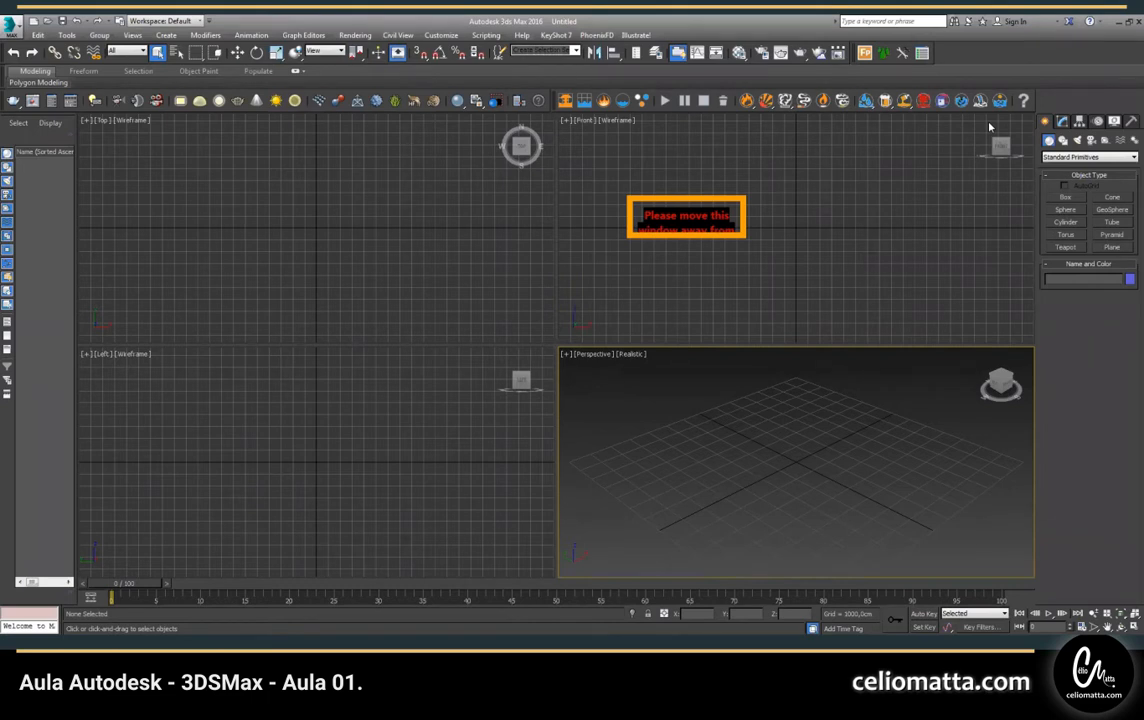
{"action": "left_click", "coordinate": [402, 300]}
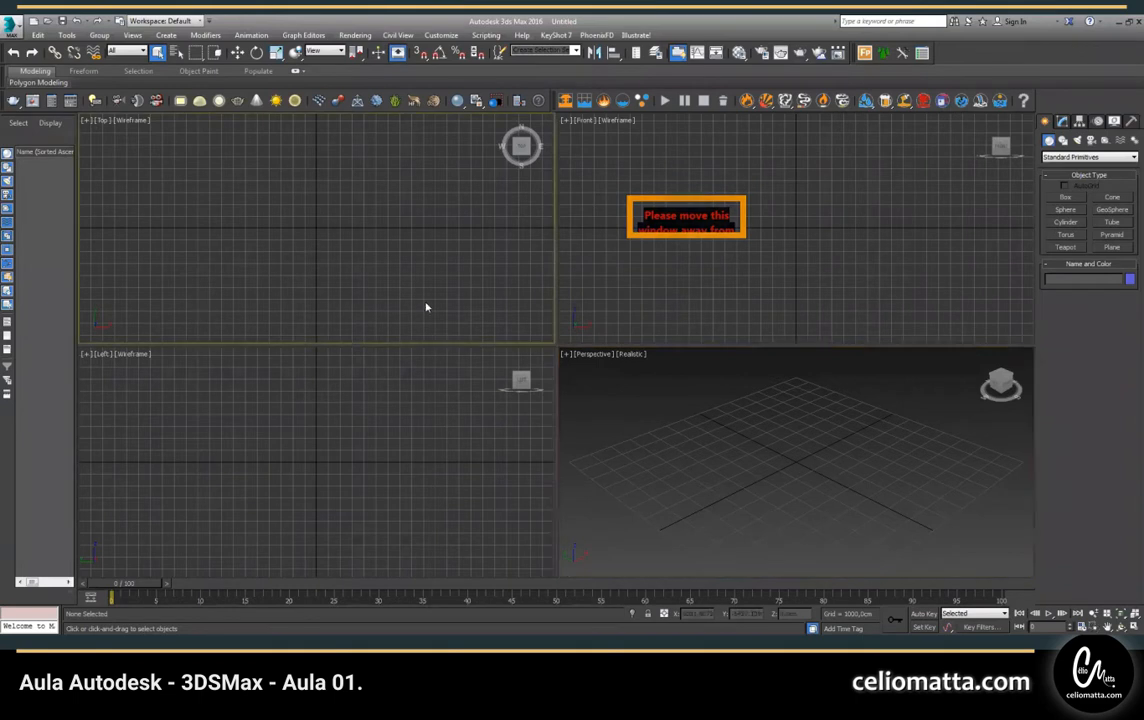
{"action": "left_click", "coordinate": [584, 303]}
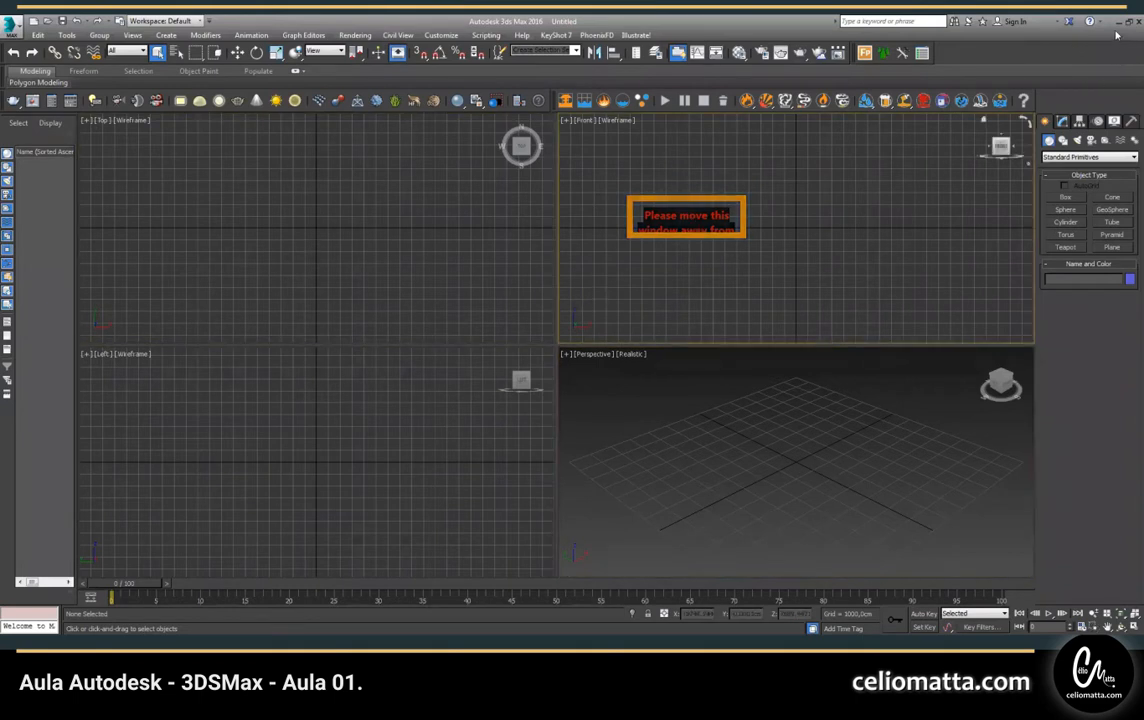
{"action": "left_click", "coordinate": [246, 256]}
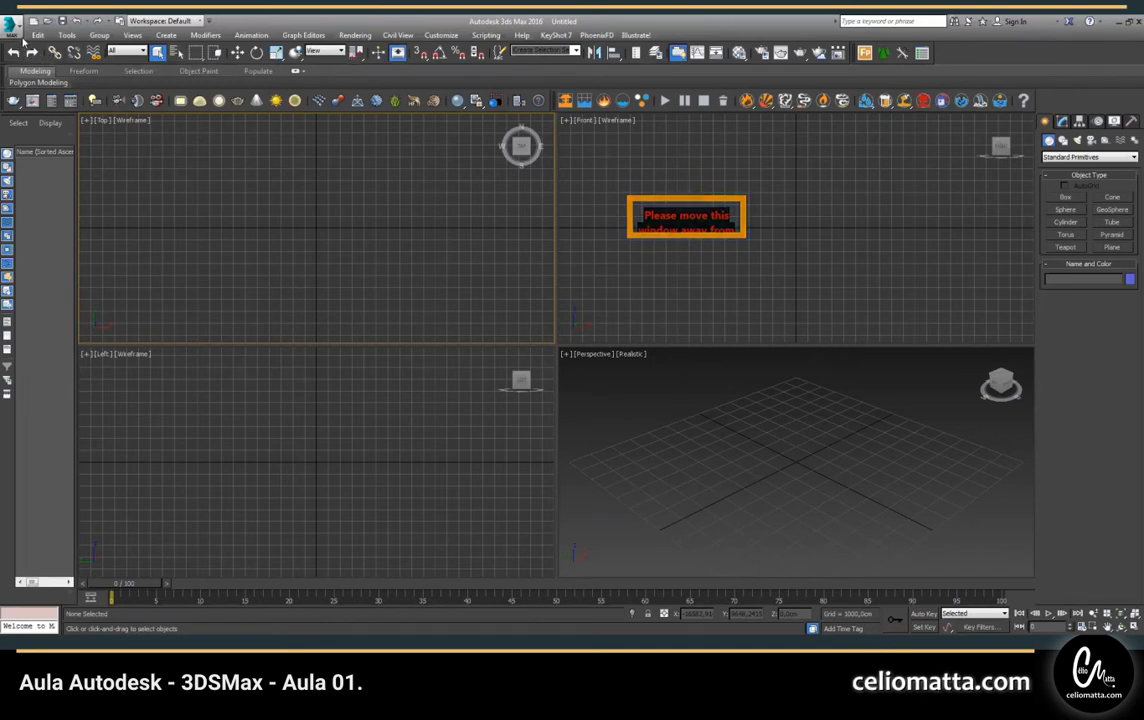
{"action": "left_click", "coordinate": [37, 36]}
{"action": "mouse_move", "coordinate": [66, 37]}
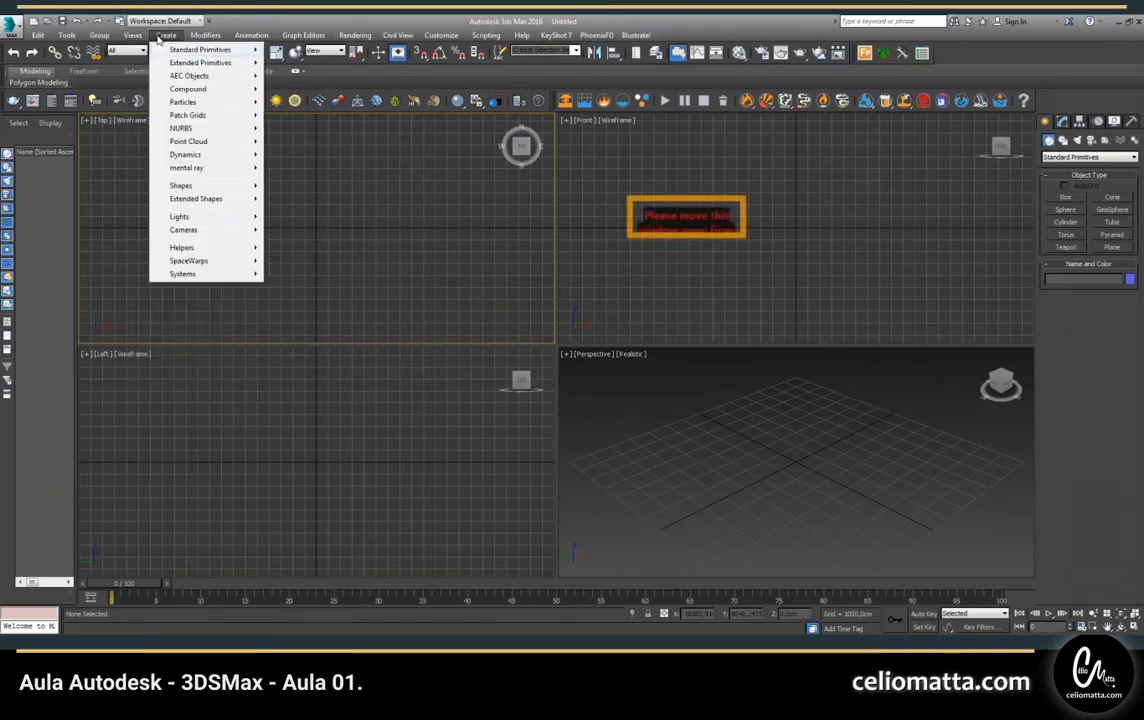
{"action": "mouse_move", "coordinate": [178, 64]}
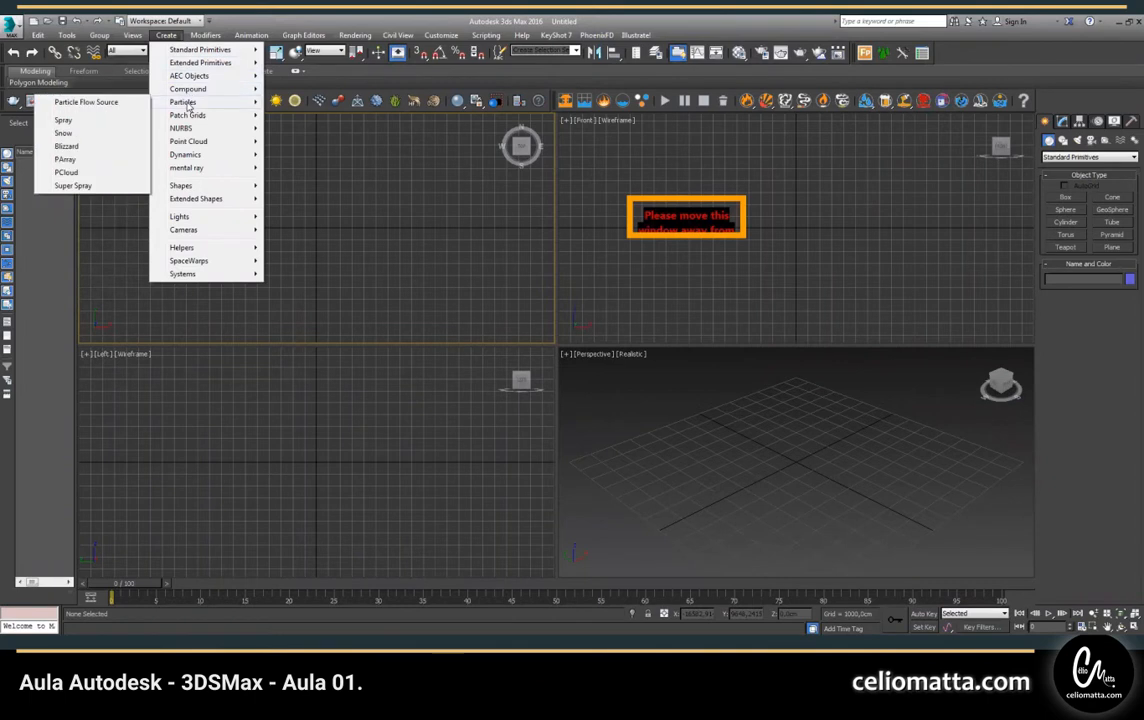
{"action": "mouse_move", "coordinate": [184, 127]}
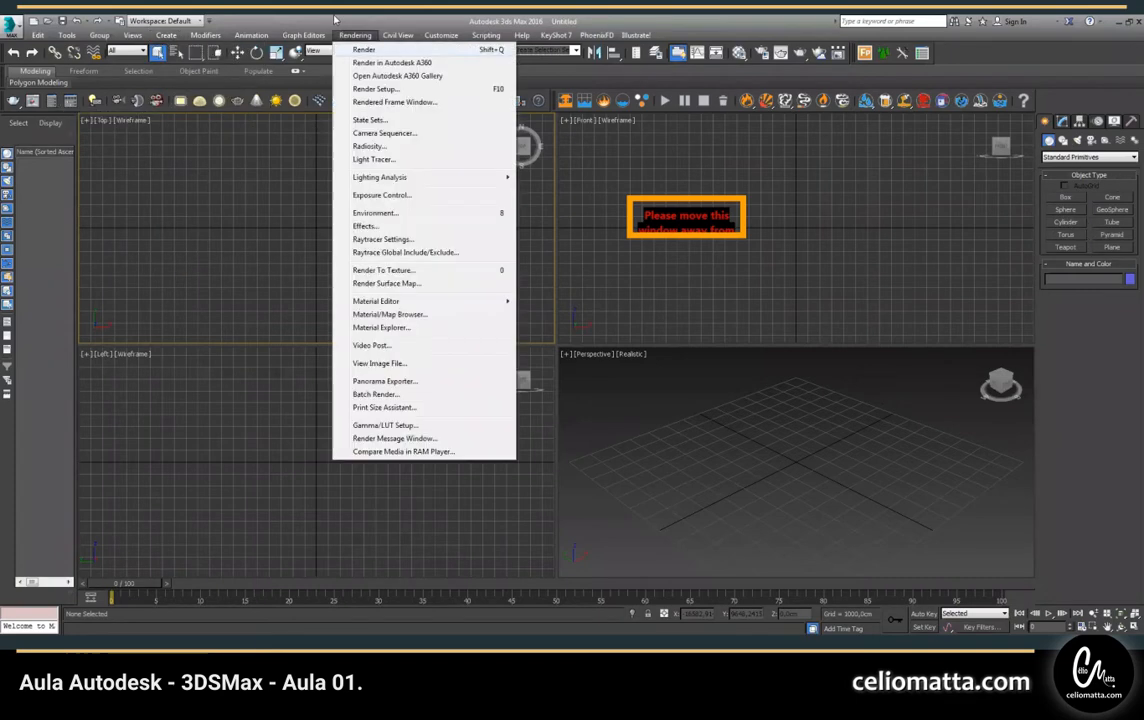
{"action": "mouse_move", "coordinate": [206, 37]}
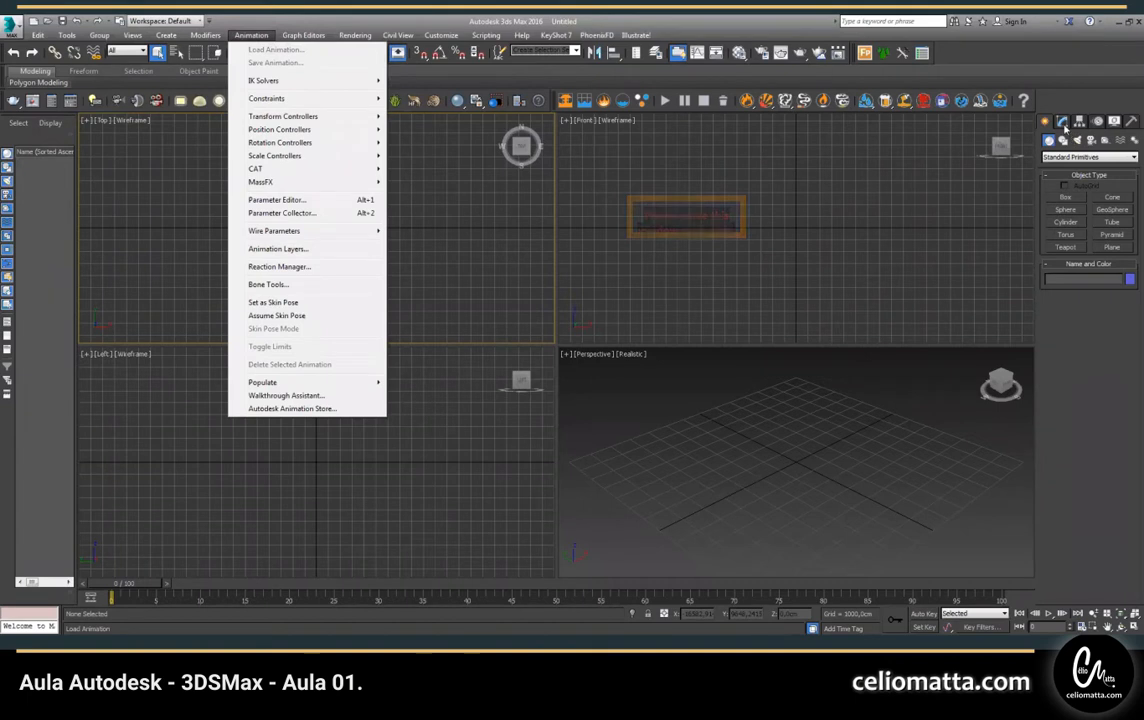
{"action": "left_click", "coordinate": [1062, 120]}
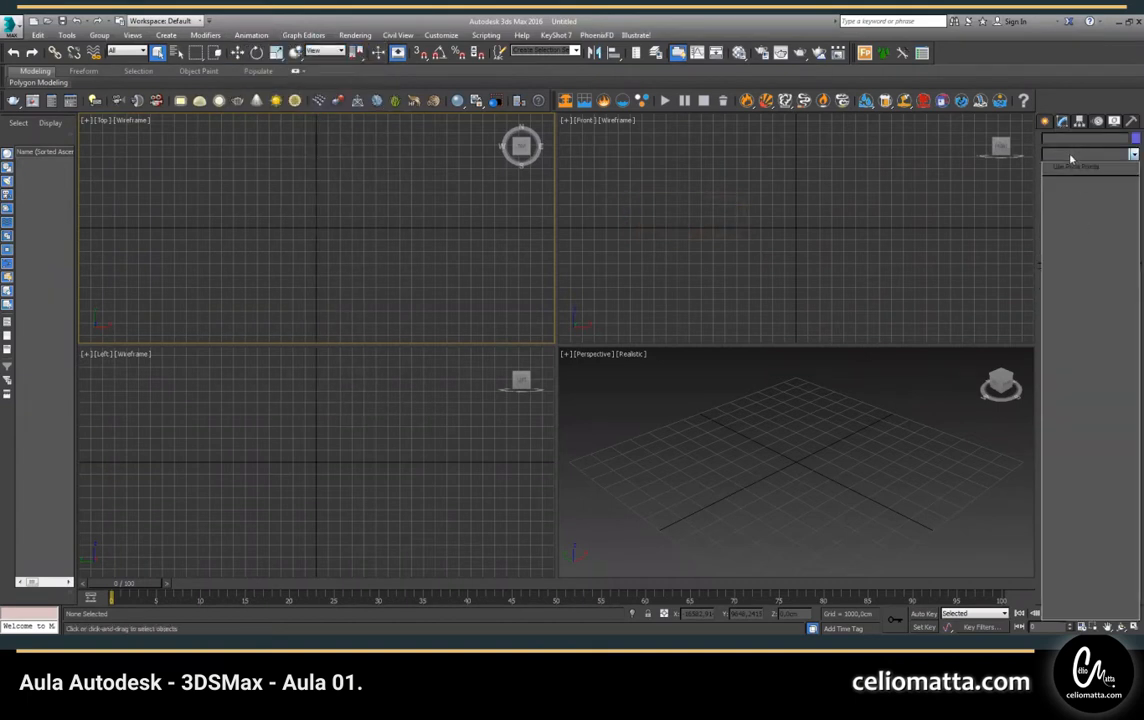
{"action": "left_click", "coordinate": [1044, 120]}
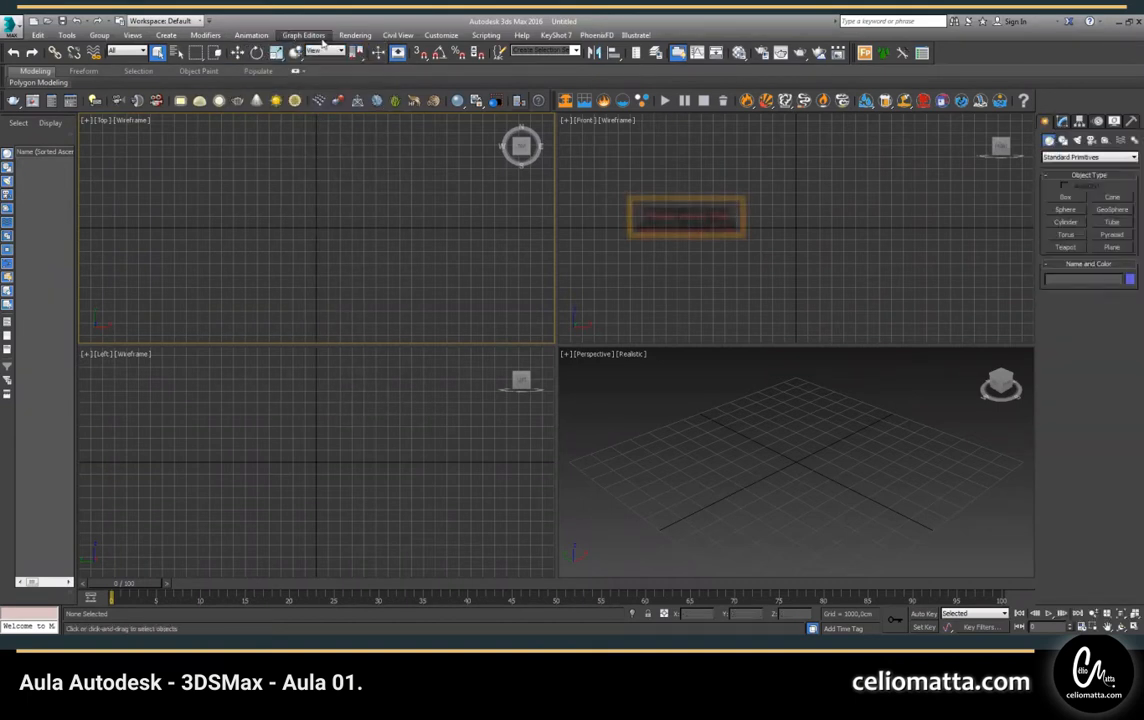
{"action": "left_click", "coordinate": [255, 36]}
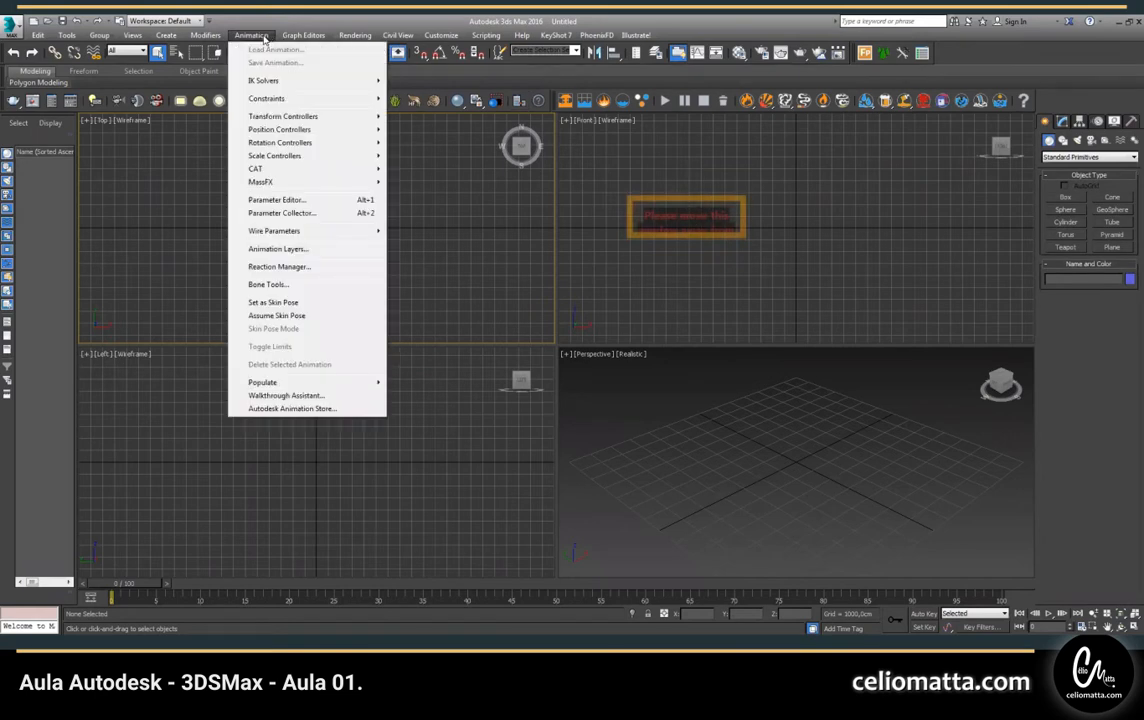
{"action": "mouse_move", "coordinate": [262, 97]}
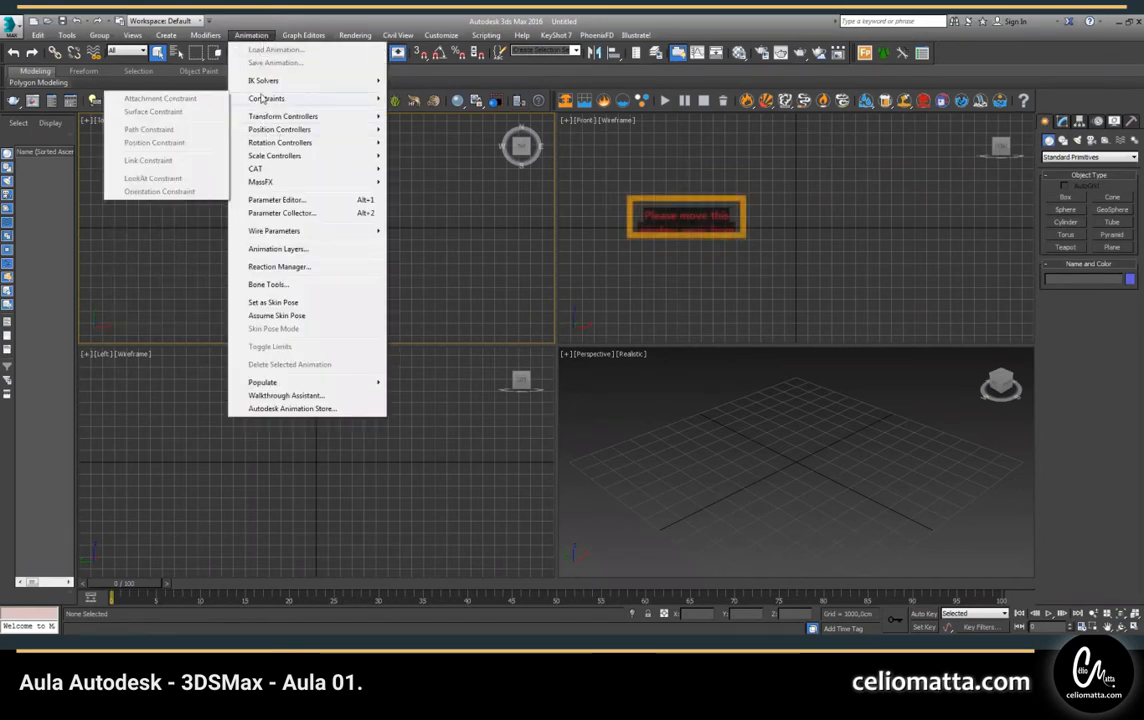
{"action": "mouse_move", "coordinate": [277, 133]}
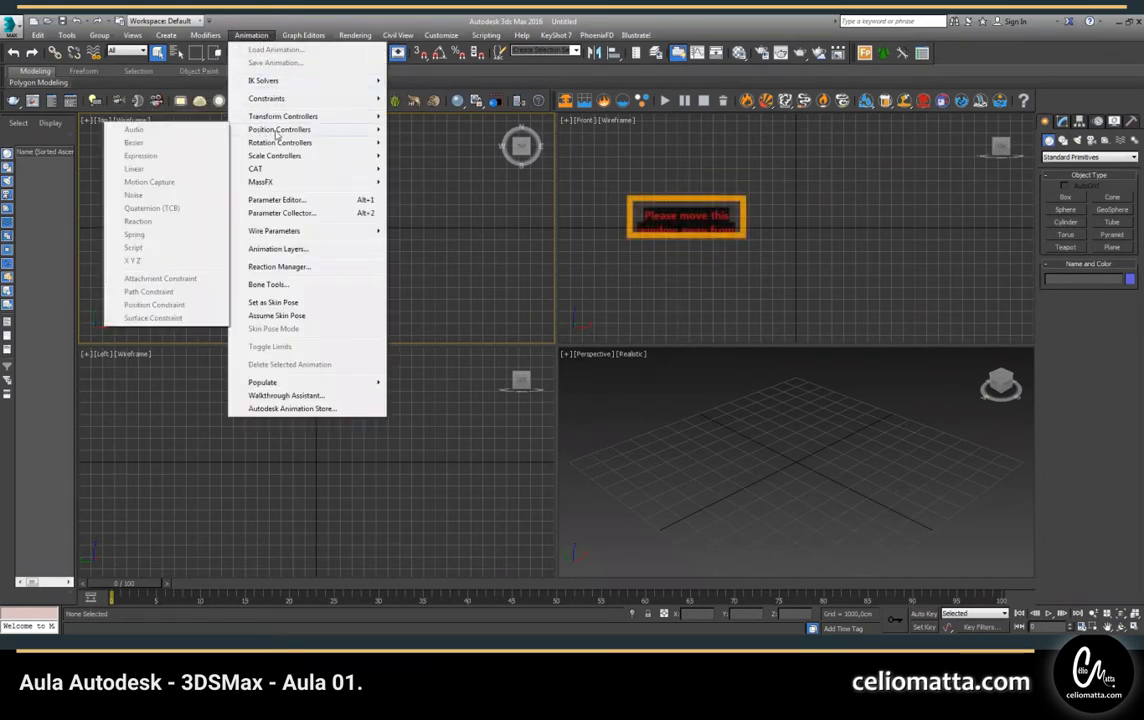
{"action": "mouse_move", "coordinate": [324, 87]}
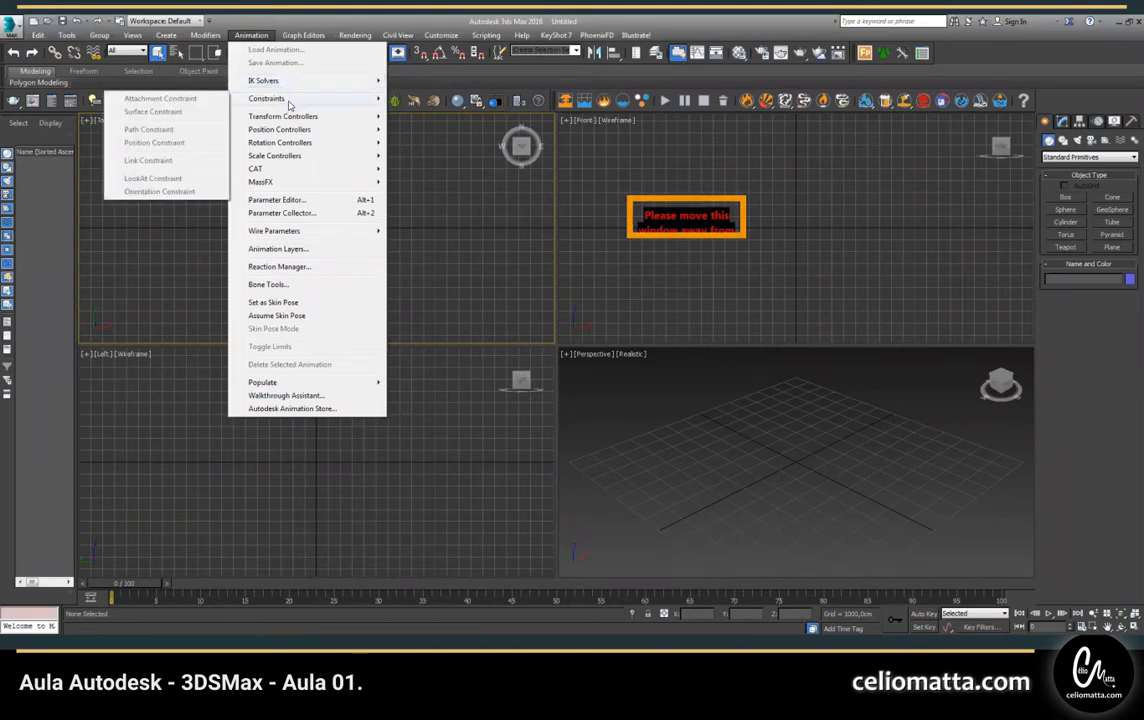
{"action": "mouse_move", "coordinate": [293, 120]}
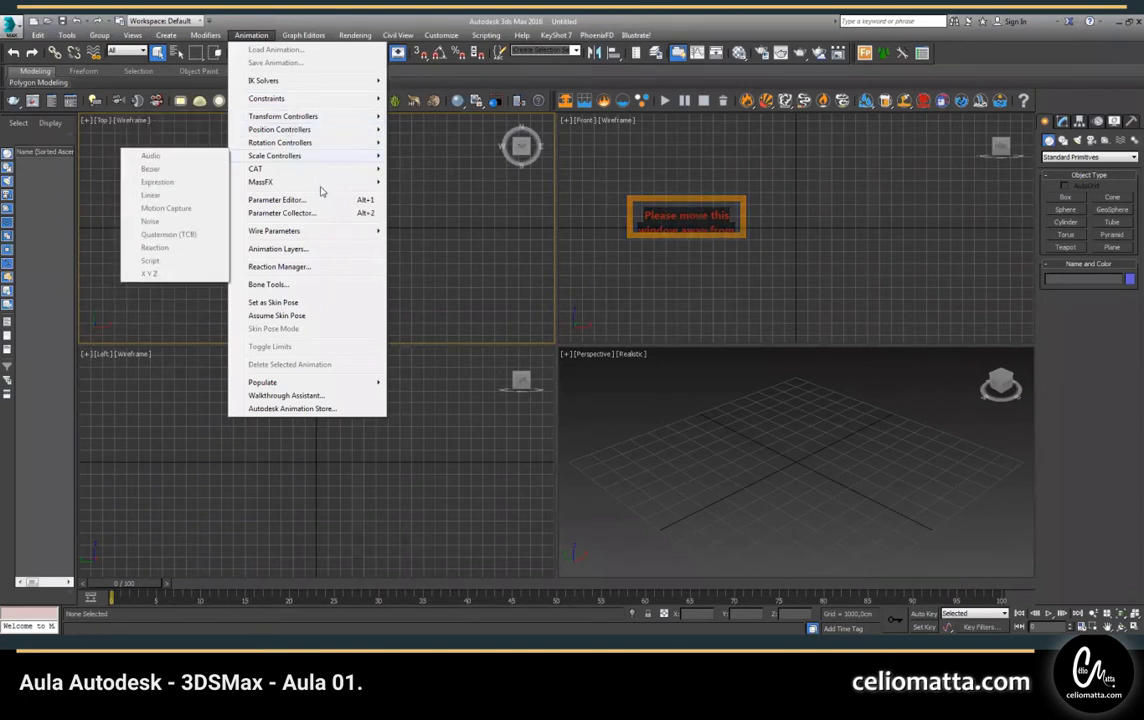
{"action": "mouse_move", "coordinate": [262, 170]}
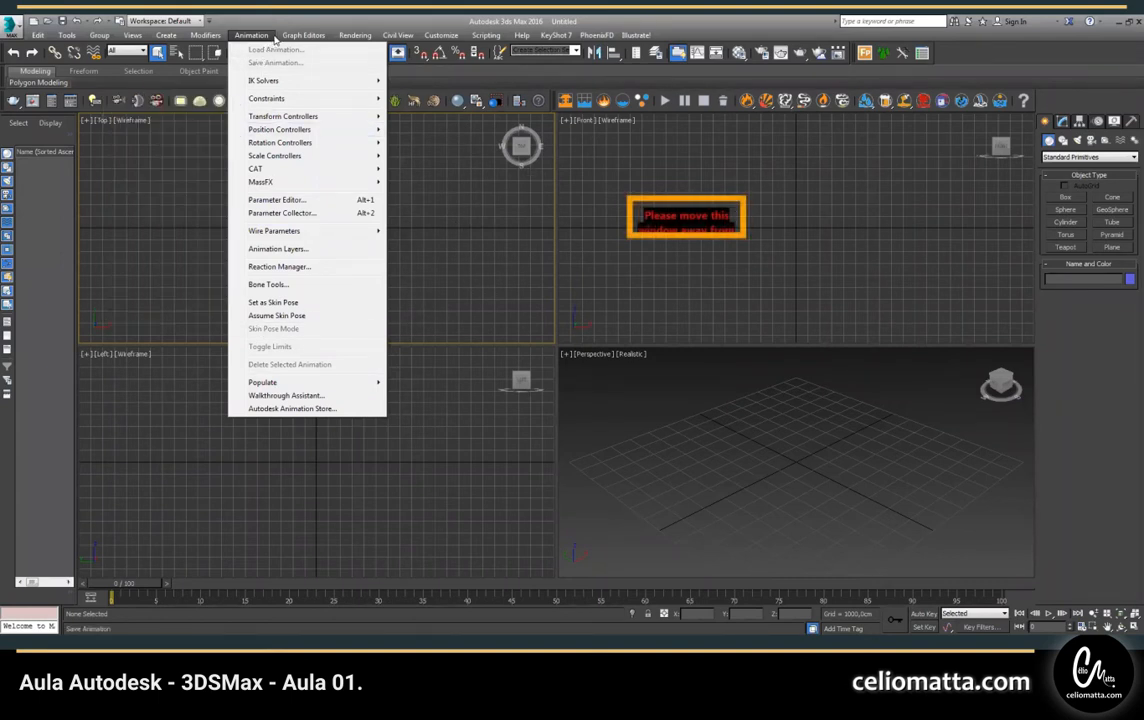
{"action": "mouse_move", "coordinate": [303, 35]}
{"action": "mouse_move", "coordinate": [338, 36]}
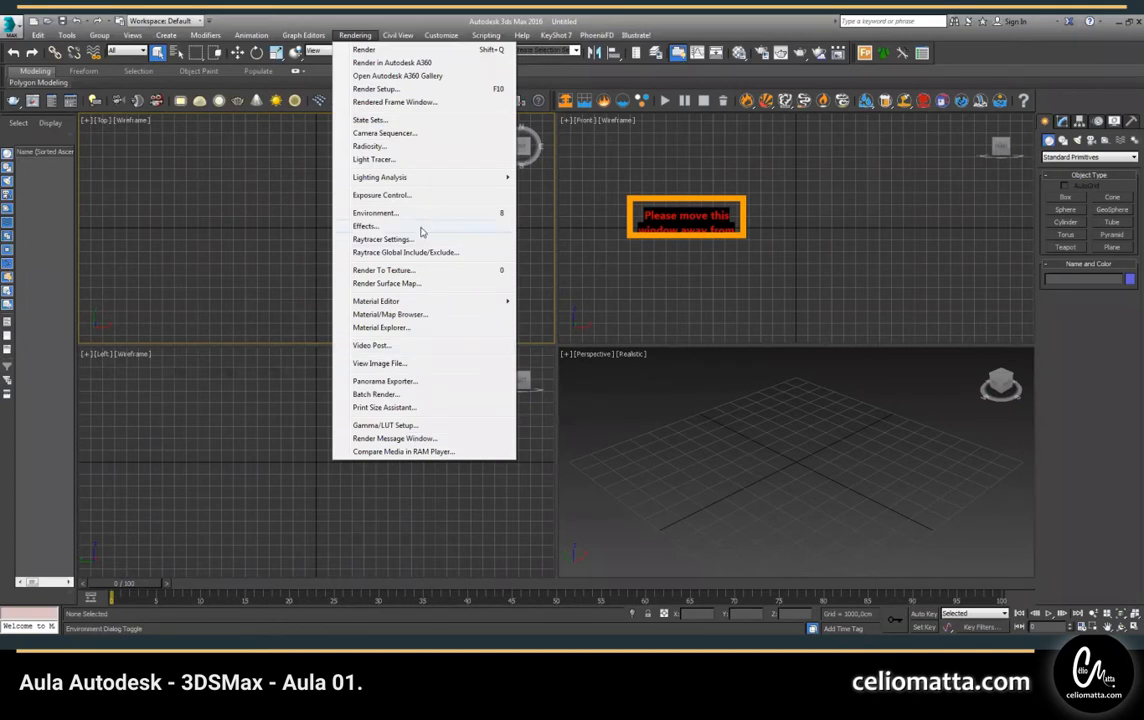
{"action": "mouse_move", "coordinate": [403, 40]}
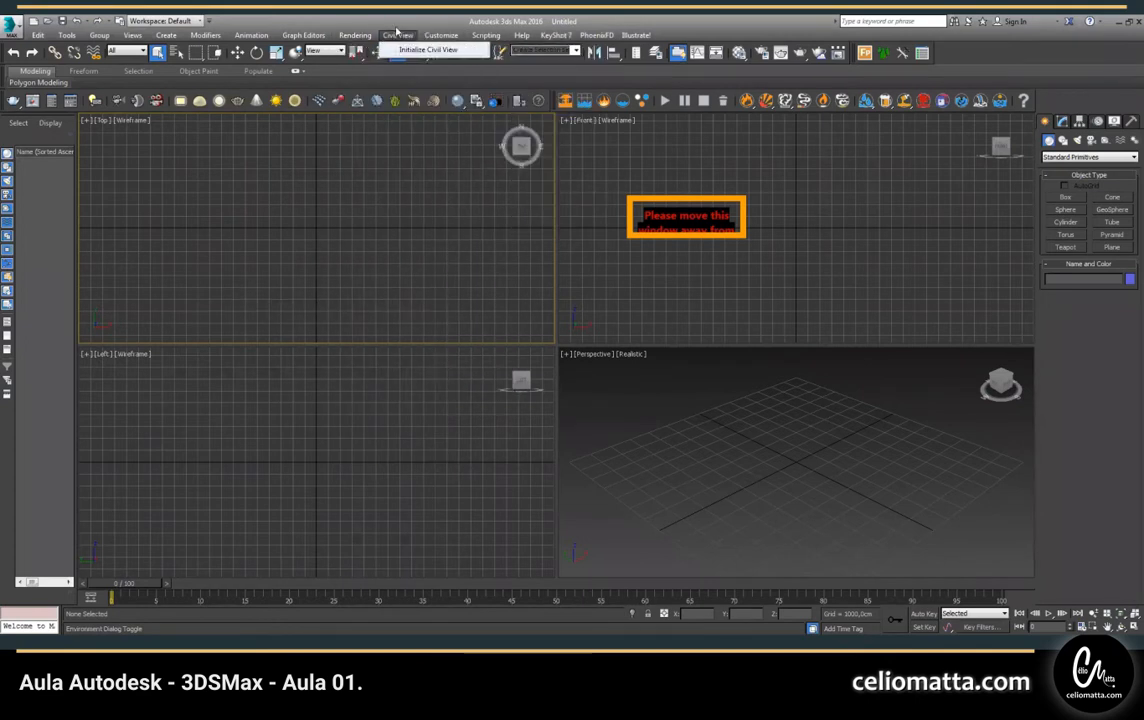
{"action": "mouse_move", "coordinate": [440, 40]}
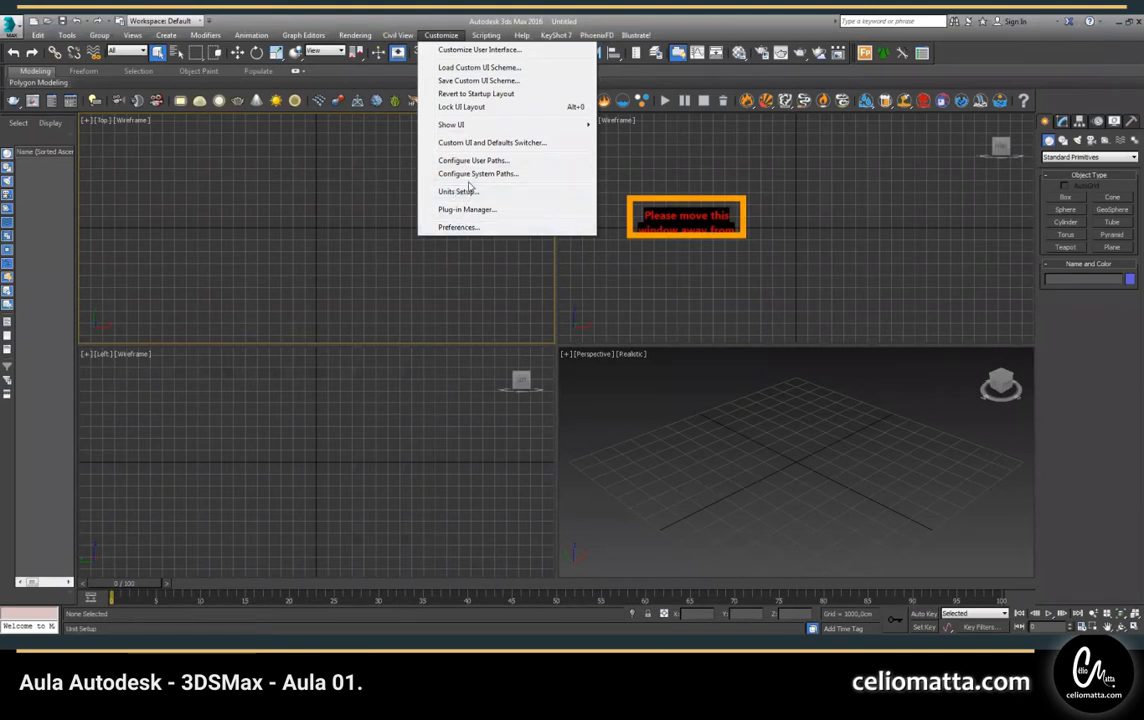
{"action": "mouse_move", "coordinate": [485, 36]}
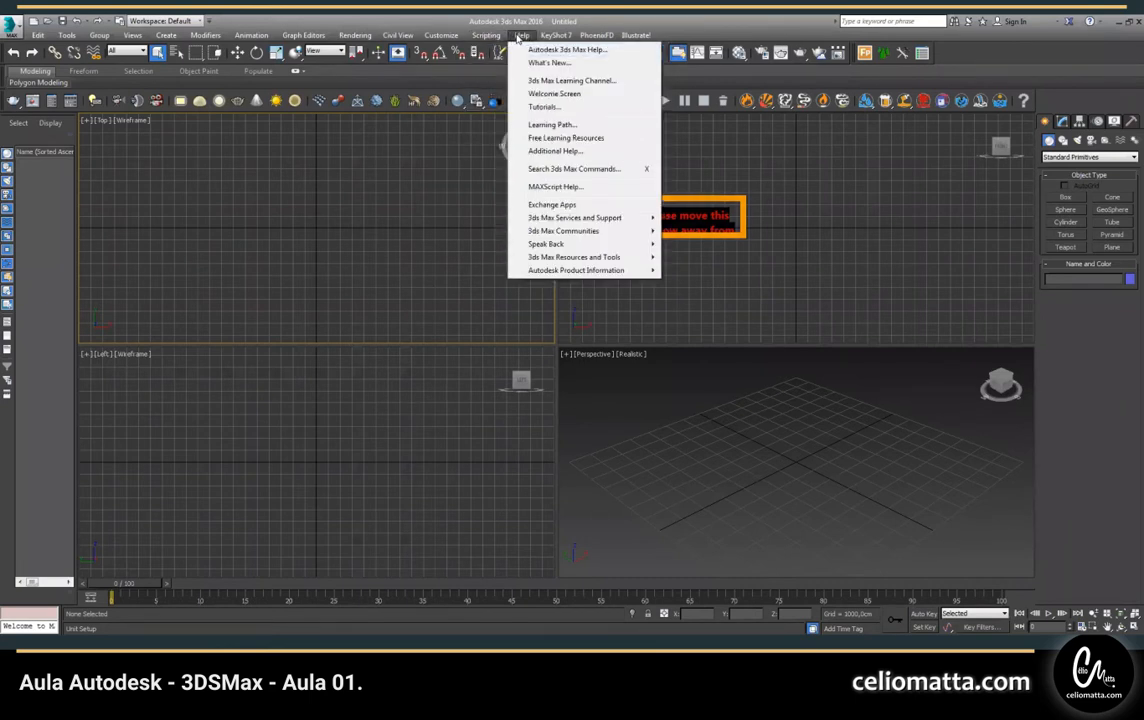
{"action": "mouse_move", "coordinate": [625, 42]}
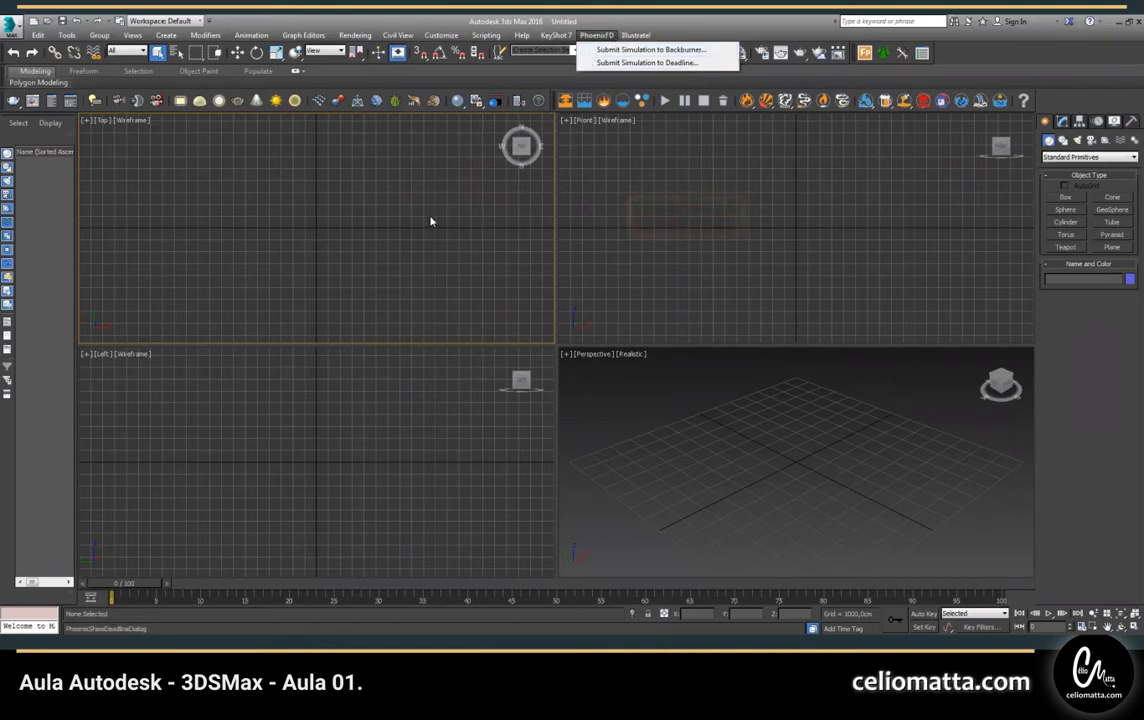
{"action": "left_click", "coordinate": [455, 260]}
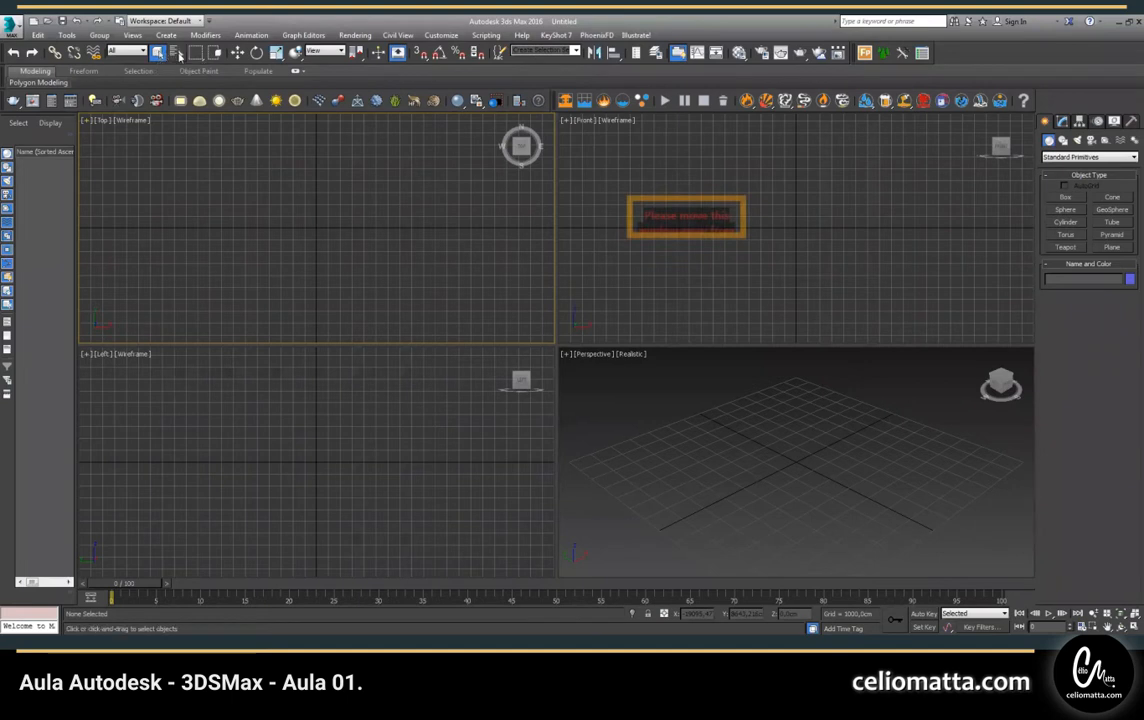
{"action": "left_click", "coordinate": [237, 52]}
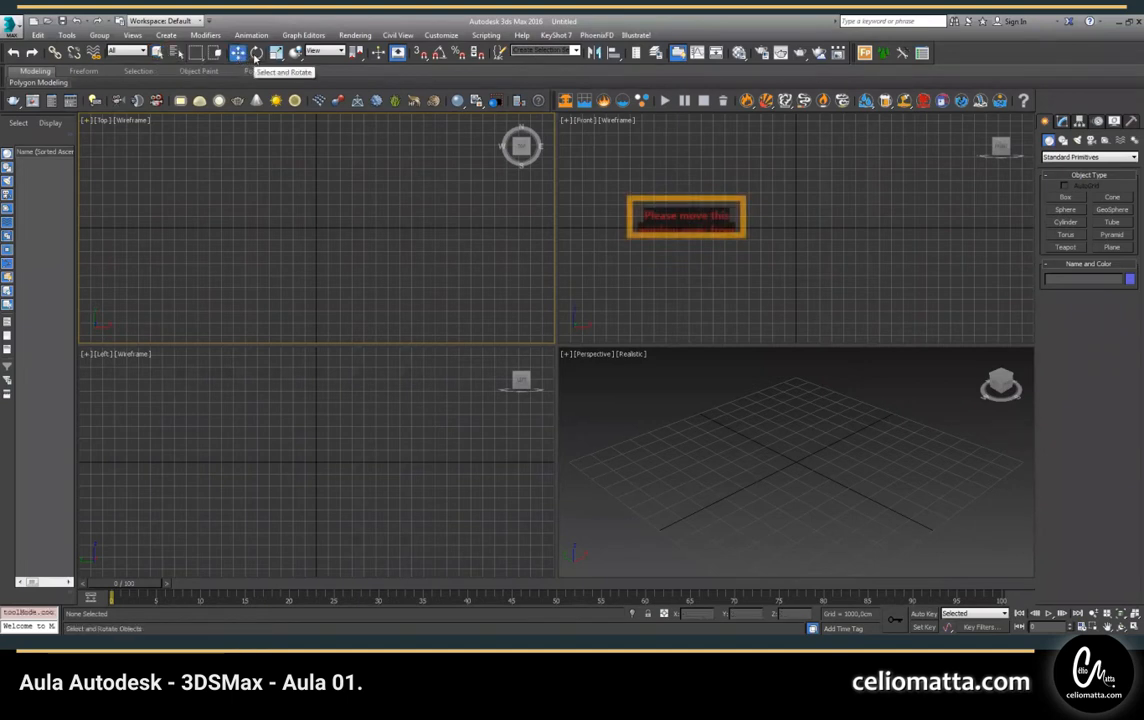
{"action": "left_click", "coordinate": [276, 52]}
{"action": "left_click", "coordinate": [156, 54]}
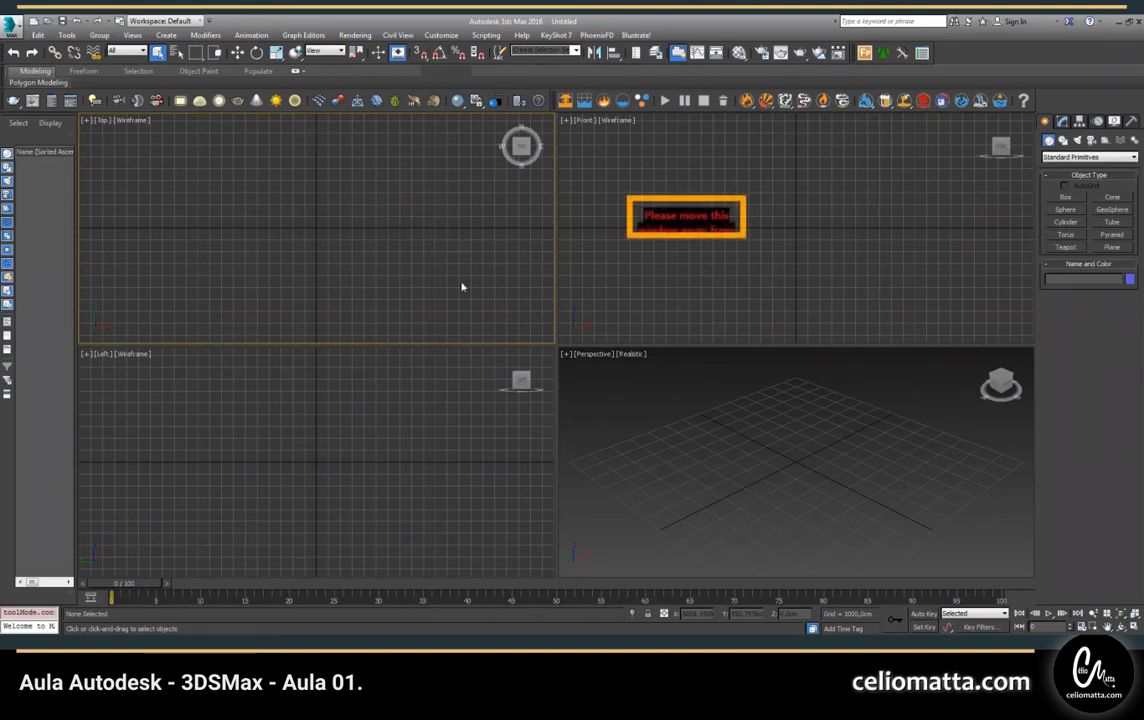
{"action": "left_click", "coordinate": [615, 54]}
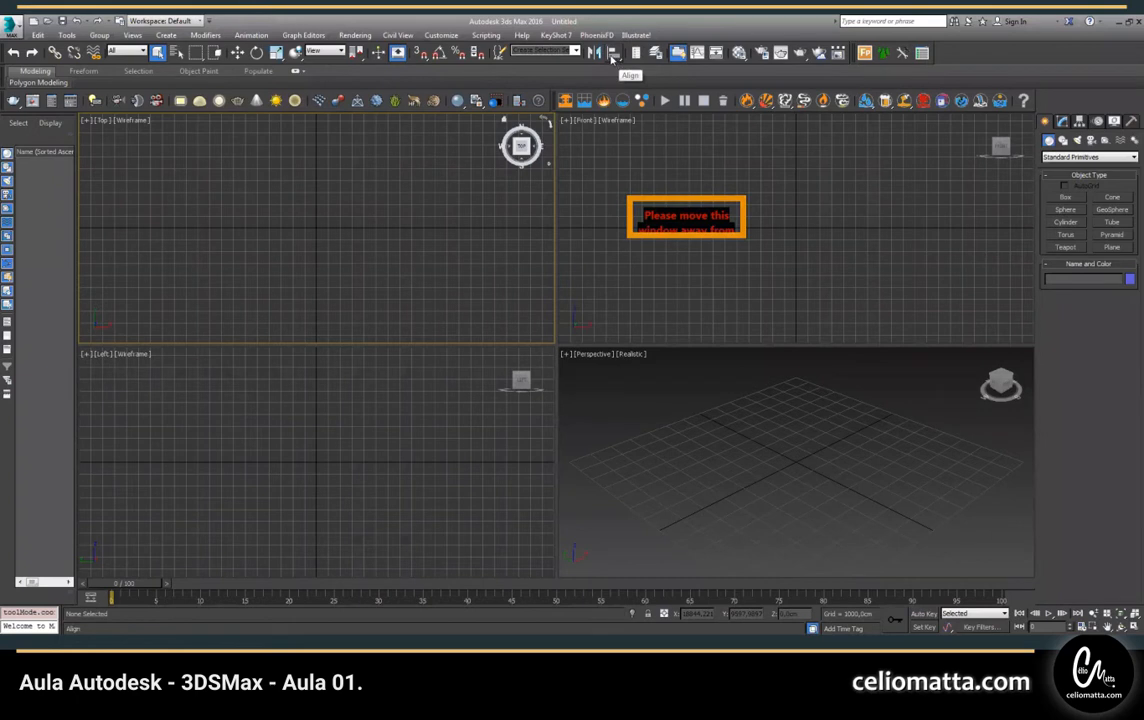
{"action": "left_click", "coordinate": [615, 54]}
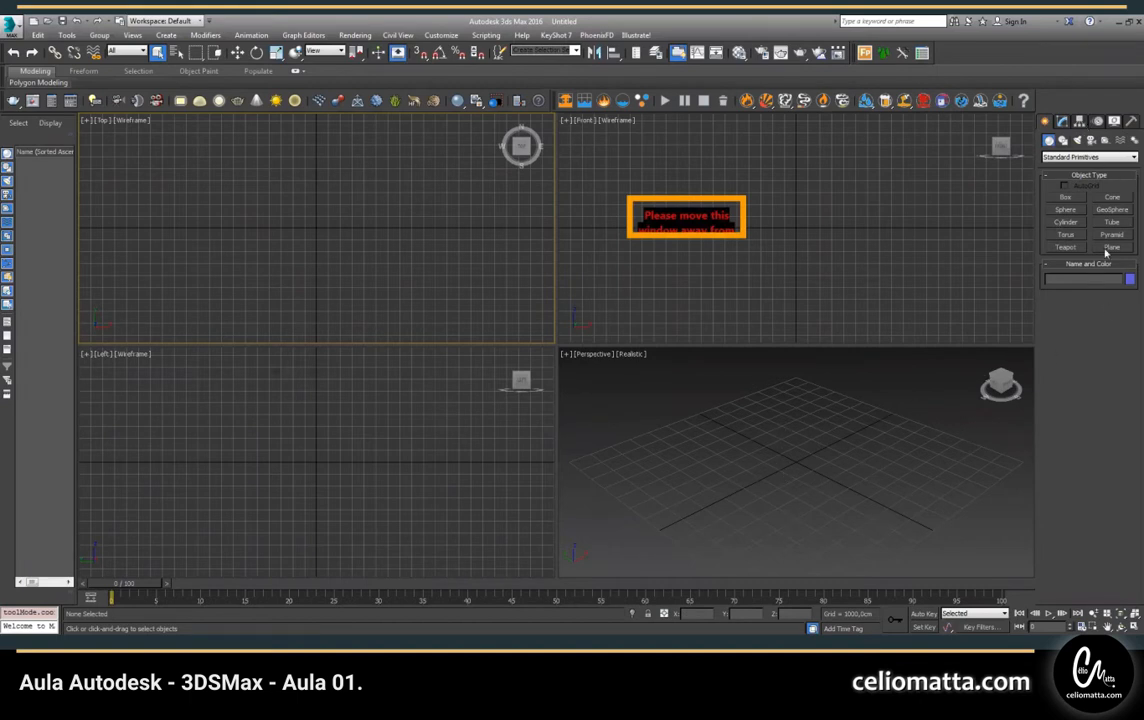
- Create a box about 5256 cm long, 4464 cm wide and 4215 cm high near the grid centre in the Perspective viewport
{"action": "left_click", "coordinate": [1064, 197]}
{"action": "left_click_drag", "start_coordinate": [725, 462], "coordinate": [886, 470]}
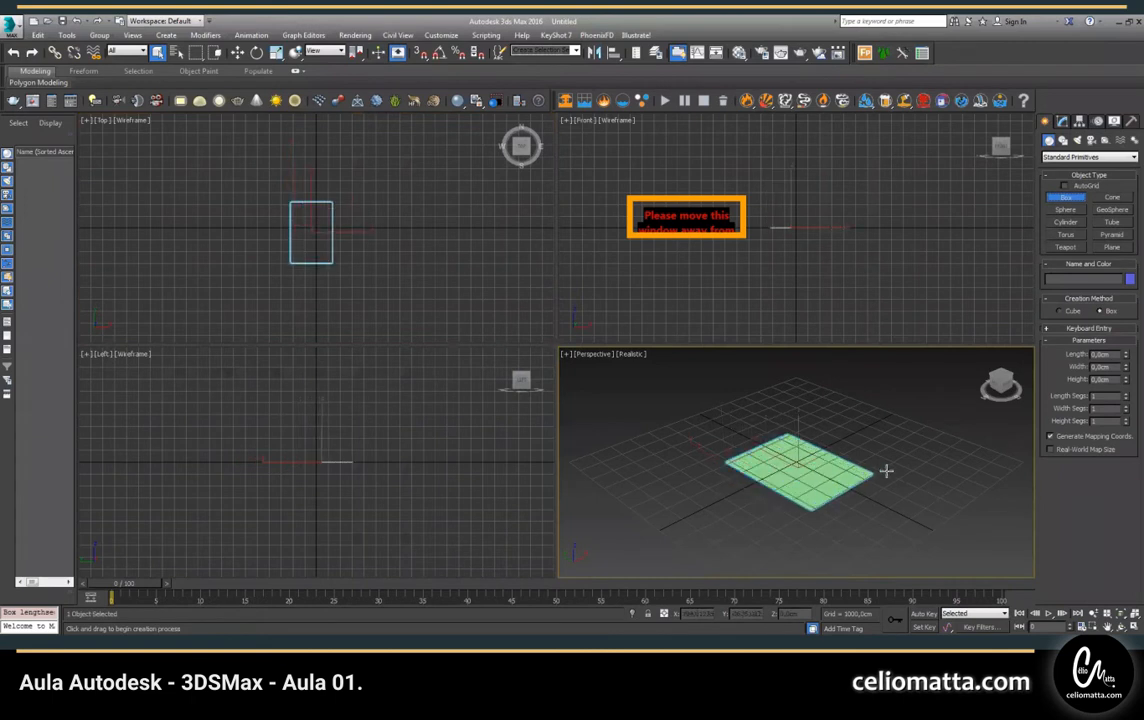
{"action": "left_click", "coordinate": [849, 371]}
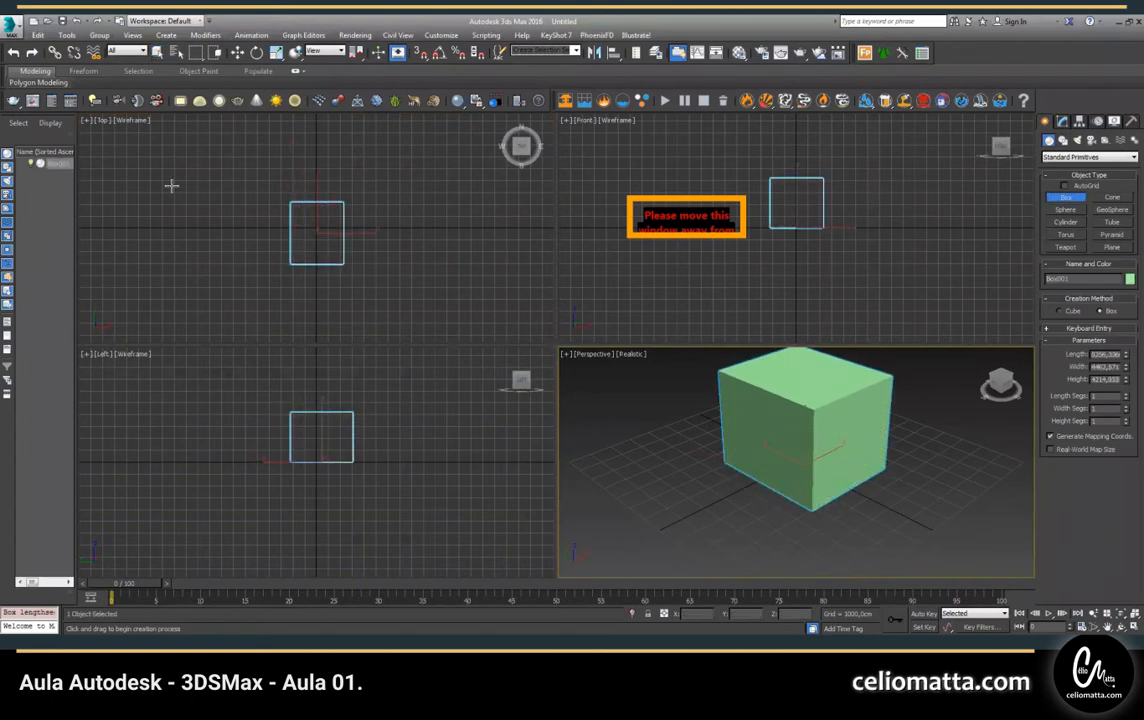
{"action": "left_click", "coordinate": [157, 52]}
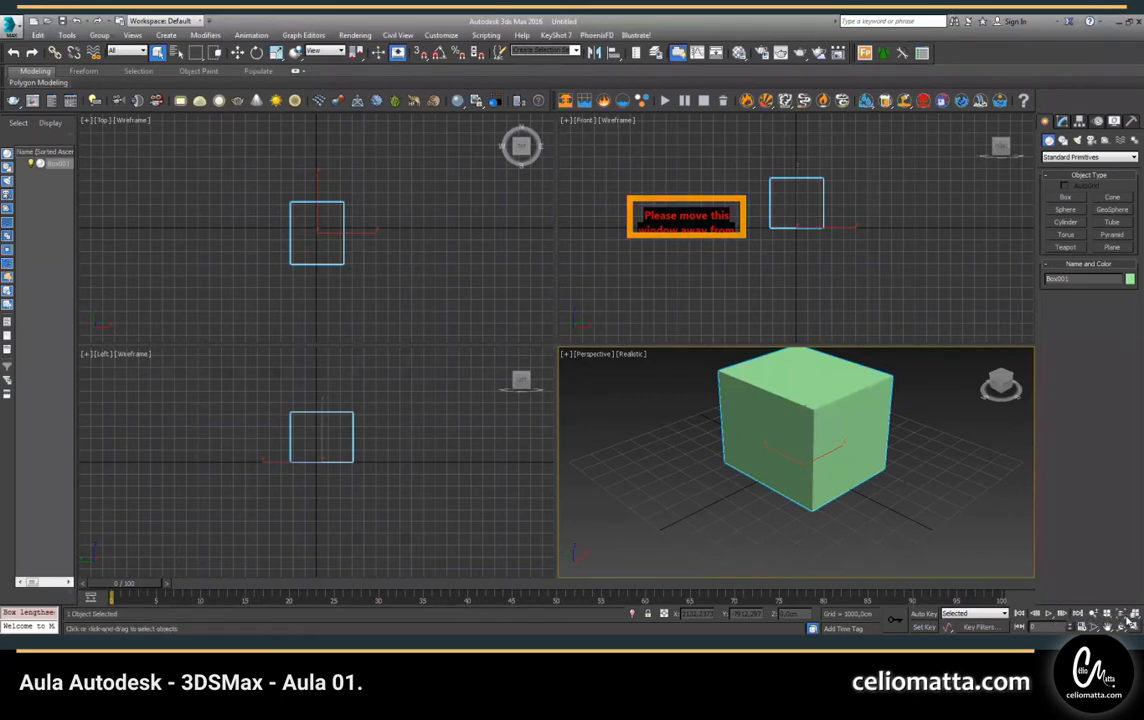
- Maximize the Perspective viewport to view the box, and restore the four-viewport layout
{"action": "left_click", "coordinate": [1128, 622]}
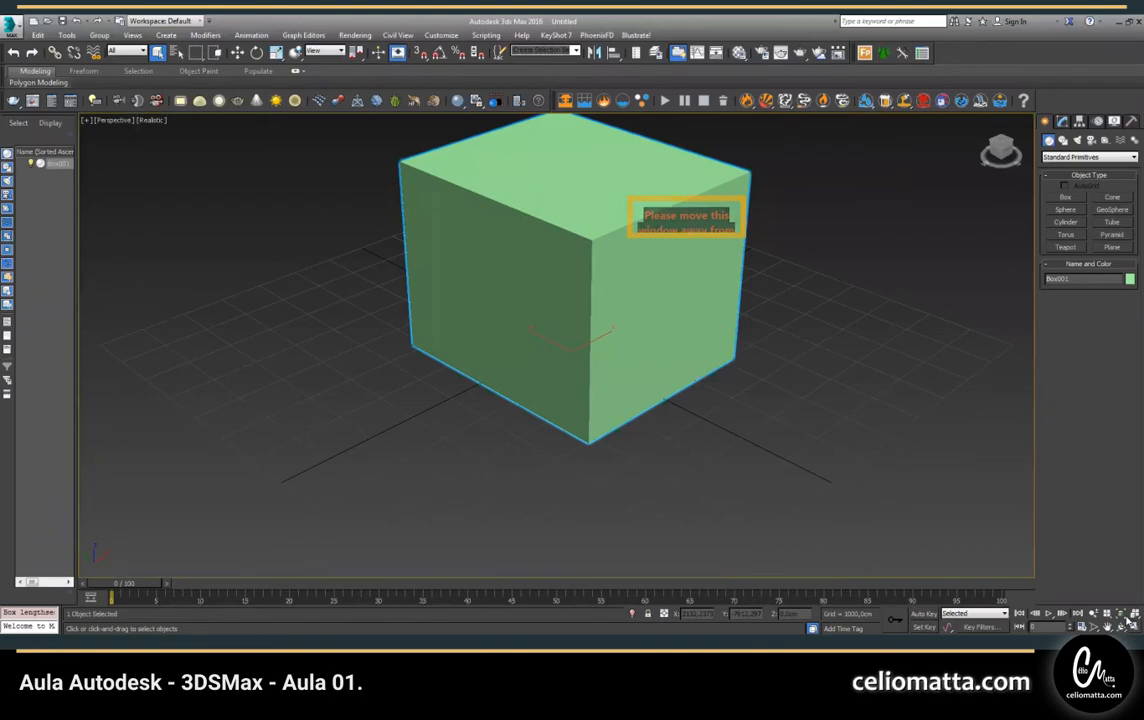
{"action": "left_click", "coordinate": [1128, 622]}
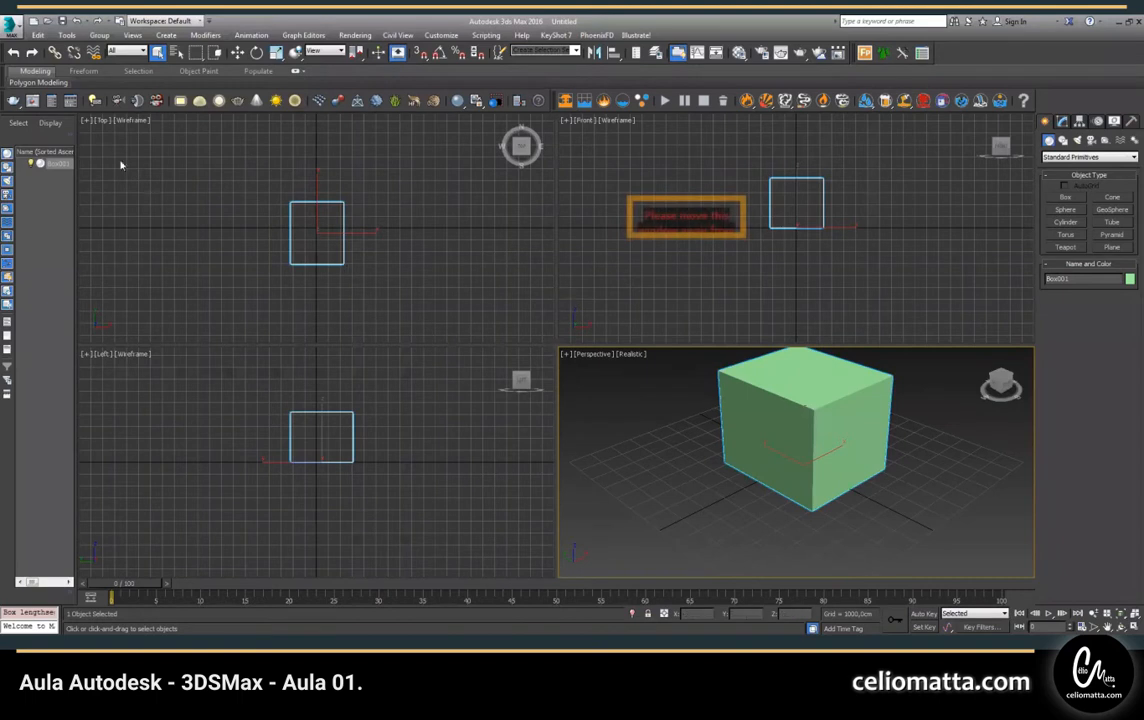
- Switch the Top viewport to the Front view and return it to the Top view
{"action": "left_click", "coordinate": [102, 121]}
{"action": "left_click", "coordinate": [107, 124]}
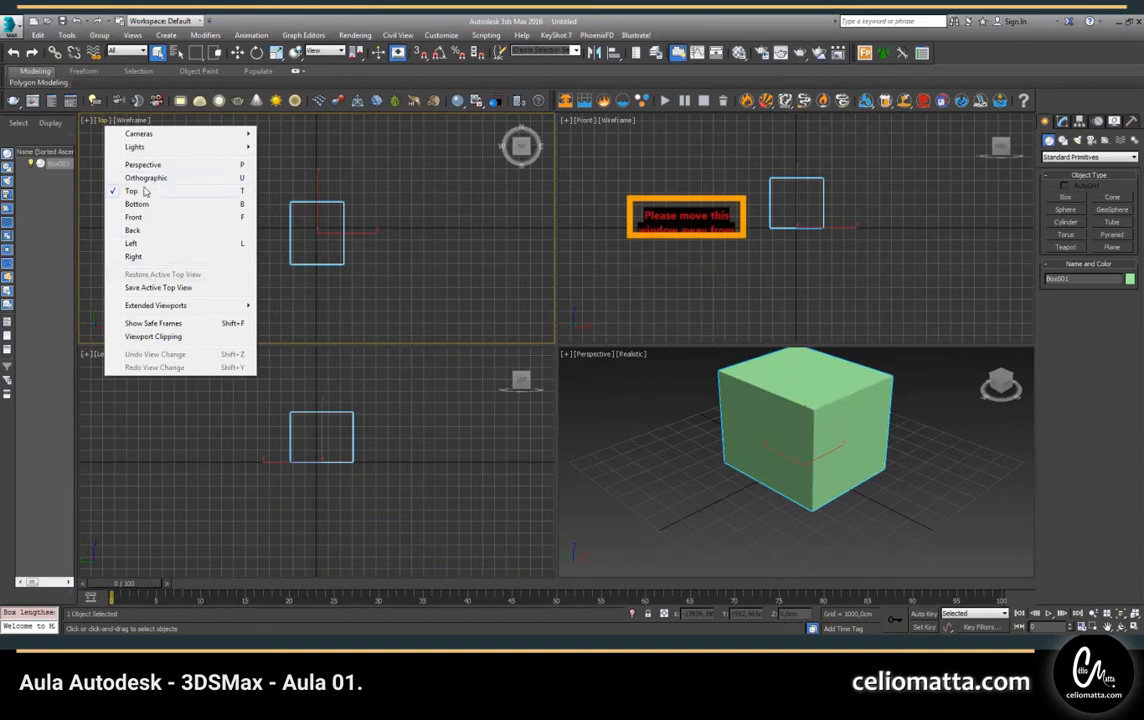
{"action": "left_click", "coordinate": [134, 218]}
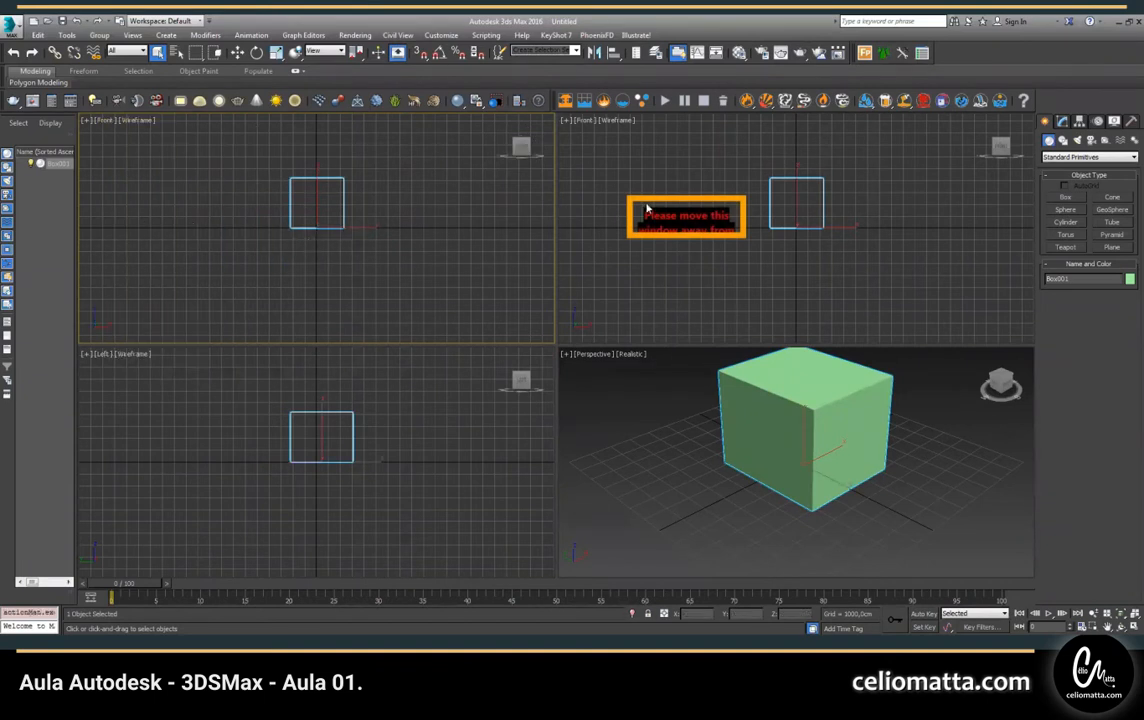
{"action": "left_click", "coordinate": [106, 121]}
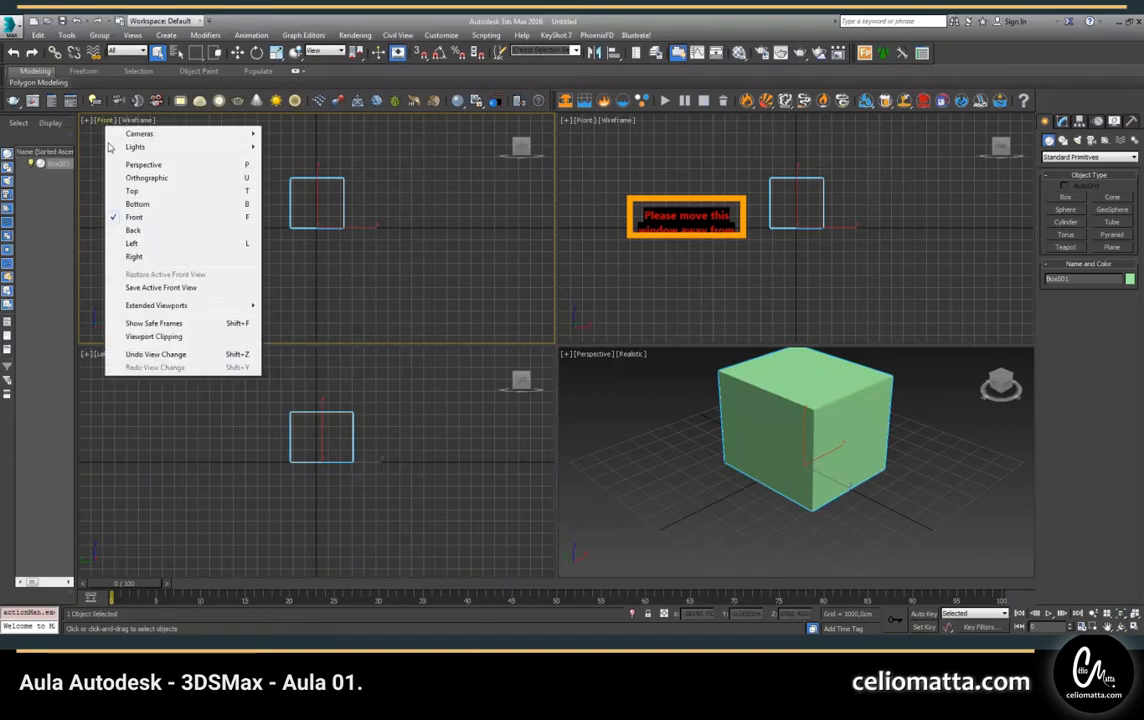
{"action": "left_click", "coordinate": [131, 192]}
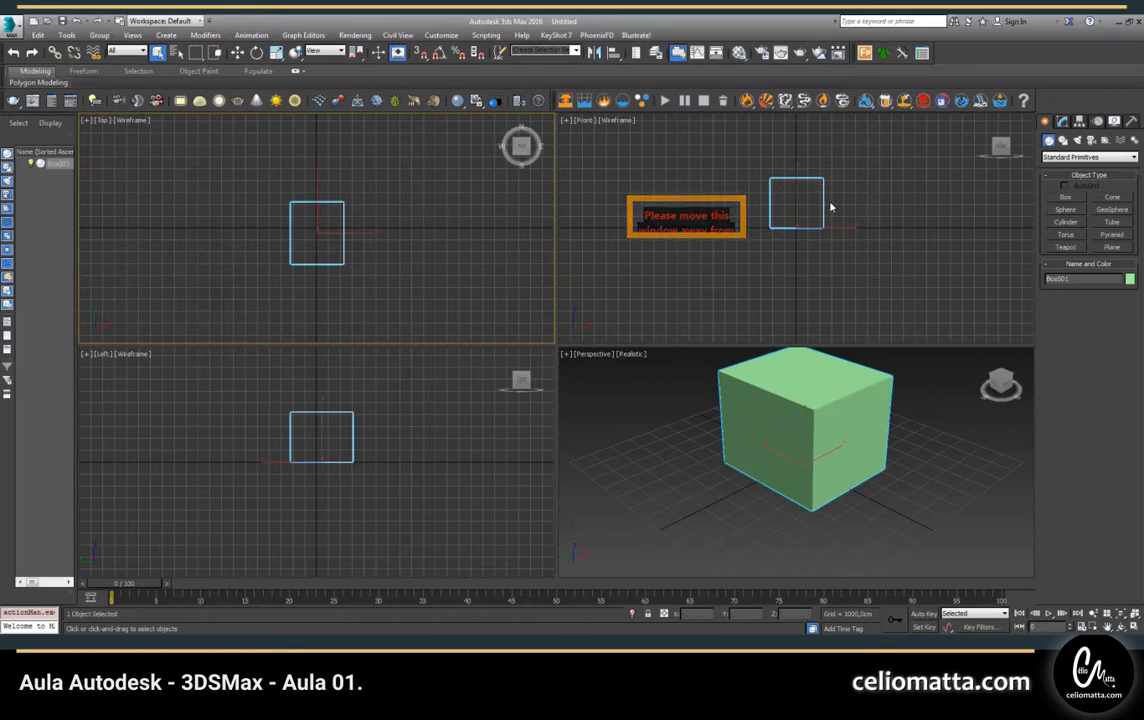
- Switch the Front viewport to the Left view and the Top viewport to the Front view
{"action": "right_click", "coordinate": [590, 127]}
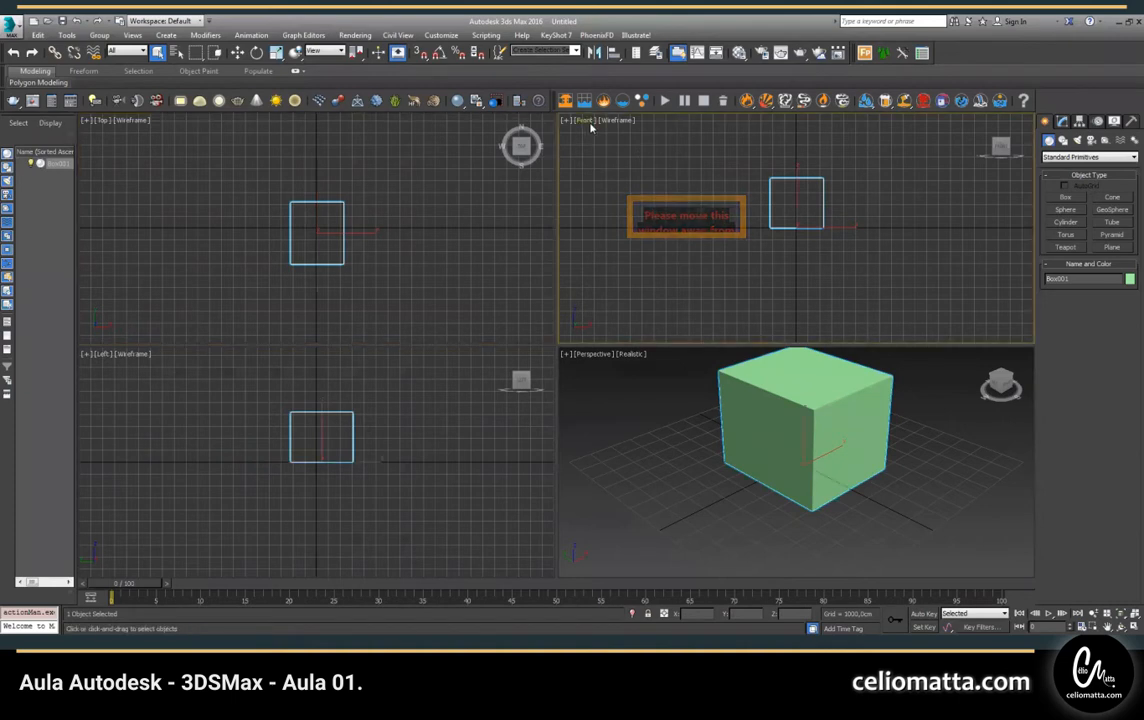
{"action": "left_click", "coordinate": [590, 122]}
{"action": "left_click", "coordinate": [612, 243]}
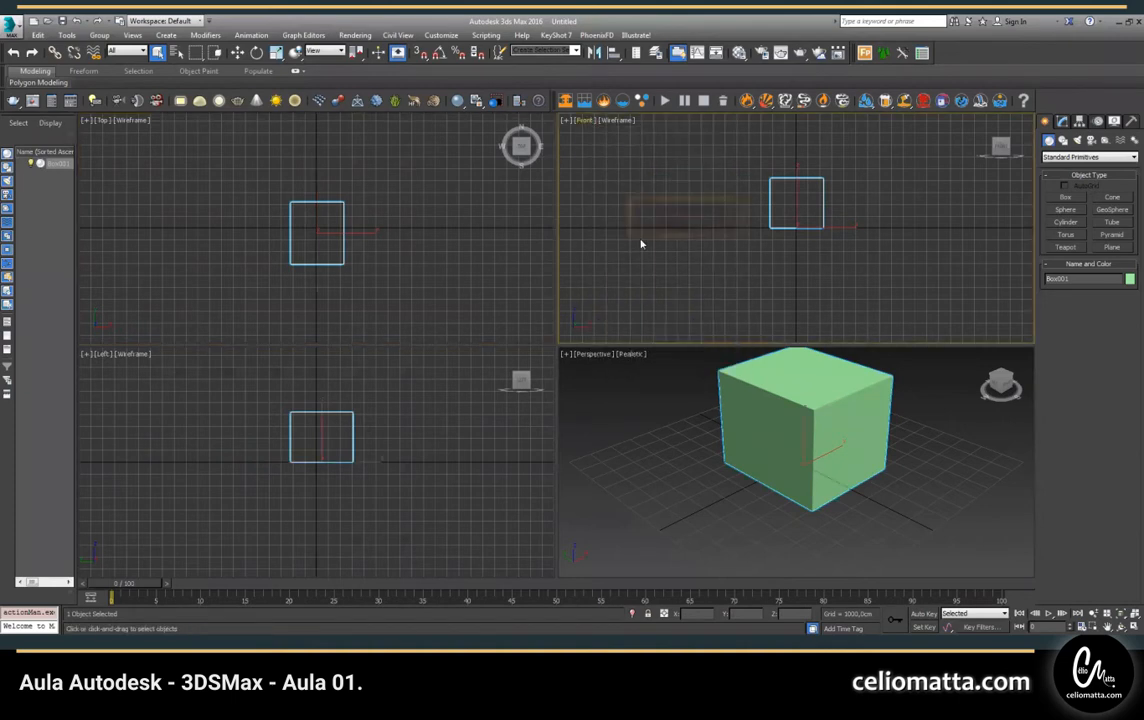
{"action": "left_click", "coordinate": [104, 125]}
{"action": "left_click", "coordinate": [104, 121]}
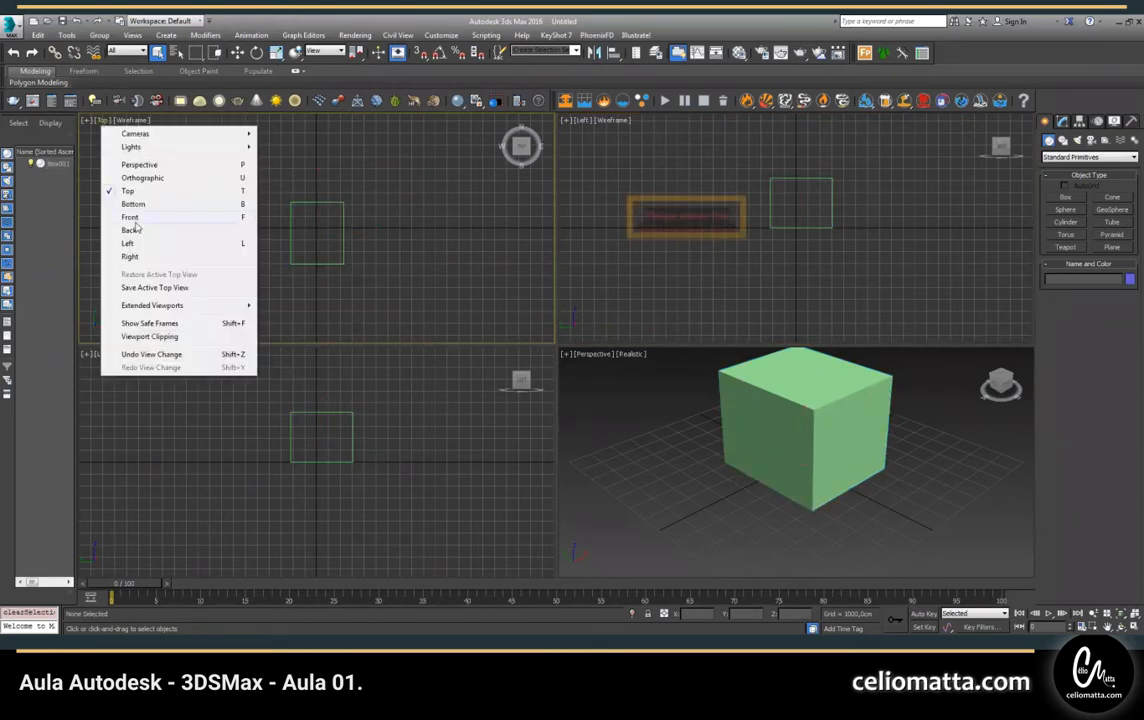
{"action": "left_click", "coordinate": [133, 219]}
- Switch the wireframe viewport below the Front view from Left to the Top view
{"action": "left_click", "coordinate": [103, 356]}
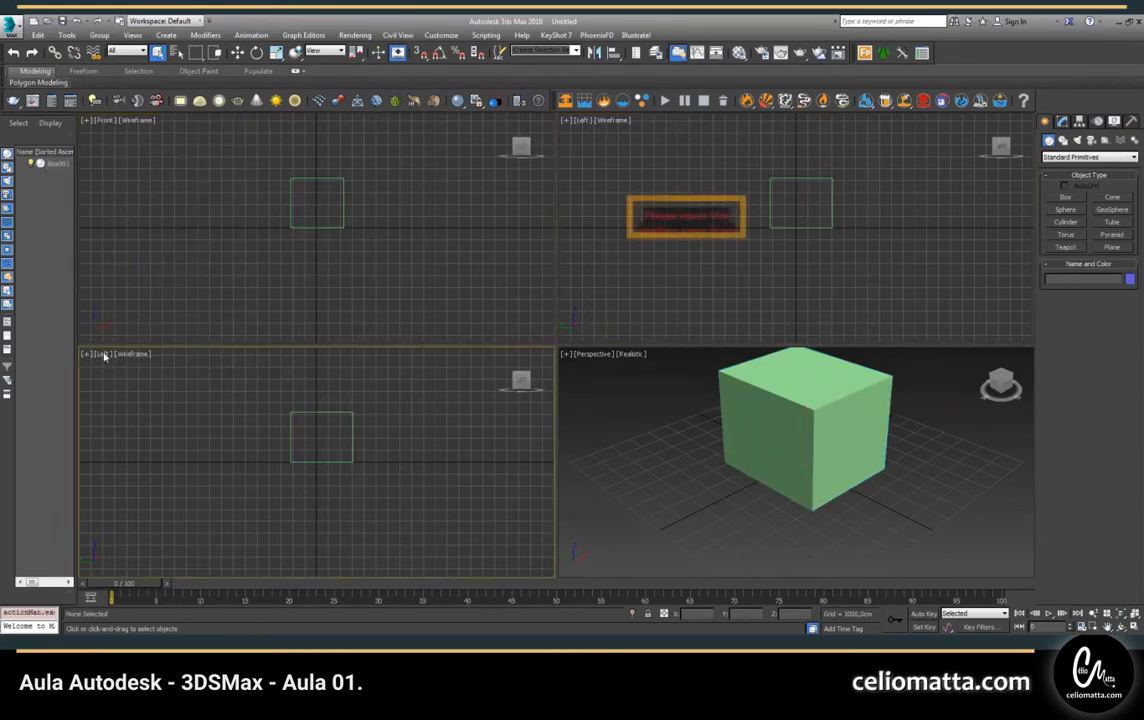
{"action": "left_click", "coordinate": [104, 356]}
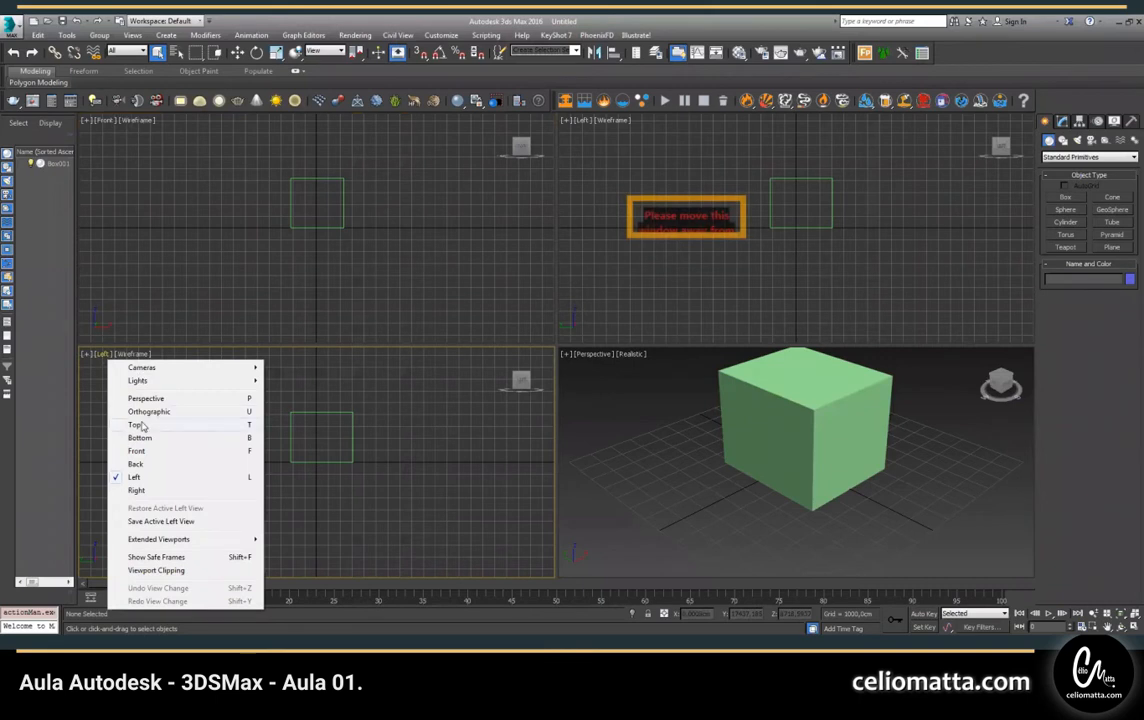
{"action": "left_click", "coordinate": [138, 425]}
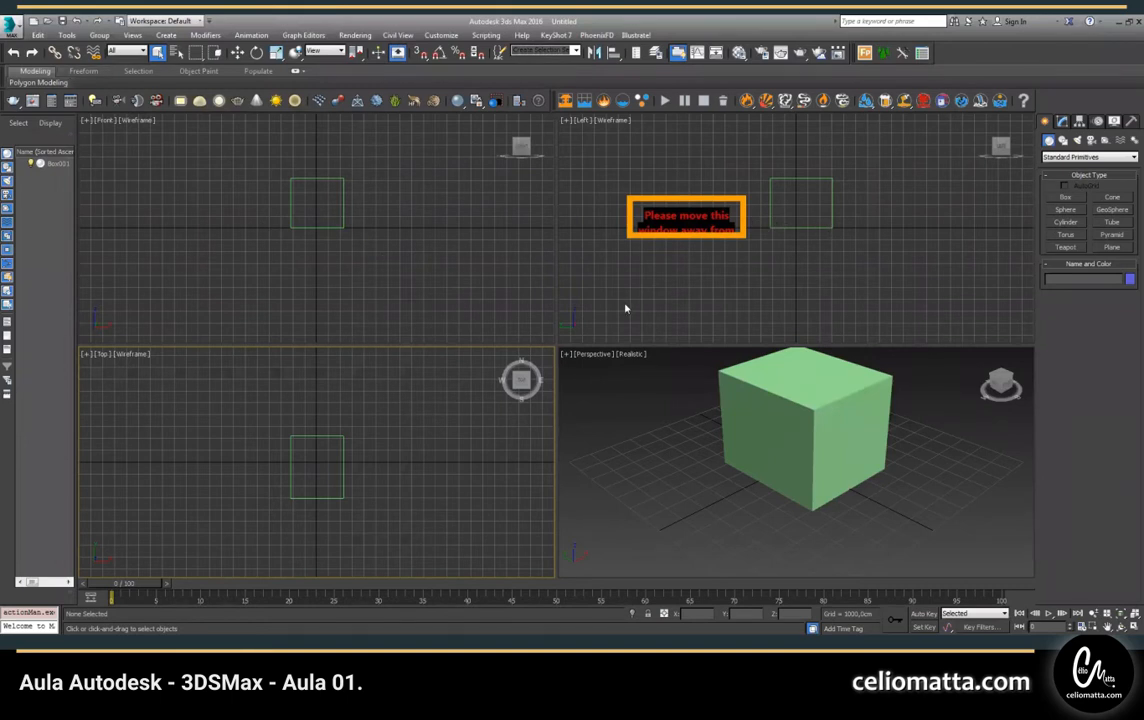
- Zoom in and out on the box in the Front, Left and Perspective viewports, and briefly activate Zoom All
{"action": "left_click", "coordinate": [738, 415]}
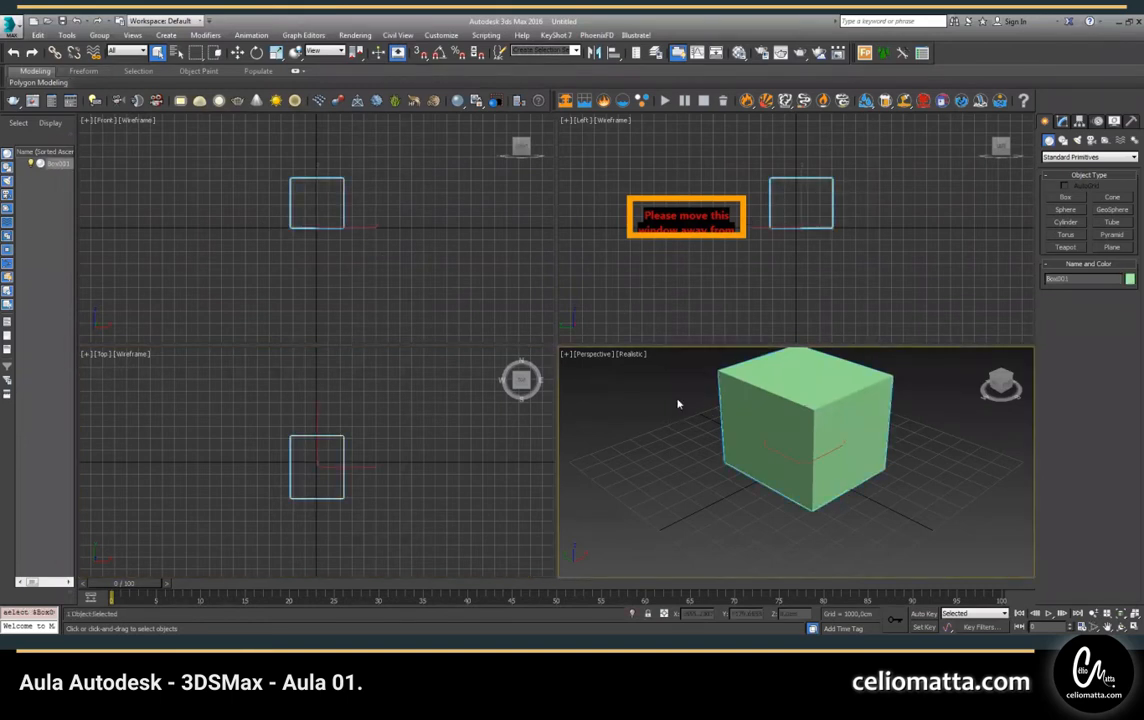
{"action": "left_click", "coordinate": [672, 404]}
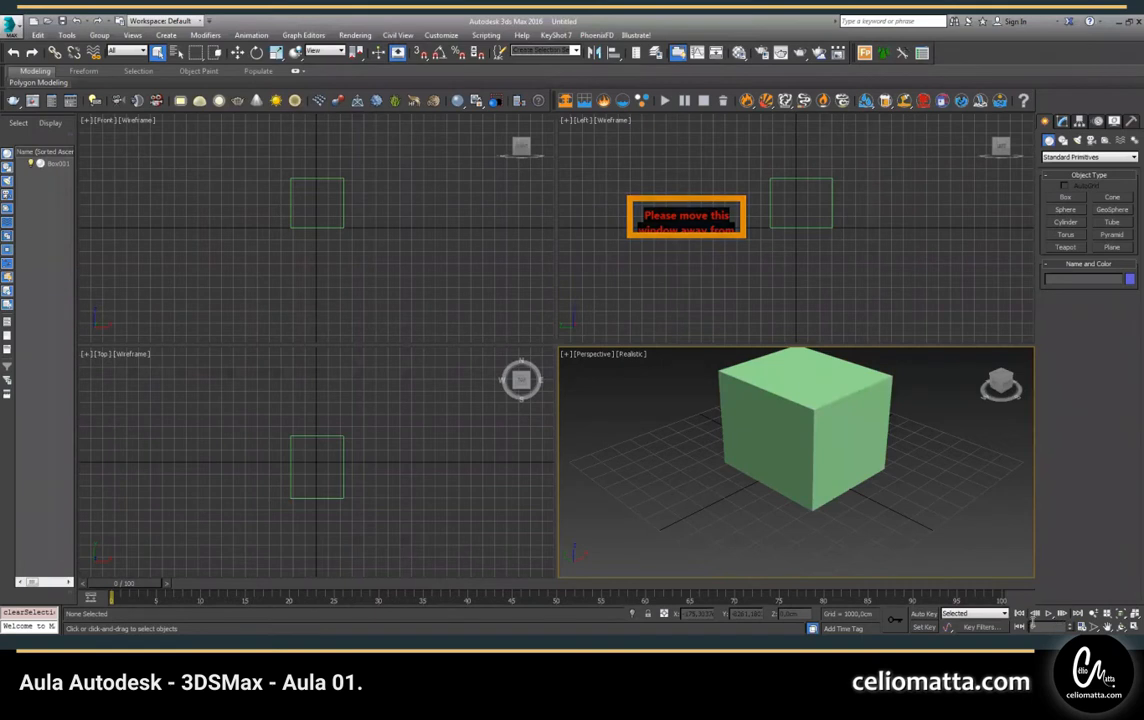
{"action": "left_click", "coordinate": [1094, 615]}
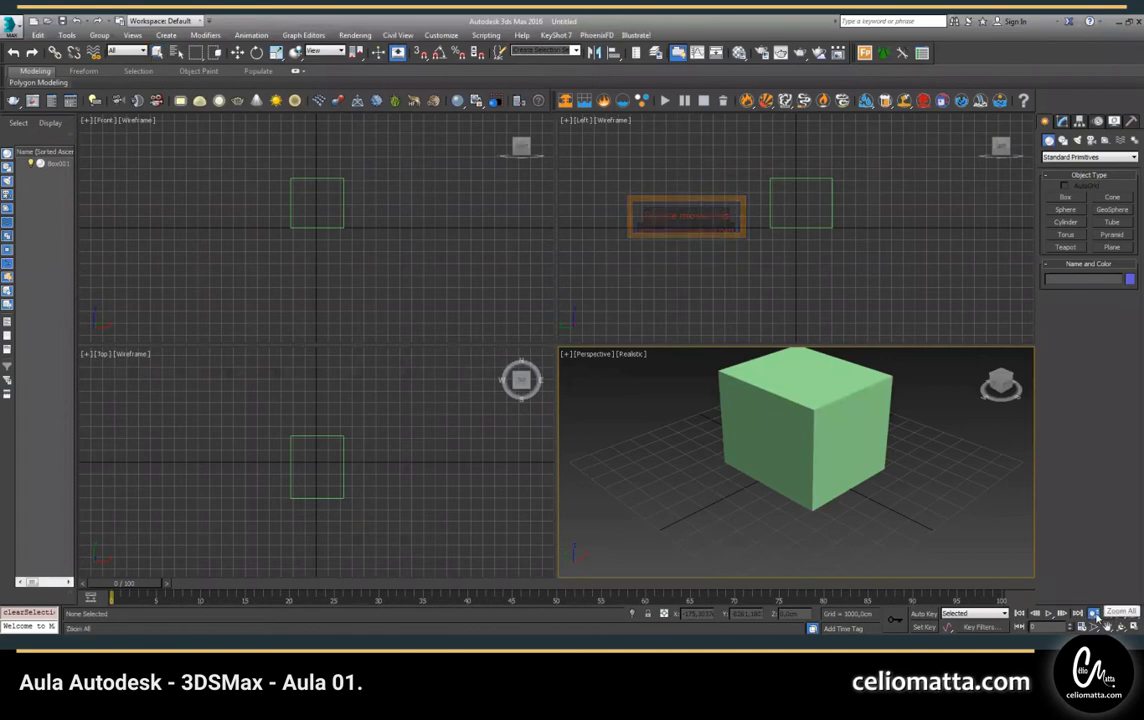
{"action": "left_click_drag", "start_coordinate": [350, 192], "coordinate": [360, 146]}
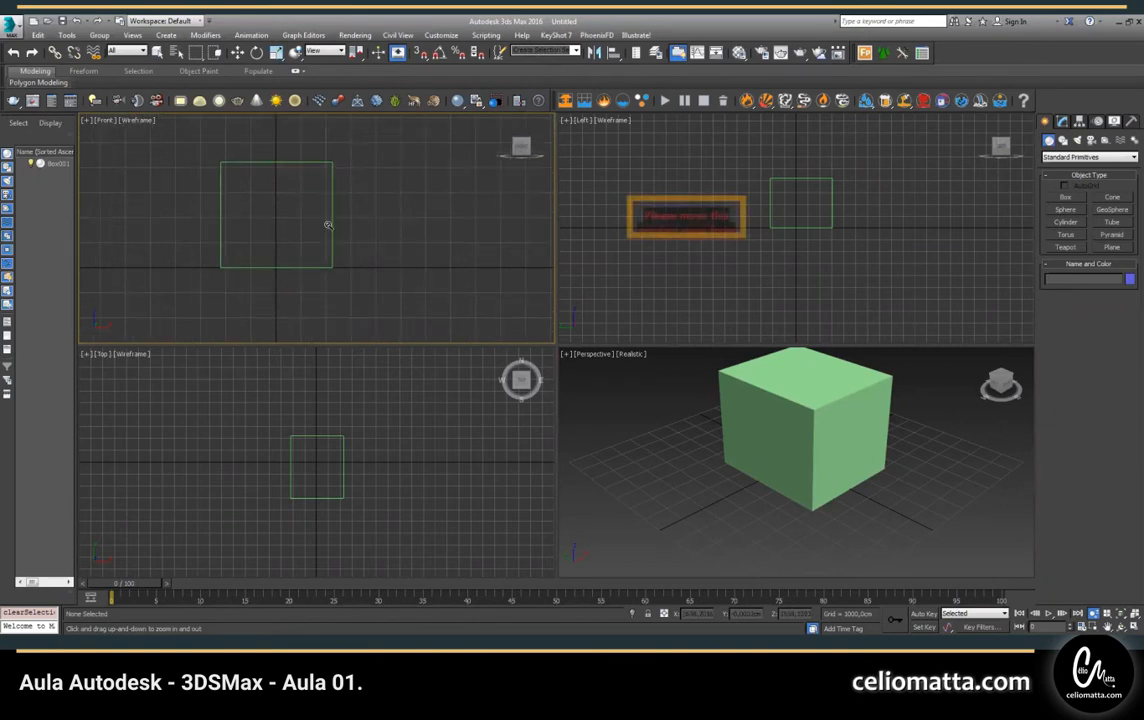
{"action": "scroll", "coordinate": [272, 228], "scroll_direction": "down", "scroll_amount": 5}
{"action": "scroll", "coordinate": [272, 228], "scroll_direction": "up", "scroll_amount": 8}
{"action": "scroll", "coordinate": [272, 228], "scroll_direction": "down", "scroll_amount": 2}
{"action": "scroll", "coordinate": [272, 228], "scroll_direction": "up", "scroll_amount": 2}
{"action": "scroll", "coordinate": [272, 228], "scroll_direction": "down", "scroll_amount": 2}
{"action": "scroll", "coordinate": [794, 204], "scroll_direction": "up", "scroll_amount": 2}
{"action": "scroll", "coordinate": [799, 204], "scroll_direction": "down", "scroll_amount": 3}
{"action": "scroll", "coordinate": [799, 204], "scroll_direction": "up", "scroll_amount": 5}
{"action": "scroll", "coordinate": [827, 487], "scroll_direction": "up", "scroll_amount": 3}
{"action": "scroll", "coordinate": [828, 487], "scroll_direction": "down", "scroll_amount": 4}
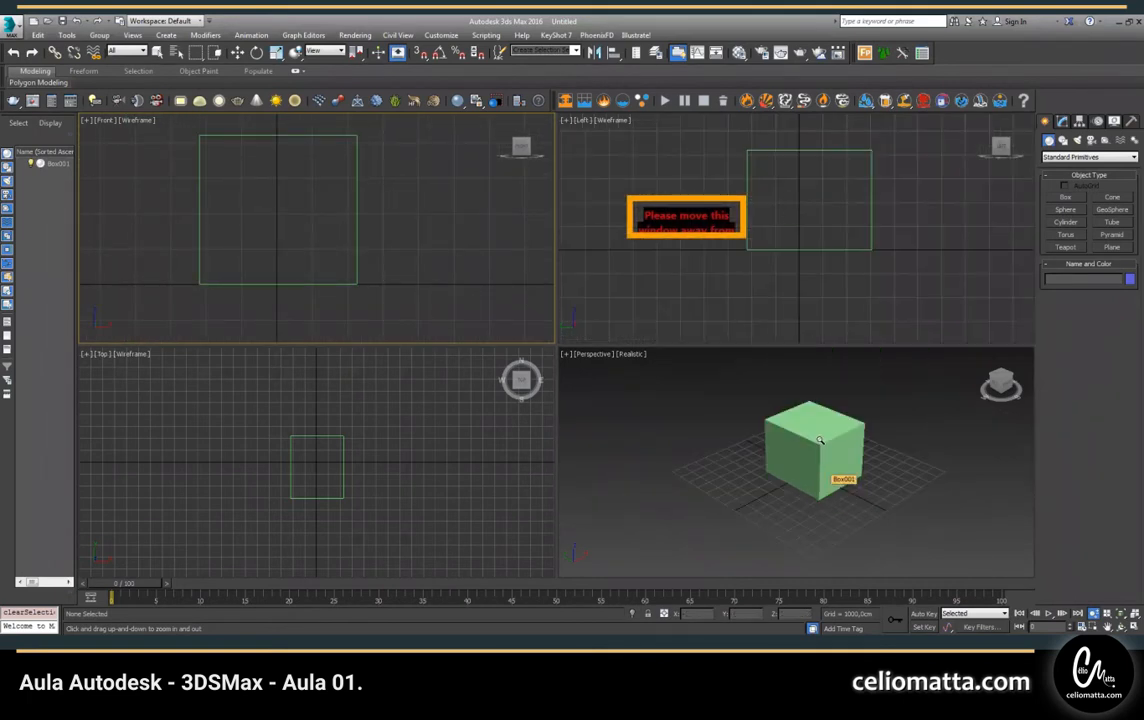
{"action": "left_click", "coordinate": [1106, 614]}
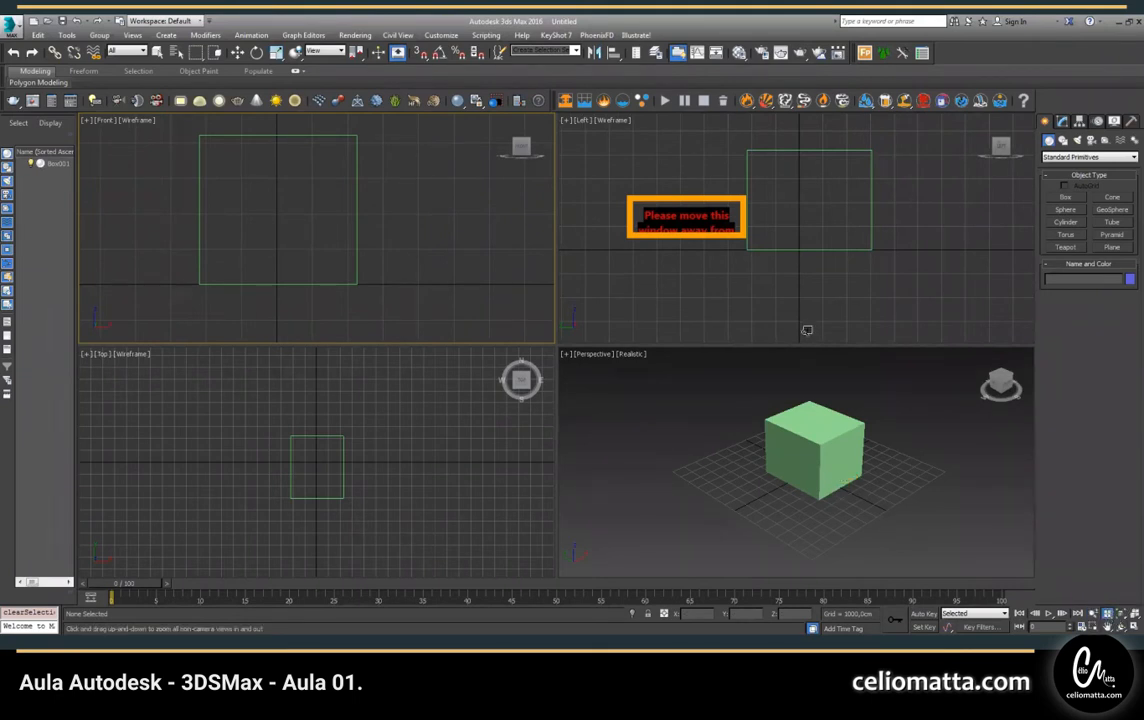
{"action": "left_click", "coordinate": [160, 54]}
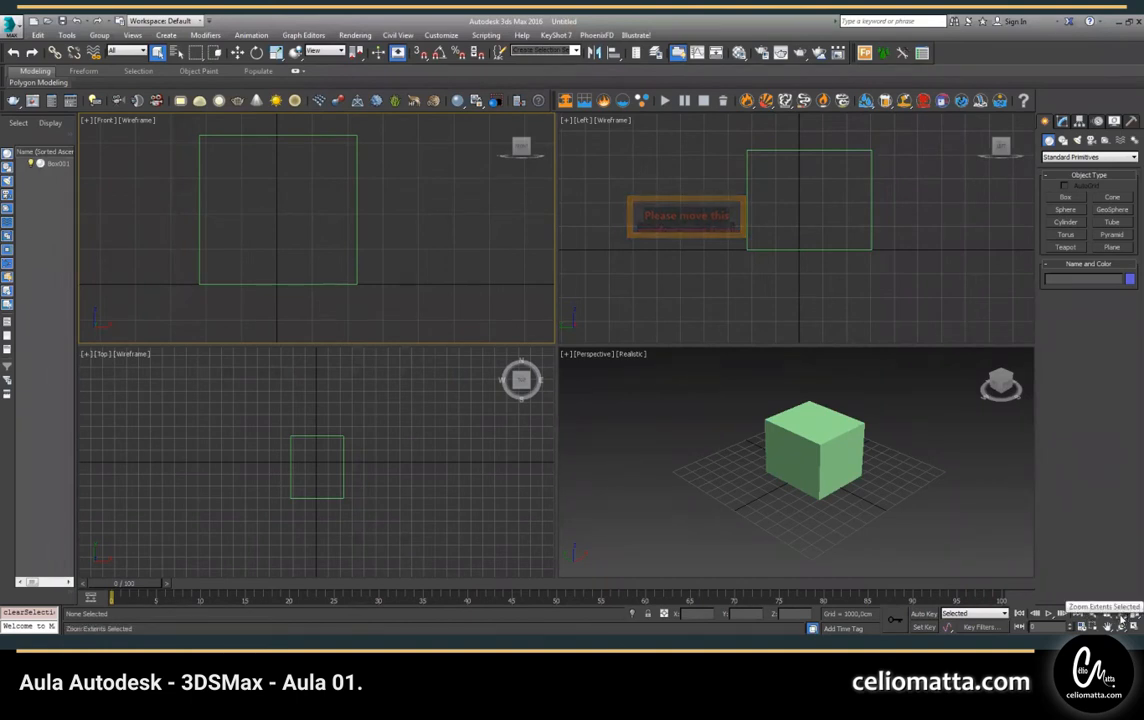
- Create two spheres on the grid around the box in the Perspective viewport, with radii of about 821 cm and about 194 cm
{"action": "left_click", "coordinate": [1065, 209]}
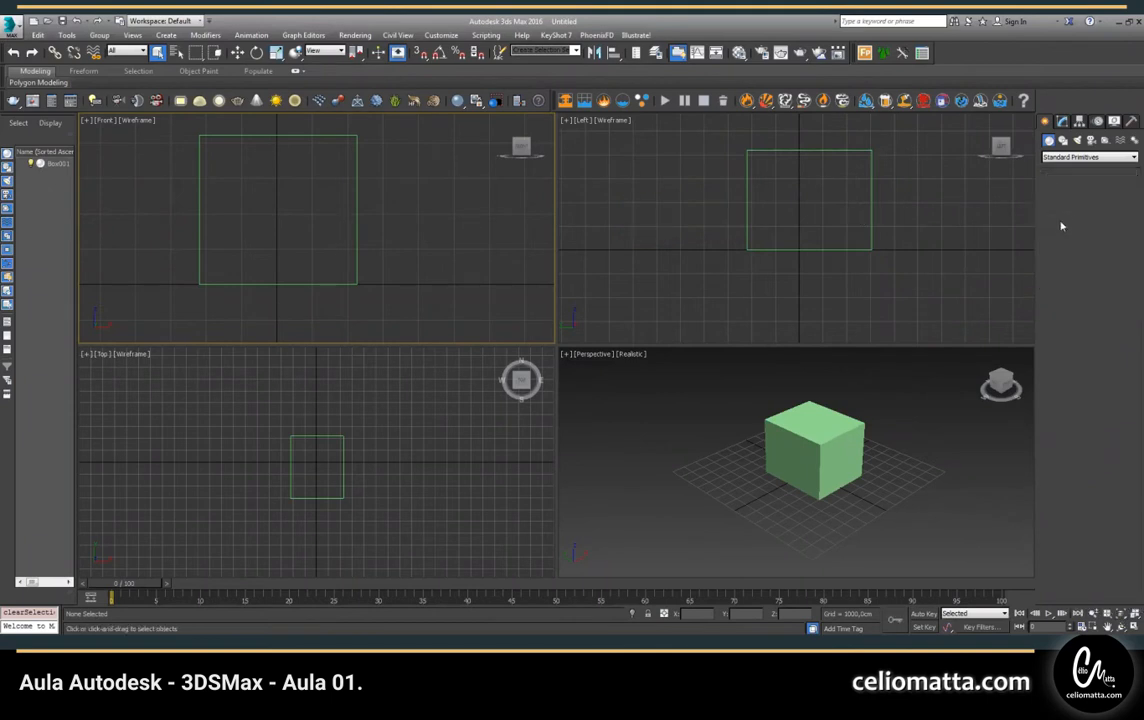
{"action": "left_click_drag", "start_coordinate": [753, 492], "coordinate": [767, 492]}
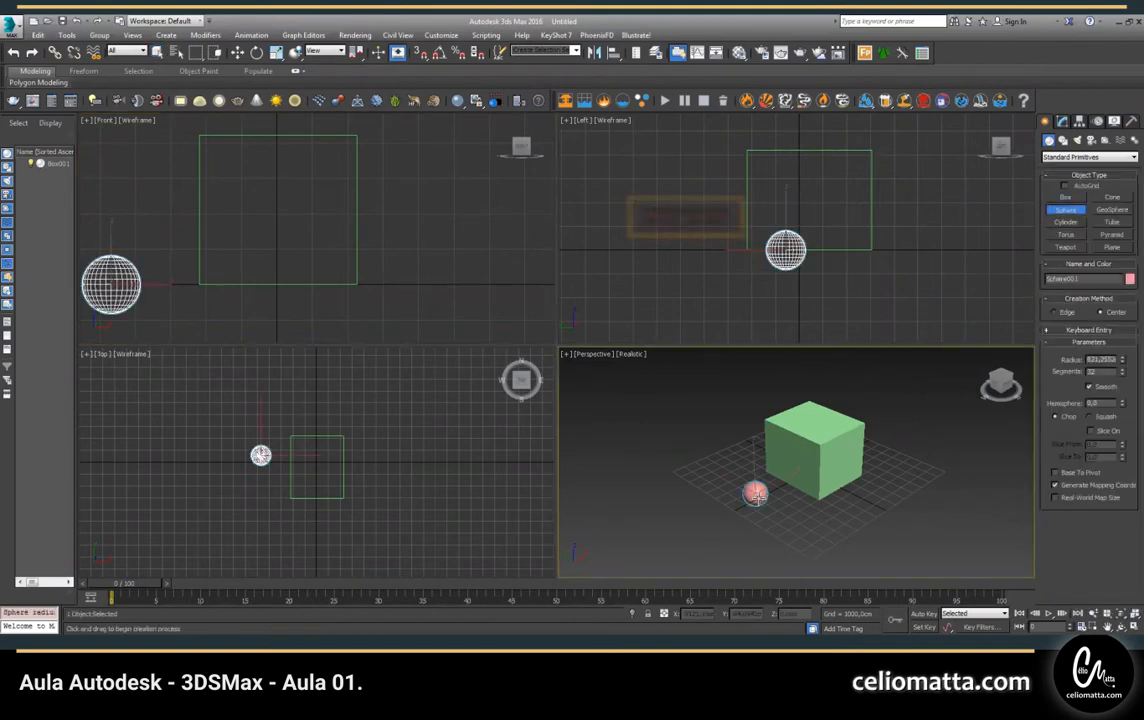
{"action": "left_click", "coordinate": [852, 528]}
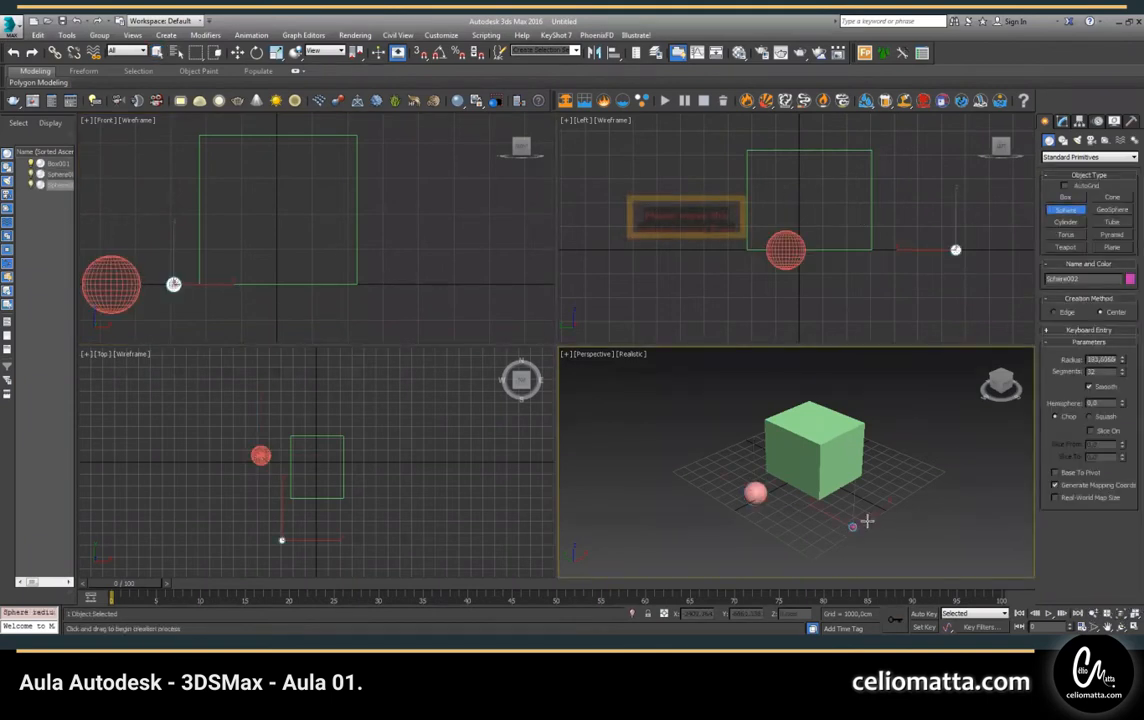
- Create a small torus on the grid in the Perspective viewport, on the side of the box opposite the larger sphere
{"action": "left_click", "coordinate": [1065, 234]}
{"action": "left_click_drag", "start_coordinate": [899, 471], "coordinate": [915, 478]}
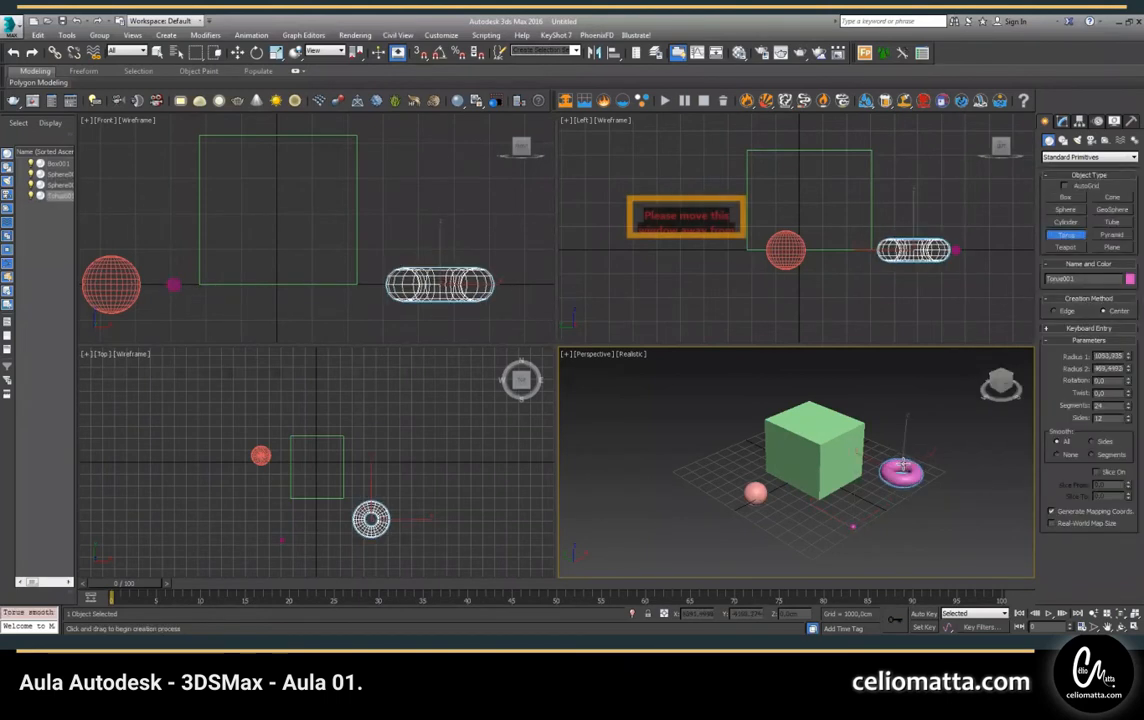
{"action": "left_click", "coordinate": [157, 52]}
{"action": "left_click", "coordinate": [255, 135]}
{"action": "left_click", "coordinate": [816, 520]}
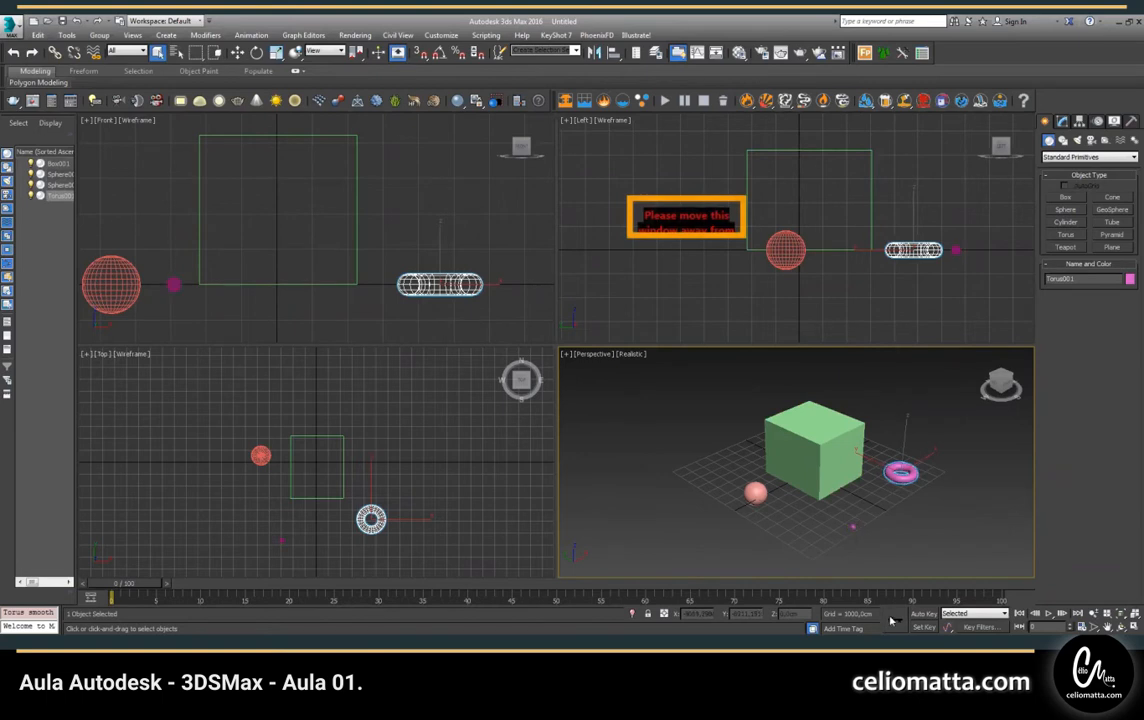
- Select the small magenta sphere and fit it in the Perspective viewport with Zoom Extents Selected
{"action": "middle_click_drag", "start_coordinate": [807, 447], "coordinate": [773, 430]}
{"action": "scroll", "coordinate": [810, 505], "scroll_direction": "up", "scroll_amount": 8}
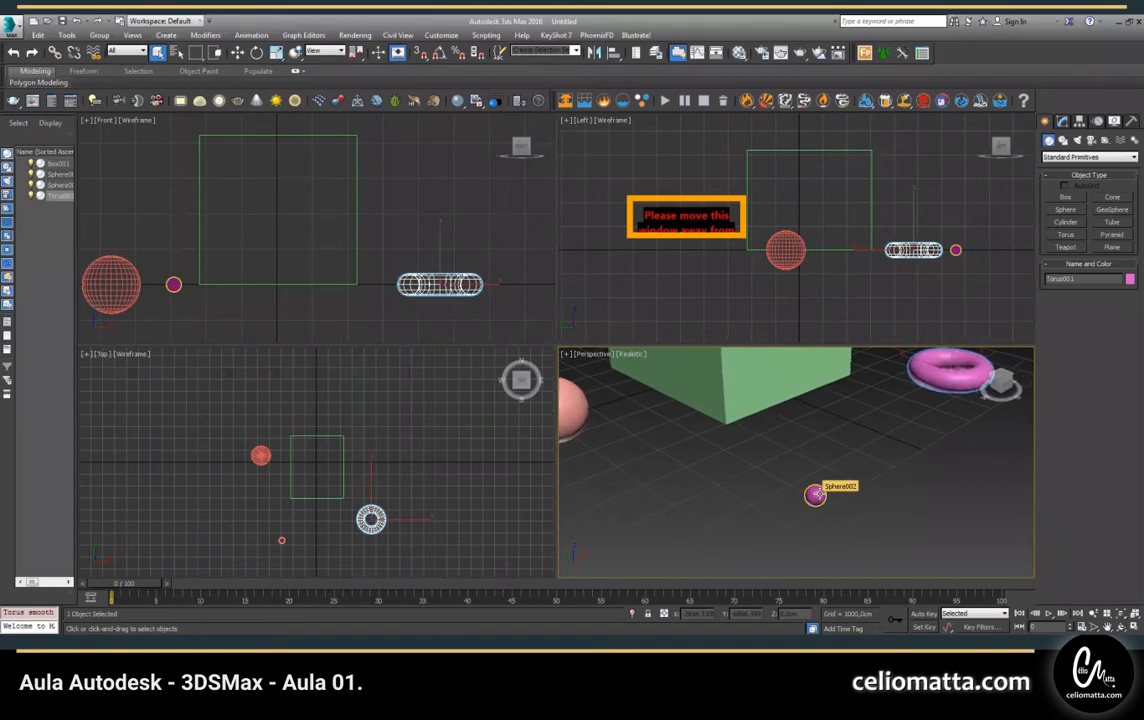
{"action": "scroll", "coordinate": [815, 492], "scroll_direction": "down", "scroll_amount": 4}
{"action": "scroll", "coordinate": [937, 474], "scroll_direction": "down", "scroll_amount": 5}
{"action": "middle_click_drag", "start_coordinate": [808, 481], "coordinate": [746, 486]}
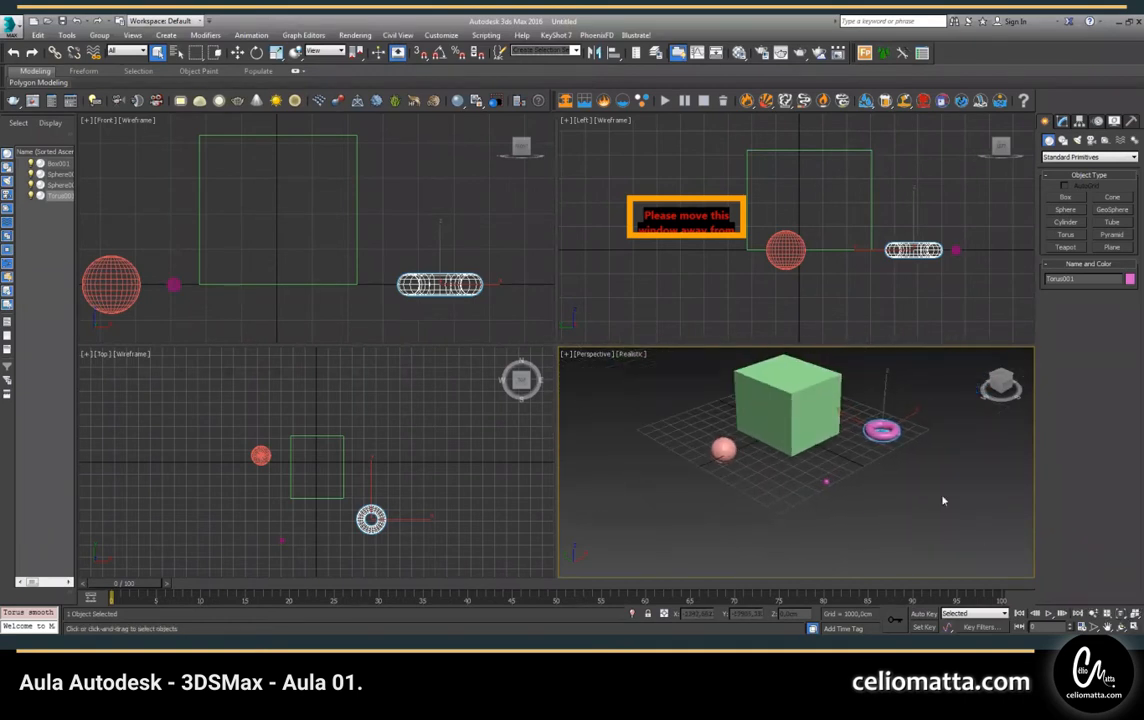
{"action": "left_click", "coordinate": [825, 481]}
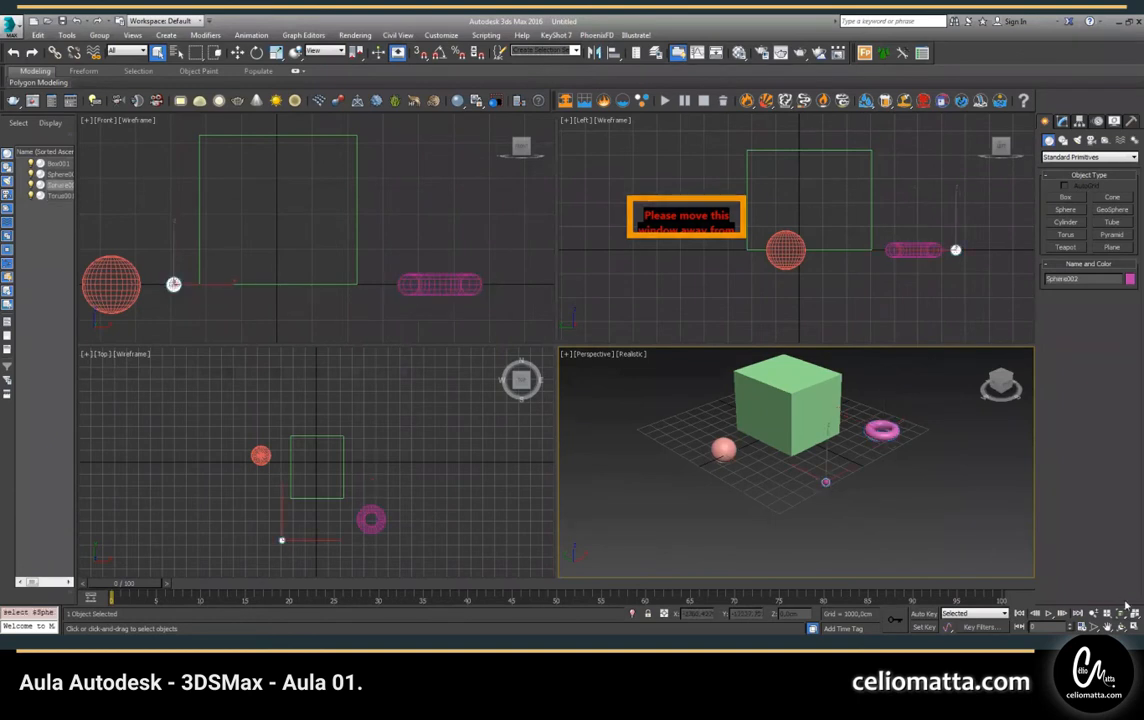
{"action": "left_click", "coordinate": [1121, 613]}
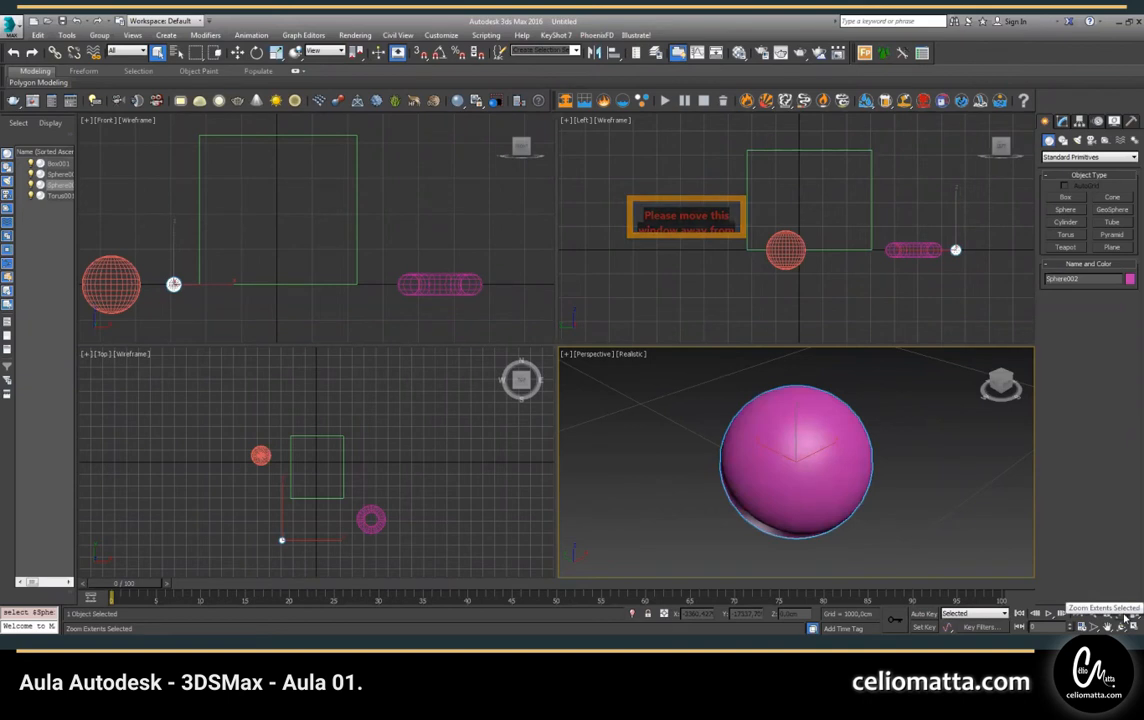
- Select the green box and zoom to its extents in the Front and Perspective viewports
{"action": "left_click", "coordinate": [355, 233]}
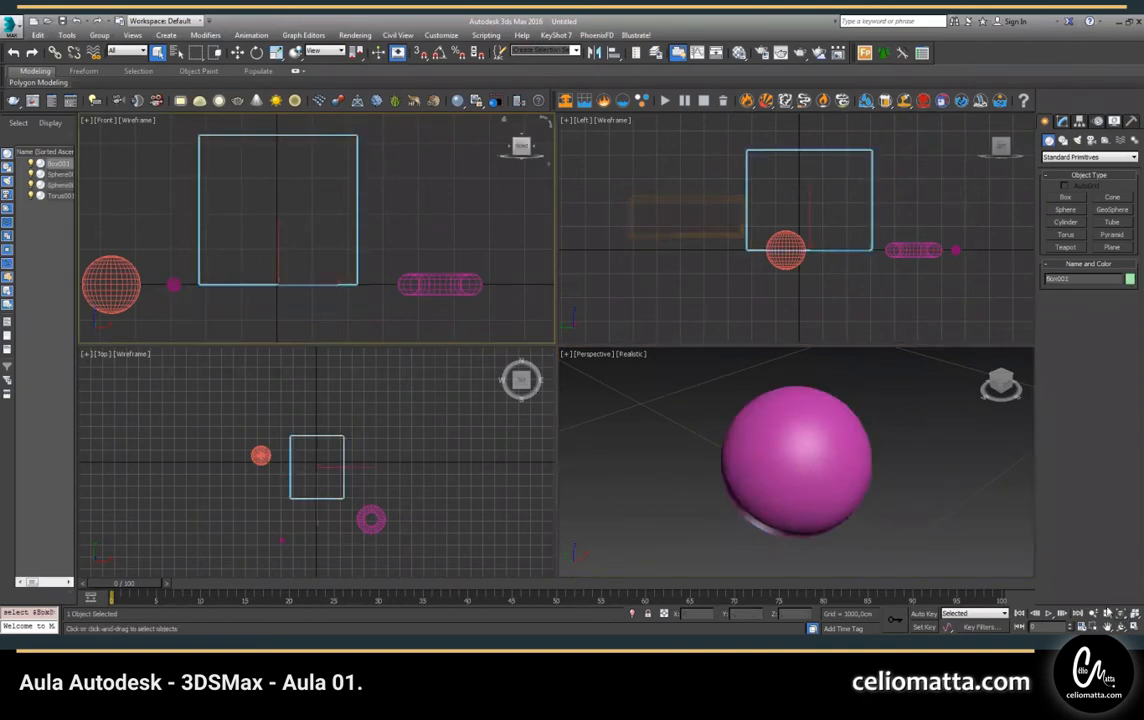
{"action": "left_click", "coordinate": [1120, 616]}
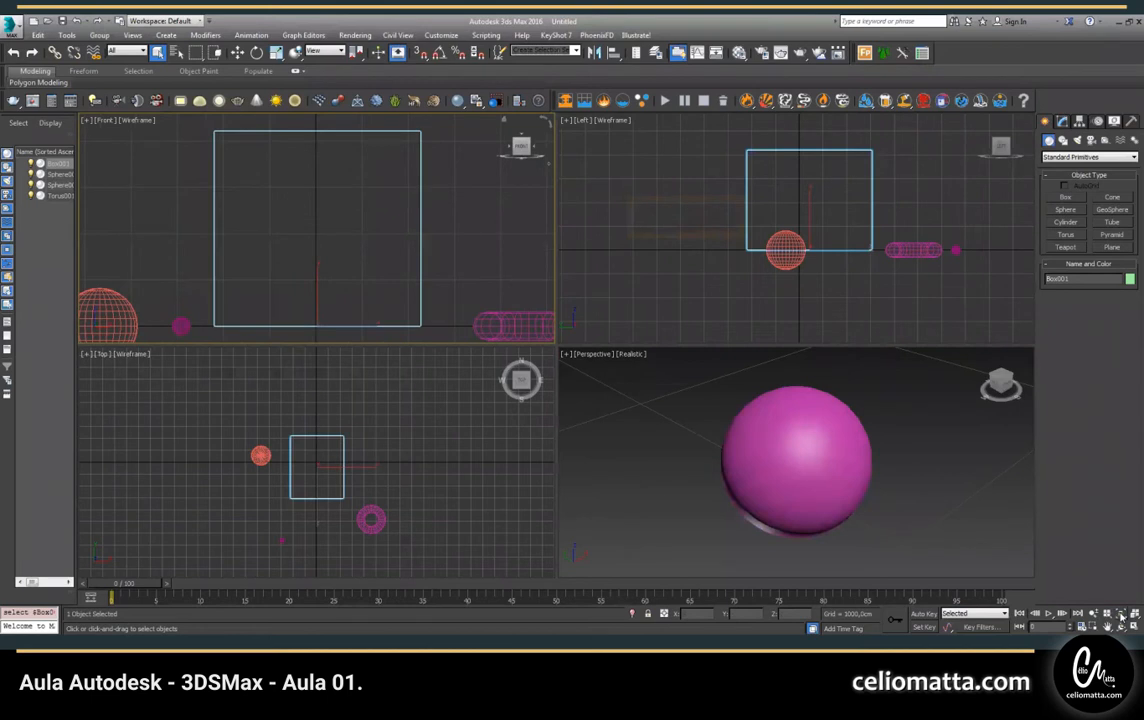
{"action": "left_click", "coordinate": [929, 516]}
{"action": "left_click", "coordinate": [421, 297]}
{"action": "left_click", "coordinate": [420, 296]}
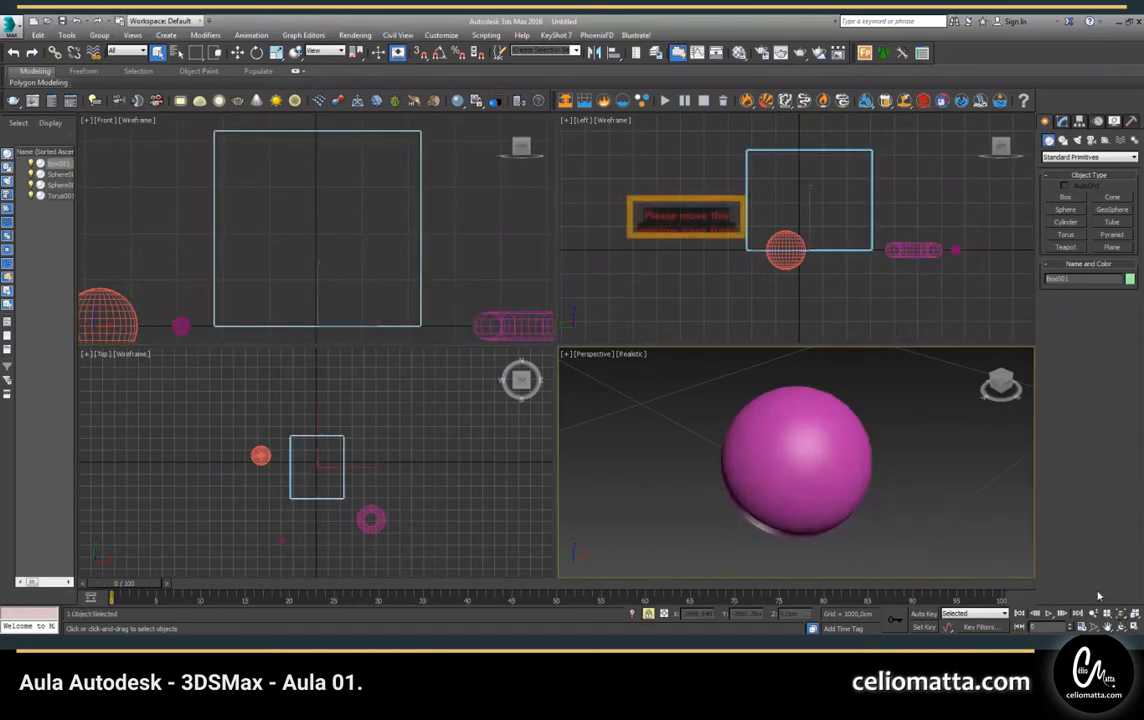
{"action": "key", "text": "z"}
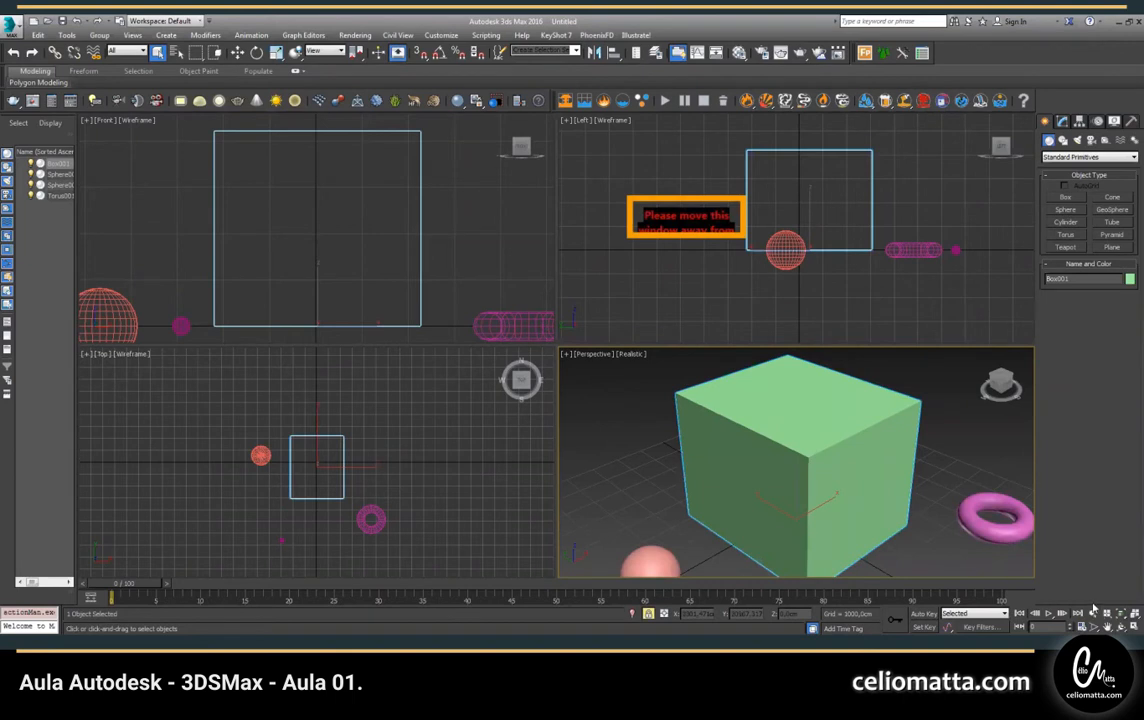
- Vary the zoom in several viewports, and fit the whole scene in all four with Zoom Extents All
{"action": "right_click", "coordinate": [460, 271]}
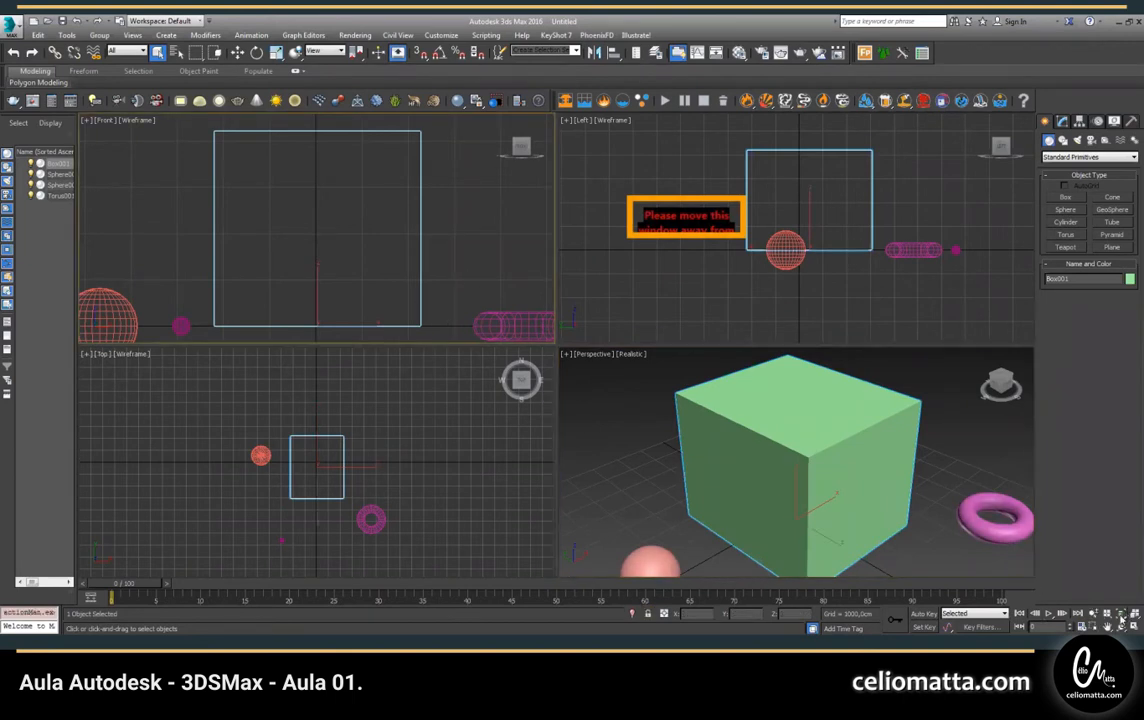
{"action": "scroll", "coordinate": [834, 484], "scroll_direction": "down", "scroll_amount": 3}
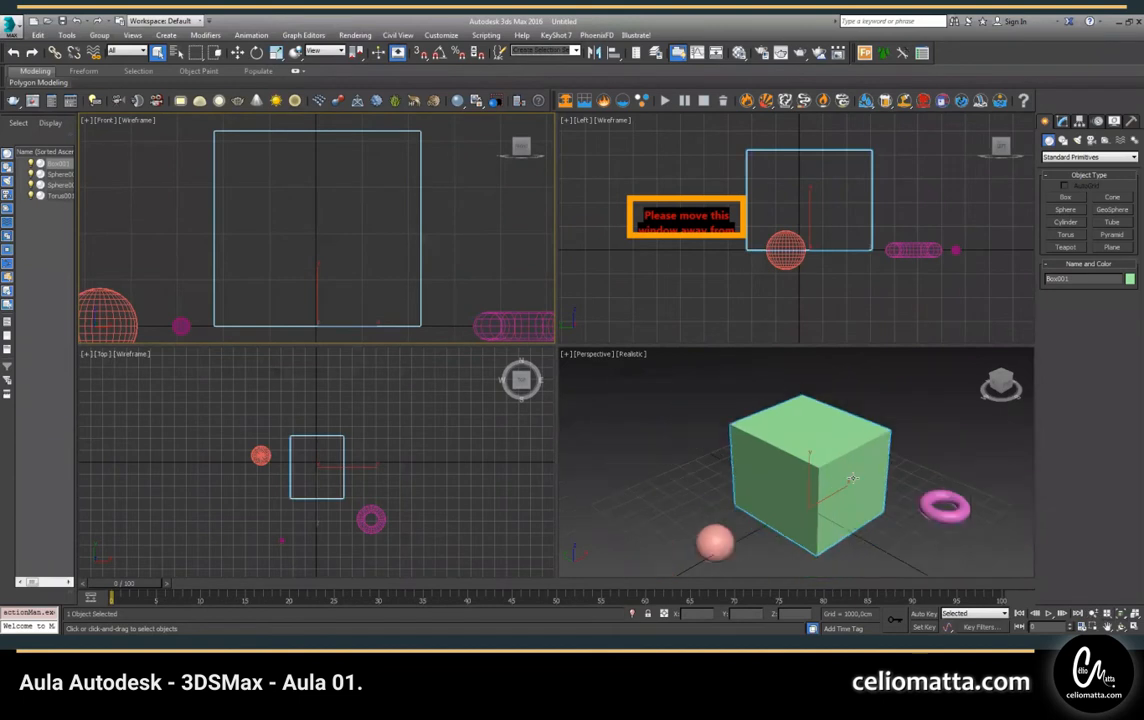
{"action": "middle_click_drag", "start_coordinate": [920, 467], "coordinate": [862, 439]}
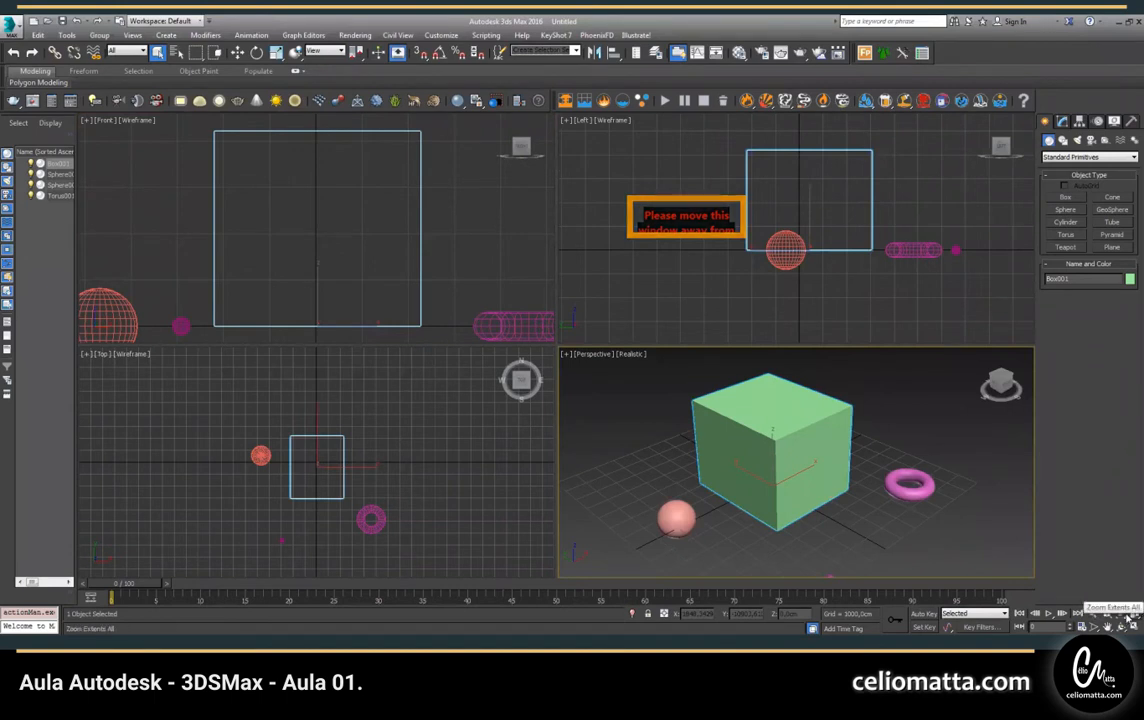
{"action": "scroll", "coordinate": [810, 288], "scroll_direction": "down", "scroll_amount": 10}
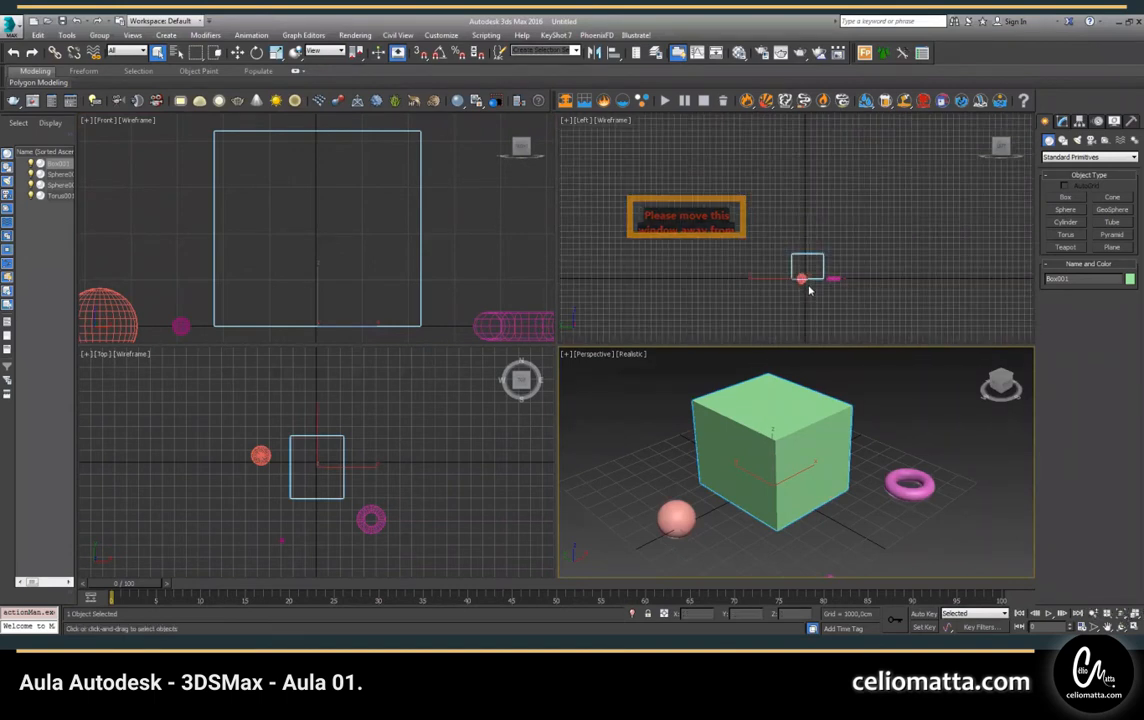
{"action": "scroll", "coordinate": [518, 311], "scroll_direction": "up", "scroll_amount": 5}
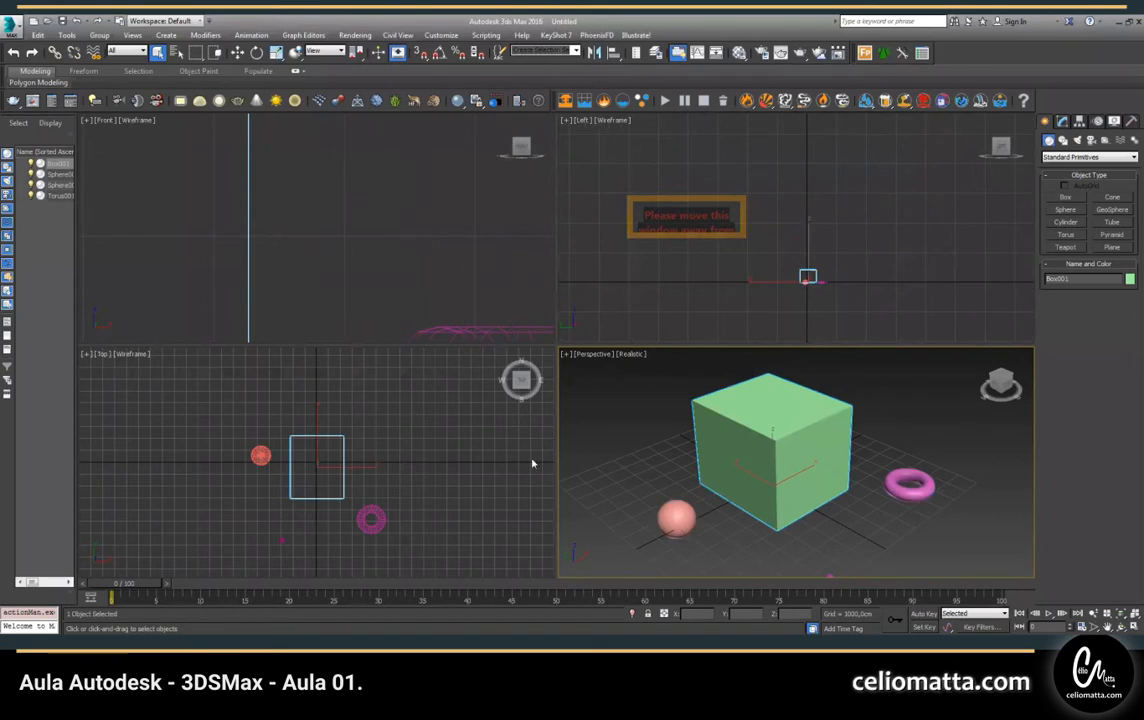
{"action": "left_click", "coordinate": [1131, 614]}
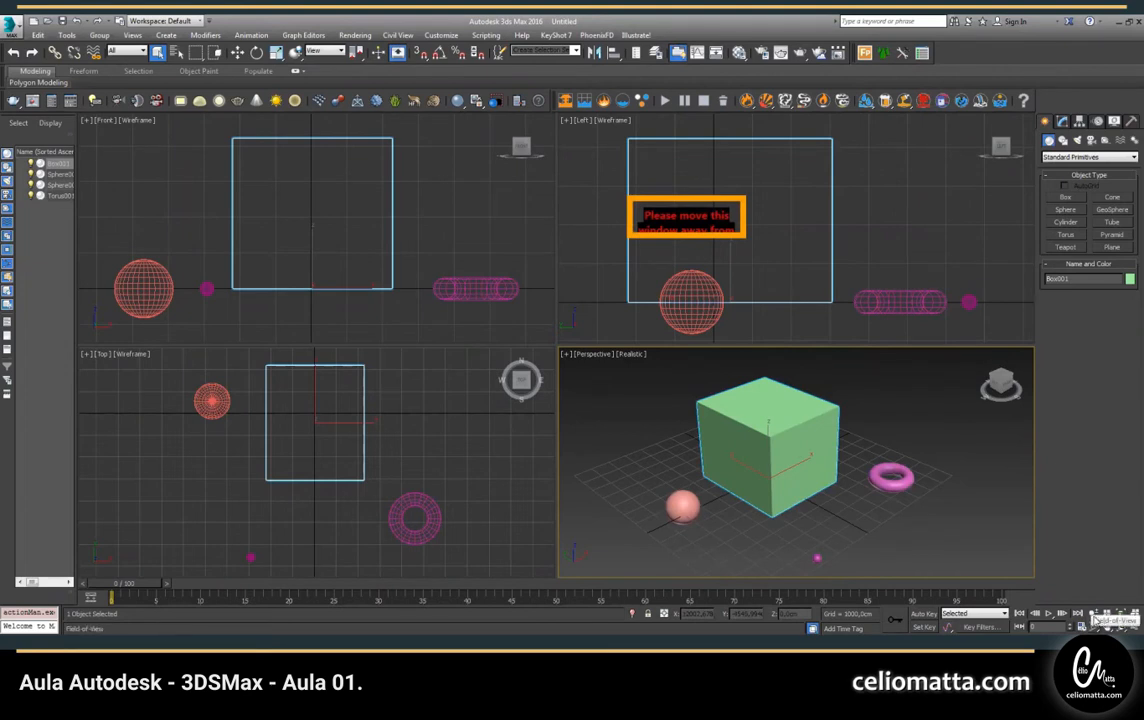
- Zoom into the area between the box's lower corner and the torus in the Left viewport with Zoom Region, and fit all viewports again
{"action": "left_click", "coordinate": [1094, 623]}
{"action": "left_click_drag", "start_coordinate": [787, 280], "coordinate": [865, 338]}
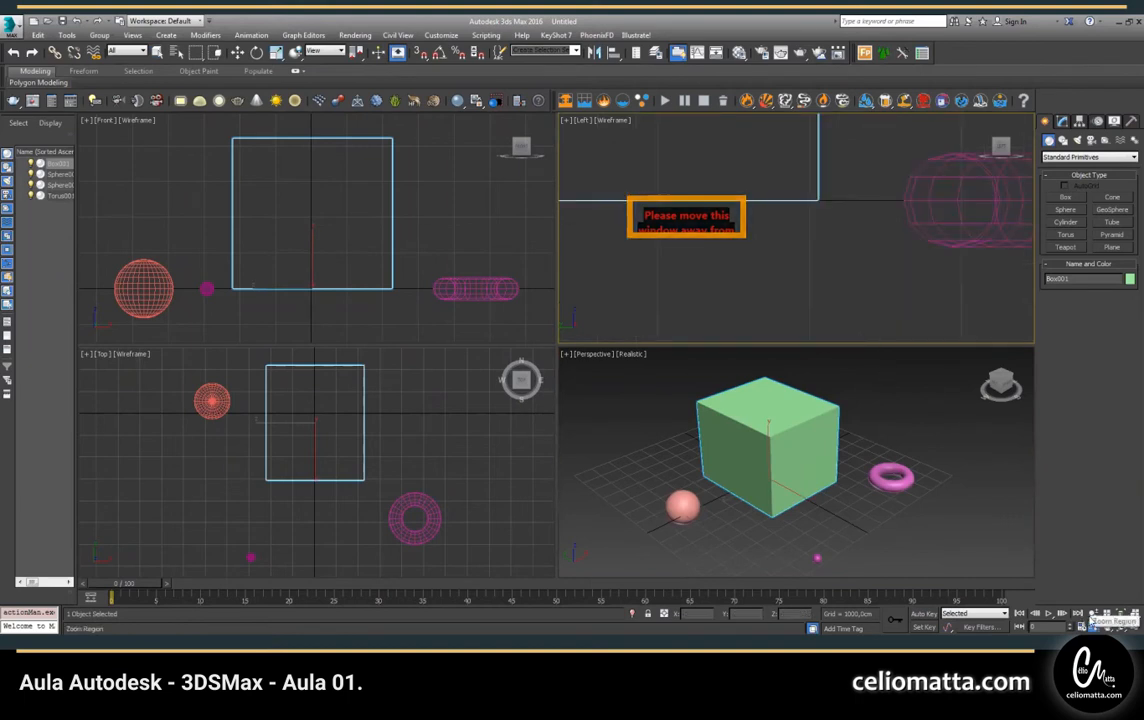
{"action": "left_click", "coordinate": [868, 440]}
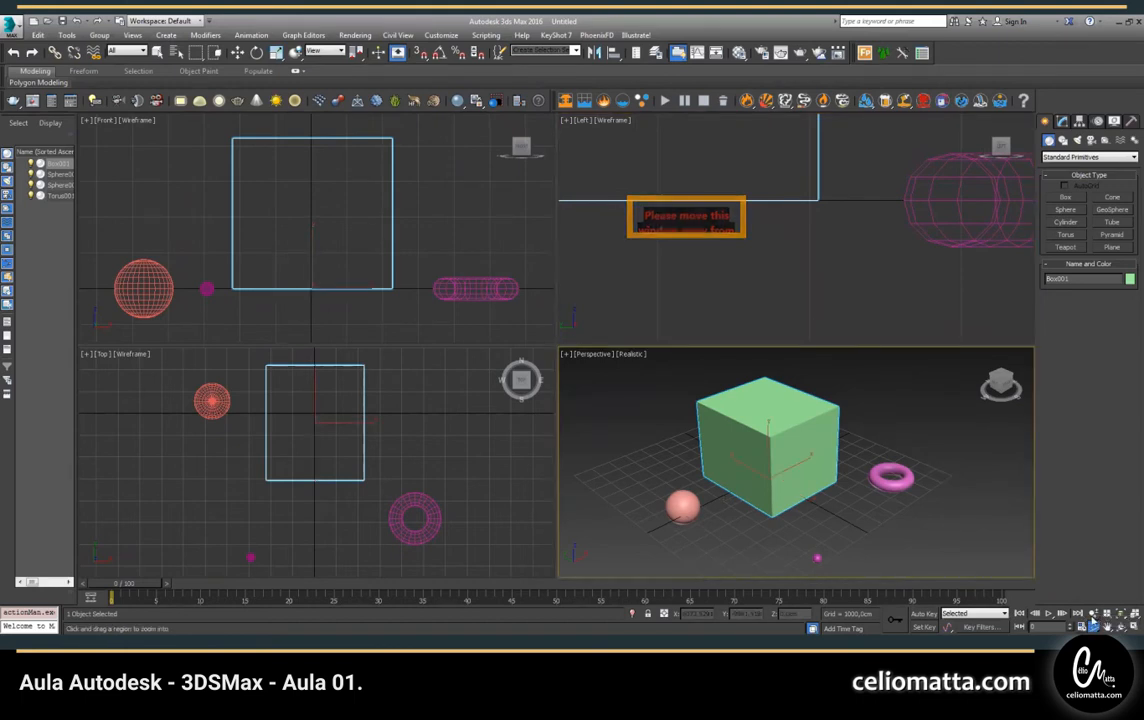
{"action": "left_click", "coordinate": [1132, 614]}
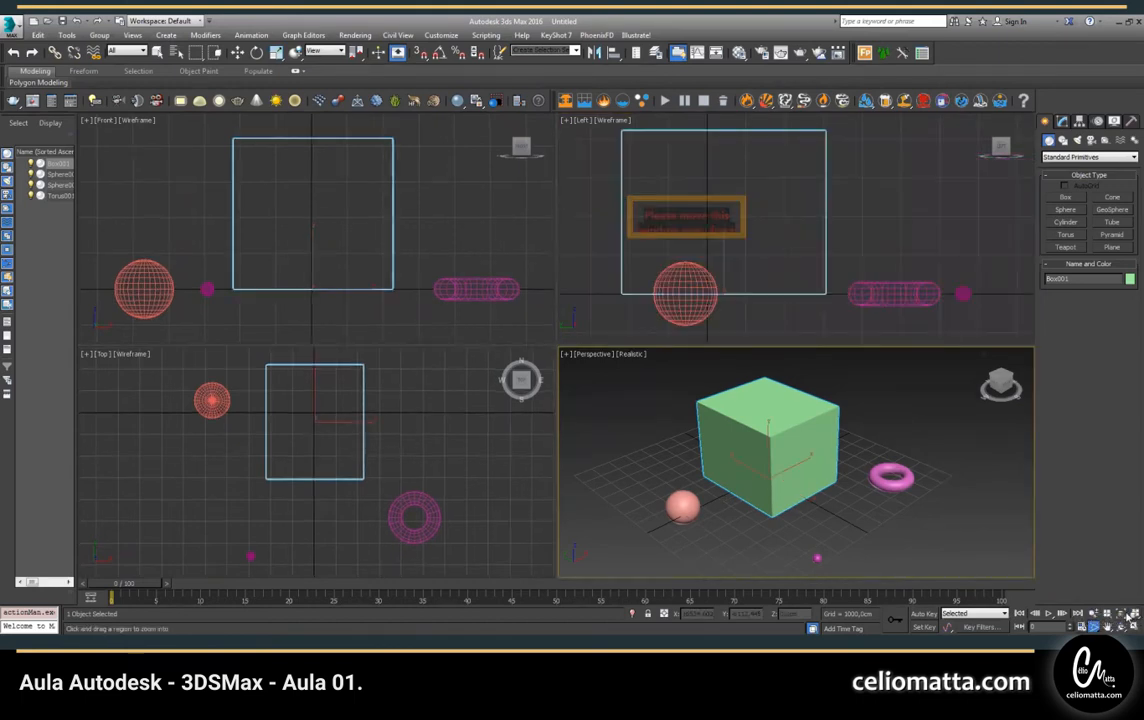
- Adjust the field of view in the Perspective viewport, and practise panning the Perspective and Left viewports
{"action": "left_click_drag", "start_coordinate": [802, 486], "coordinate": [769, 416]}
{"action": "middle_click_drag", "start_coordinate": [770, 416], "coordinate": [757, 421]}
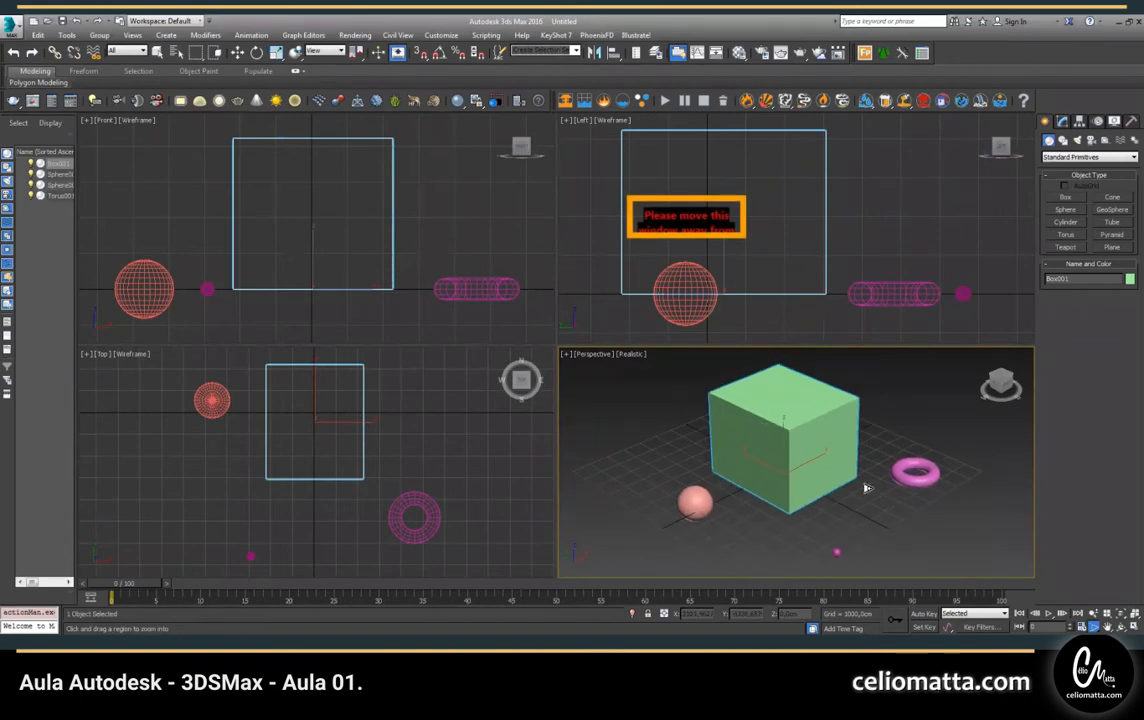
{"action": "left_click", "coordinate": [1108, 624]}
{"action": "left_click_drag", "start_coordinate": [755, 455], "coordinate": [698, 460]}
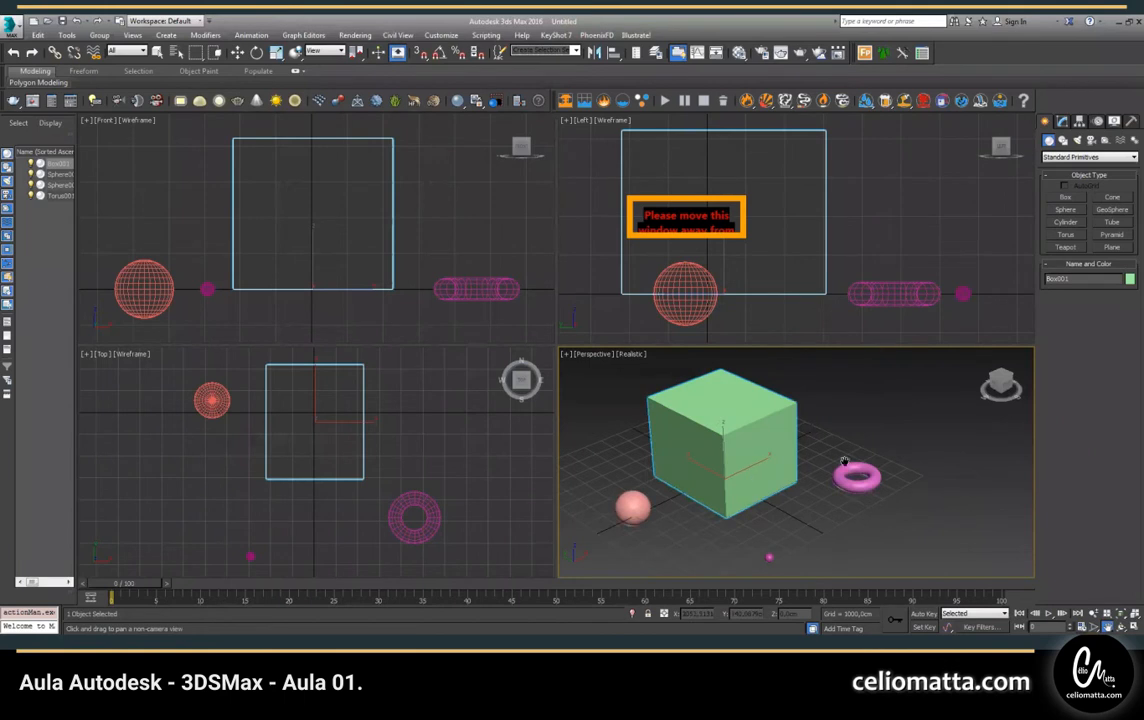
{"action": "left_click_drag", "start_coordinate": [822, 446], "coordinate": [874, 440]}
{"action": "left_click_drag", "start_coordinate": [720, 245], "coordinate": [738, 244]}
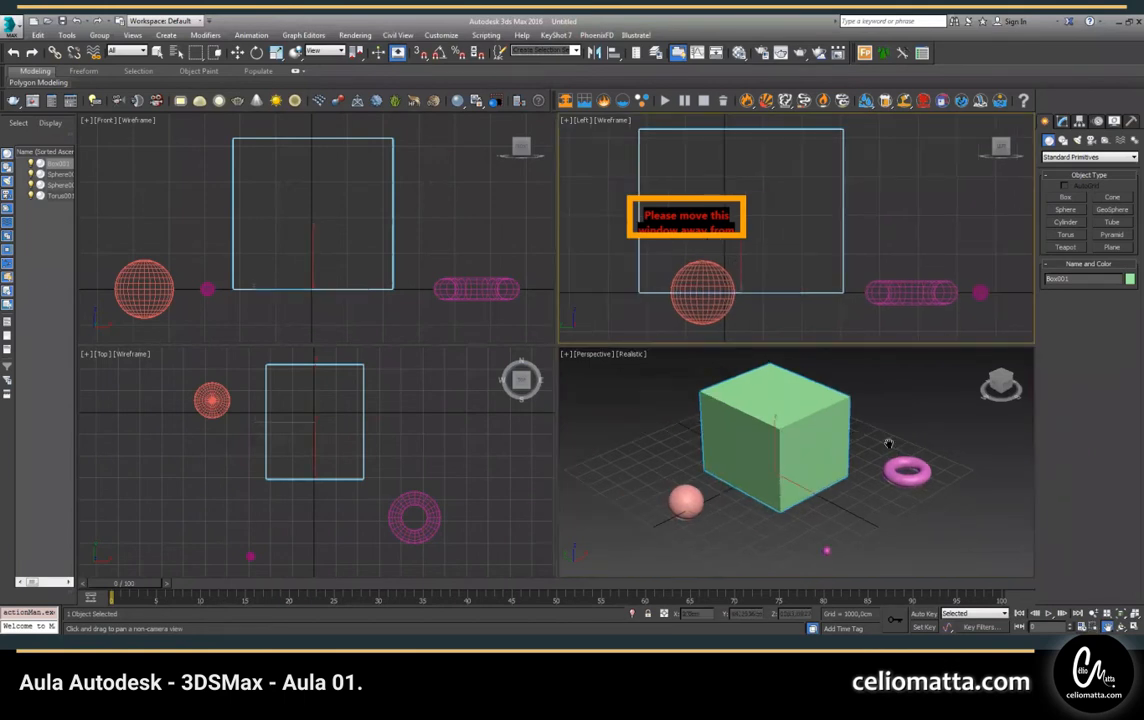
- Orbit the Perspective viewport around the box and back, and orbit the Front viewport into an orthographic view
{"action": "left_click", "coordinate": [1120, 624]}
{"action": "left_click_drag", "start_coordinate": [817, 380], "coordinate": [693, 407]}
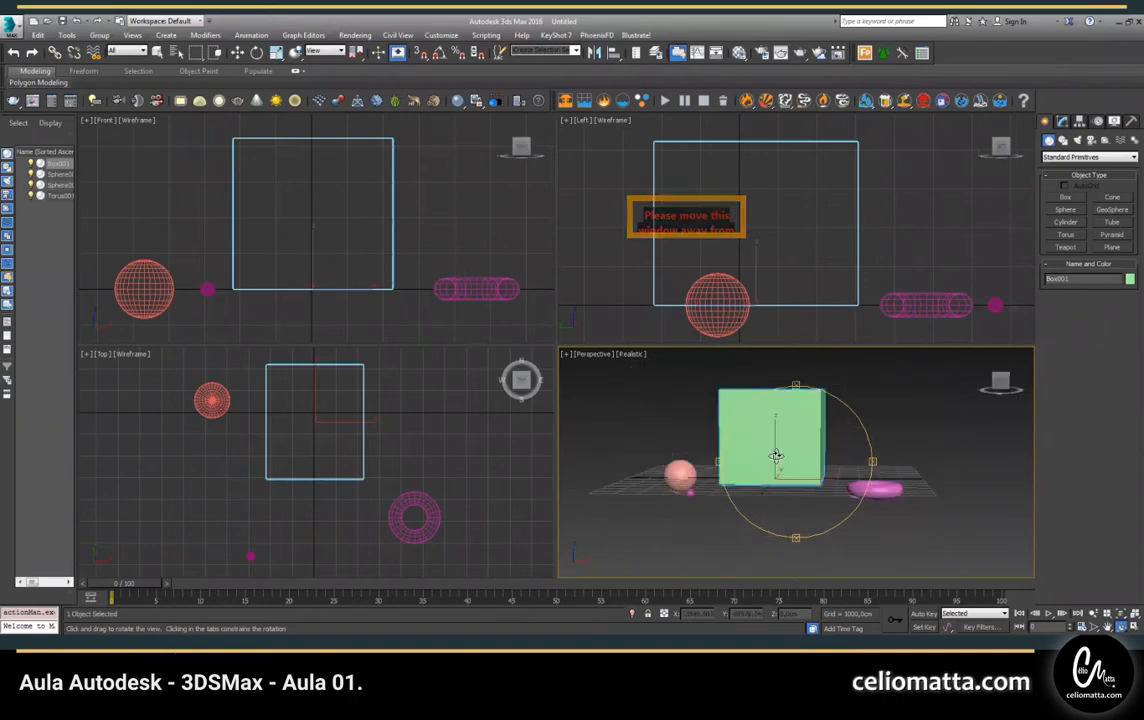
{"action": "left_click_drag", "start_coordinate": [588, 411], "coordinate": [656, 458]}
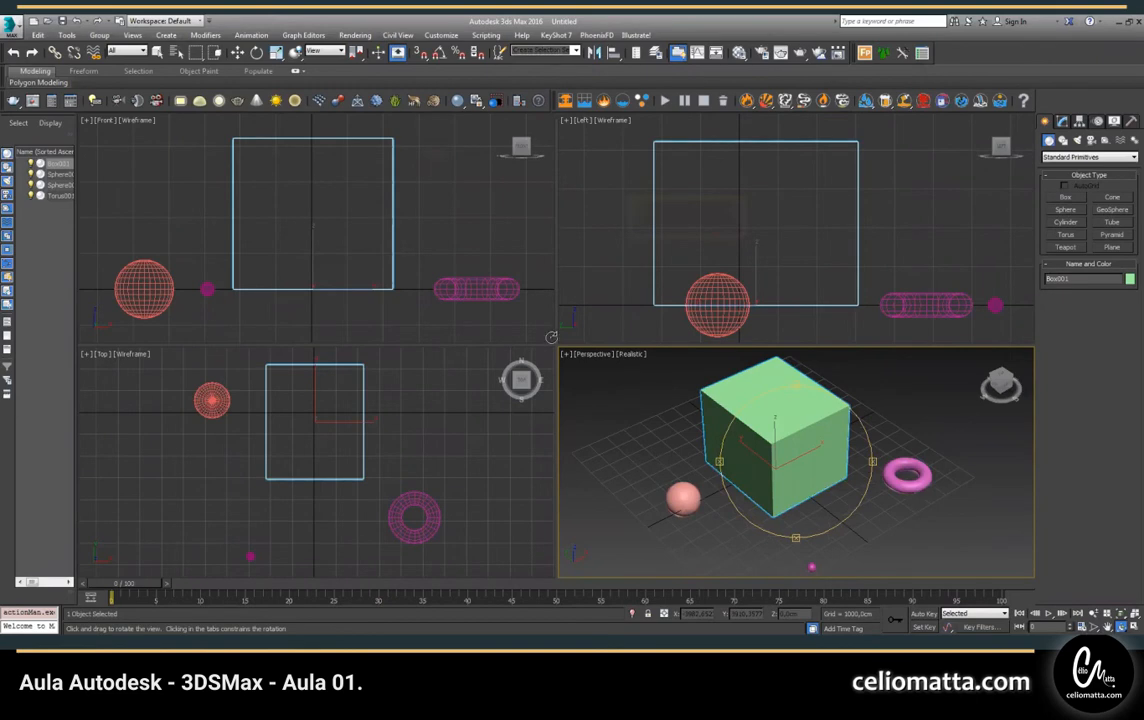
{"action": "left_click_drag", "start_coordinate": [405, 216], "coordinate": [271, 176]}
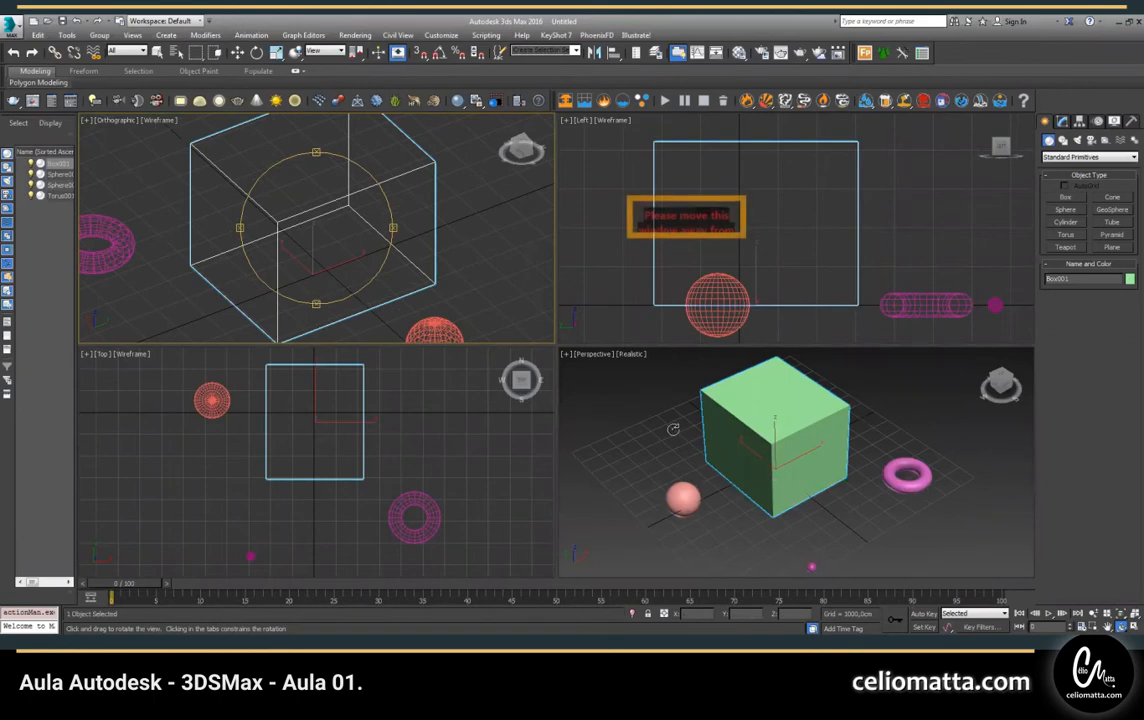
{"action": "left_click_drag", "start_coordinate": [308, 188], "coordinate": [380, 253]}
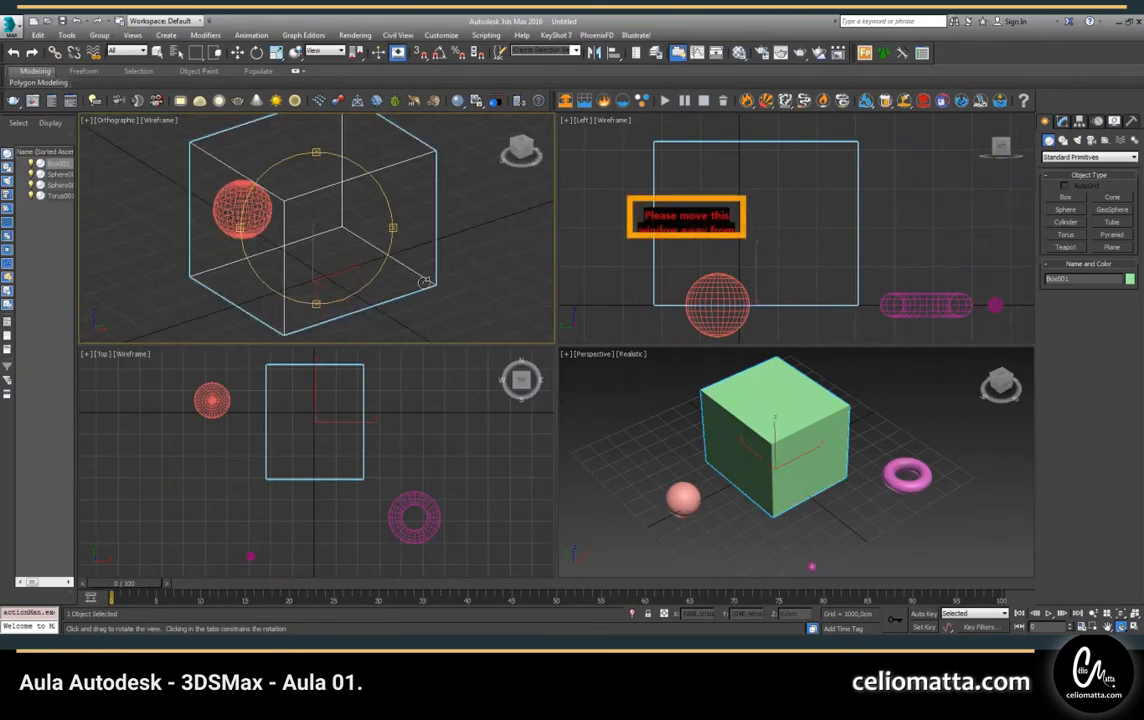
- Rotate the orthographic viewport with the ViewCube, snap it to the front face, and turn it to an angled view
{"action": "key", "text": "q"}
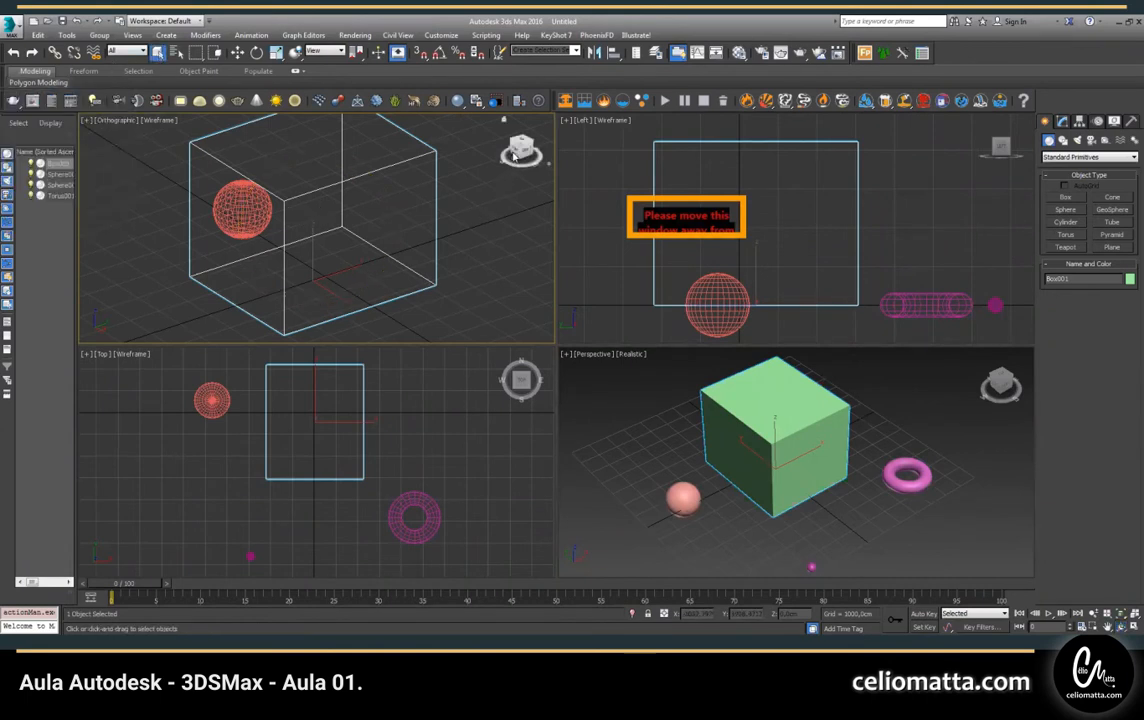
{"action": "left_click_drag", "start_coordinate": [514, 150], "coordinate": [515, 153]}
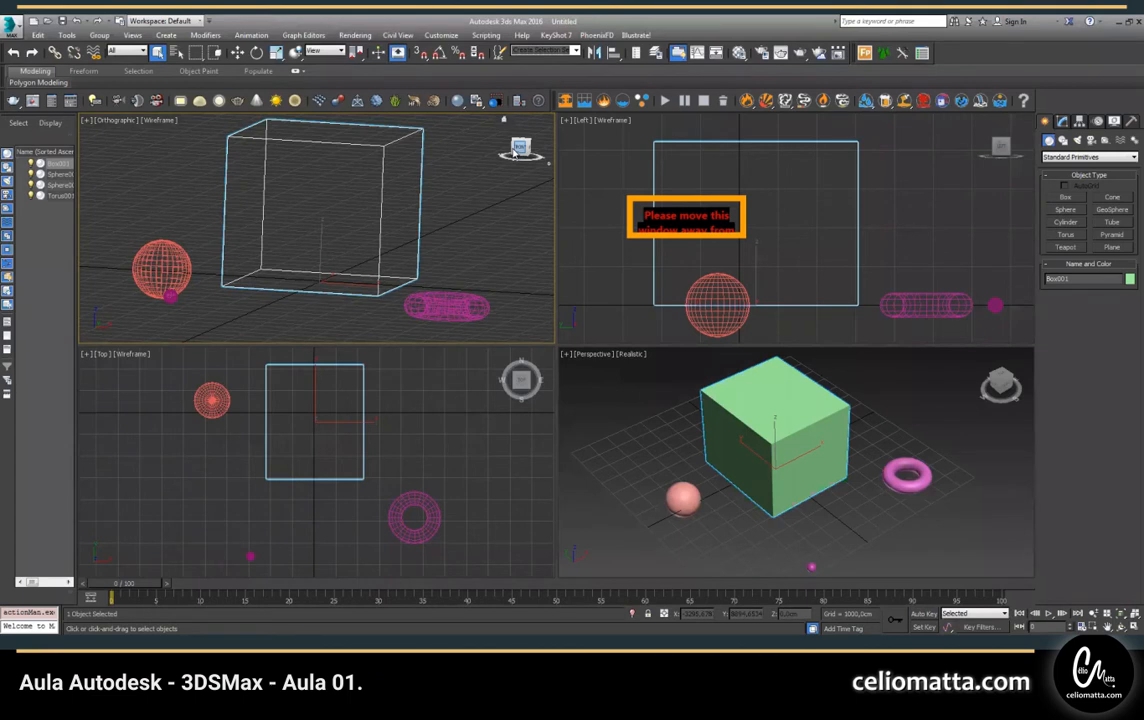
{"action": "left_click", "coordinate": [515, 149]}
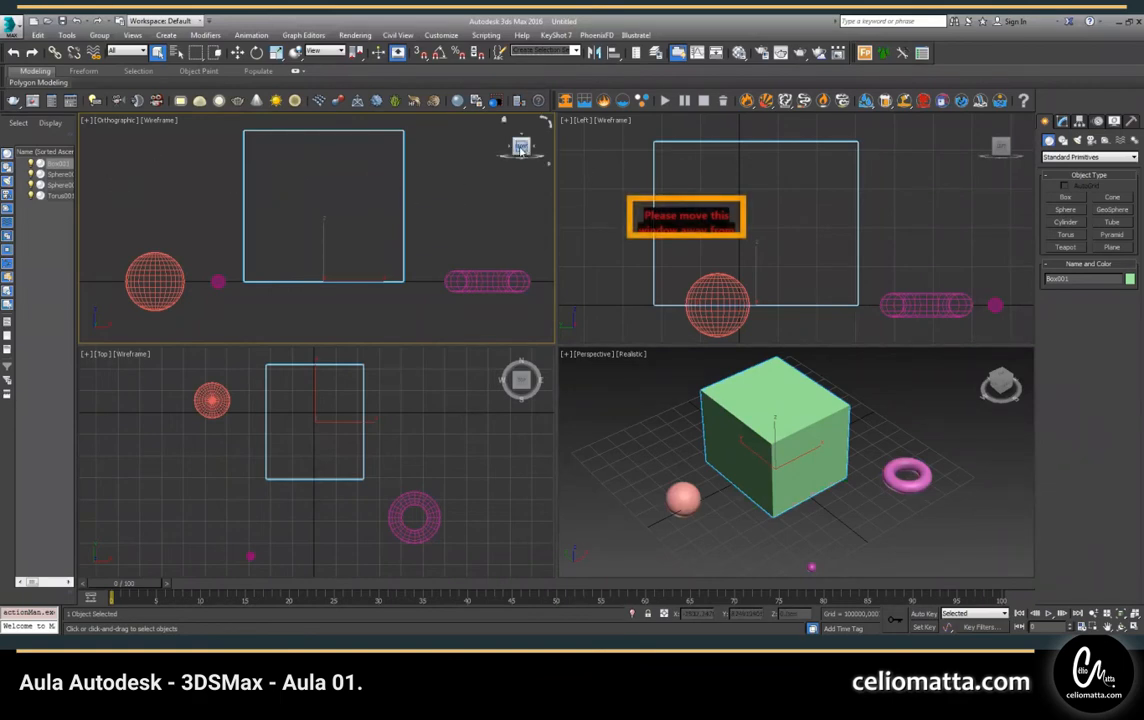
{"action": "left_click_drag", "start_coordinate": [516, 169], "coordinate": [254, 187]}
- Switch the rotated orthographic viewport back to the Front view and frame all the objects in it
{"action": "left_click", "coordinate": [118, 124]}
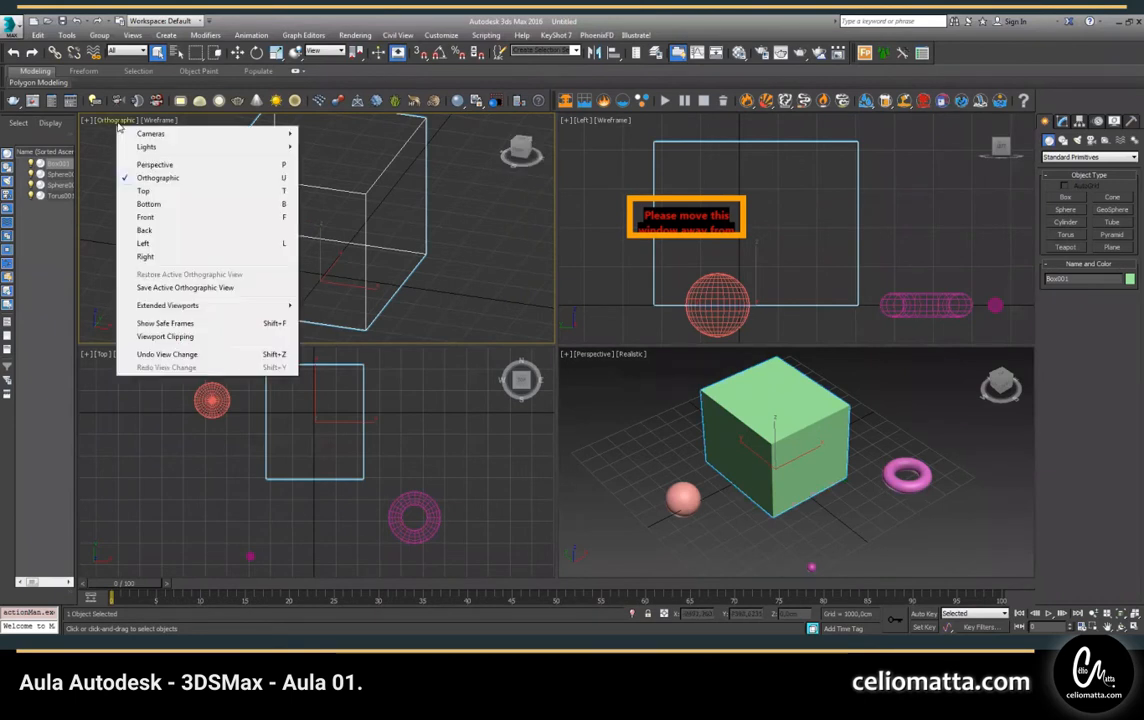
{"action": "left_click", "coordinate": [145, 217]}
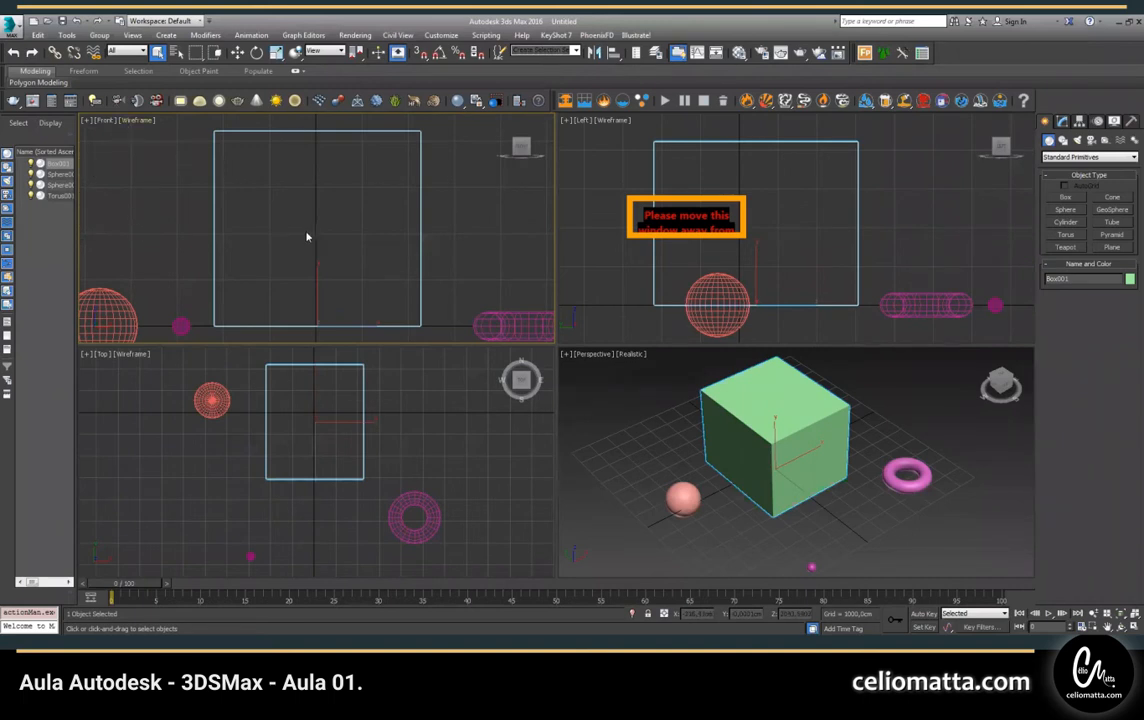
{"action": "scroll", "coordinate": [307, 237], "scroll_direction": "down", "scroll_amount": 2}
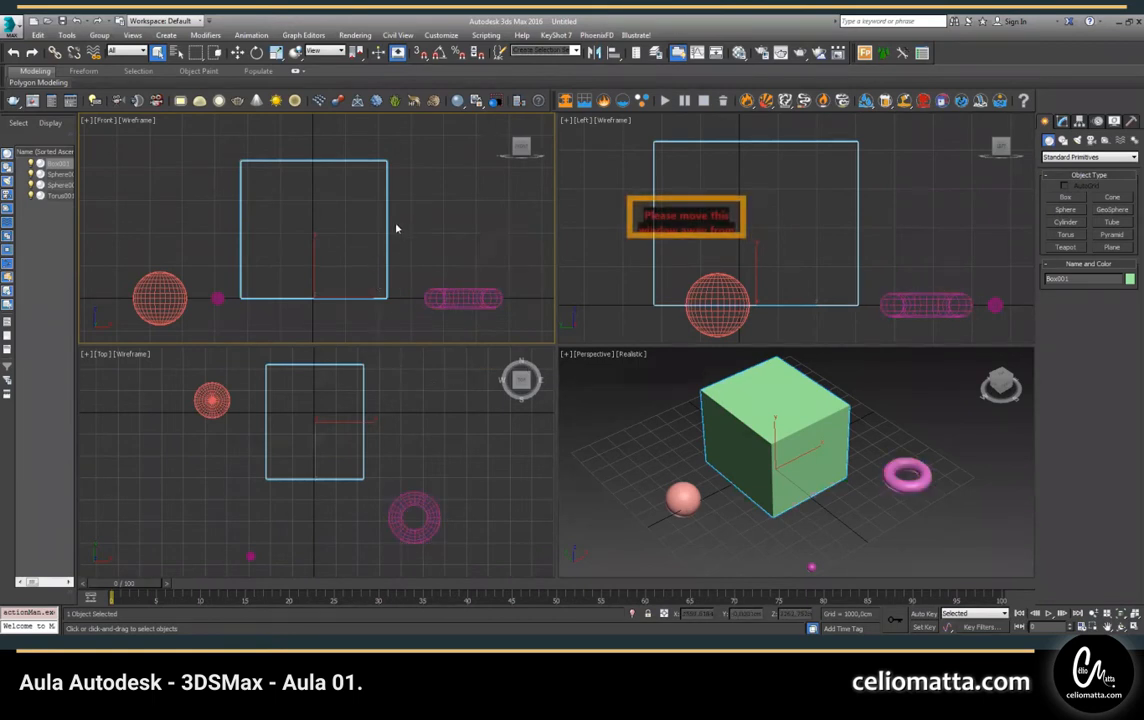
{"action": "middle_click_drag", "start_coordinate": [399, 219], "coordinate": [399, 215]}
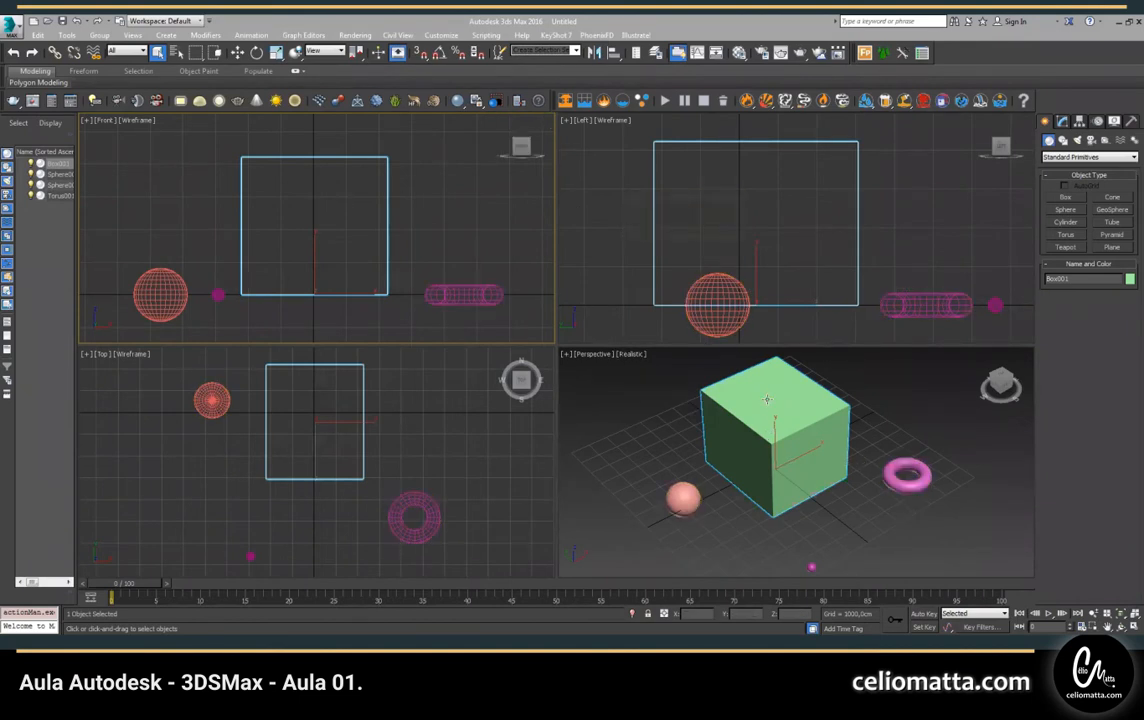
- Reset the 3ds Max session to its default template without saving the scene
{"action": "left_click", "coordinate": [15, 28]}
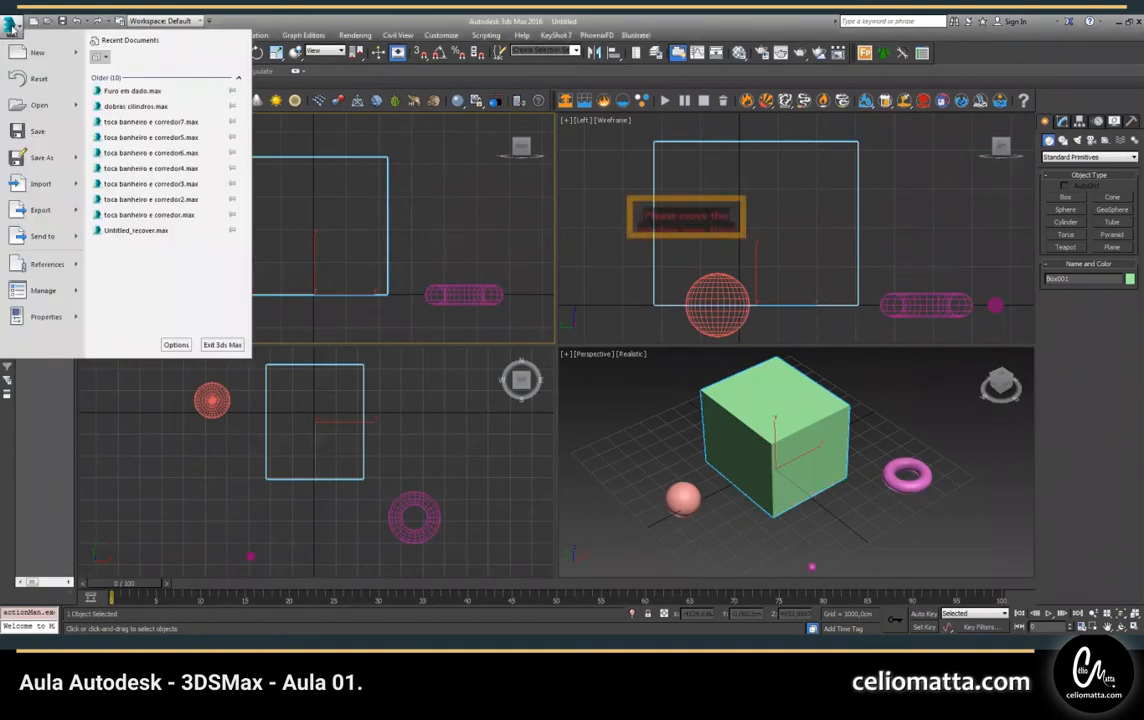
{"action": "left_click", "coordinate": [50, 84]}
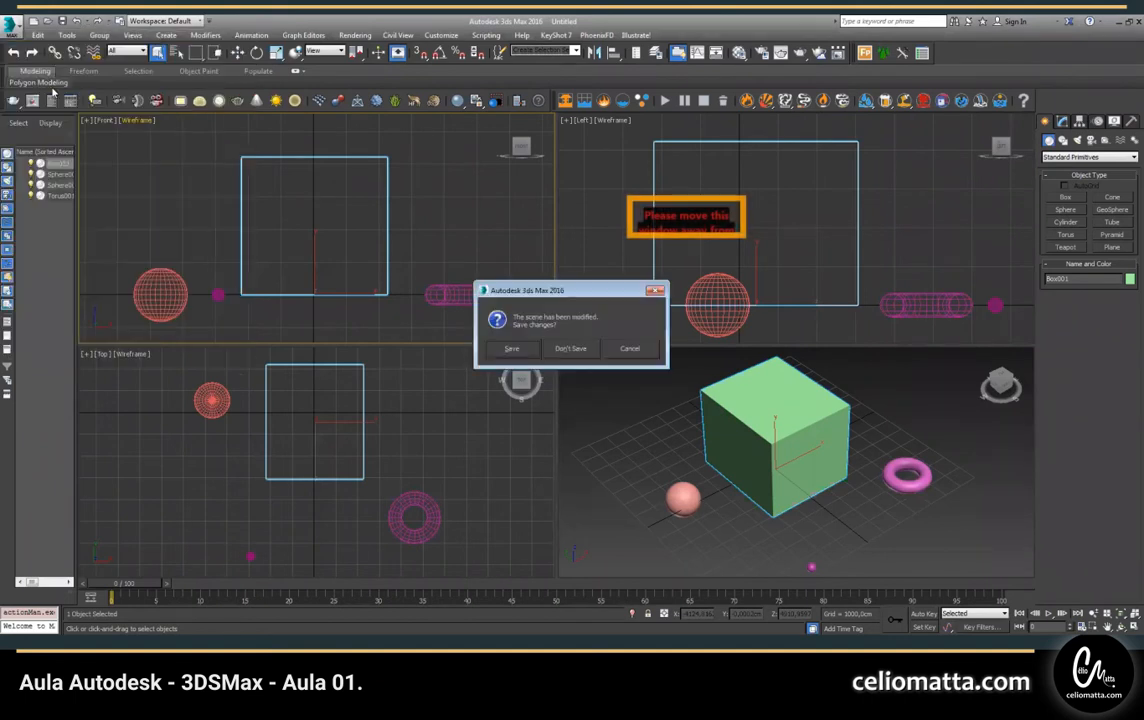
{"action": "left_click", "coordinate": [570, 349]}
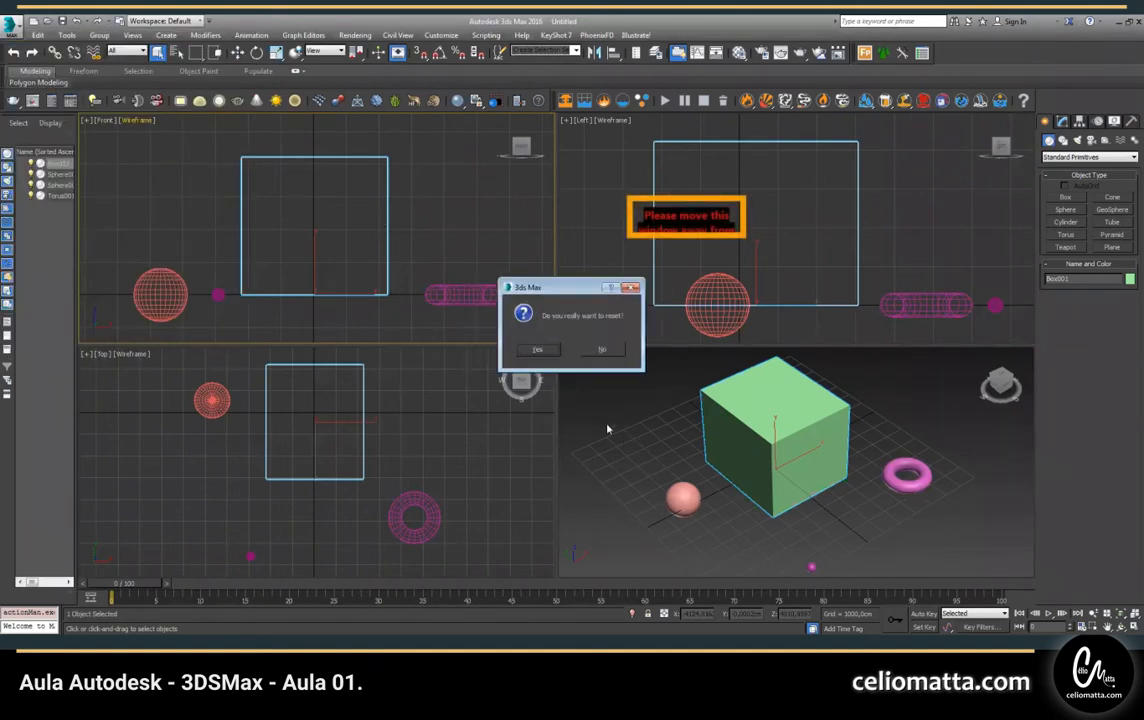
{"action": "left_click", "coordinate": [537, 349]}
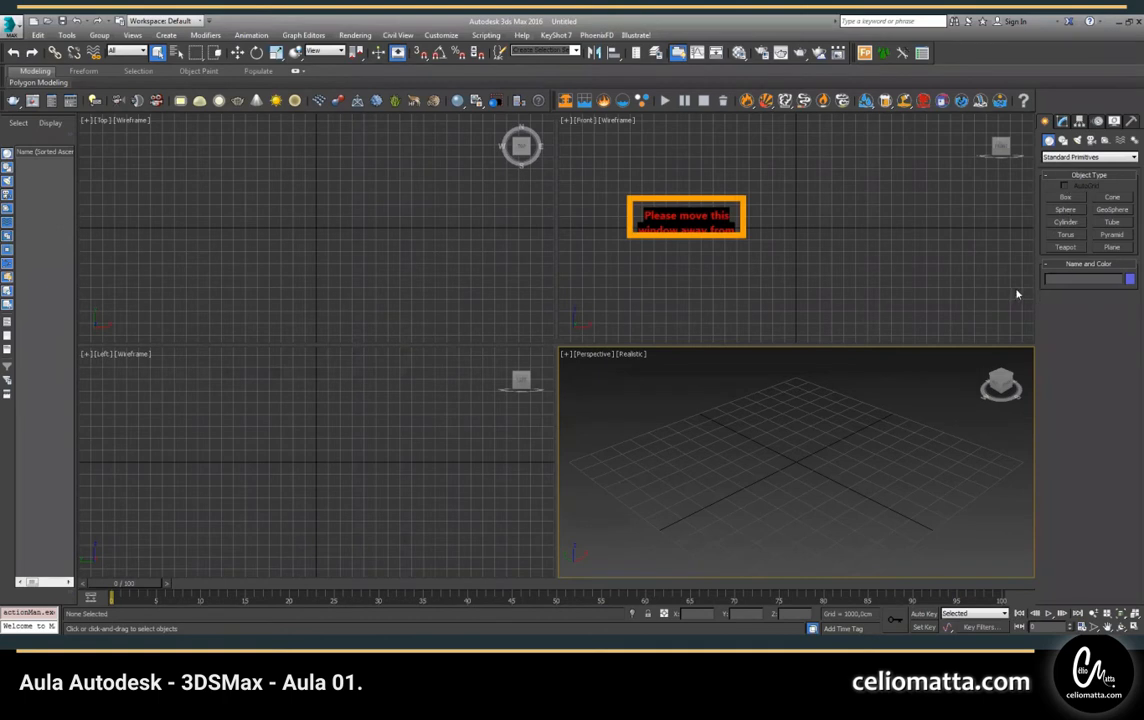
- Create a box about 5540 × 6043 × 4286 cm in the Perspective viewport, and reset the scene without saving it
{"action": "left_click", "coordinate": [1066, 198]}
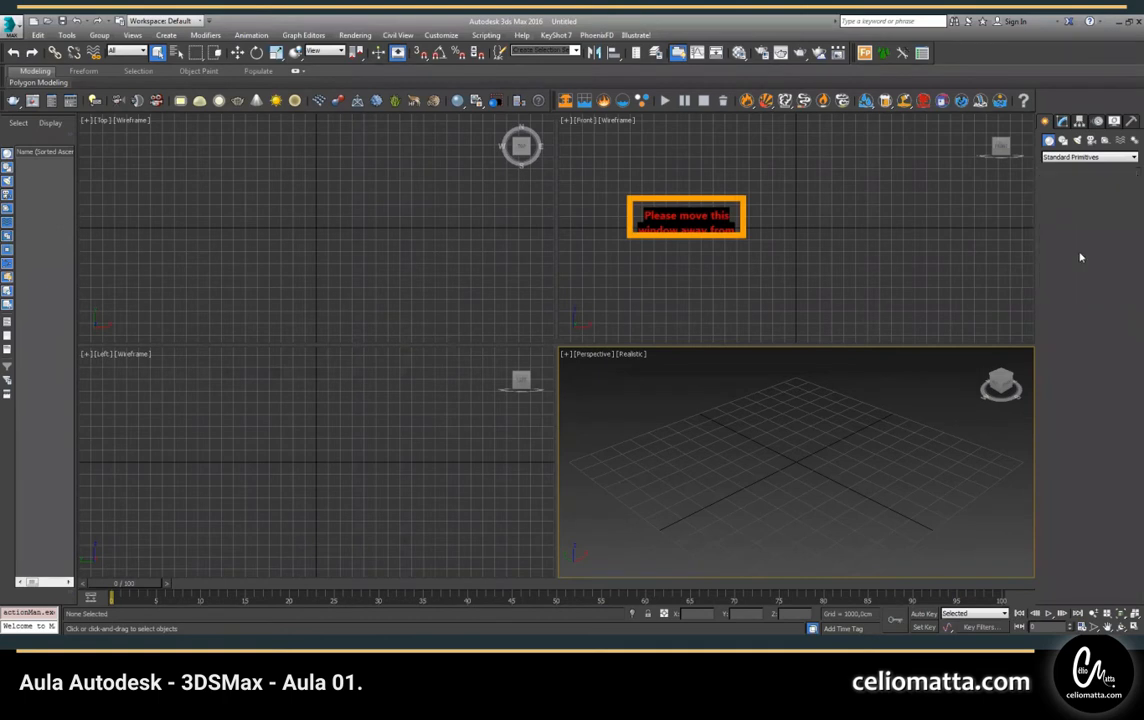
{"action": "left_click_drag", "start_coordinate": [734, 479], "coordinate": [914, 462]}
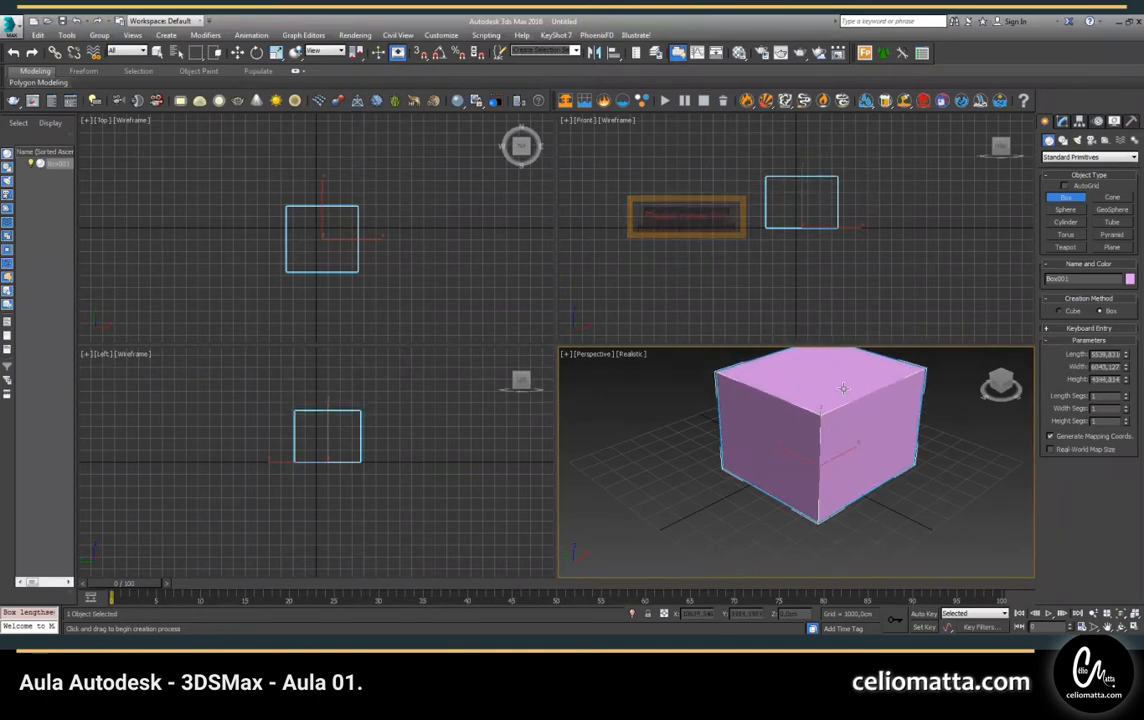
{"action": "left_click", "coordinate": [814, 371]}
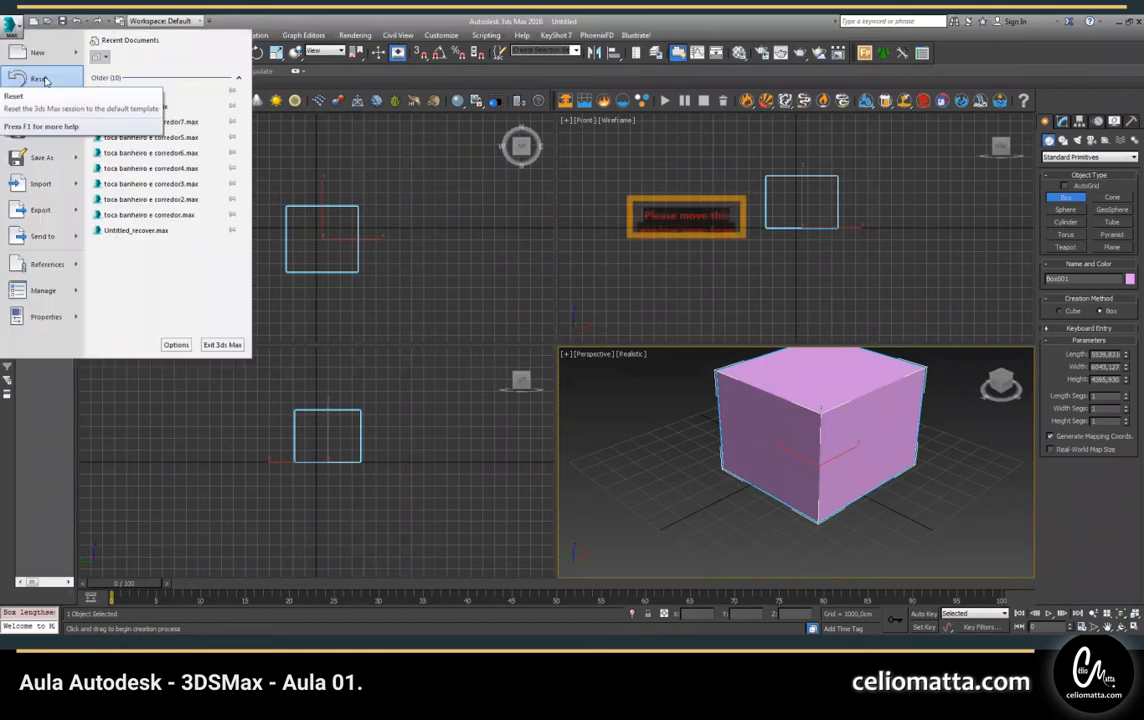
{"action": "left_click", "coordinate": [44, 80]}
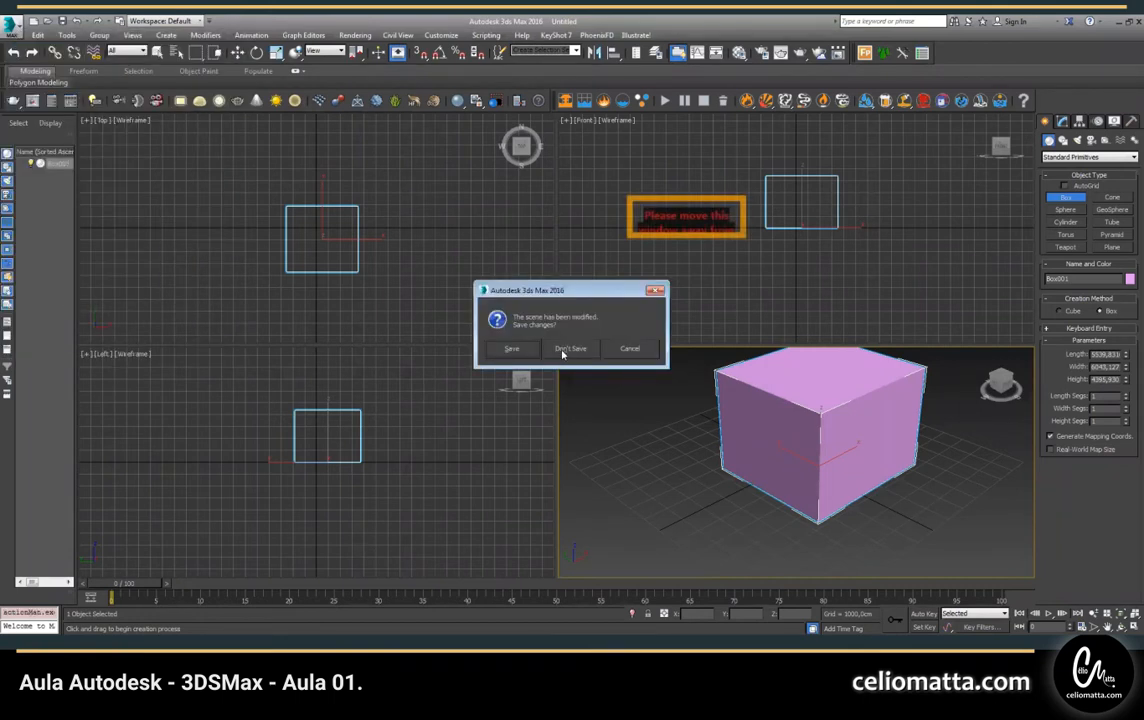
{"action": "left_click", "coordinate": [538, 349]}
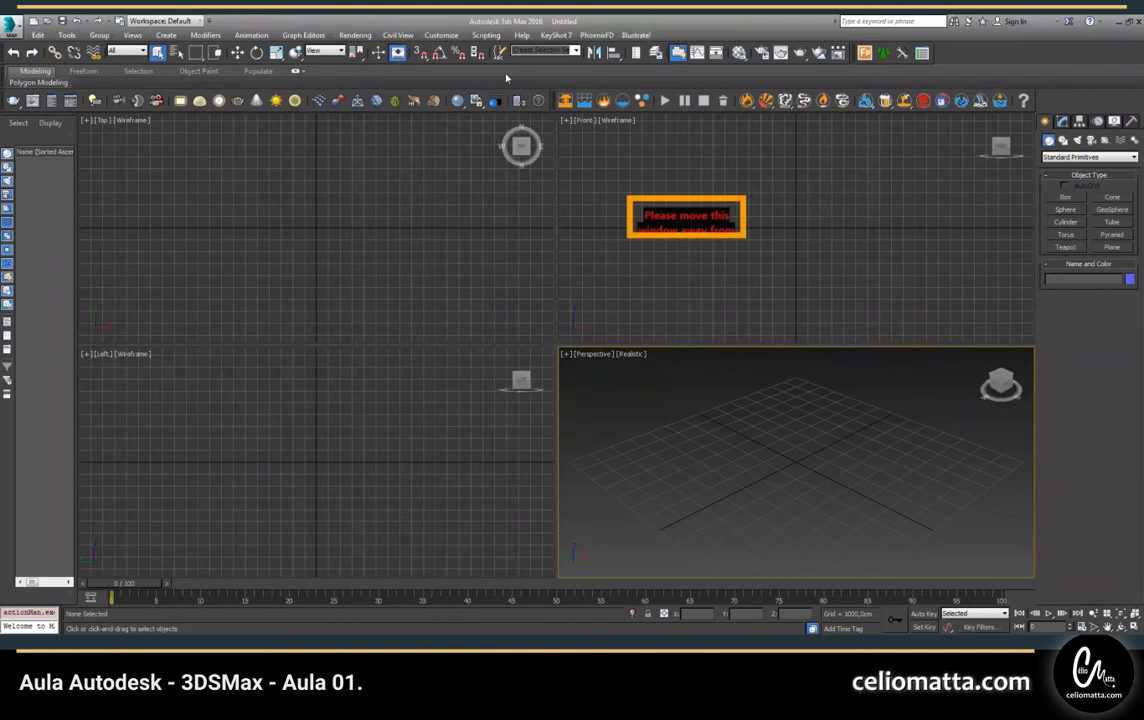
- Review the lighting and display unit options in Units Setup, trying US Standard and returning to Metric with Centimeters
{"action": "left_click", "coordinate": [441, 35]}
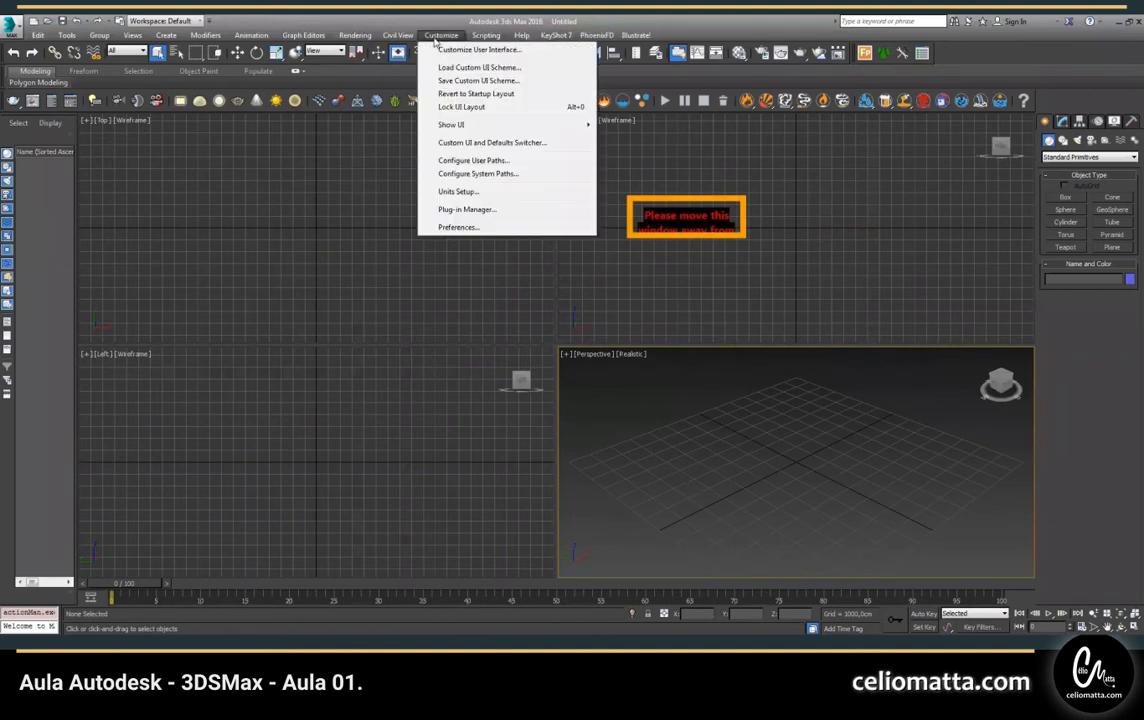
{"action": "left_click", "coordinate": [465, 192]}
{"action": "left_click_drag", "start_coordinate": [537, 212], "coordinate": [492, 196]}
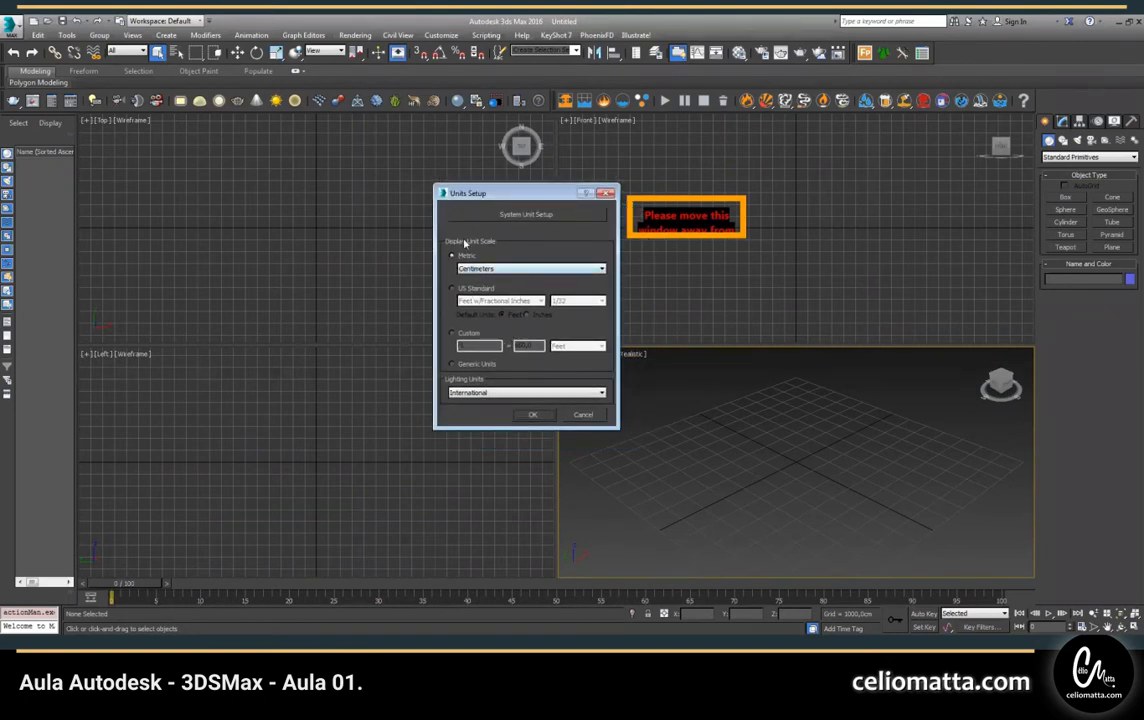
{"action": "left_click", "coordinate": [480, 394]}
{"action": "left_click", "coordinate": [476, 392]}
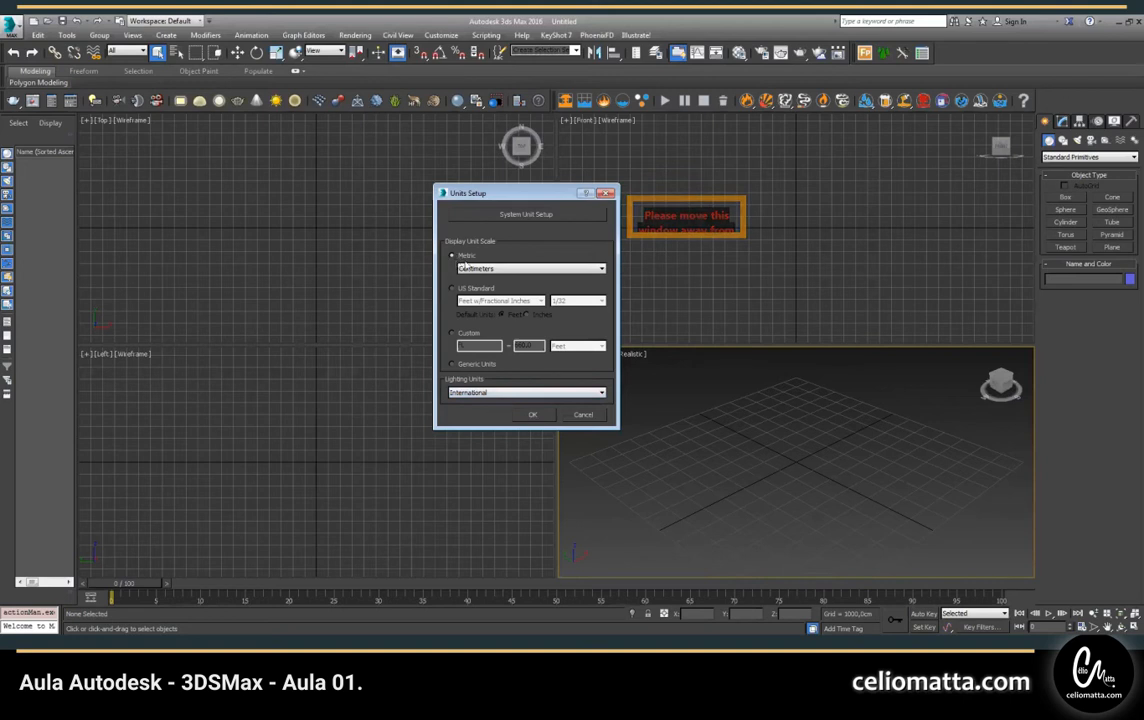
{"action": "left_click", "coordinate": [472, 270]}
{"action": "left_click", "coordinate": [474, 270]}
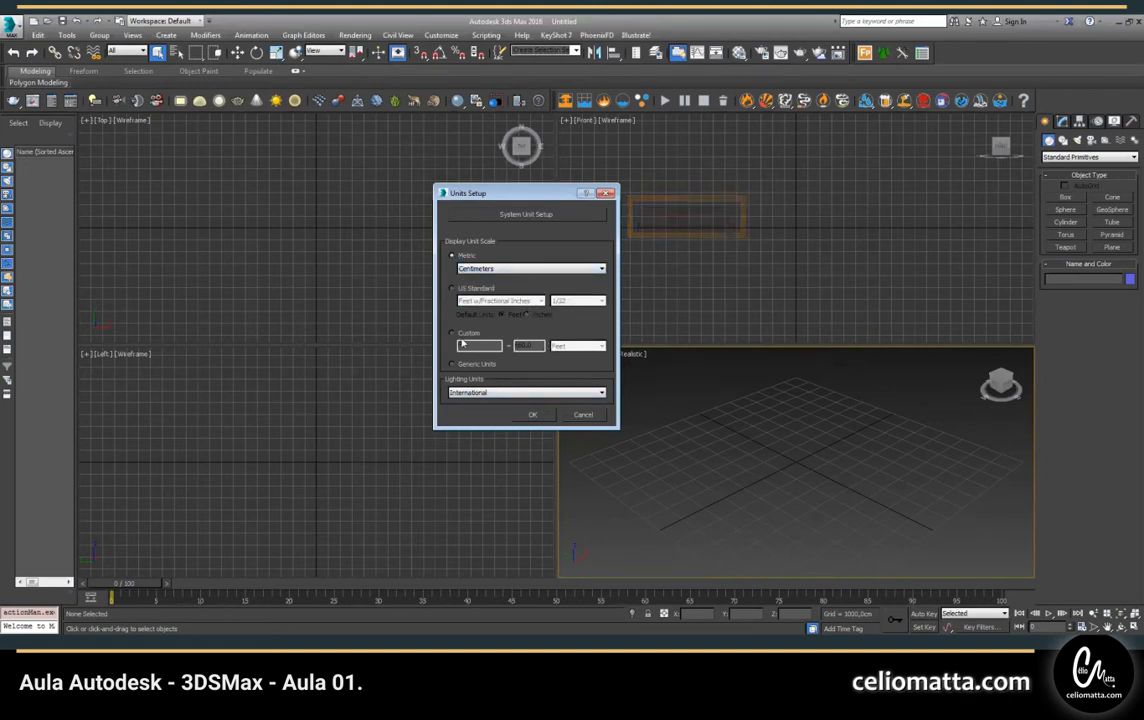
{"action": "left_click", "coordinate": [452, 288]}
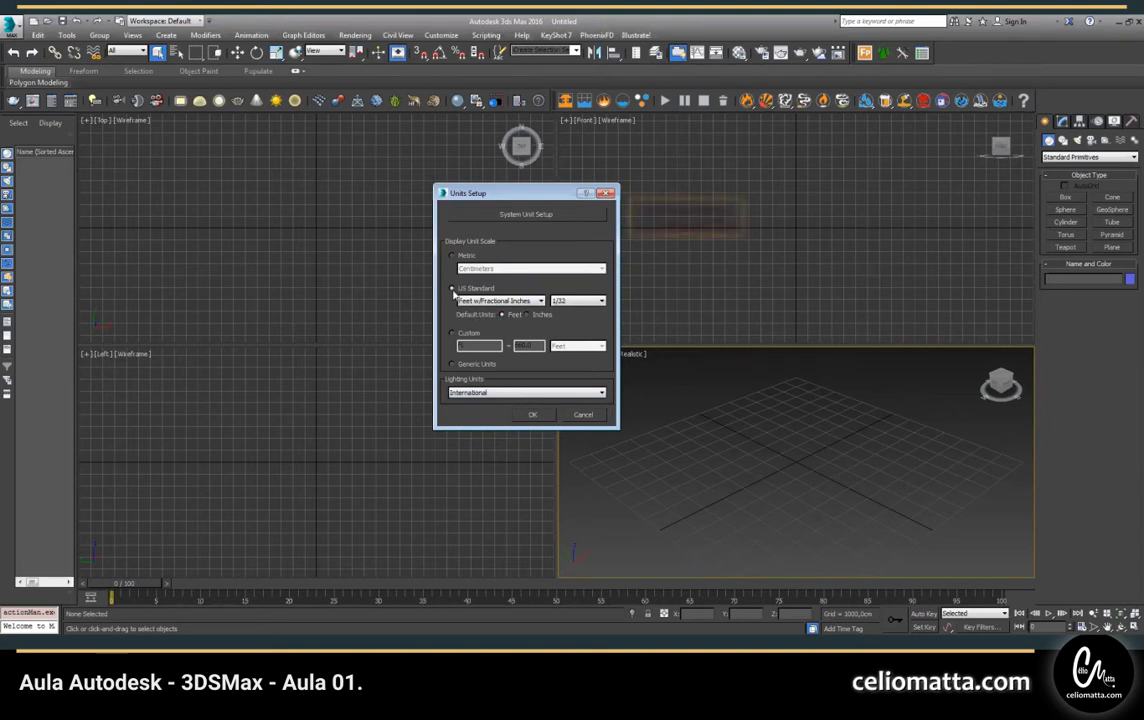
{"action": "left_click", "coordinate": [451, 257]}
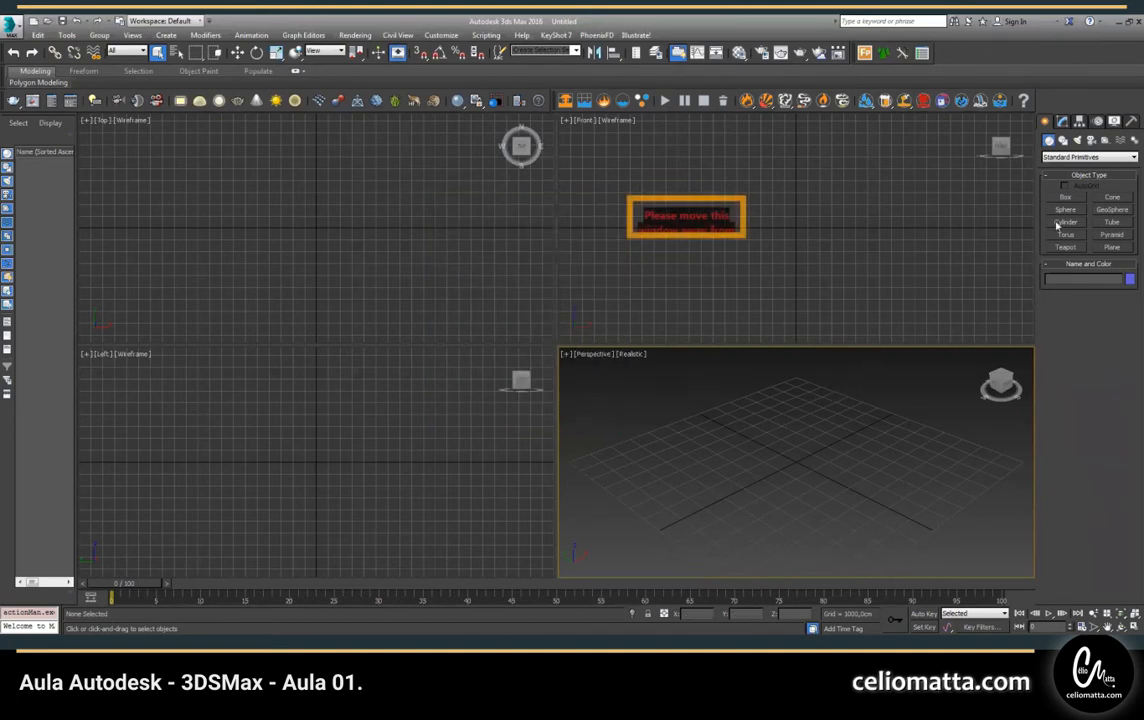
- Create a box about 5533 × 5887 × 4168 cm in the Perspective viewport, and delete it
{"action": "left_click", "coordinate": [1063, 197]}
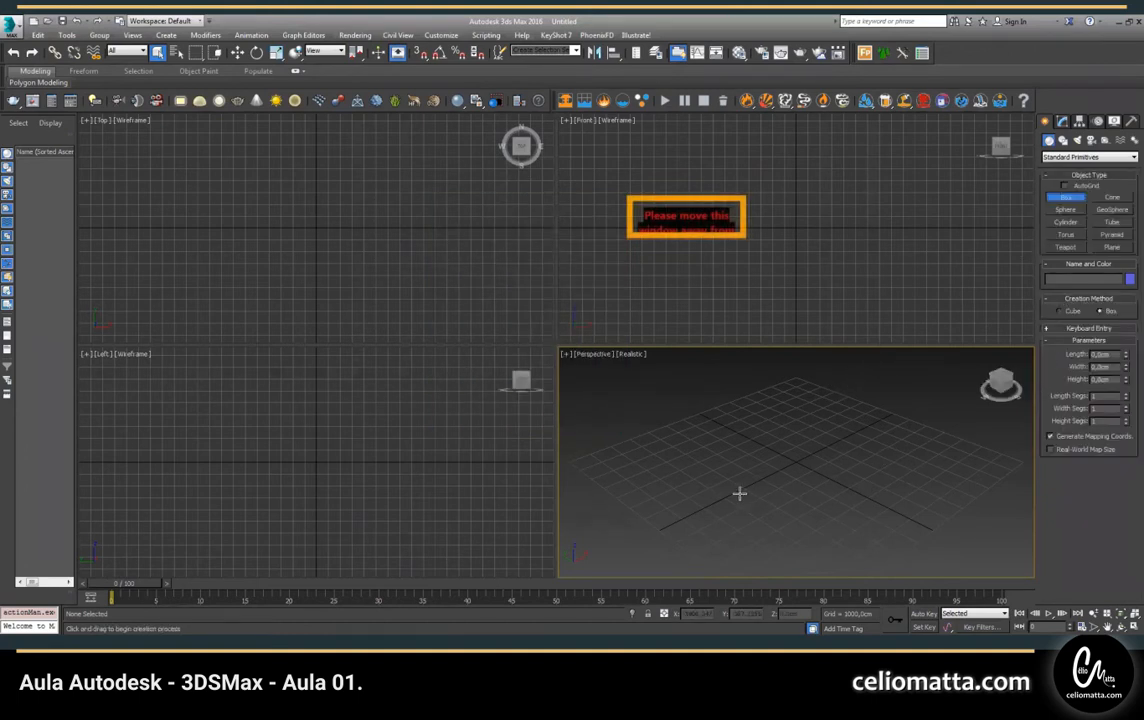
{"action": "left_click_drag", "start_coordinate": [718, 469], "coordinate": [905, 462]}
{"action": "left_click", "coordinate": [929, 439]}
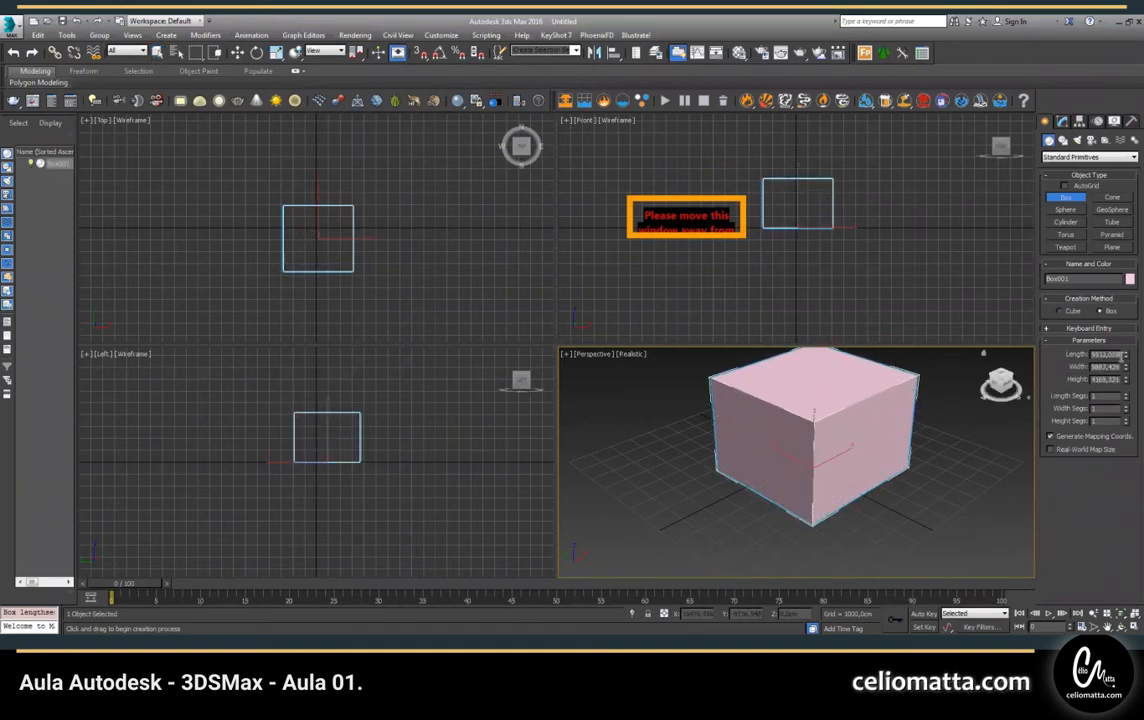
{"action": "double_click", "coordinate": [1112, 380]}
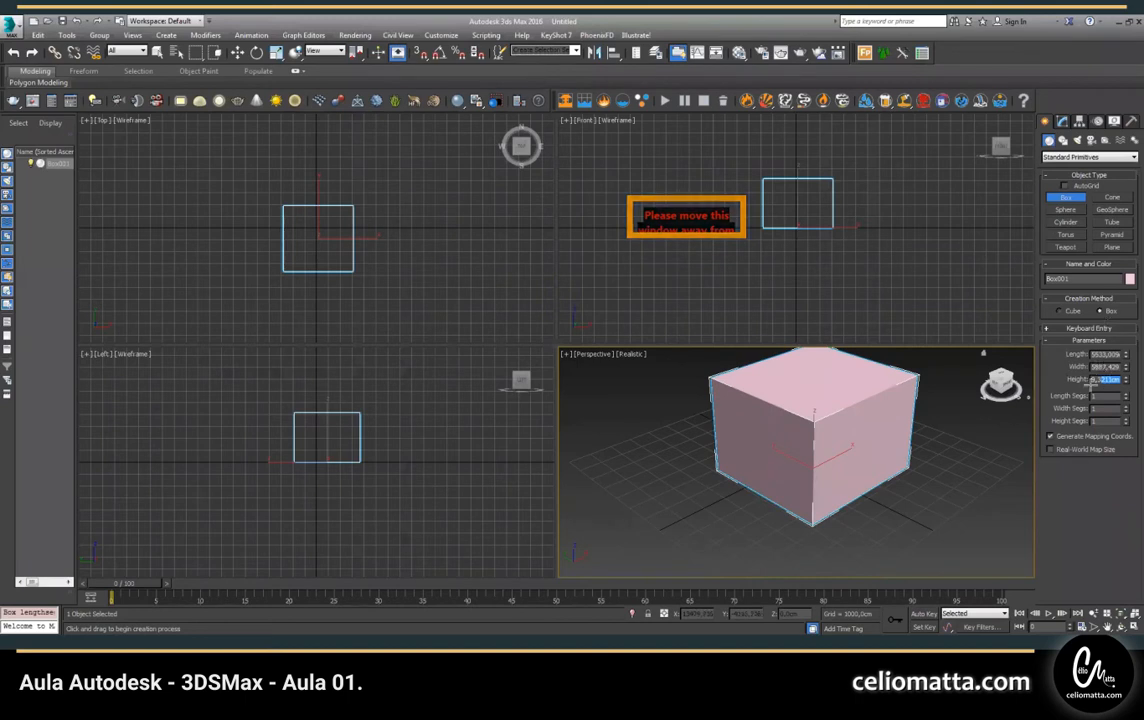
{"action": "left_click", "coordinate": [159, 54]}
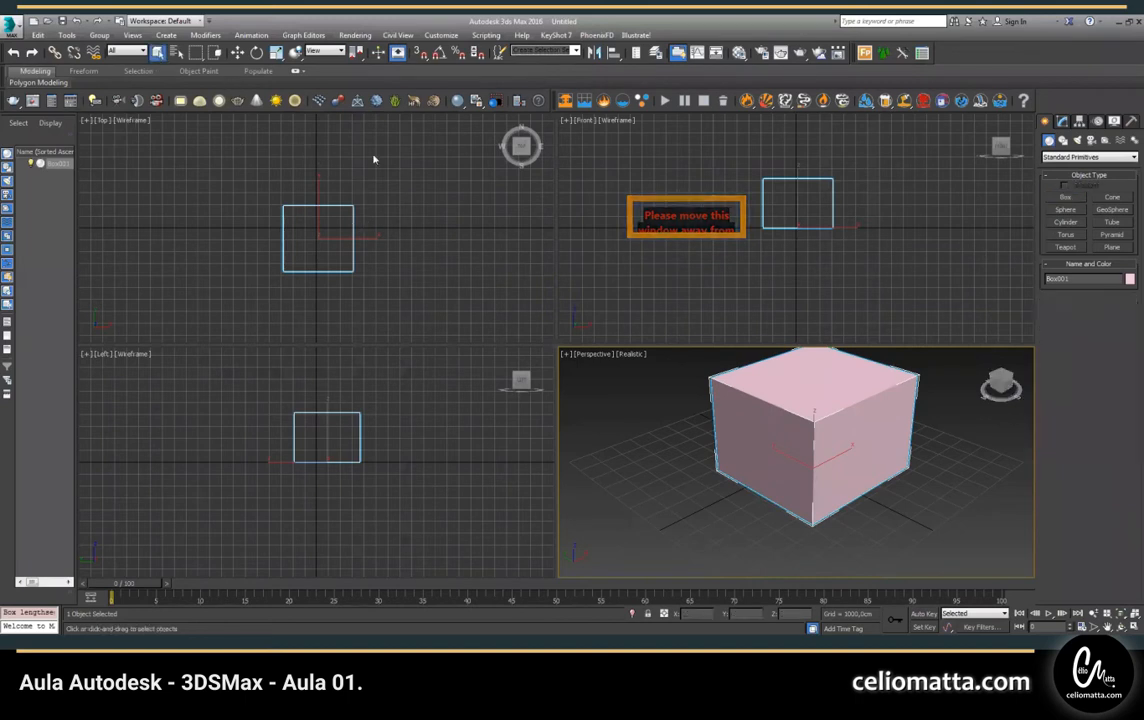
{"action": "key", "text": "Delete"}
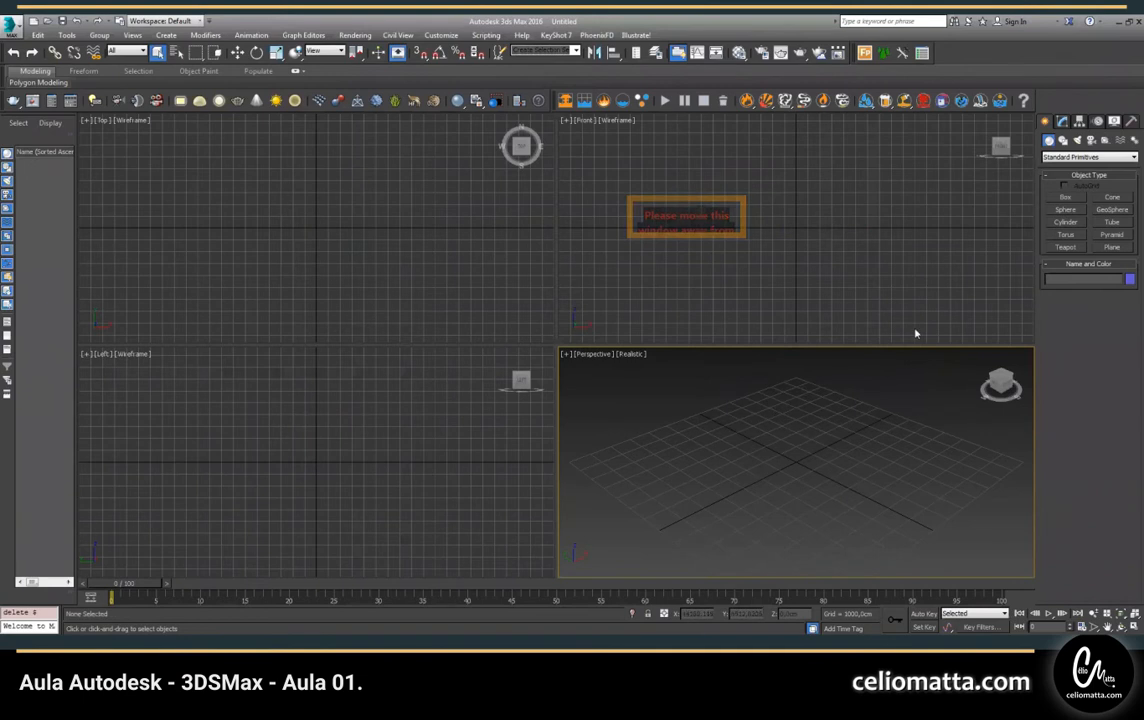
- Create a box about 1660 × 1370 × 1218 cm at the centre of the grid in the Perspective viewport
{"action": "left_click", "coordinate": [1063, 199]}
{"action": "left_click_drag", "start_coordinate": [779, 465], "coordinate": [812, 466]}
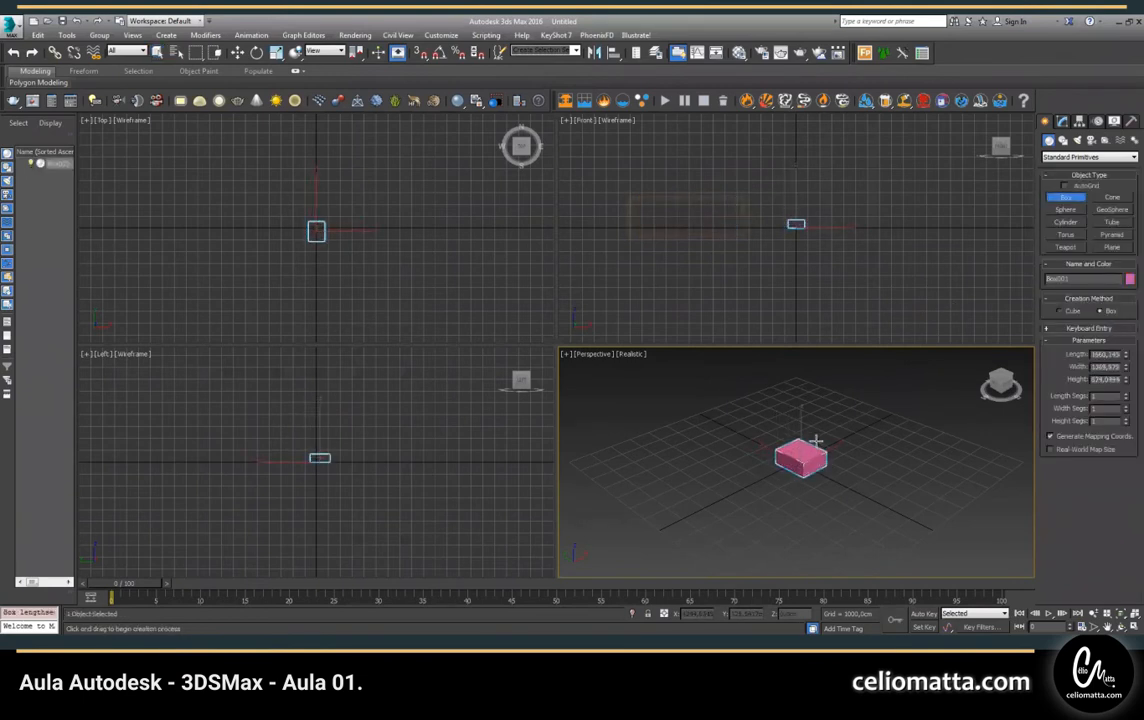
{"action": "left_click", "coordinate": [817, 437]}
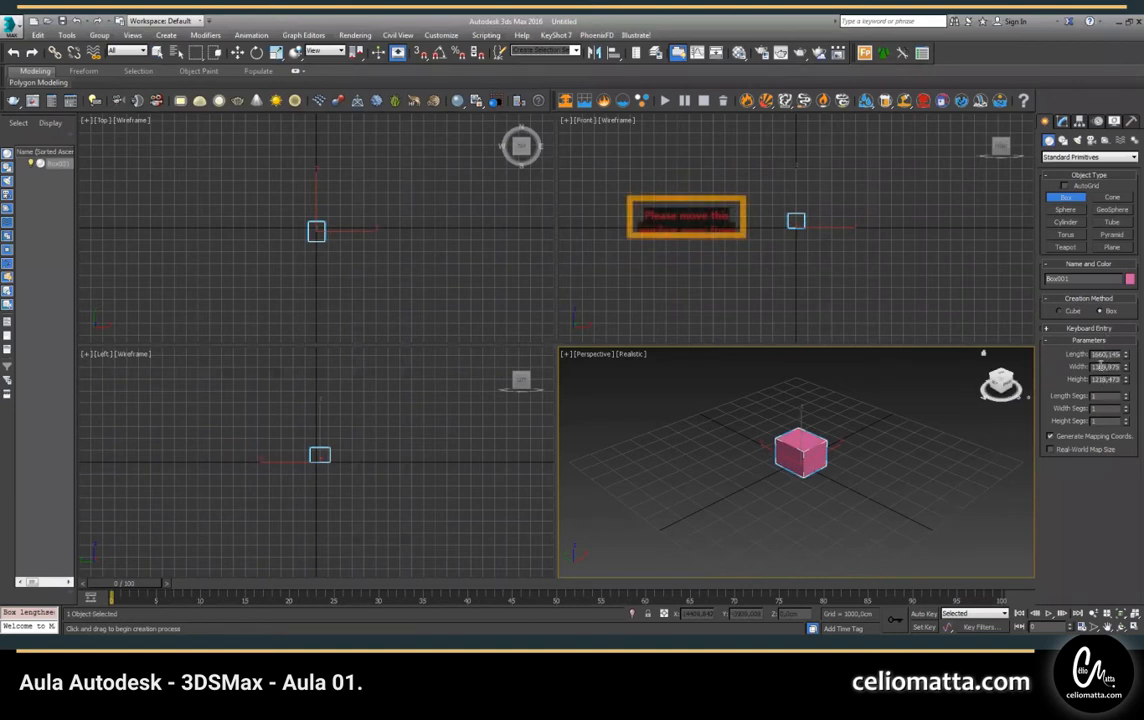
- Set the box's length, width and height to 90 cm each
{"action": "double_click", "coordinate": [1105, 355]}
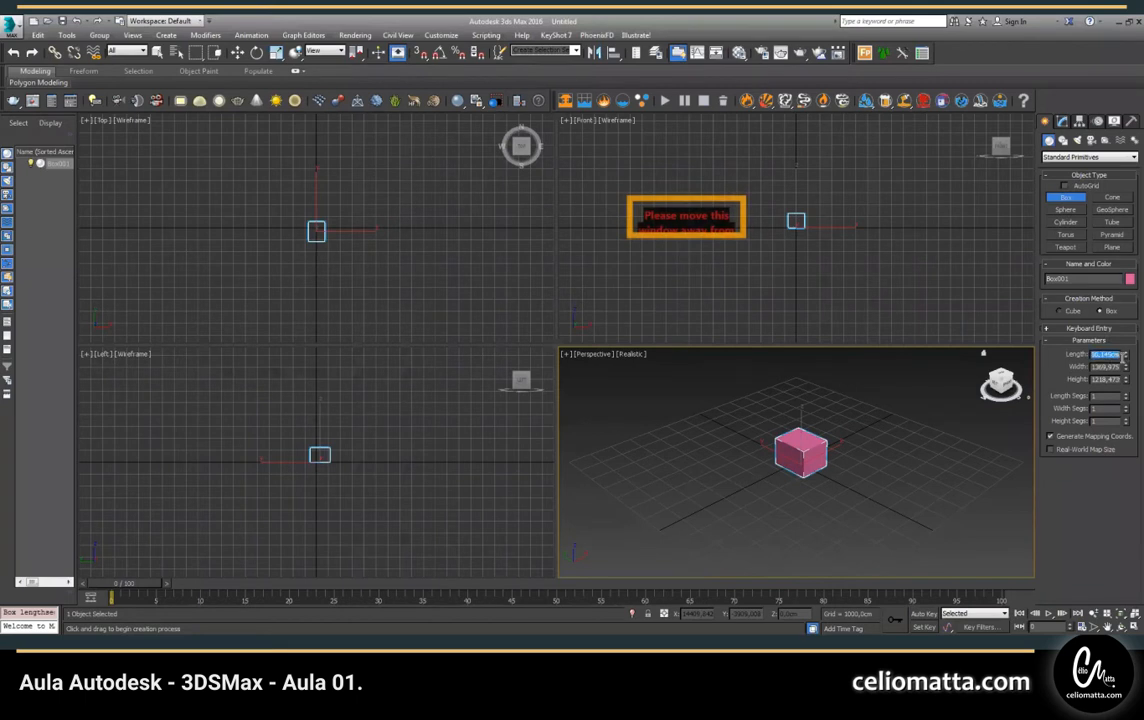
{"action": "type", "text": "80cm"}
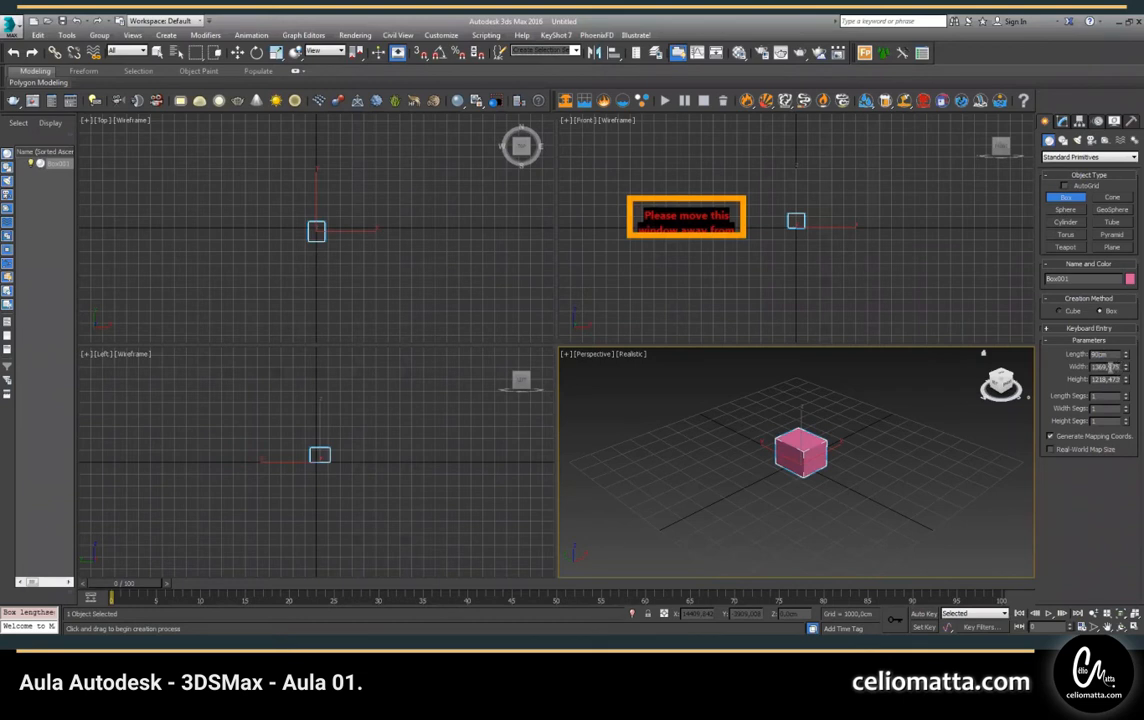
{"action": "key", "text": "Tab"}
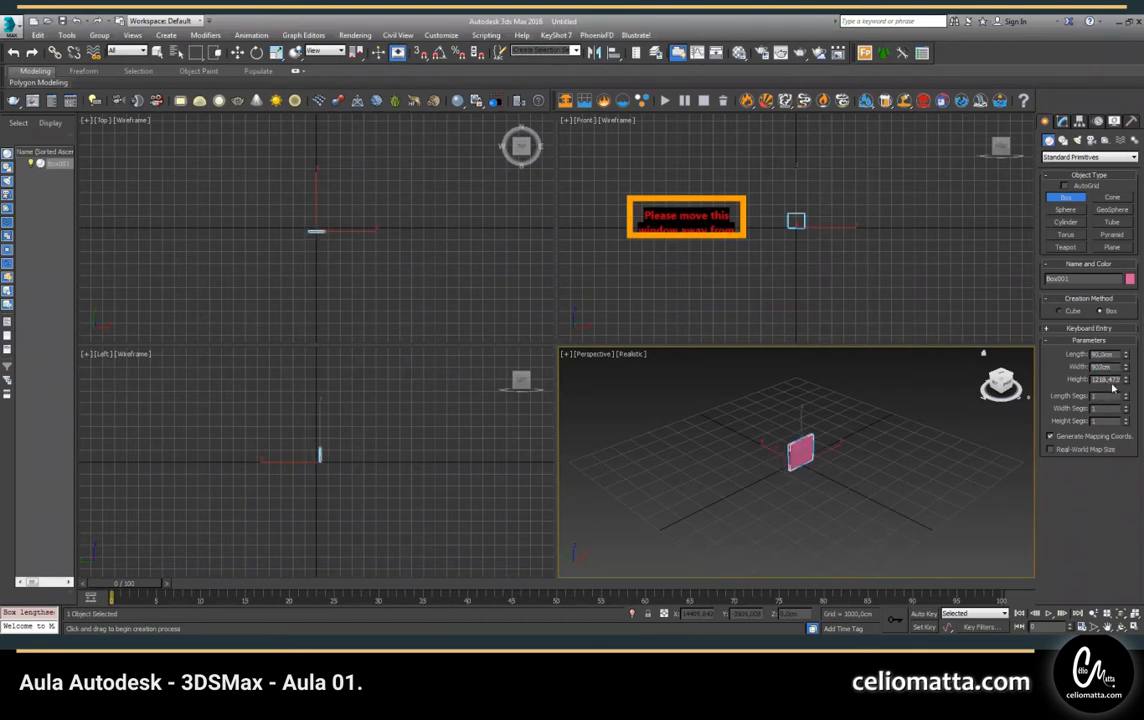
{"action": "type", "text": "90cm"}
{"action": "key", "text": "Tab"}
{"action": "type", "text": "90cm"}
{"action": "key", "text": "Return"}
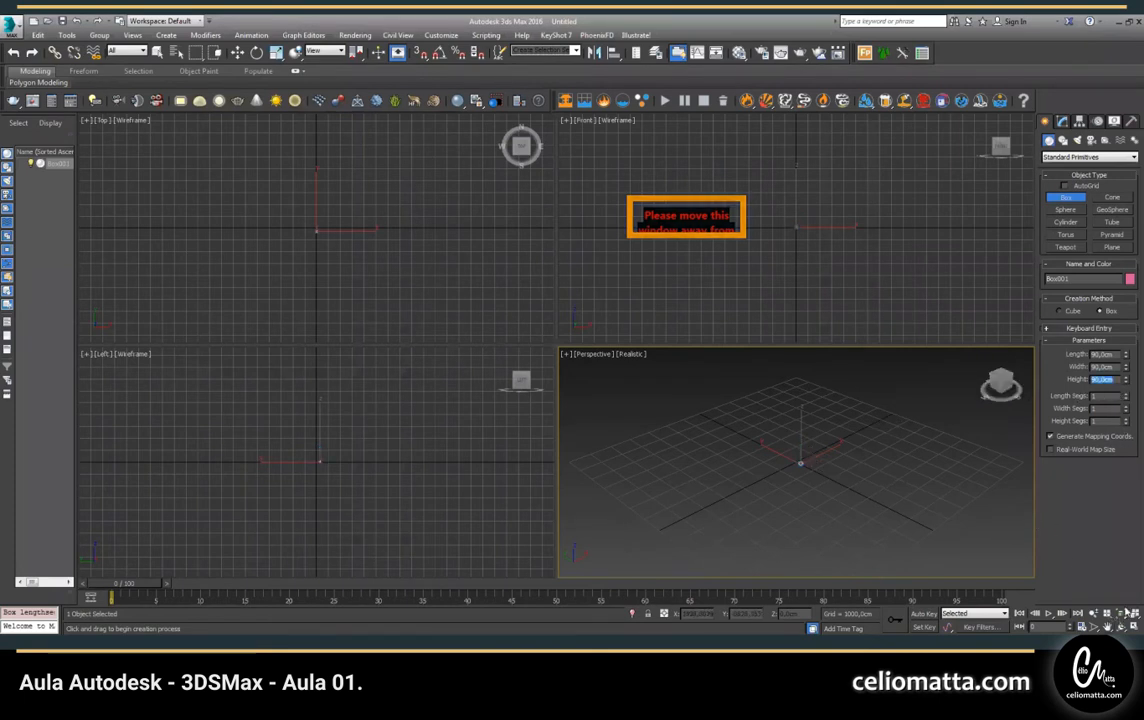
- Frame the box in all four viewports, centring it in Top, Front and Left and showing it smaller in Perspective
{"action": "left_click", "coordinate": [1126, 612]}
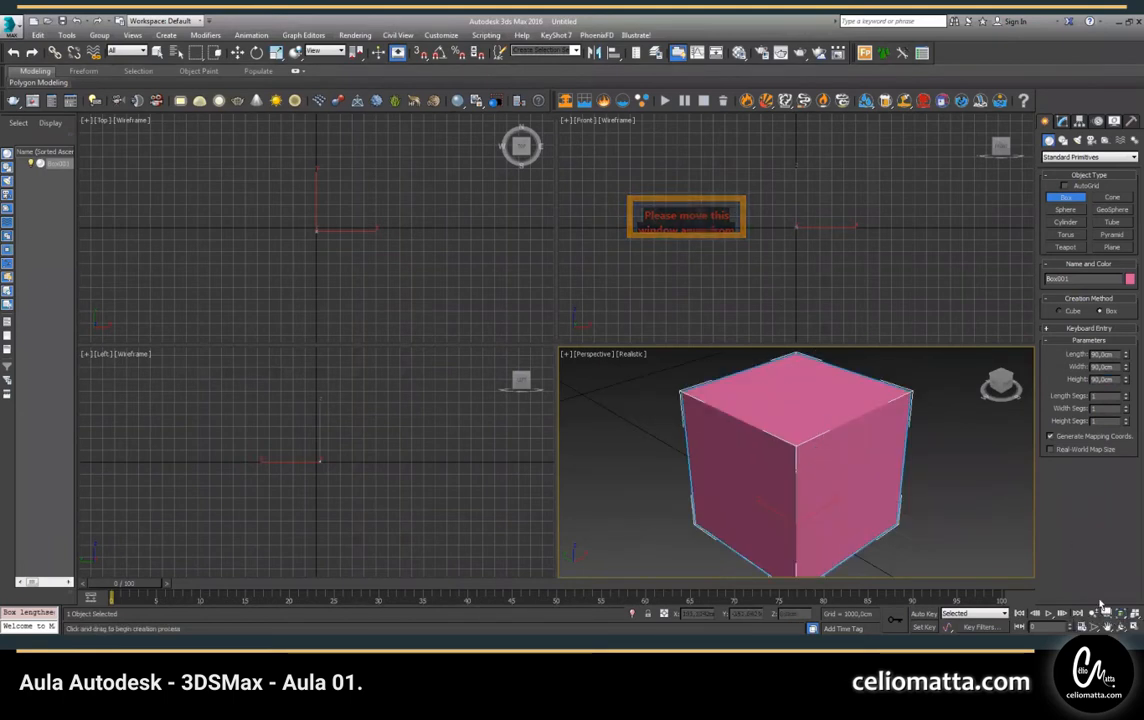
{"action": "left_click", "coordinate": [1129, 614]}
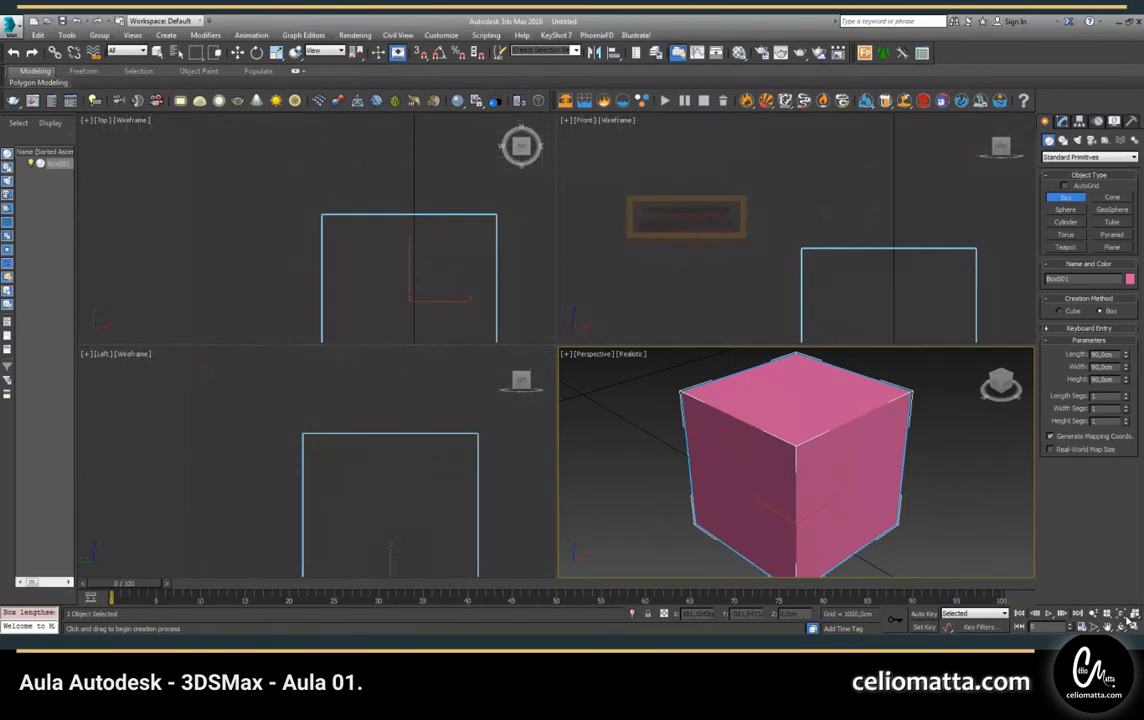
{"action": "middle_click_drag", "start_coordinate": [458, 286], "coordinate": [451, 285]}
{"action": "middle_click_drag", "start_coordinate": [384, 205], "coordinate": [390, 211]}
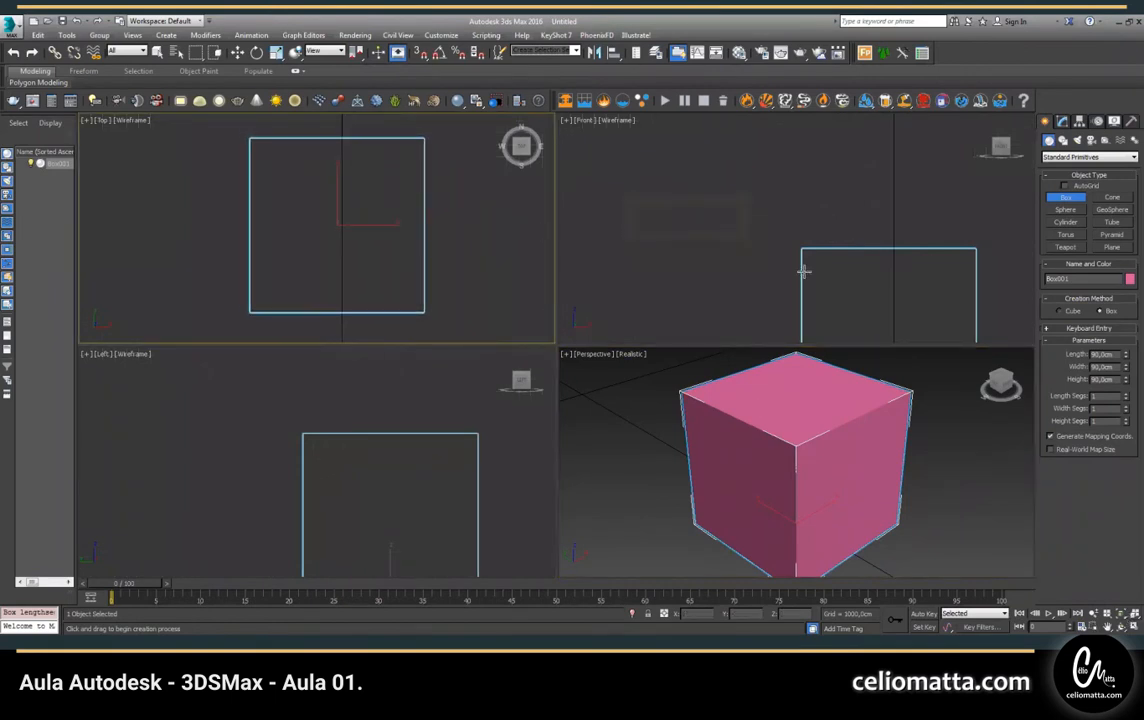
{"action": "middle_click_drag", "start_coordinate": [802, 266], "coordinate": [736, 182]}
{"action": "middle_click_drag", "start_coordinate": [352, 513], "coordinate": [301, 454]}
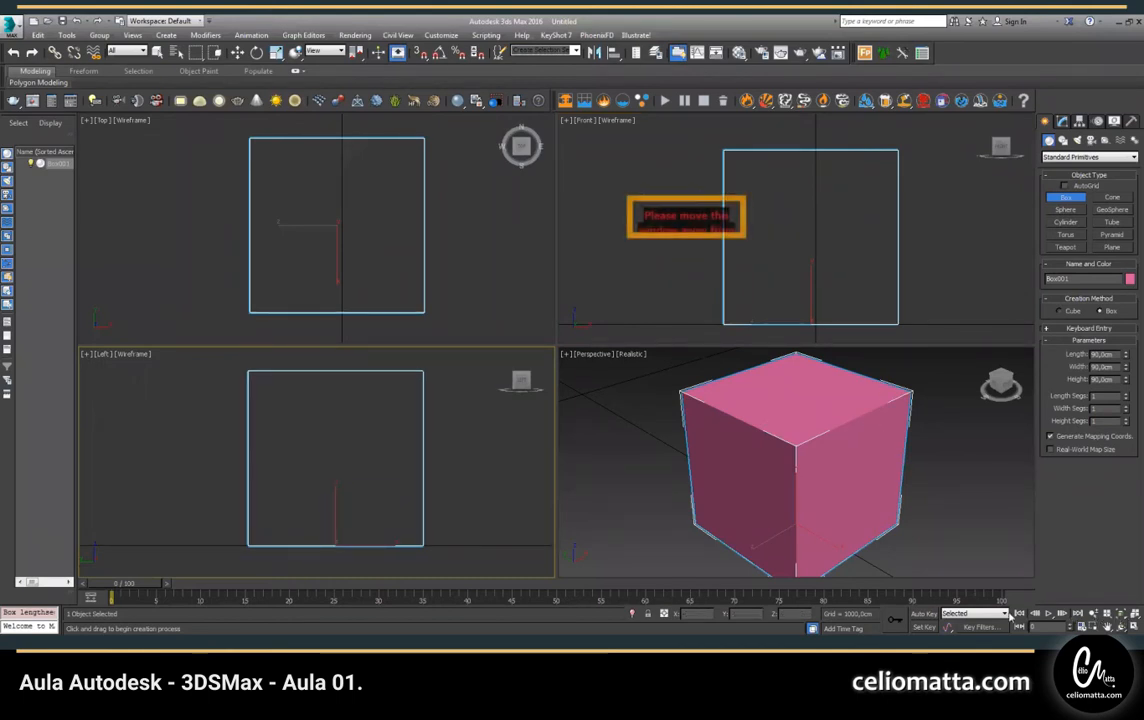
{"action": "left_click", "coordinate": [1094, 614]}
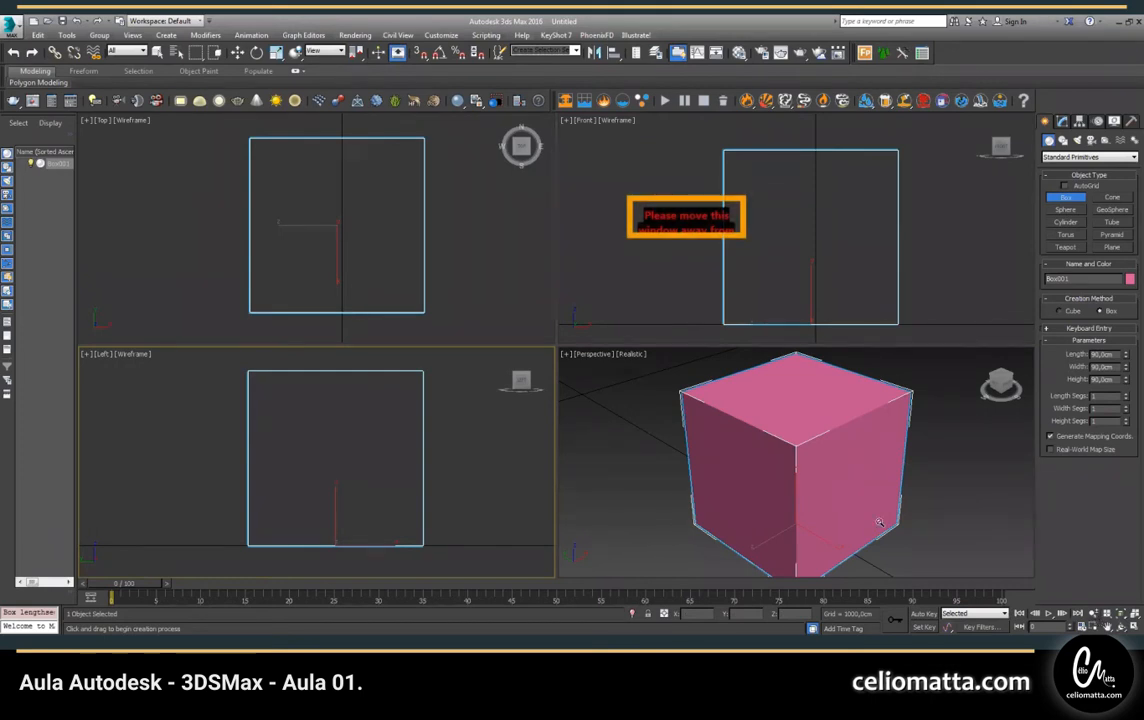
{"action": "left_click_drag", "start_coordinate": [720, 429], "coordinate": [809, 490]}
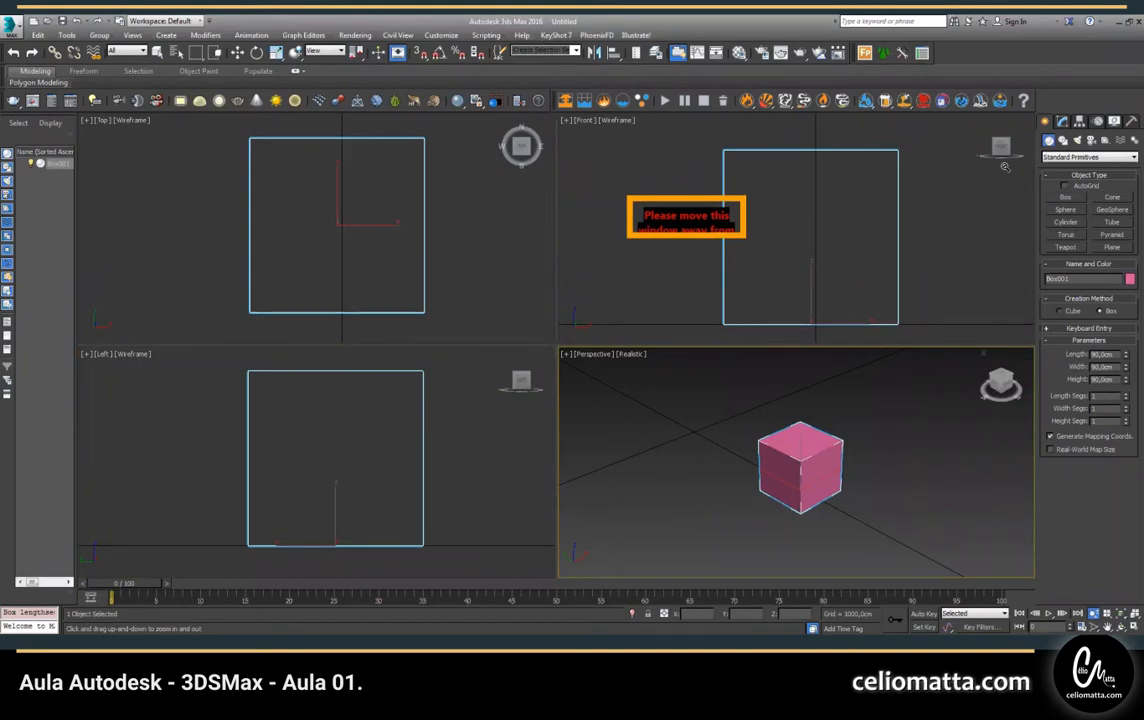
- Create a sphere beside the box in the Perspective viewport and set its radius to 45 cm
{"action": "left_click", "coordinate": [1066, 210]}
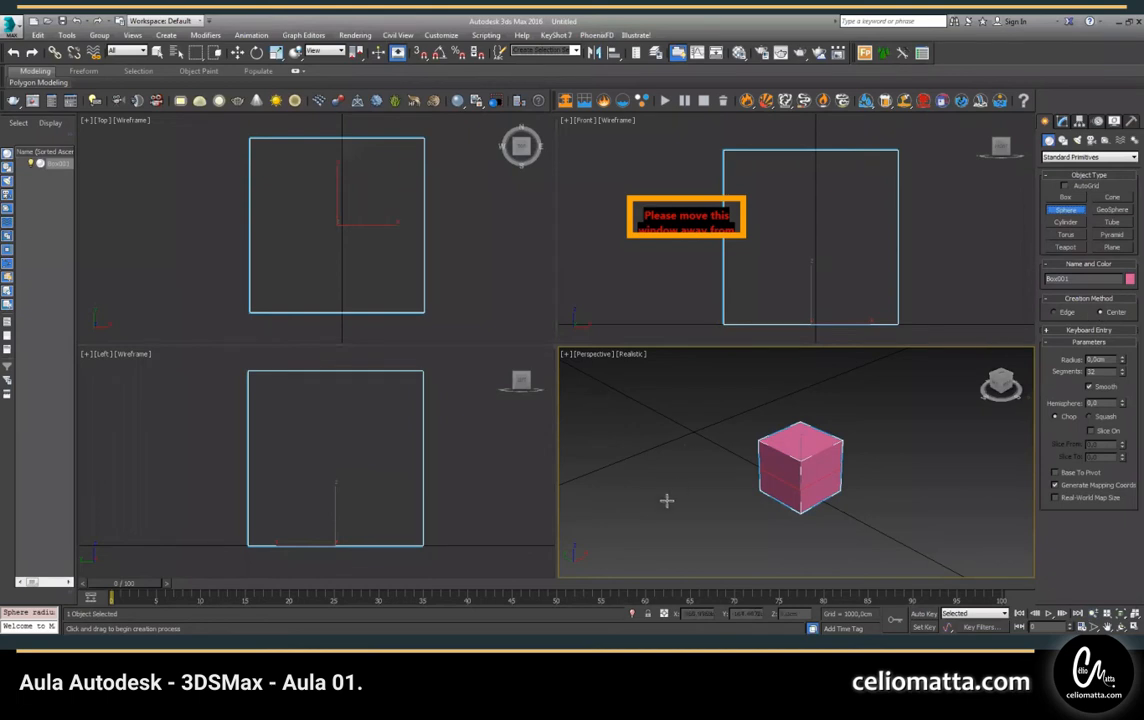
{"action": "left_click_drag", "start_coordinate": [653, 488], "coordinate": [713, 539]}
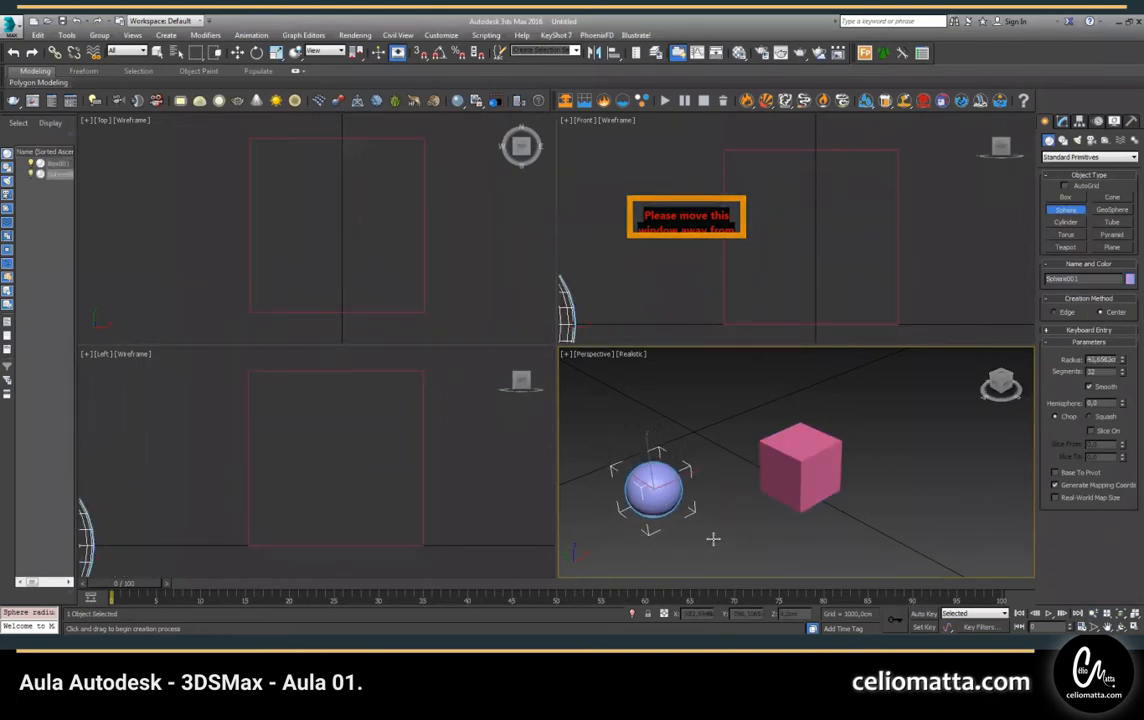
{"action": "double_click", "coordinate": [1095, 359]}
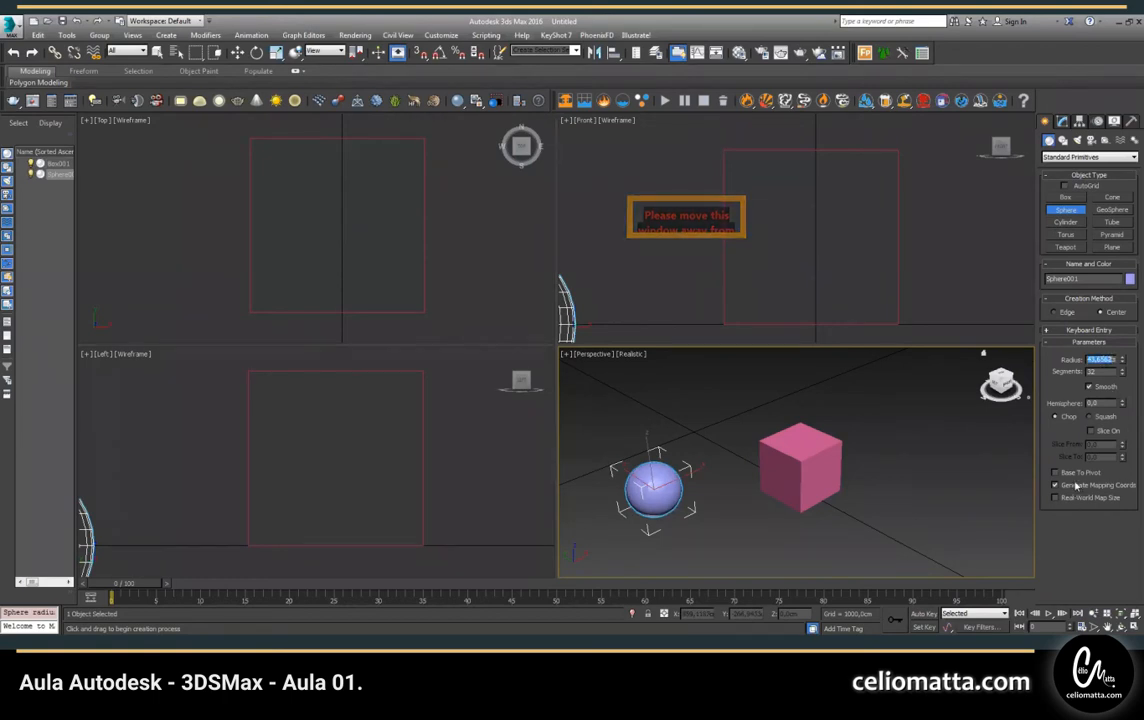
{"action": "type", "text": "45"}
{"action": "key", "text": "Return"}
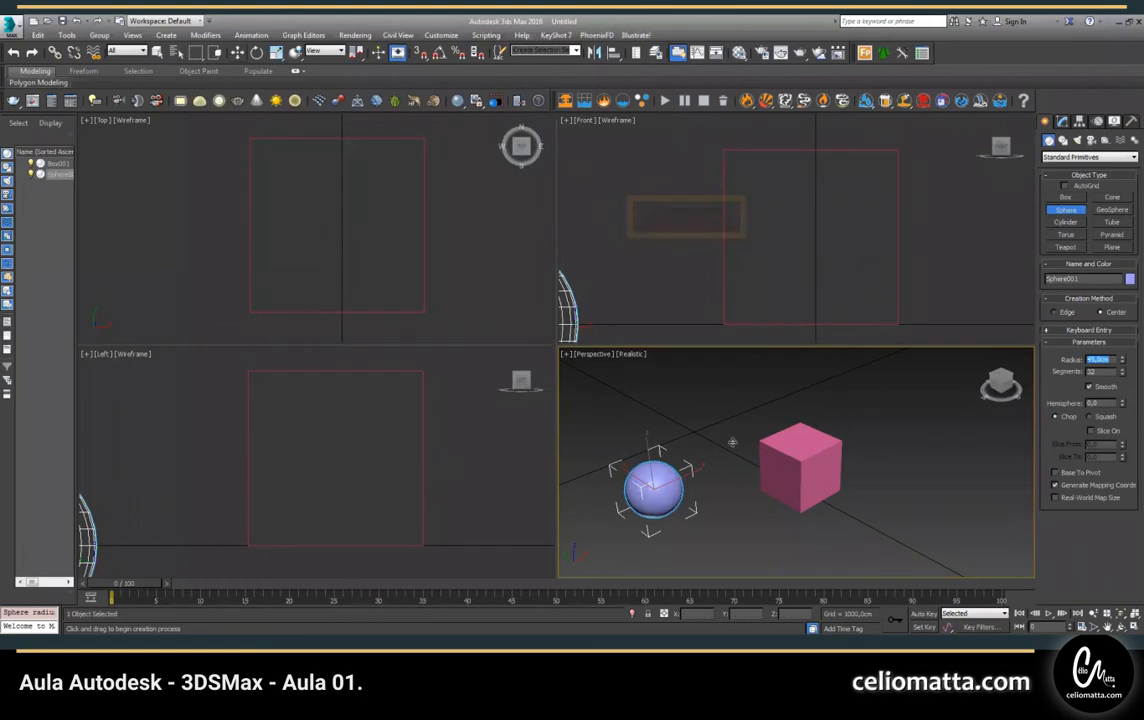
- Move the sphere behind the box and raise it in the Front viewport until it rests on the ground line, and deselect it
{"action": "key", "text": "w"}
{"action": "left_click_drag", "start_coordinate": [690, 468], "coordinate": [773, 454]}
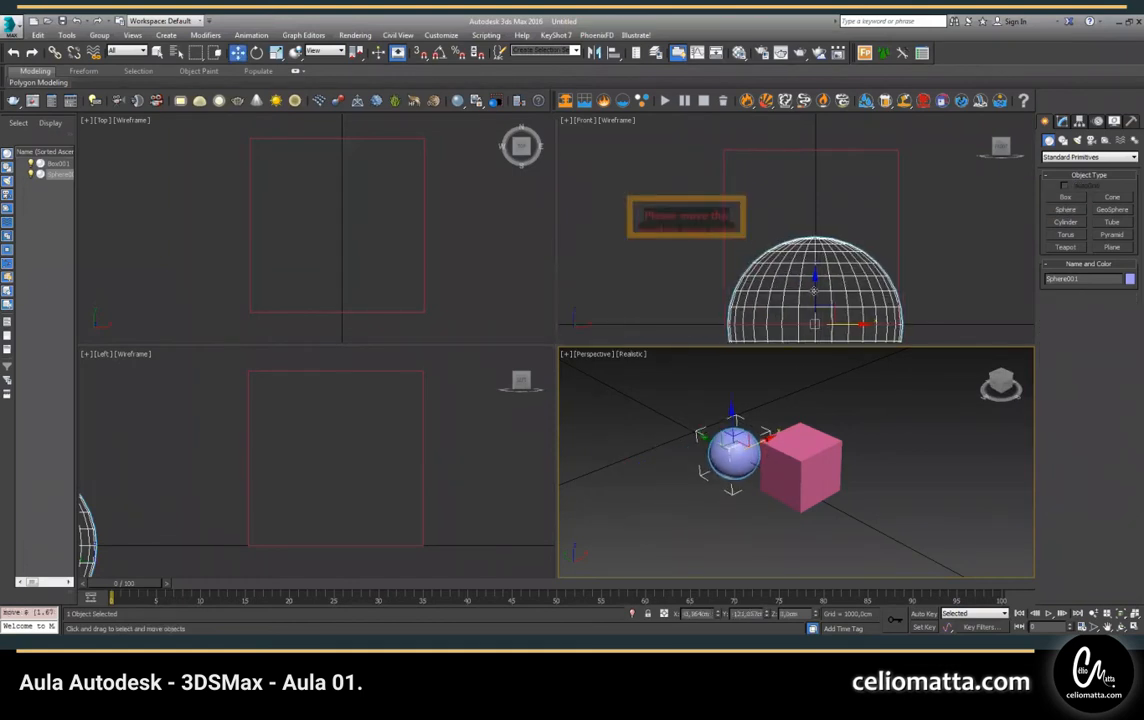
{"action": "left_click", "coordinate": [815, 290]}
{"action": "left_click_drag", "start_coordinate": [815, 290], "coordinate": [852, 236]}
{"action": "left_click", "coordinate": [850, 437]}
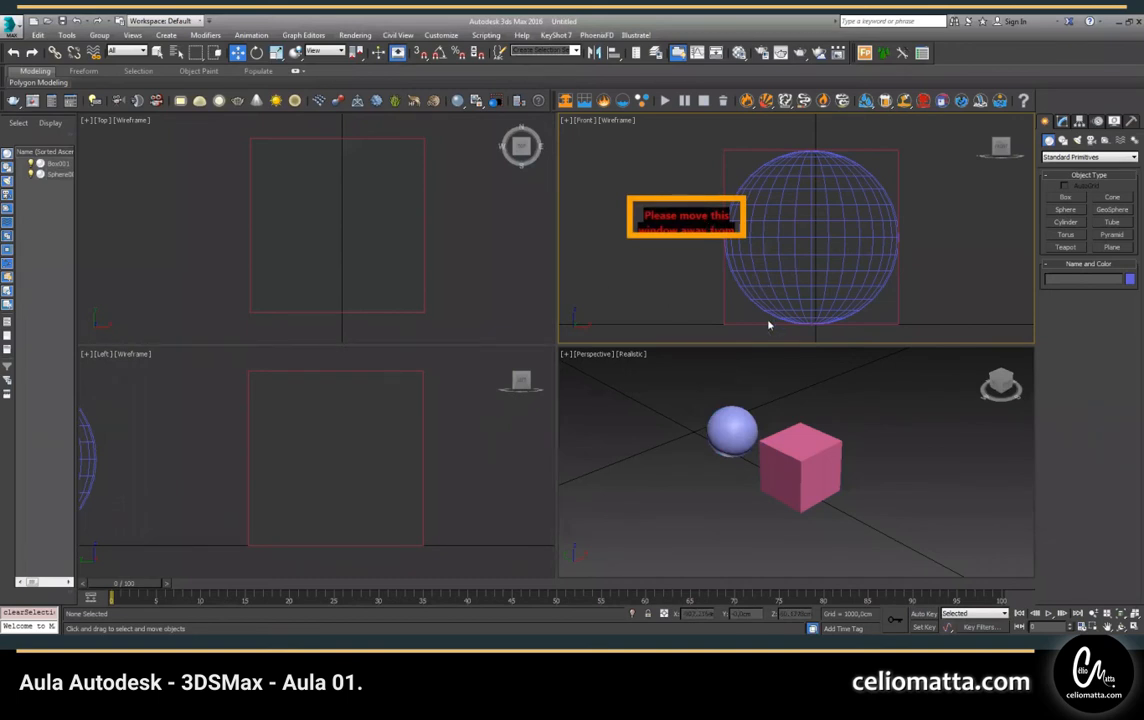
- Create a cone beside the box with a base radius of about 82 cm, top radius about 23 cm and height about 155 cm
{"action": "left_click", "coordinate": [1110, 198]}
{"action": "left_click_drag", "start_coordinate": [894, 483], "coordinate": [918, 500]}
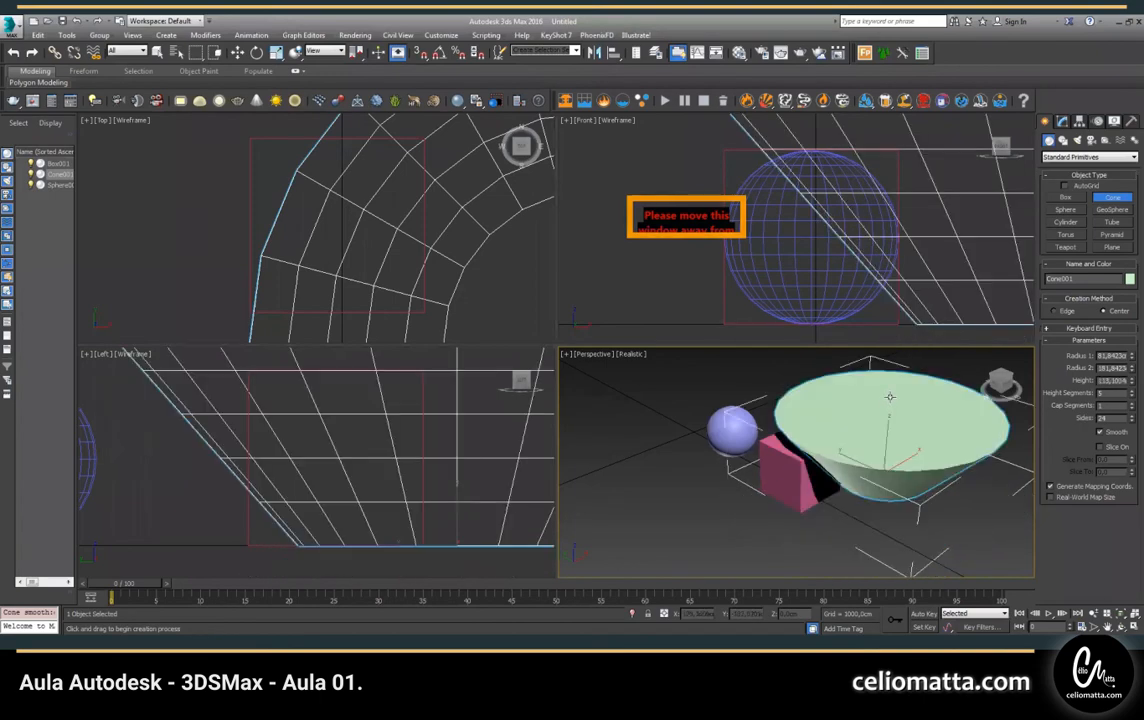
{"action": "left_click", "coordinate": [890, 385]}
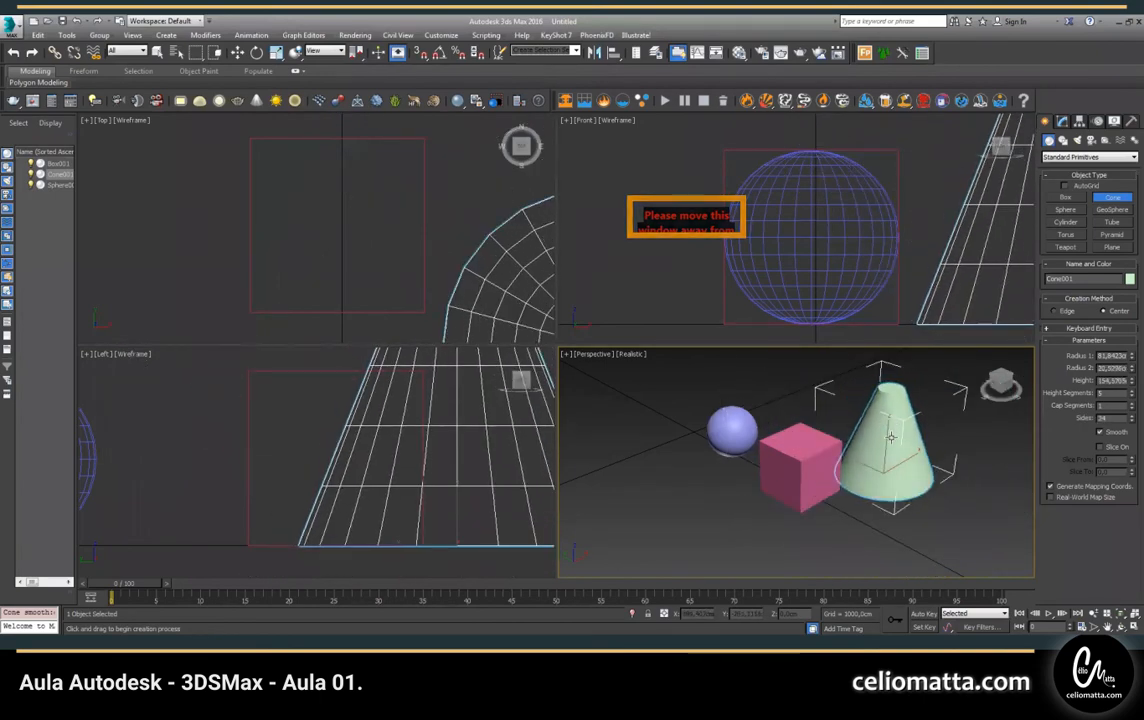
{"action": "left_click", "coordinate": [945, 458]}
- Move the cone along the Y axis away from the box, and deselect it
{"action": "left_click", "coordinate": [237, 52]}
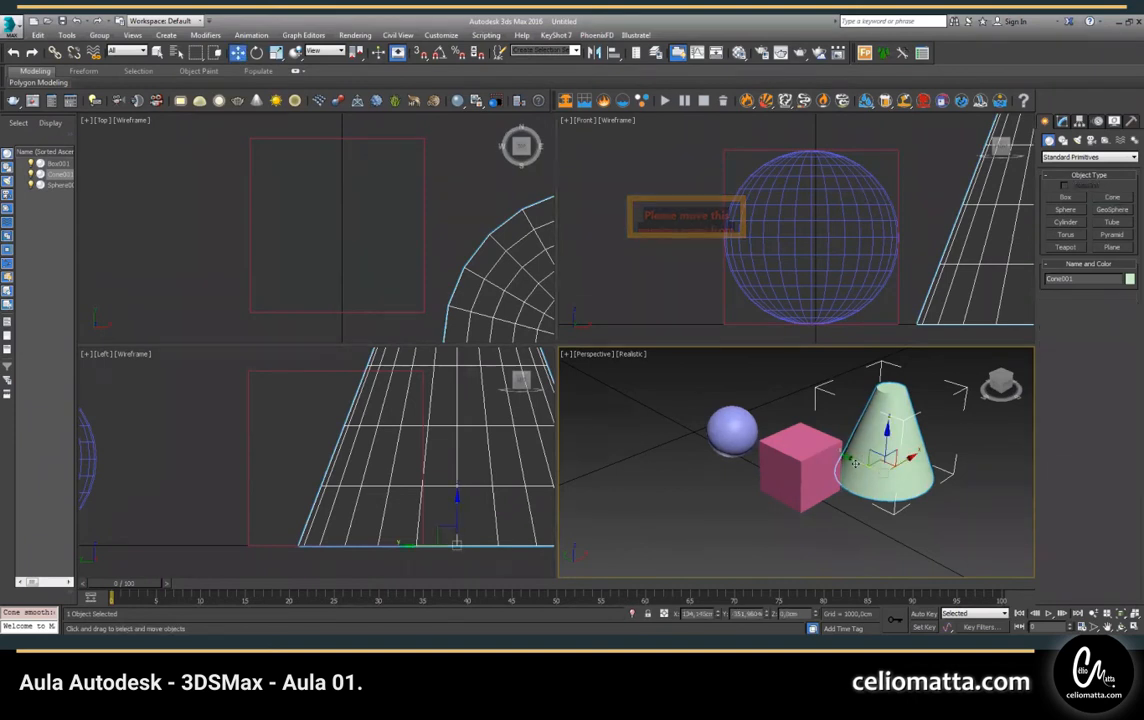
{"action": "mouse_move", "coordinate": [851, 462]}
{"action": "left_mouse_down"}
{"action": "mouse_move", "coordinate": [879, 477]}
{"action": "mouse_move", "coordinate": [870, 472]}
{"action": "left_mouse_up"}
{"action": "left_click", "coordinate": [770, 416]}
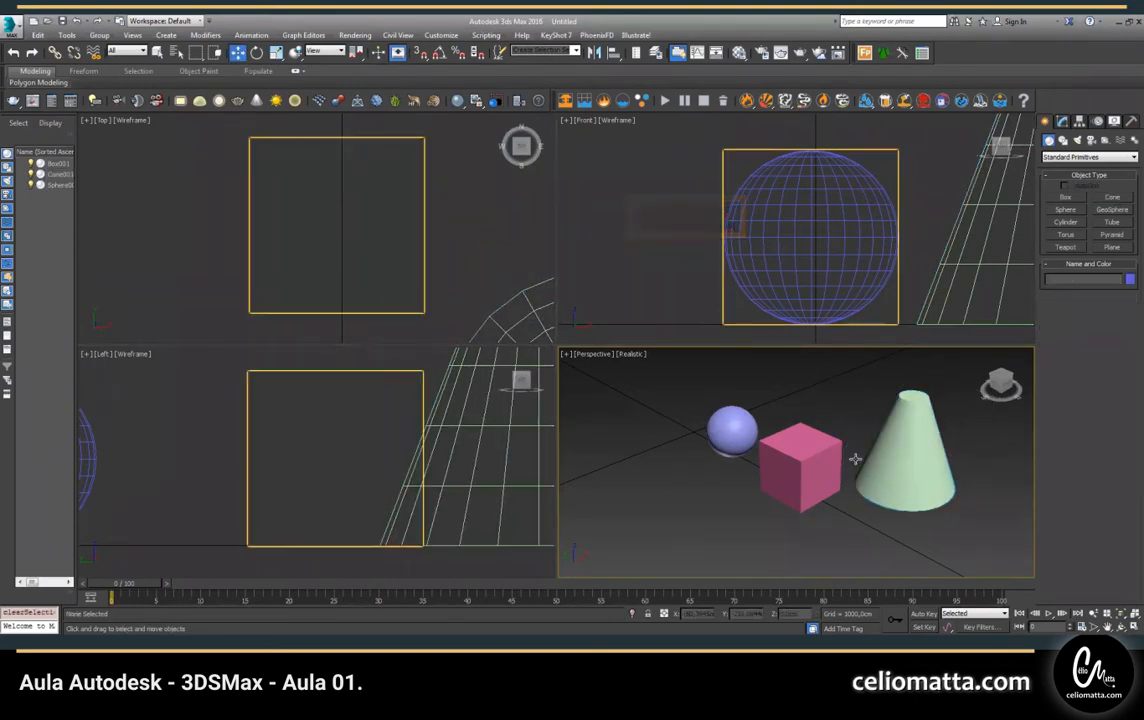
- Select the sphere in the Perspective viewport and move it across the ground plane, farther behind the box
{"action": "left_click", "coordinate": [1126, 613]}
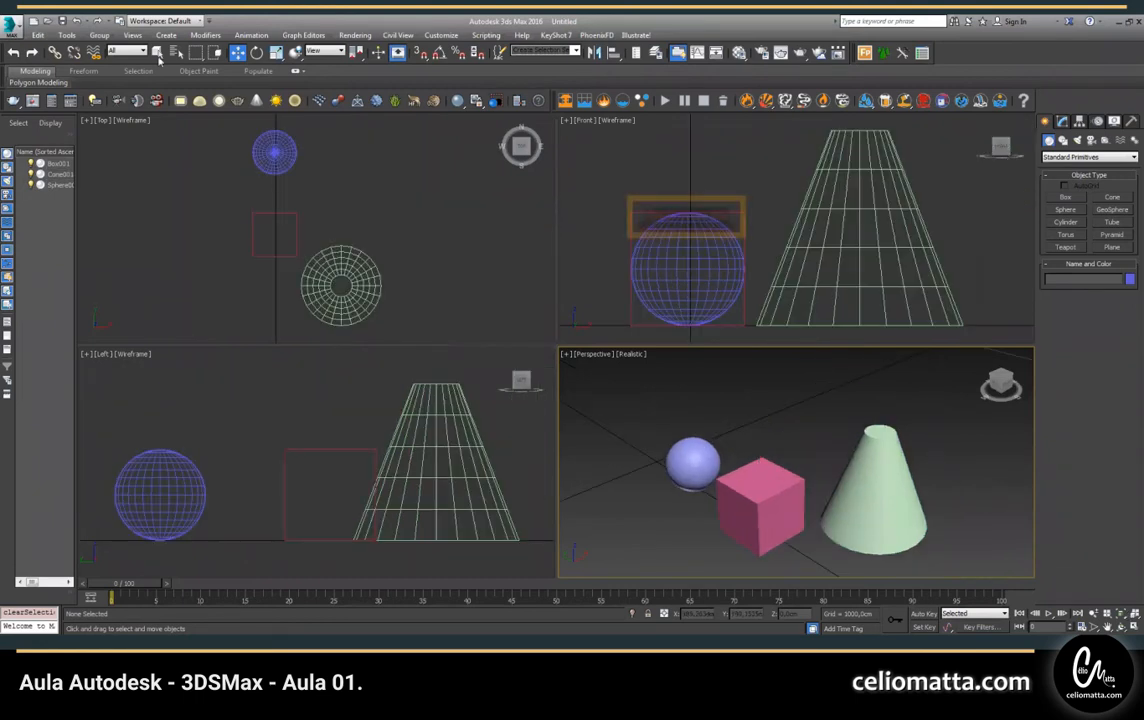
{"action": "key", "text": "q"}
{"action": "left_click", "coordinate": [707, 455]}
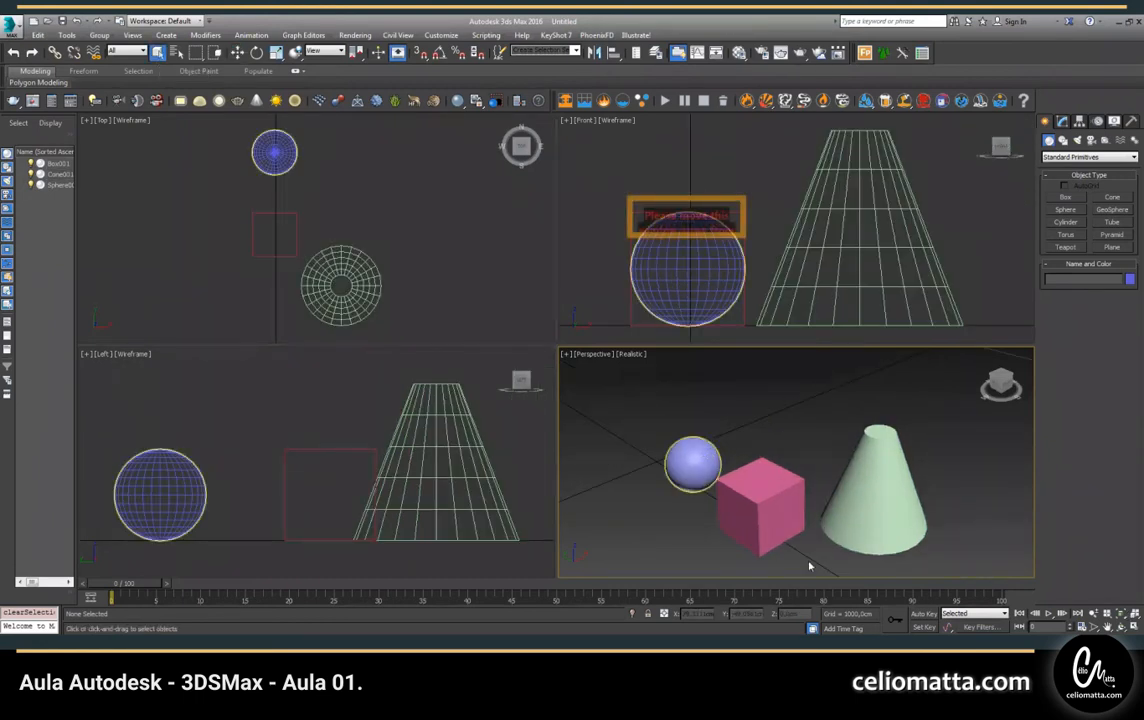
{"action": "left_click", "coordinate": [712, 482]}
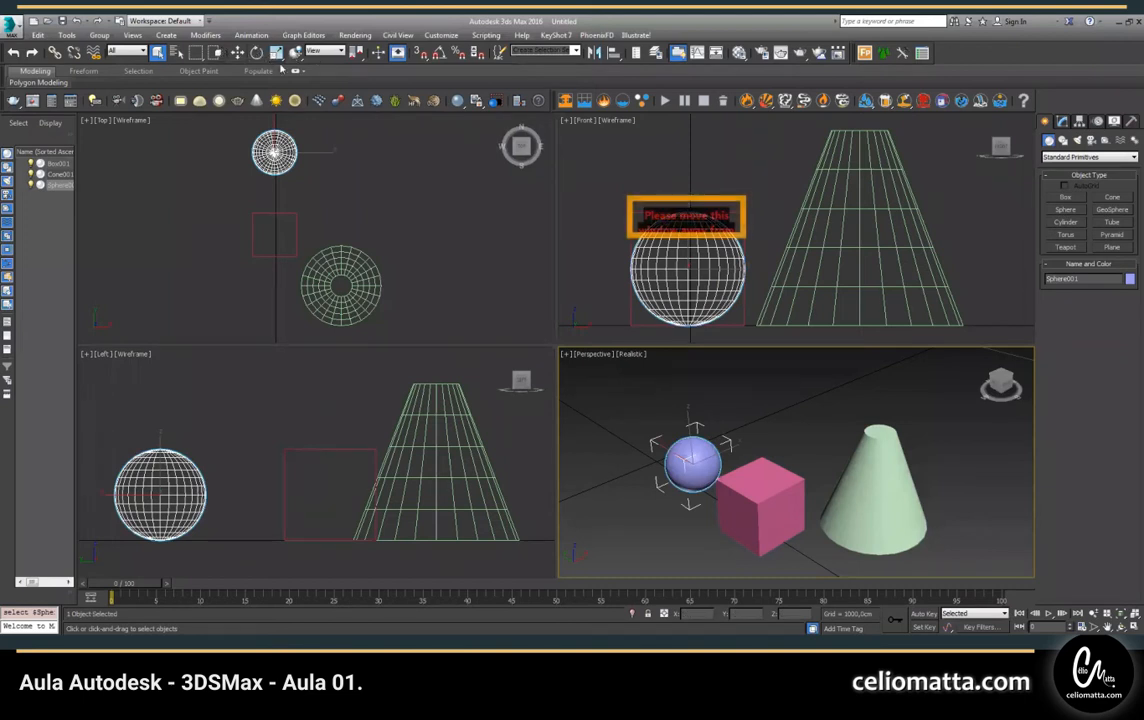
{"action": "left_click", "coordinate": [237, 53]}
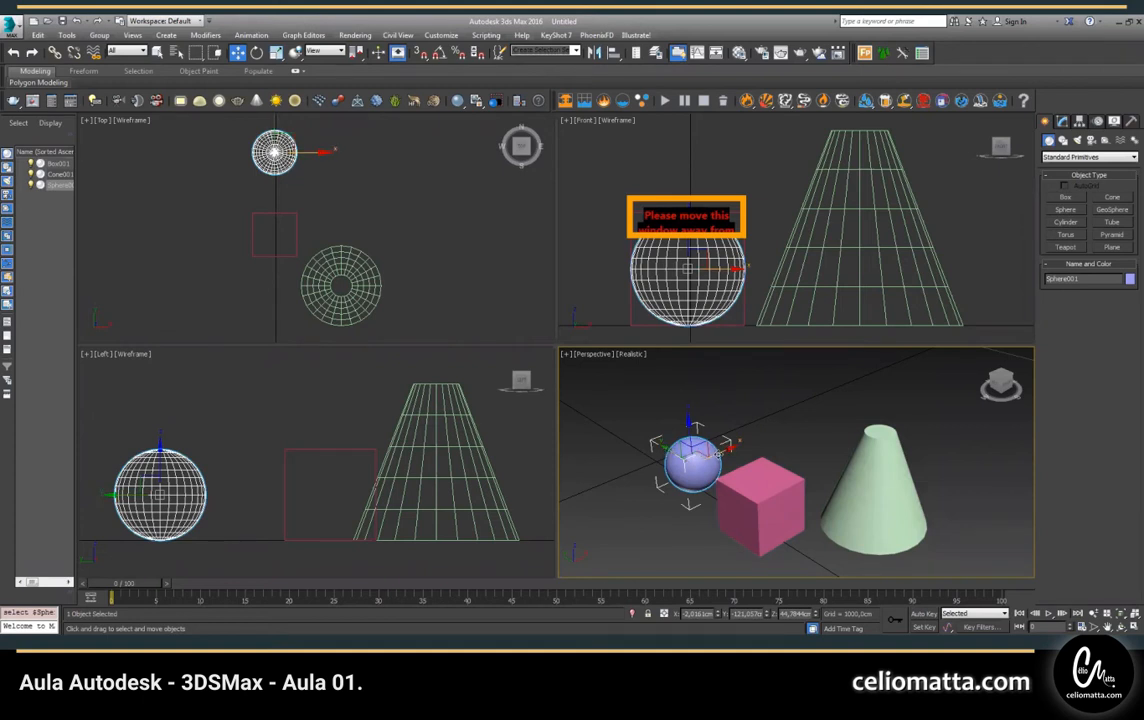
{"action": "left_click_drag", "start_coordinate": [719, 450], "coordinate": [672, 421]}
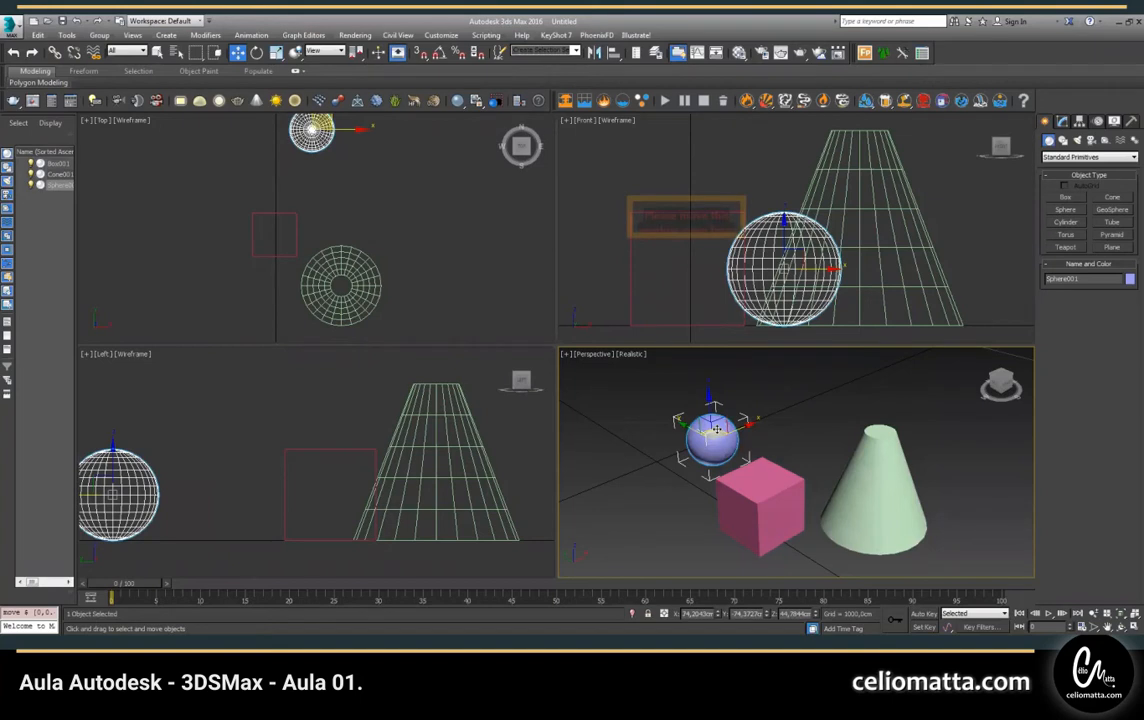
- Move the sphere across the ground plane in the maximized Perspective viewport, deselect it and restore the four-viewport layout
{"action": "left_click", "coordinate": [1121, 621]}
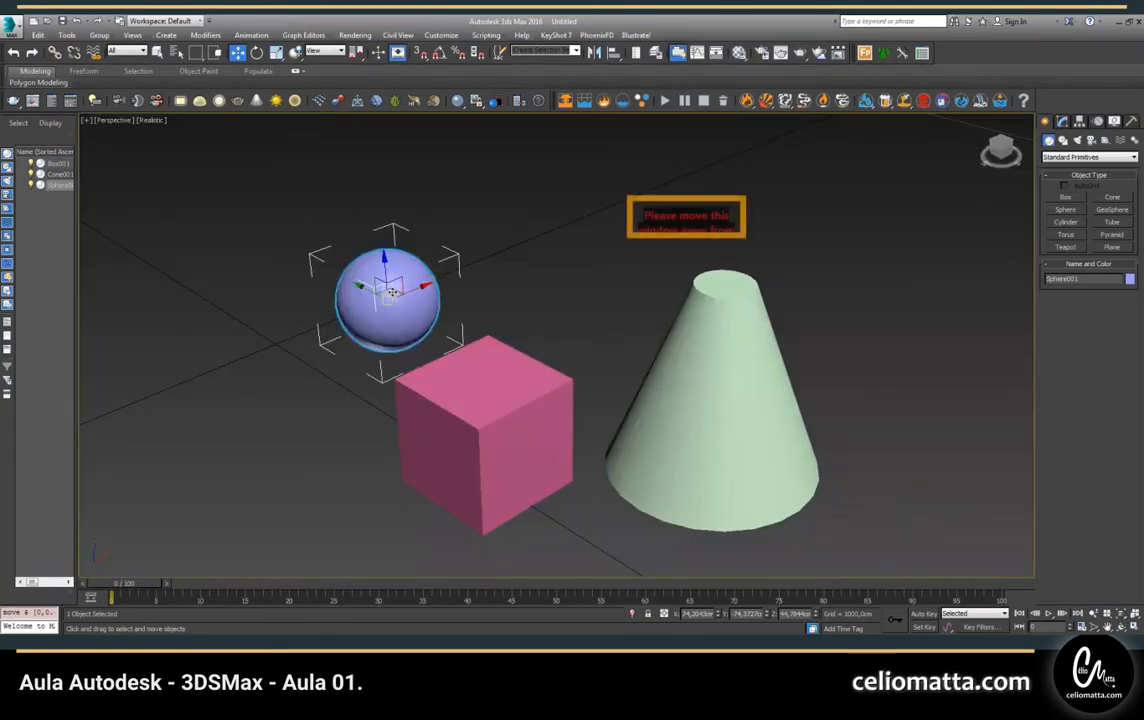
{"action": "left_click_drag", "start_coordinate": [393, 291], "coordinate": [399, 258]}
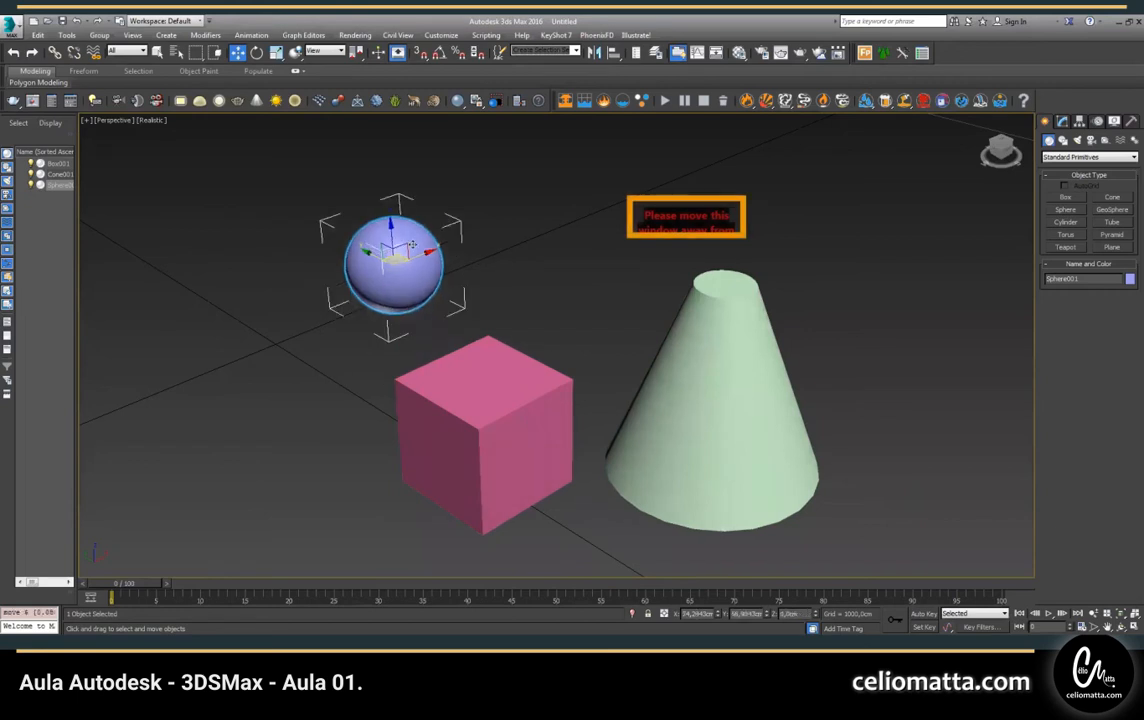
{"action": "left_click_drag", "start_coordinate": [489, 260], "coordinate": [487, 263]}
{"action": "left_click", "coordinate": [384, 336]}
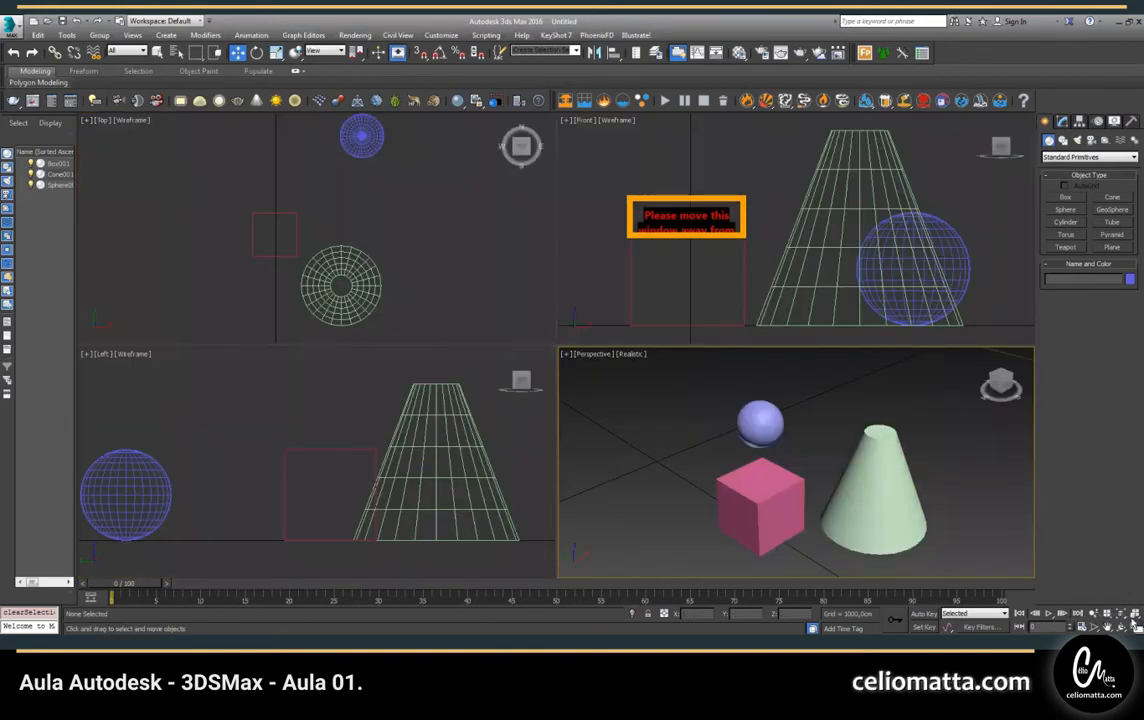
{"action": "left_click", "coordinate": [1131, 624]}
- Move the sphere horizontally in the Left viewport until it is close beside the box, and deselect it
{"action": "left_click", "coordinate": [139, 502]}
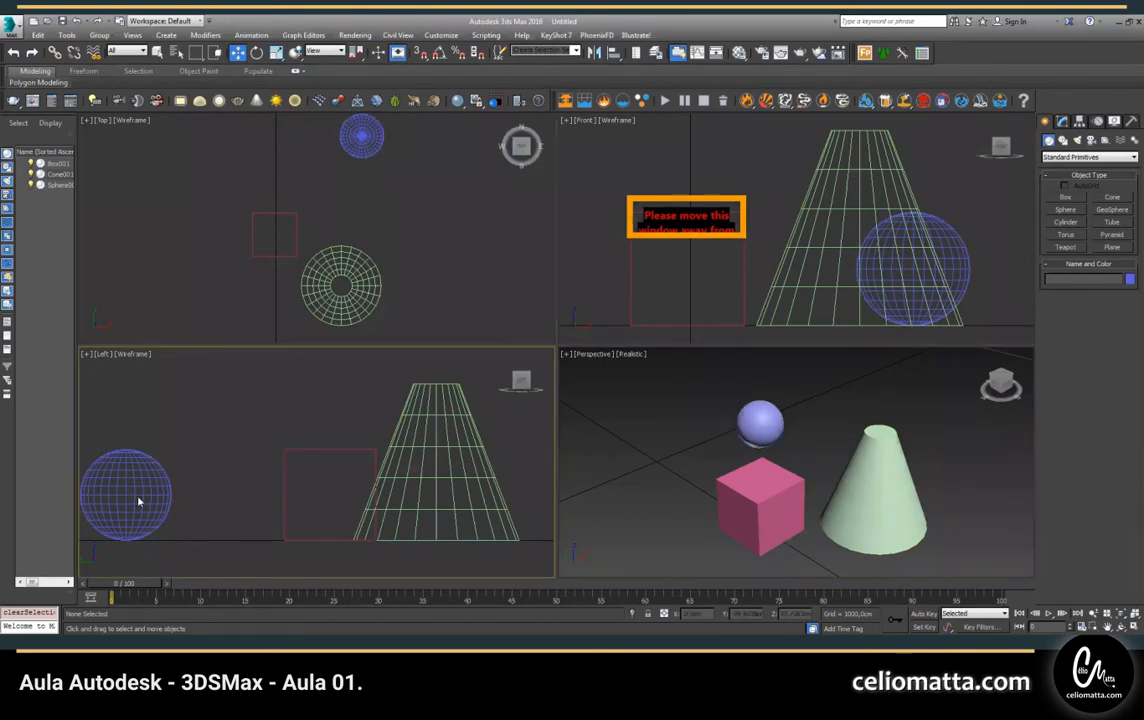
{"action": "left_click", "coordinate": [132, 495]}
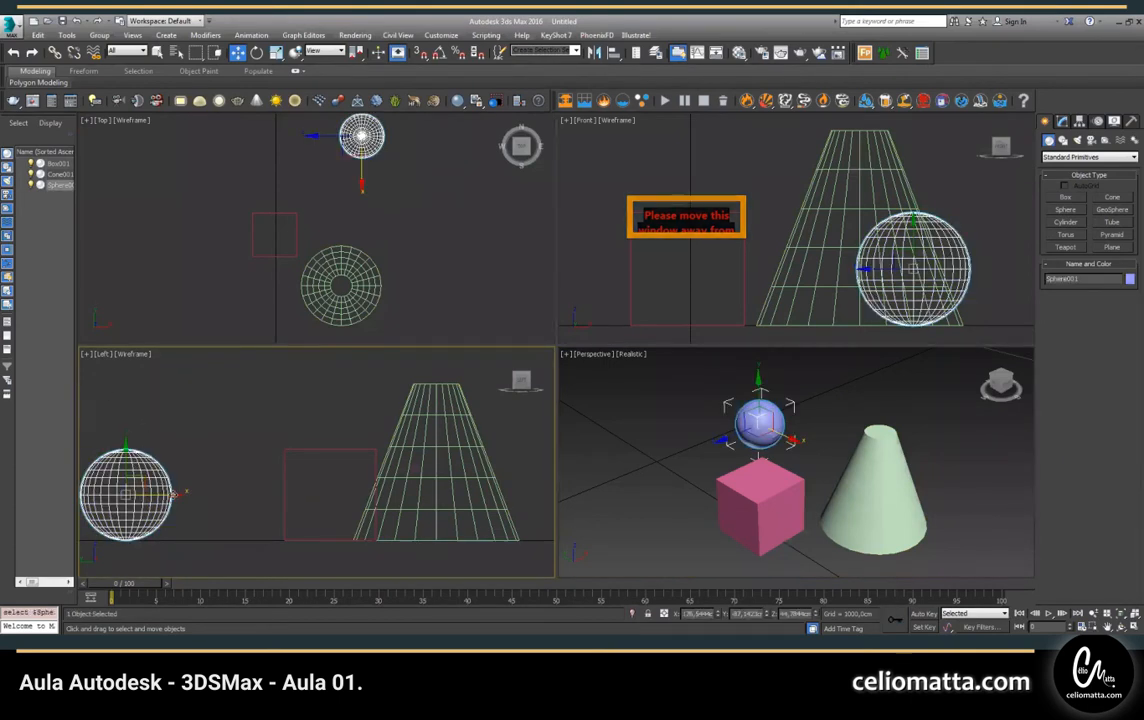
{"action": "left_click_drag", "start_coordinate": [127, 492], "coordinate": [172, 494]}
{"action": "left_click_drag", "start_coordinate": [262, 505], "coordinate": [235, 495]}
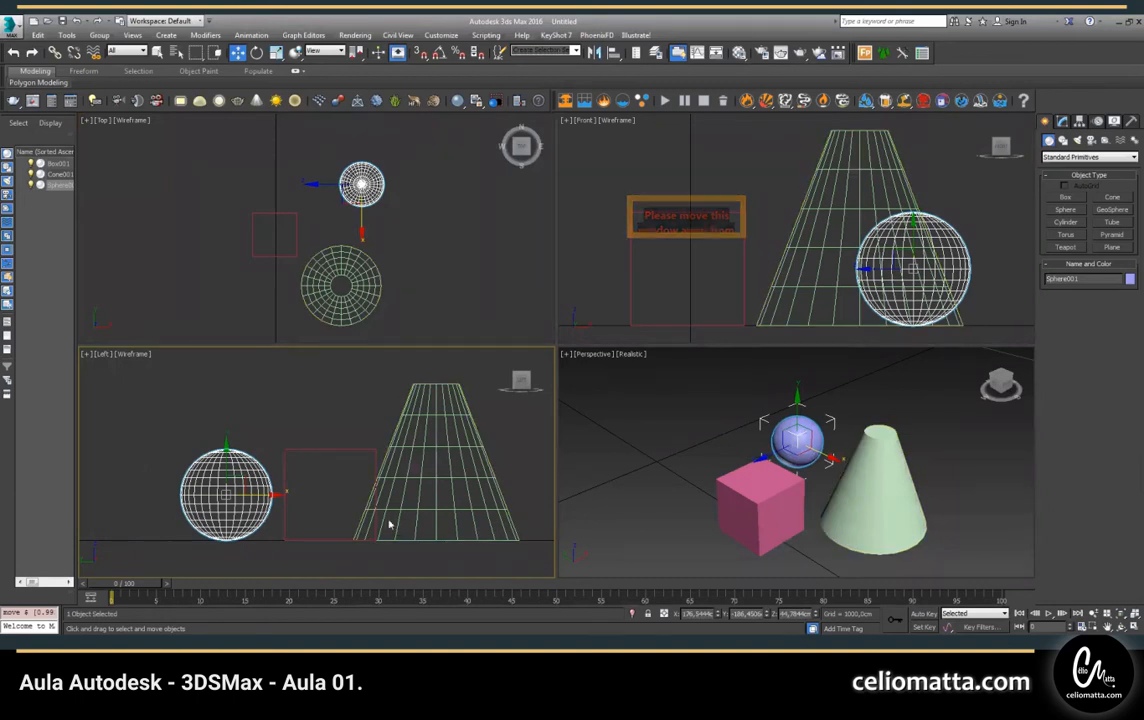
{"action": "left_click", "coordinate": [684, 434]}
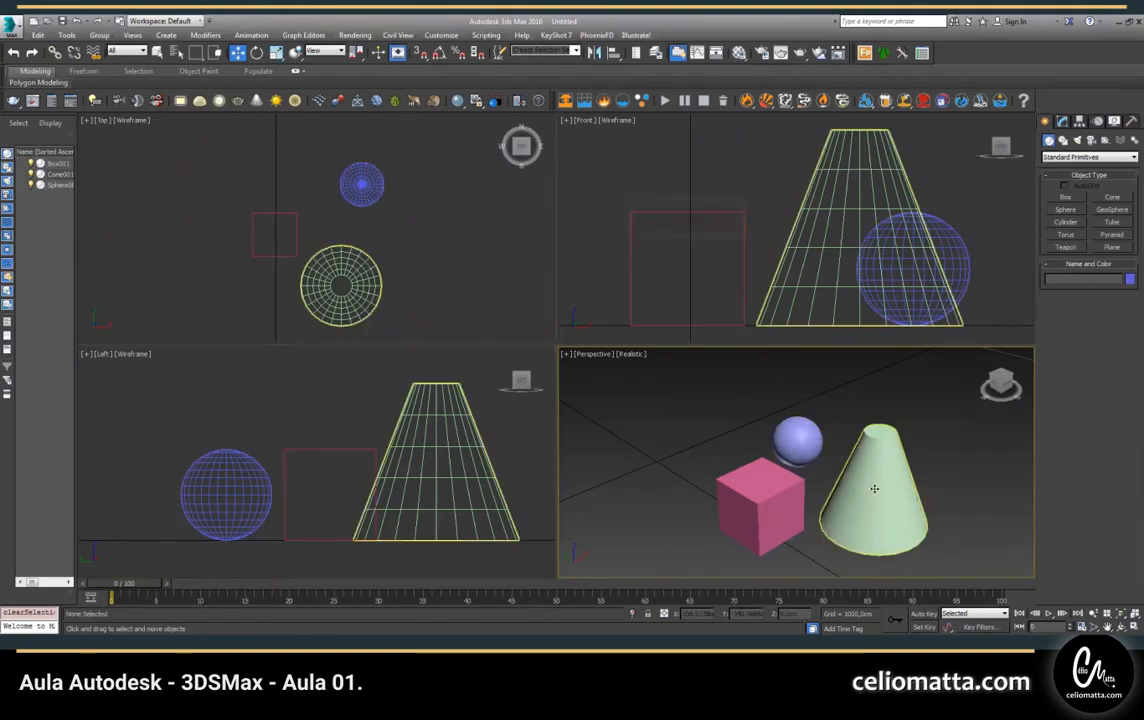
- Try to move the cone freely in the Perspective viewport, reselect it in the Left viewport, and undo the move
{"action": "left_click", "coordinate": [893, 528]}
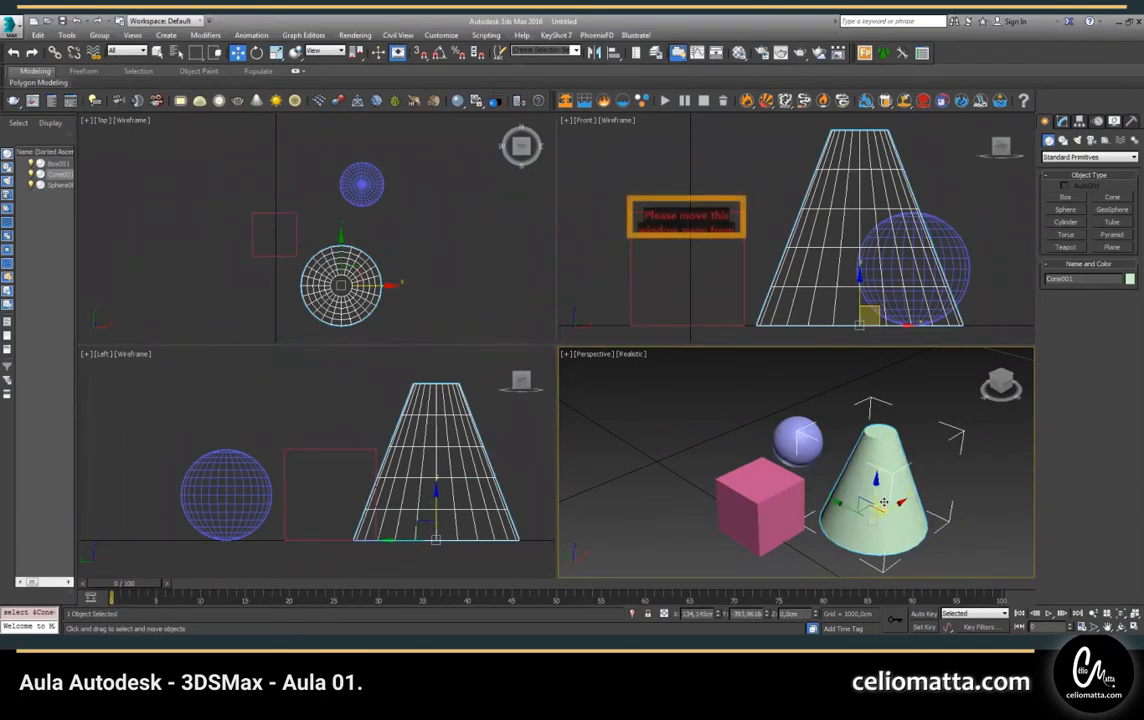
{"action": "left_click_drag", "start_coordinate": [893, 481], "coordinate": [977, 414]}
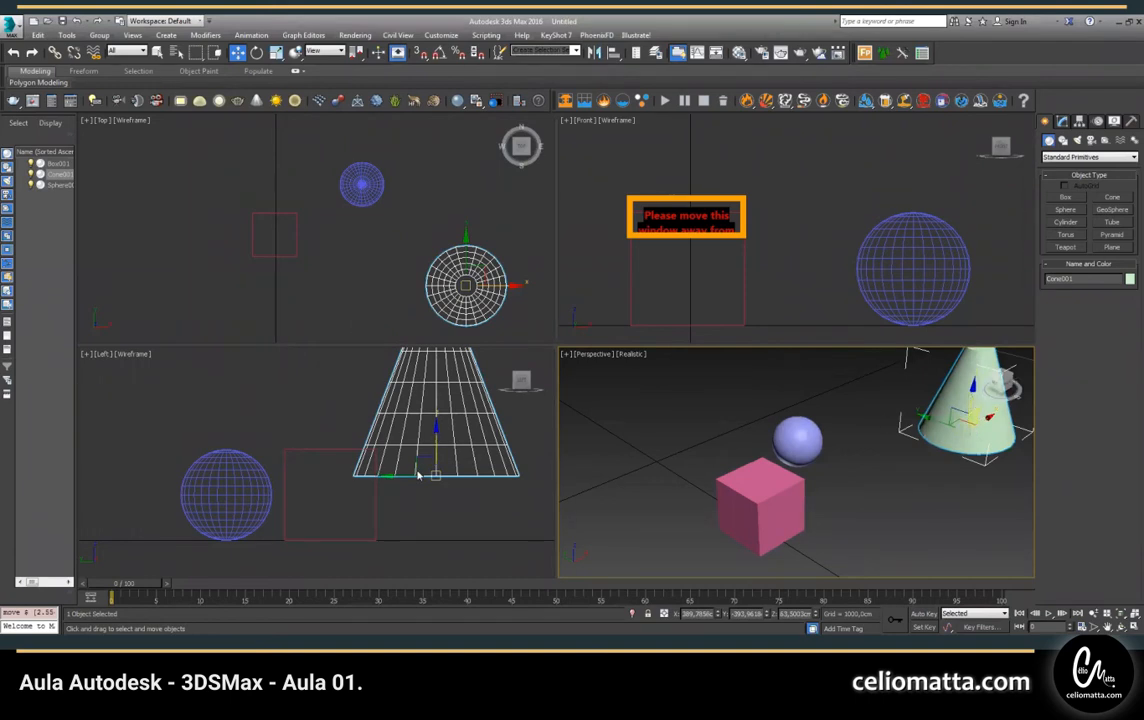
{"action": "left_click", "coordinate": [261, 414]}
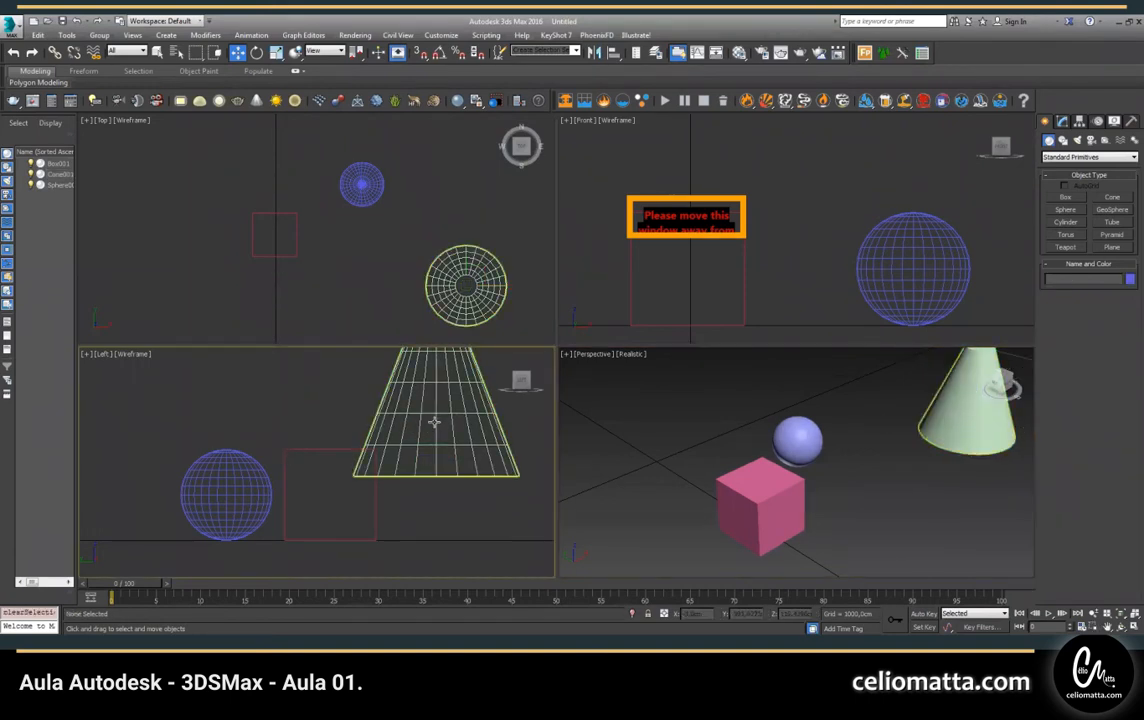
{"action": "left_click", "coordinate": [449, 435]}
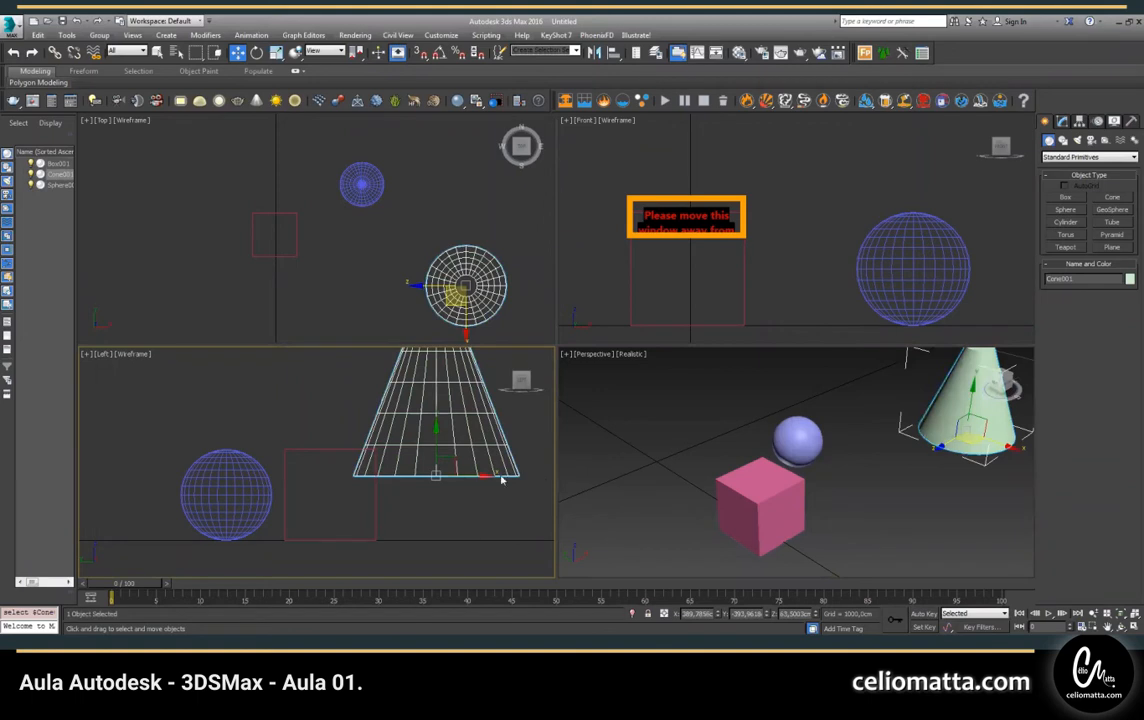
{"action": "left_click", "coordinate": [546, 480]}
{"action": "left_click", "coordinate": [562, 471]}
{"action": "key", "text": "ctrl+z"}
{"action": "key", "text": "ctrl+z"}
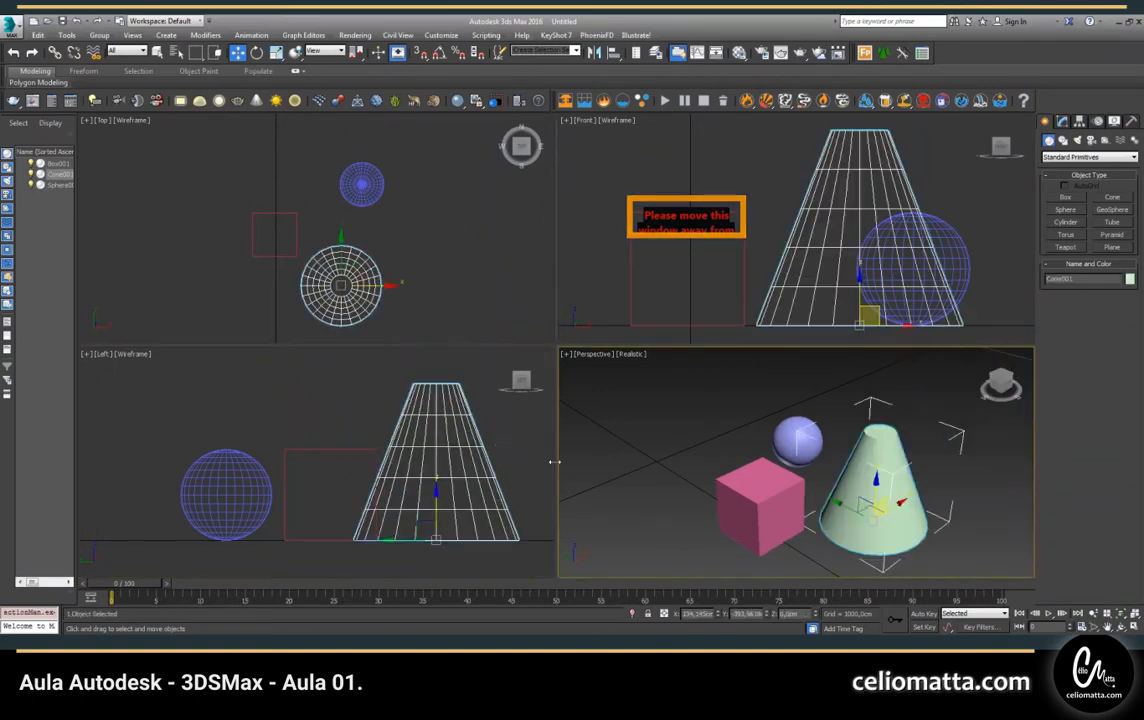
{"action": "left_click", "coordinate": [434, 271]}
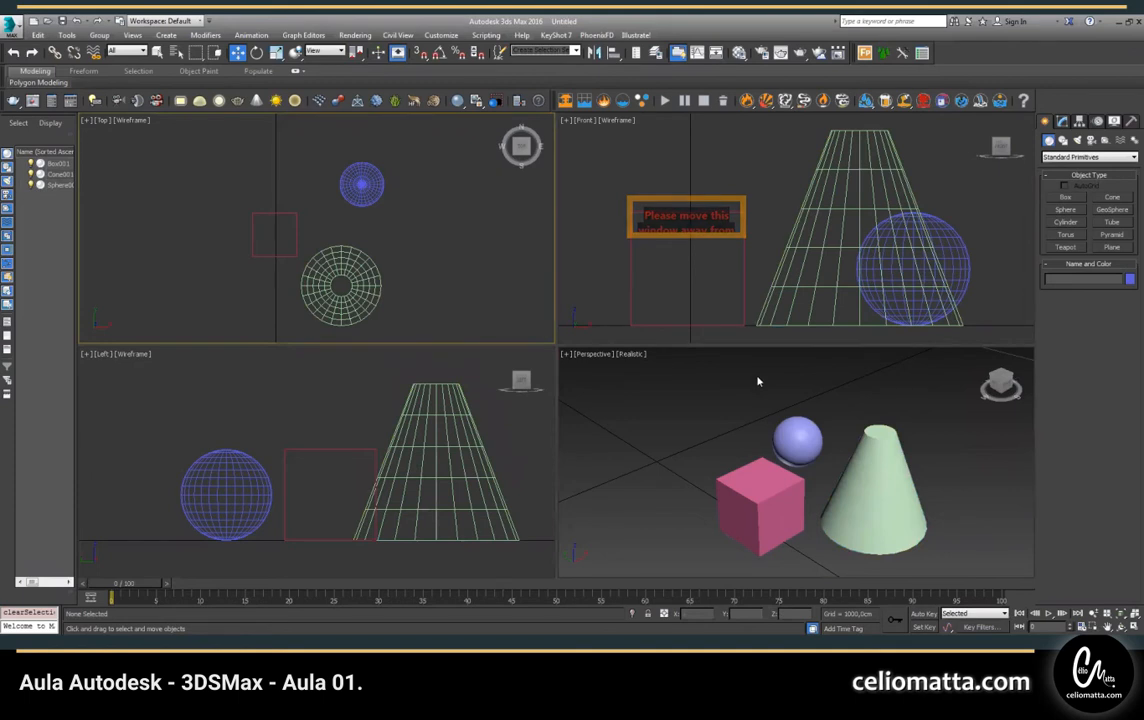
- Move the sphere in the YZ plane in the Perspective viewport, past the cone and partly below ground, and reselect it in the Front viewport
{"action": "left_click", "coordinate": [800, 440]}
{"action": "left_click_drag", "start_coordinate": [801, 440], "coordinate": [958, 521]}
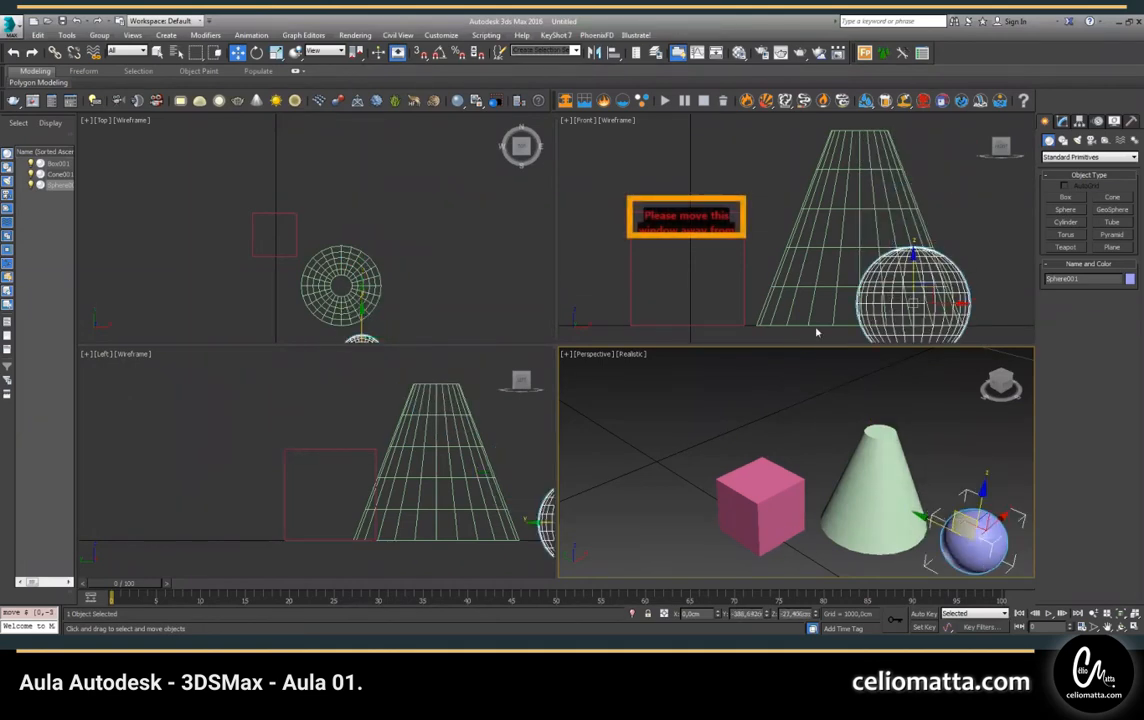
{"action": "left_click", "coordinate": [714, 247]}
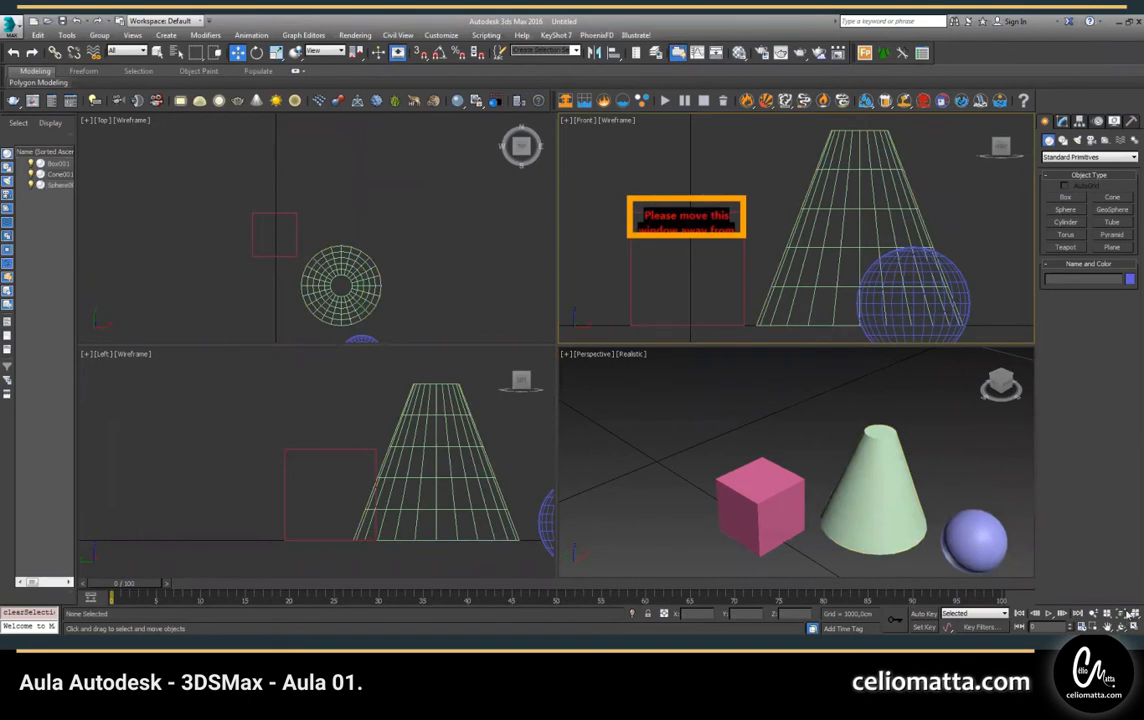
{"action": "key", "text": "ctrl+shift+z"}
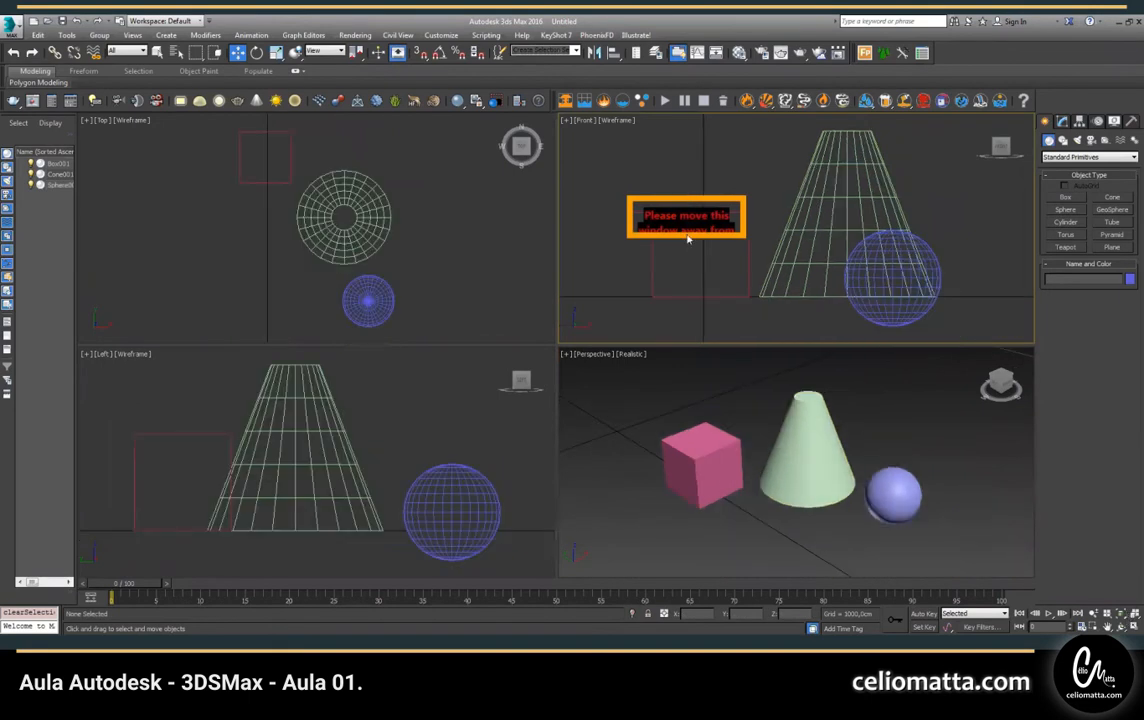
{"action": "left_click", "coordinate": [884, 326]}
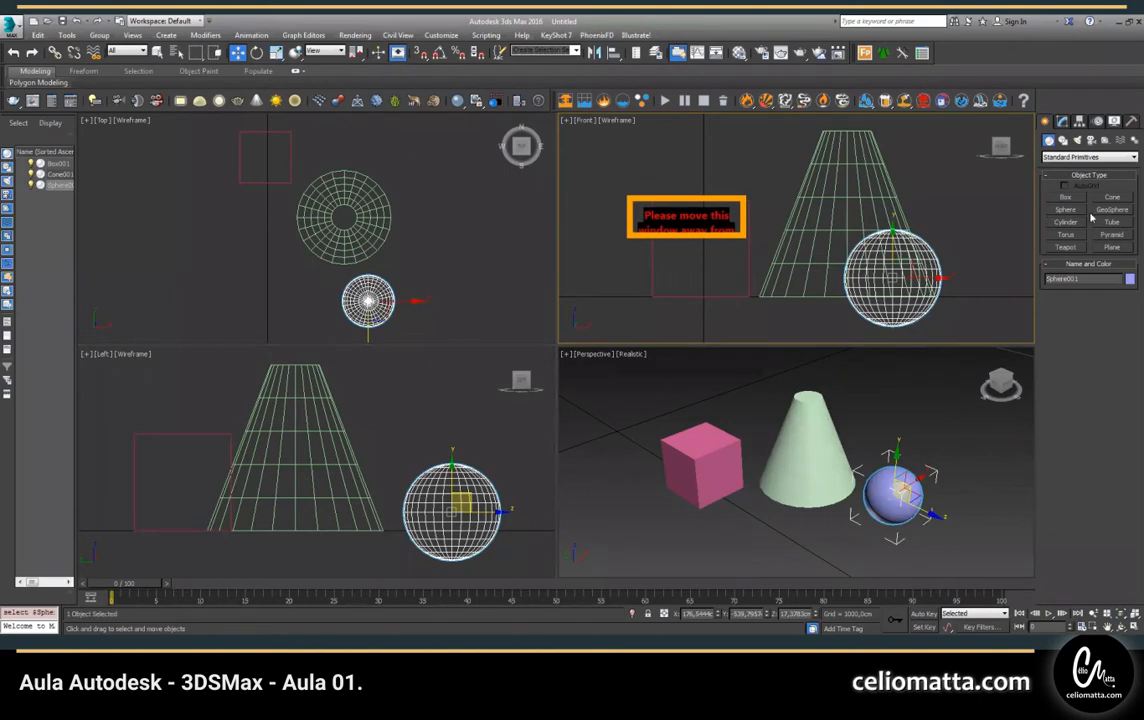
- Draw a ground plane about 379 by 543 cm around the objects in the Top viewport, undo it and exit plane creation
{"action": "left_click", "coordinate": [1112, 247]}
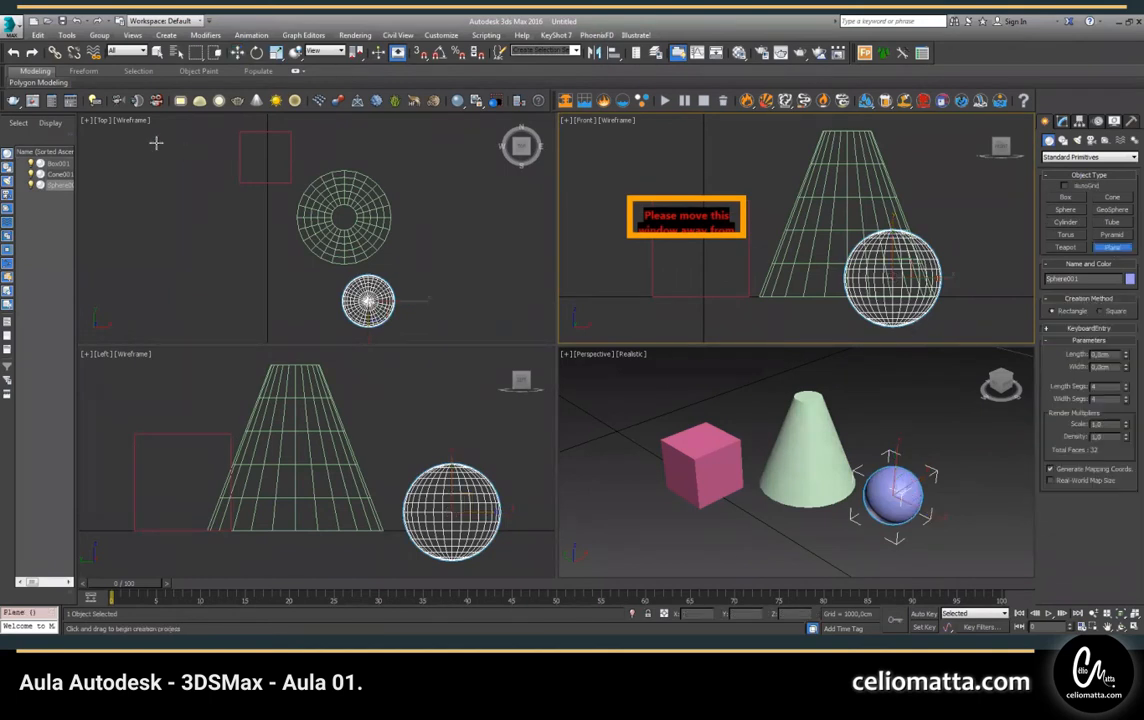
{"action": "left_click_drag", "start_coordinate": [177, 124], "coordinate": [488, 342]}
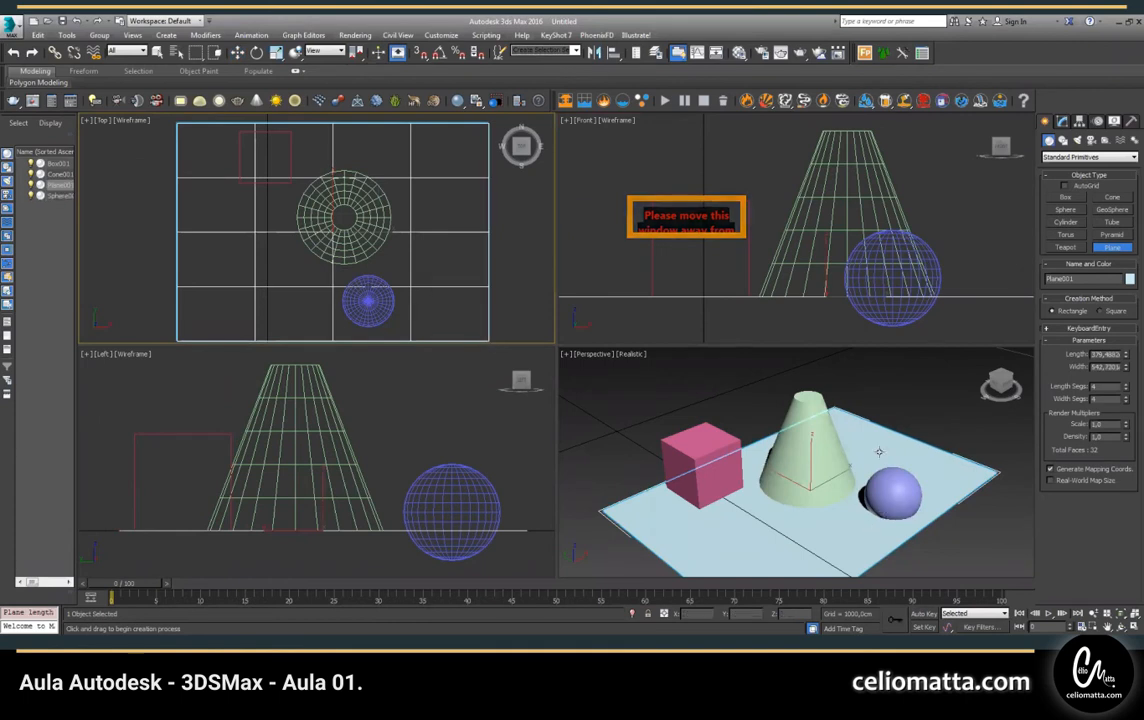
{"action": "key", "text": "ctrl+z"}
{"action": "left_click", "coordinate": [868, 399]}
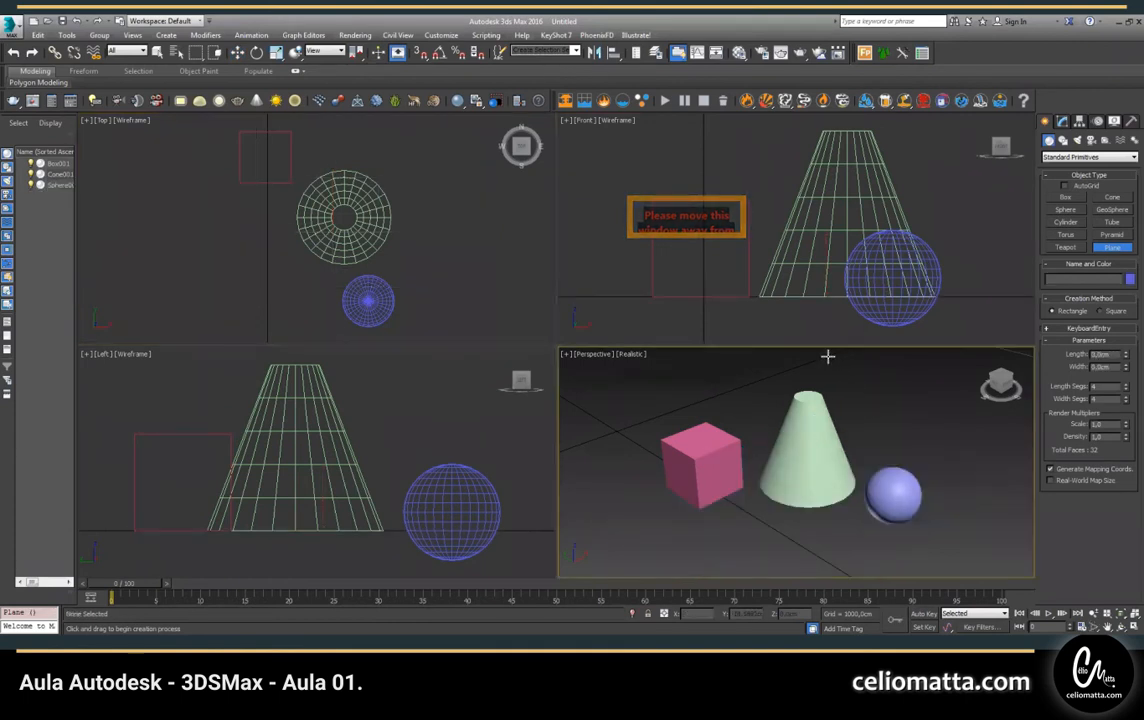
{"action": "left_click", "coordinate": [158, 52]}
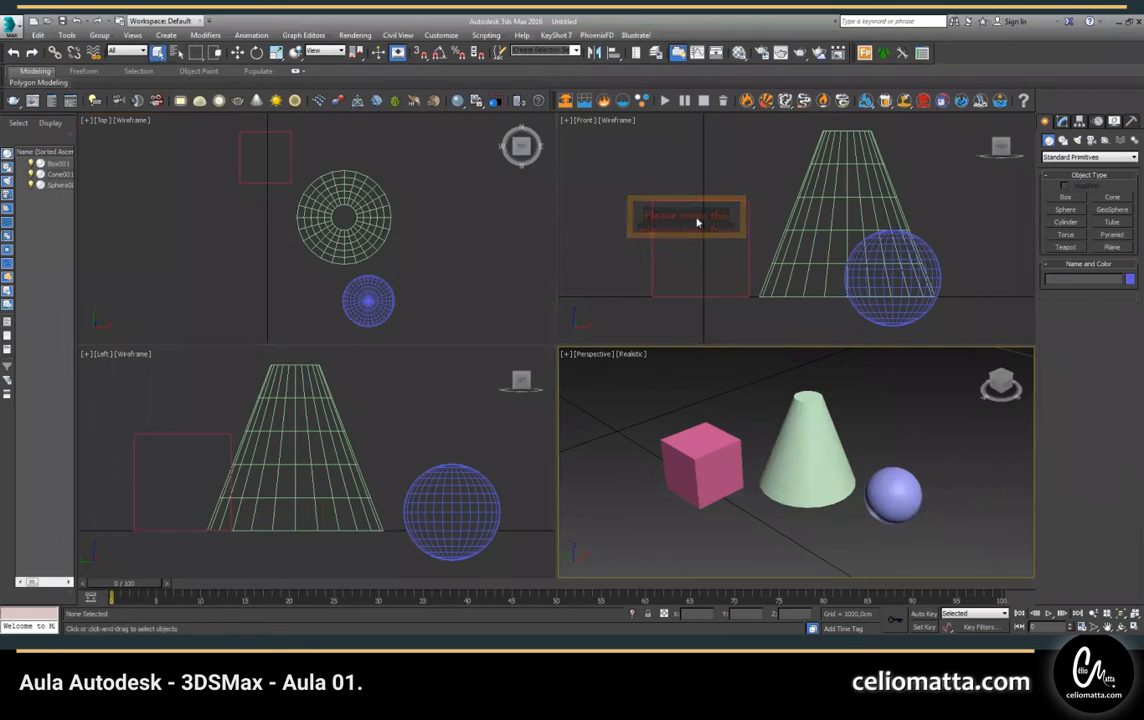
- Select the sphere in the Front viewport, move it straight up until it rests on the ground line, and deselect it
{"action": "left_click", "coordinate": [875, 310]}
{"action": "left_click", "coordinate": [886, 279]}
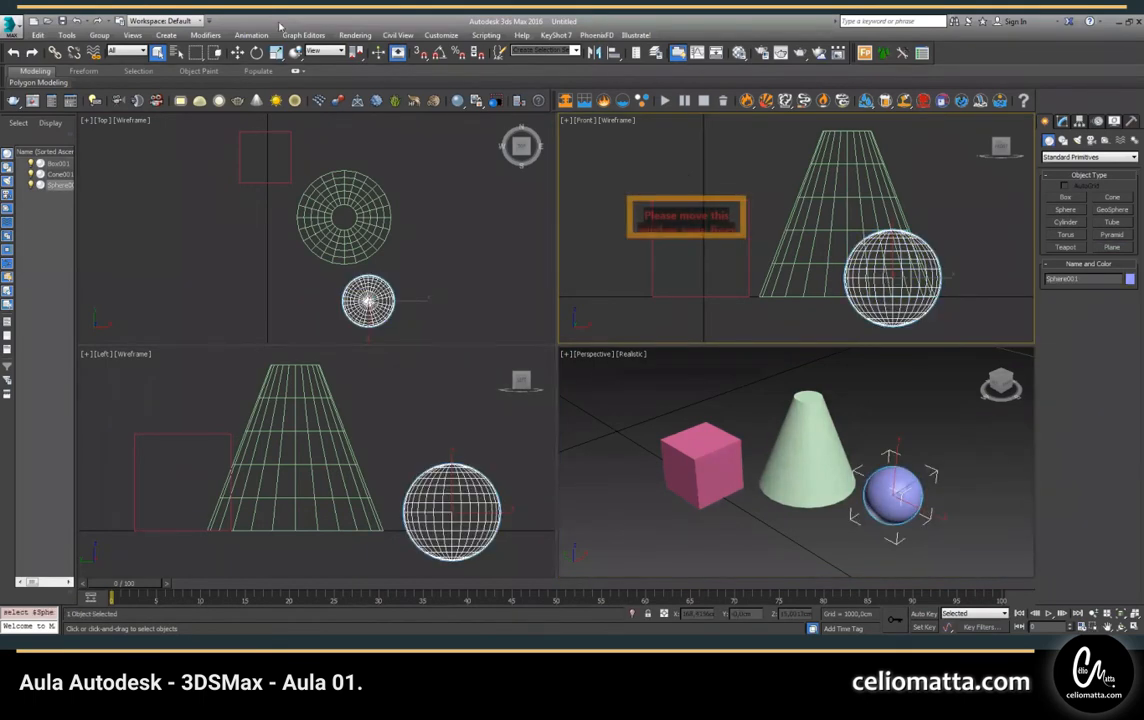
{"action": "key", "text": "w"}
{"action": "left_click_drag", "start_coordinate": [890, 250], "coordinate": [886, 208]}
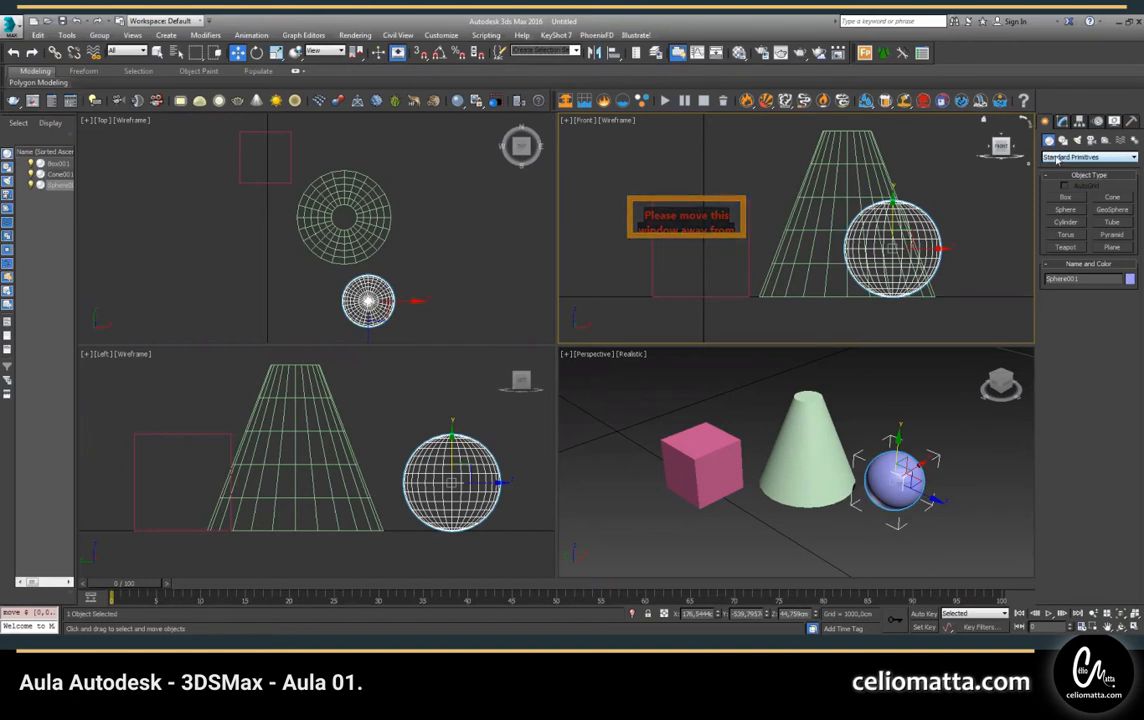
{"action": "left_click", "coordinate": [752, 517]}
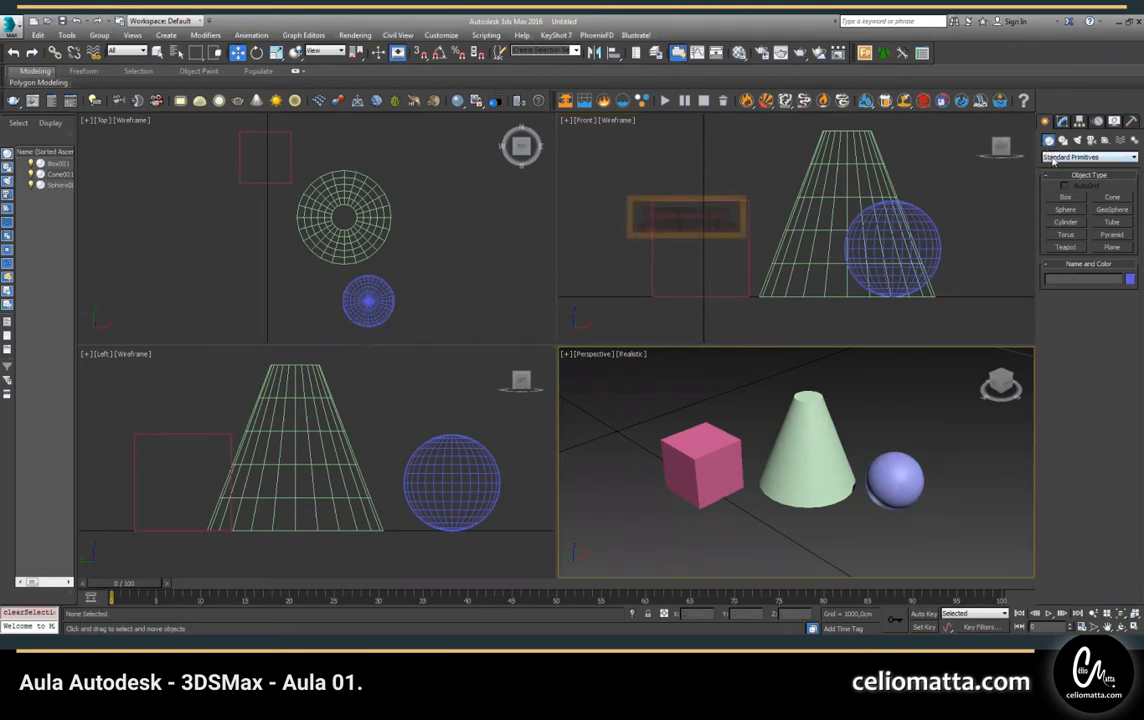
- Create an Extended Primitives ChamferBox about 94 cm long, 70 cm wide and 97 cm high near the box in the Perspective viewport
{"action": "left_click", "coordinate": [1050, 158]}
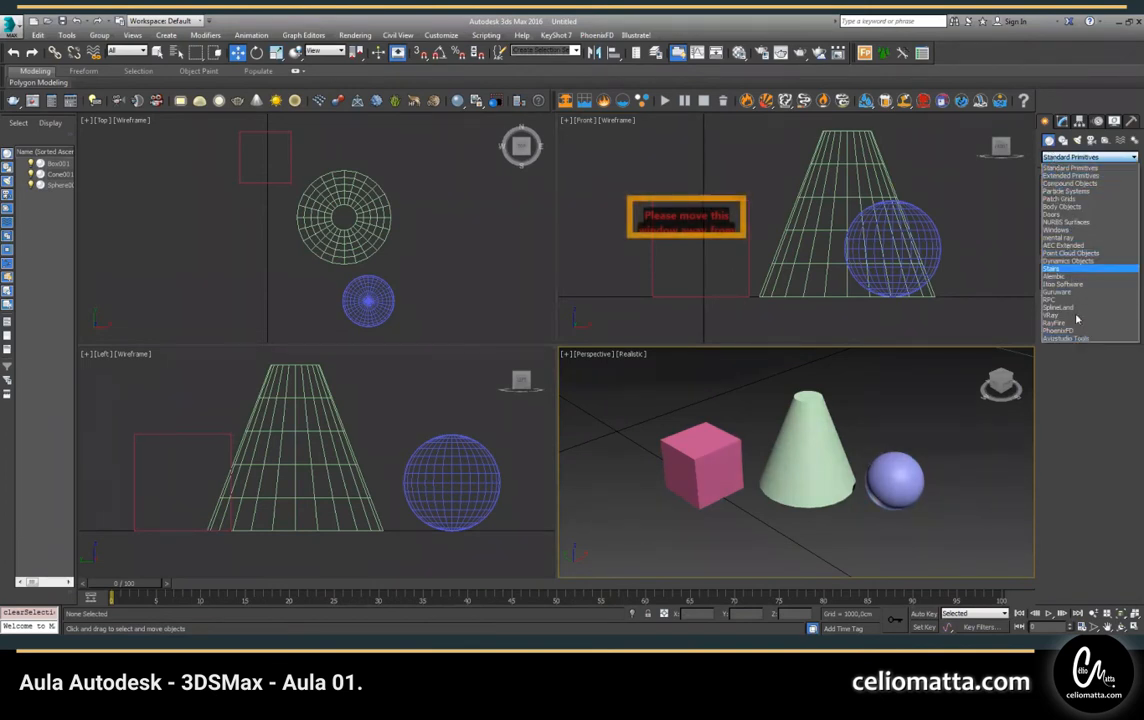
{"action": "left_click", "coordinate": [1068, 175]}
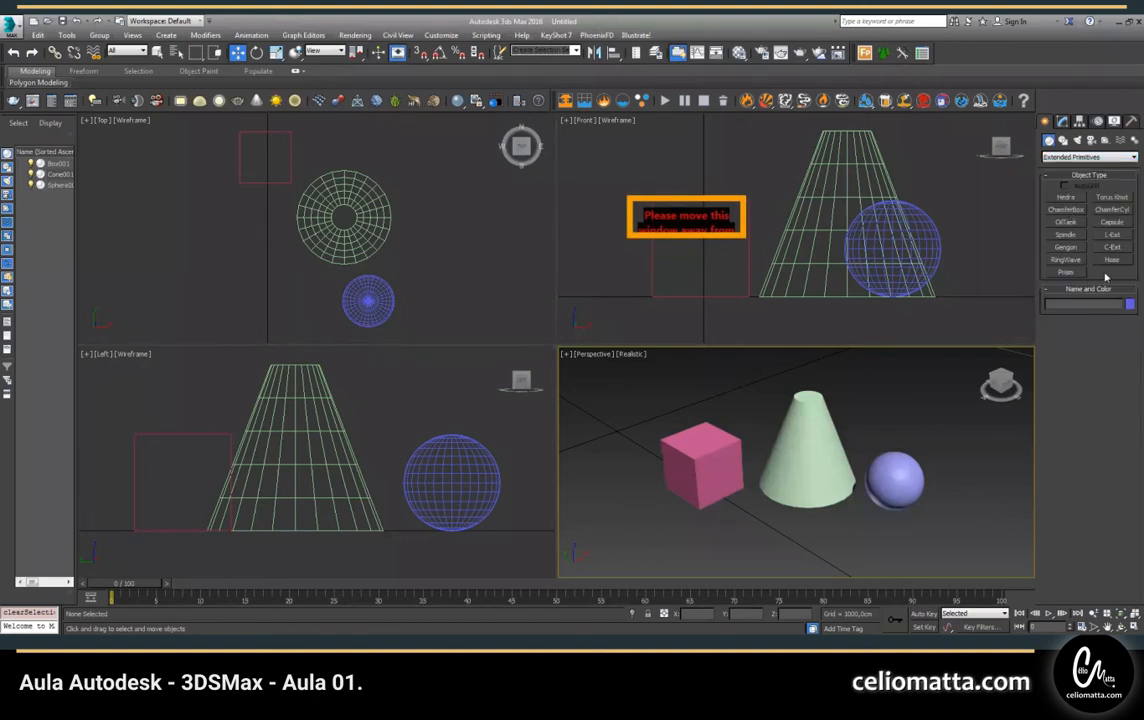
{"action": "left_click", "coordinate": [1062, 210]}
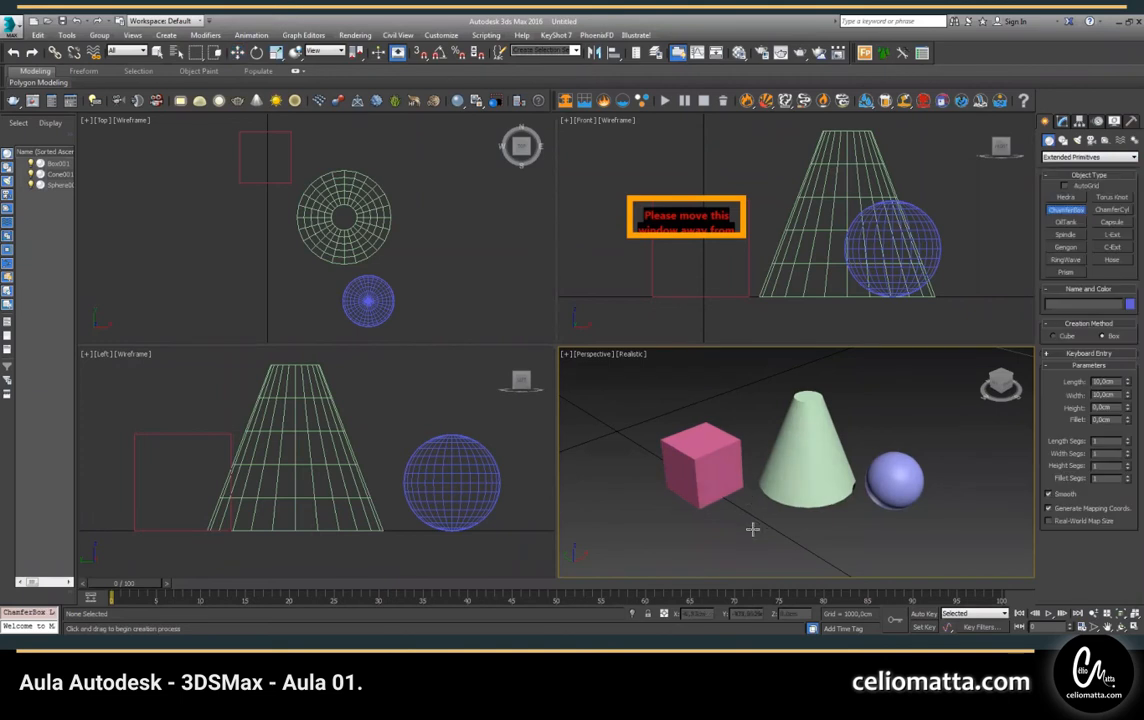
{"action": "left_click_drag", "start_coordinate": [733, 541], "coordinate": [760, 525]}
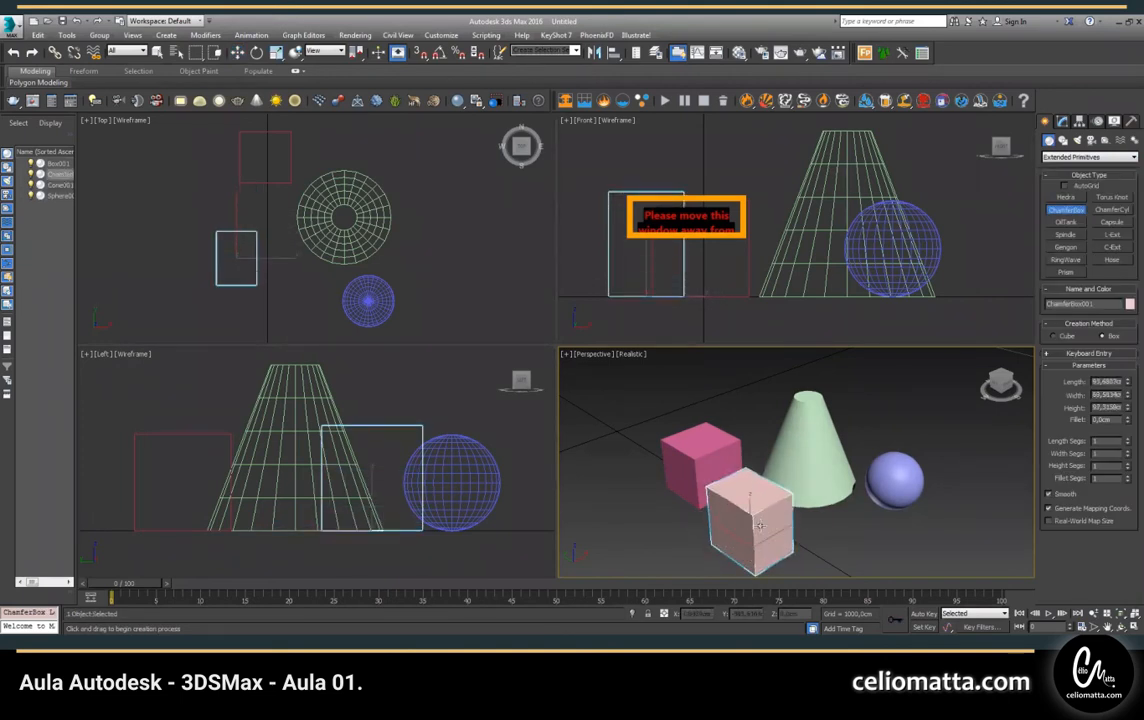
{"action": "left_click", "coordinate": [737, 495]}
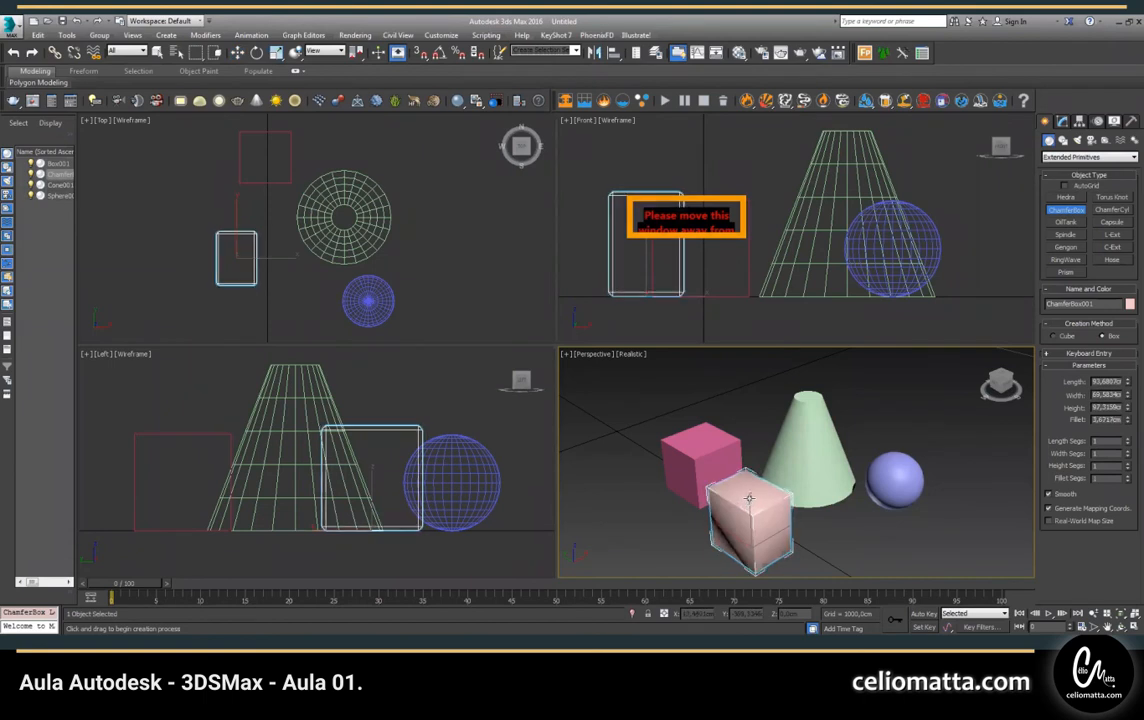
{"action": "left_click", "coordinate": [765, 515]}
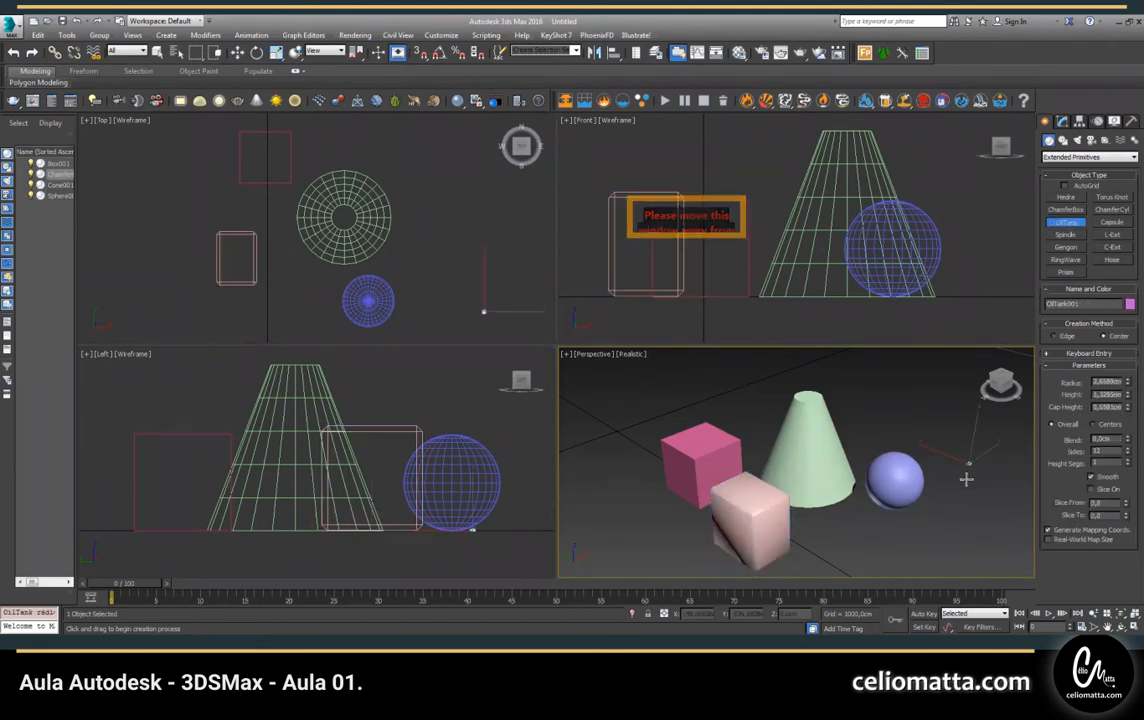
- Create an OilTank with a radius of about 48 cm beyond the sphere in the Perspective viewport, giving it domed caps
{"action": "left_click_drag", "start_coordinate": [967, 460], "coordinate": [1008, 462]}
{"action": "left_click", "coordinate": [958, 384]}
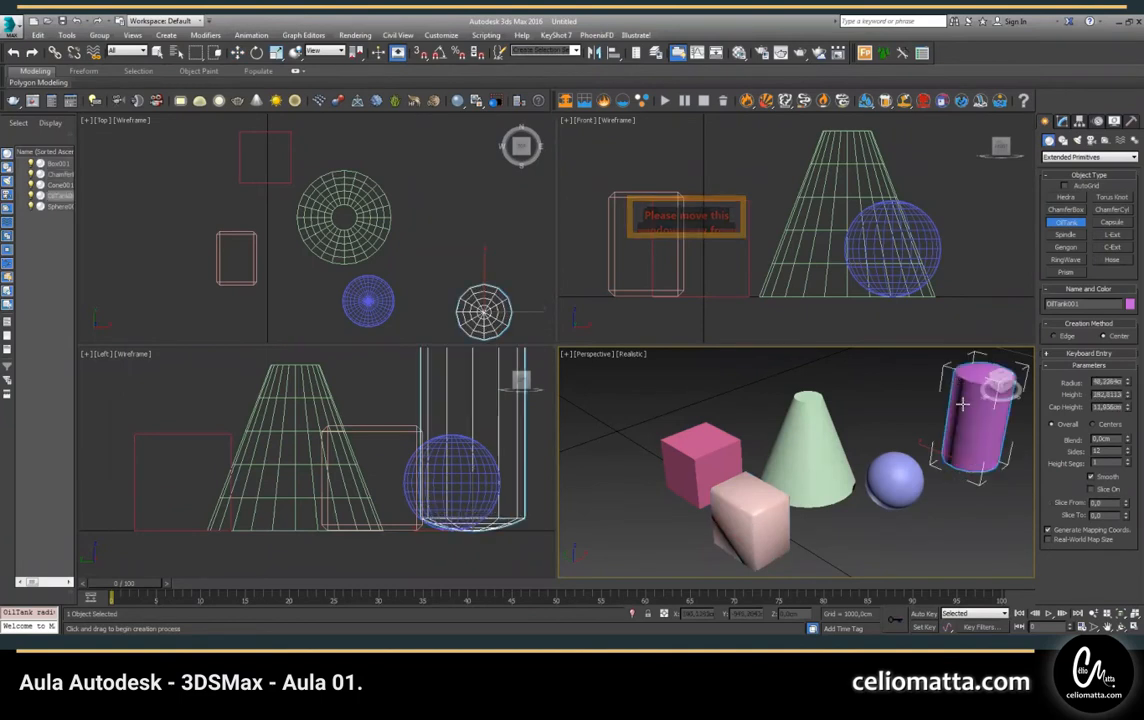
{"action": "left_click", "coordinate": [936, 367]}
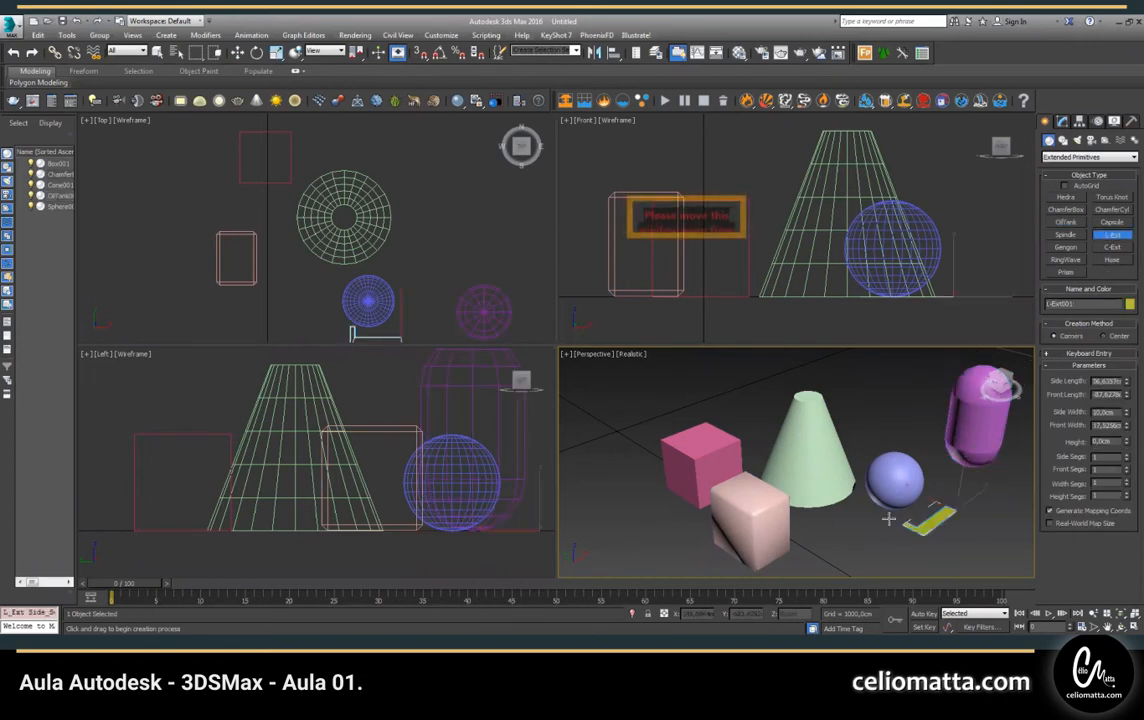
- Create an L-Ext about 87 by 97 cm and 165 cm high beside the sphere in the Perspective viewport
{"action": "left_click_drag", "start_coordinate": [867, 505], "coordinate": [872, 511]}
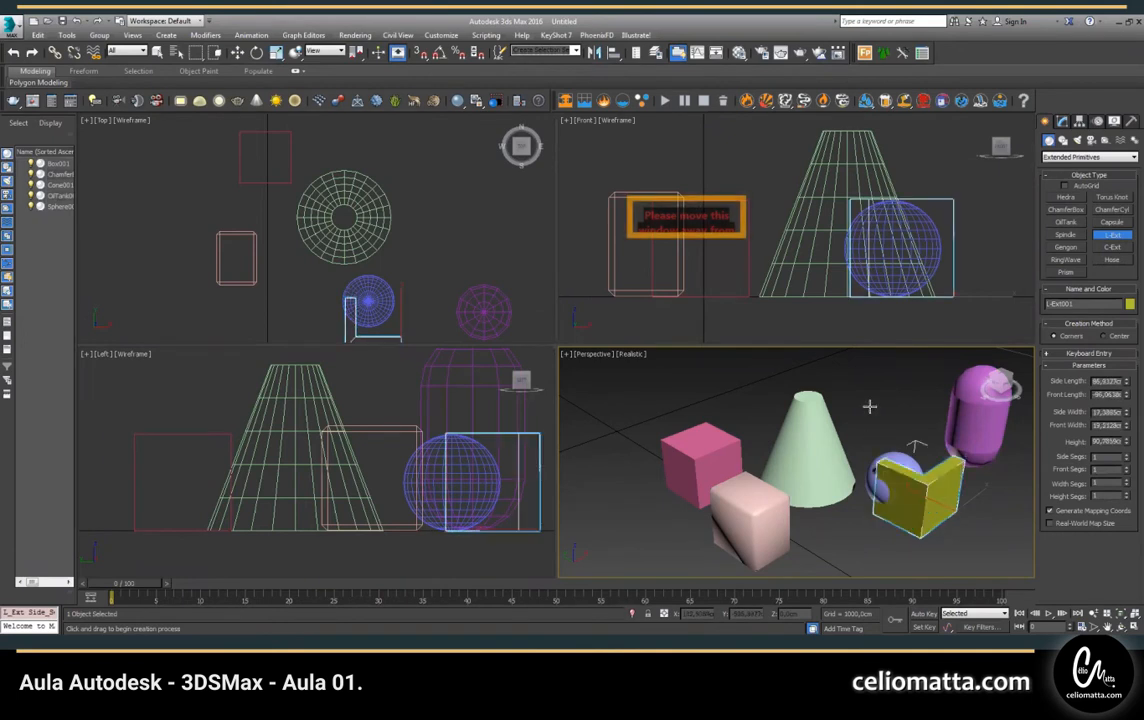
{"action": "left_click", "coordinate": [896, 356]}
{"action": "left_click", "coordinate": [931, 417]}
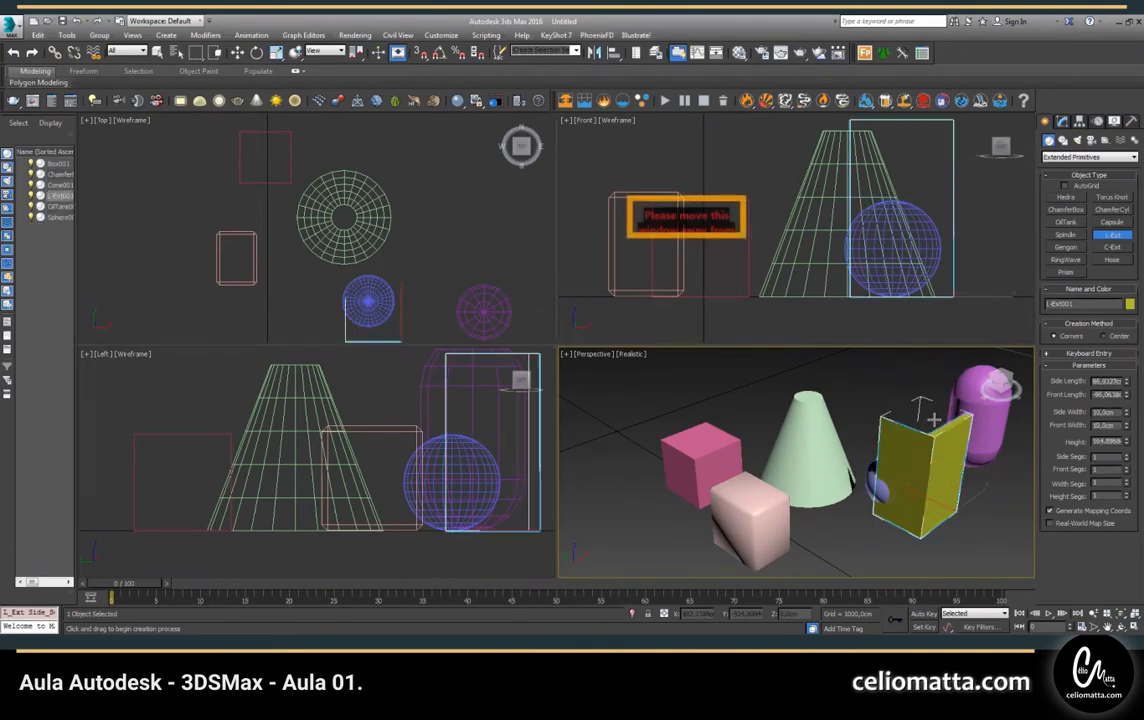
- Create a C-Ext in front of the cone, about 55 by 86 cm and 222 cm high, with walls about 11 cm thick
{"action": "left_click", "coordinate": [1112, 250]}
{"action": "mouse_move", "coordinate": [864, 517]}
{"action": "left_mouse_down"}
{"action": "mouse_move", "coordinate": [817, 540]}
{"action": "mouse_move", "coordinate": [826, 547]}
{"action": "left_mouse_up"}
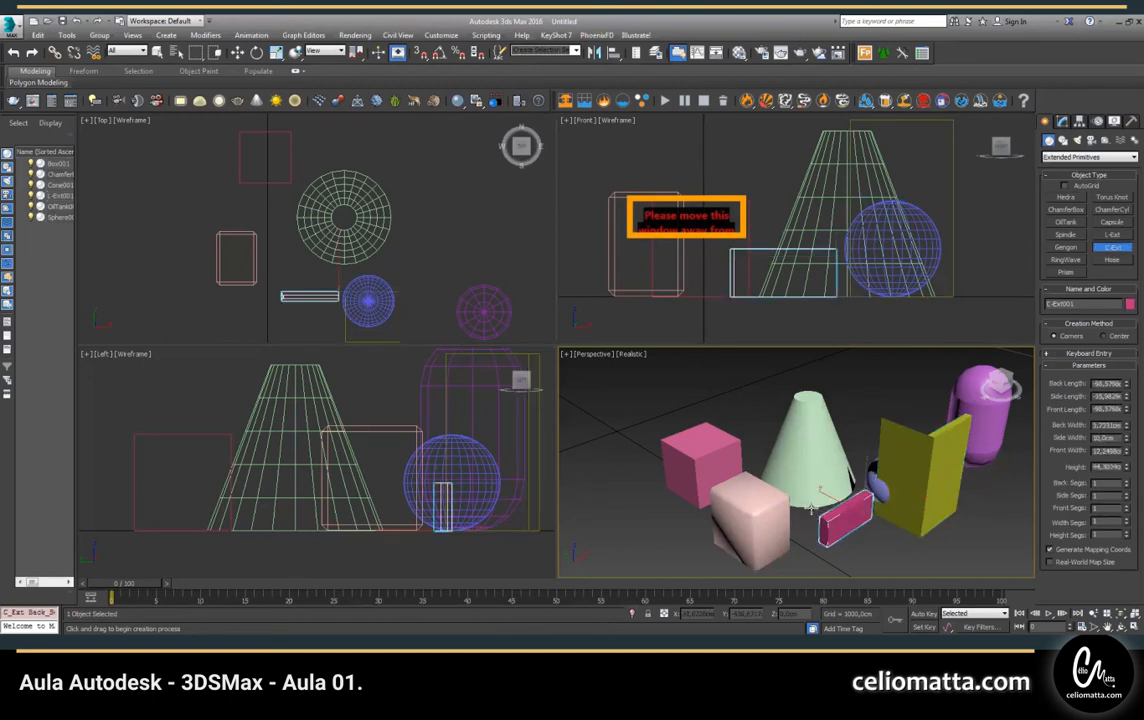
{"action": "right_click", "coordinate": [866, 539]}
{"action": "left_click_drag", "start_coordinate": [866, 539], "coordinate": [796, 529]}
{"action": "left_click", "coordinate": [817, 391]}
{"action": "left_click", "coordinate": [824, 365]}
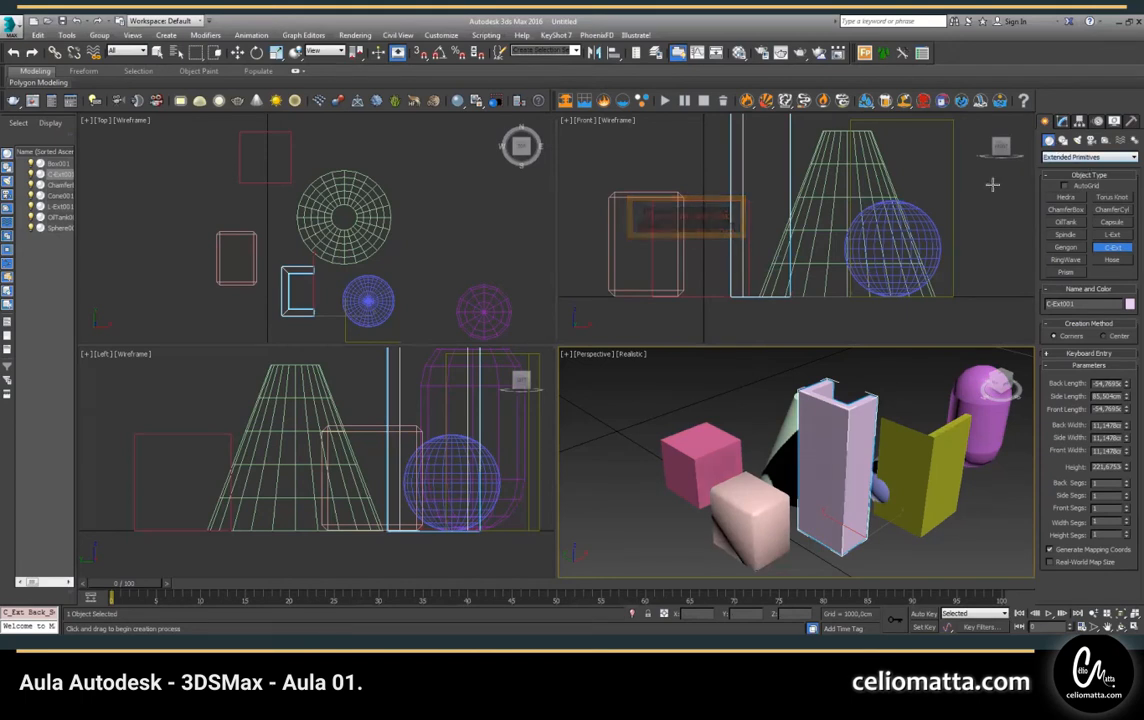
{"action": "left_click", "coordinate": [1056, 158]}
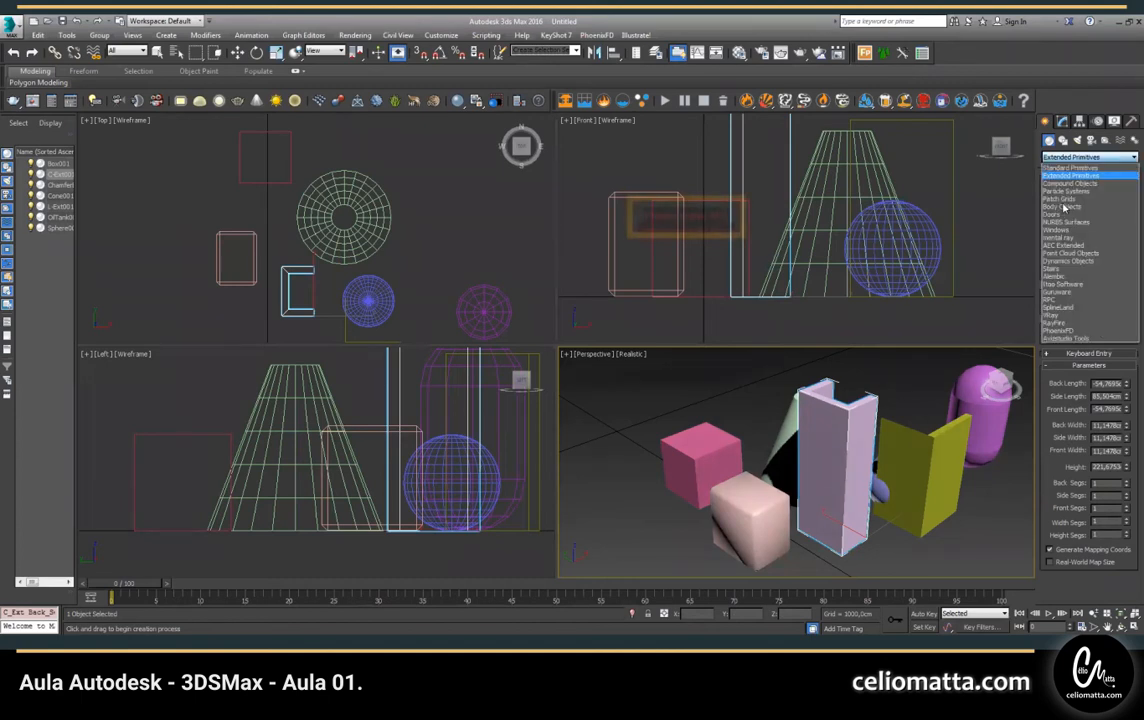
{"action": "left_click", "coordinate": [1044, 158]}
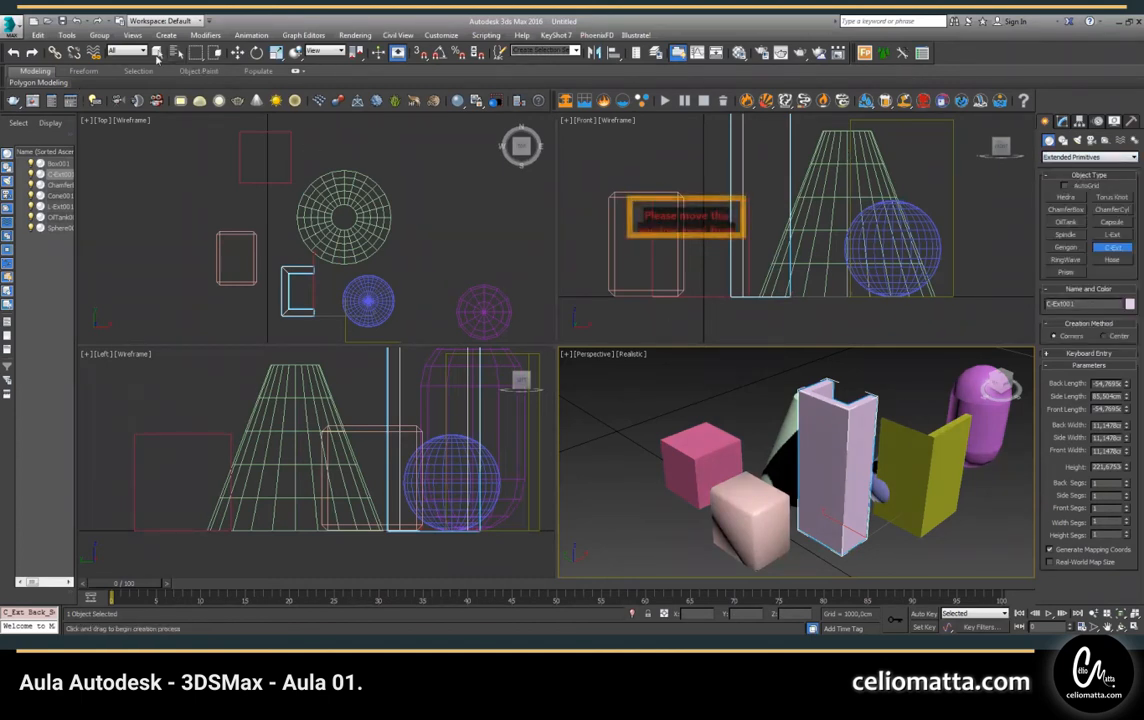
{"action": "key", "text": "h"}
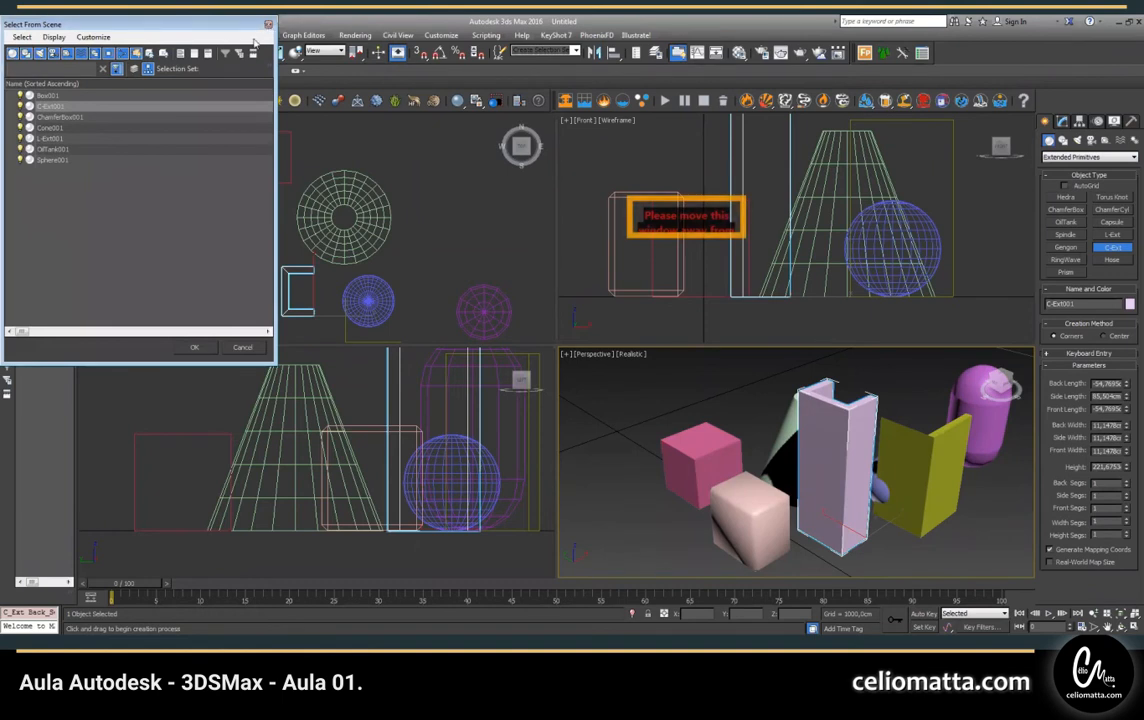
{"action": "key", "text": "Escape"}
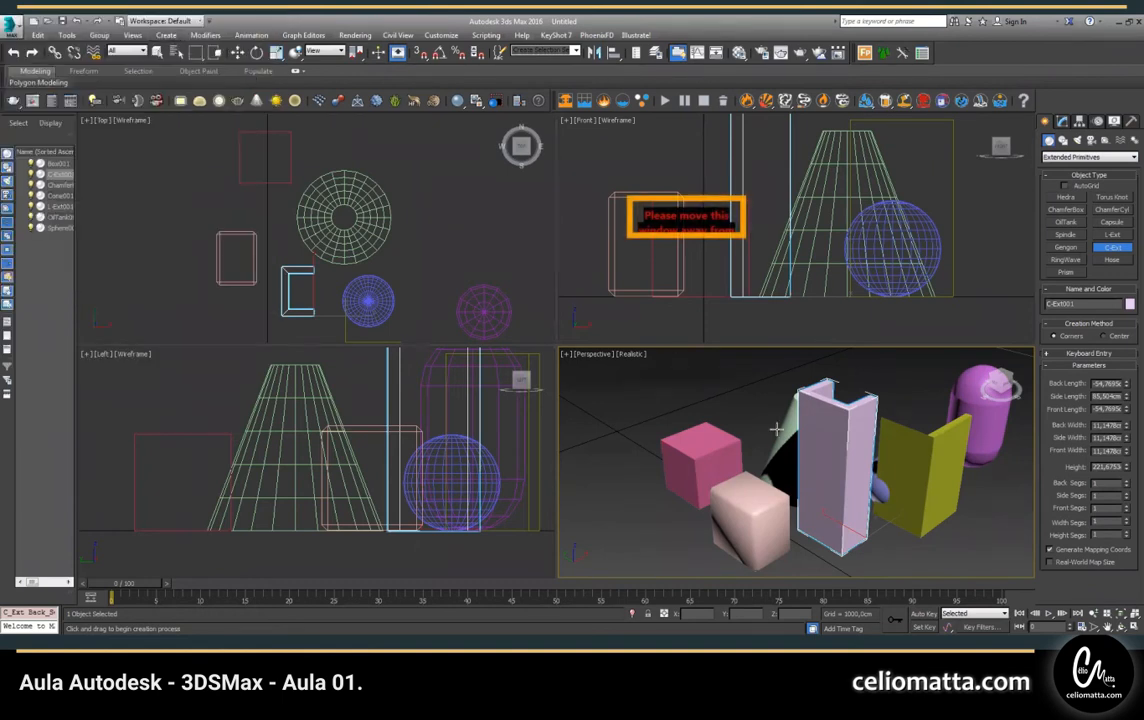
- Leave C-Ext creation for the Select Object tool and select the pink box in the Perspective viewport
{"action": "left_click", "coordinate": [179, 56]}
{"action": "left_click", "coordinate": [718, 451]}
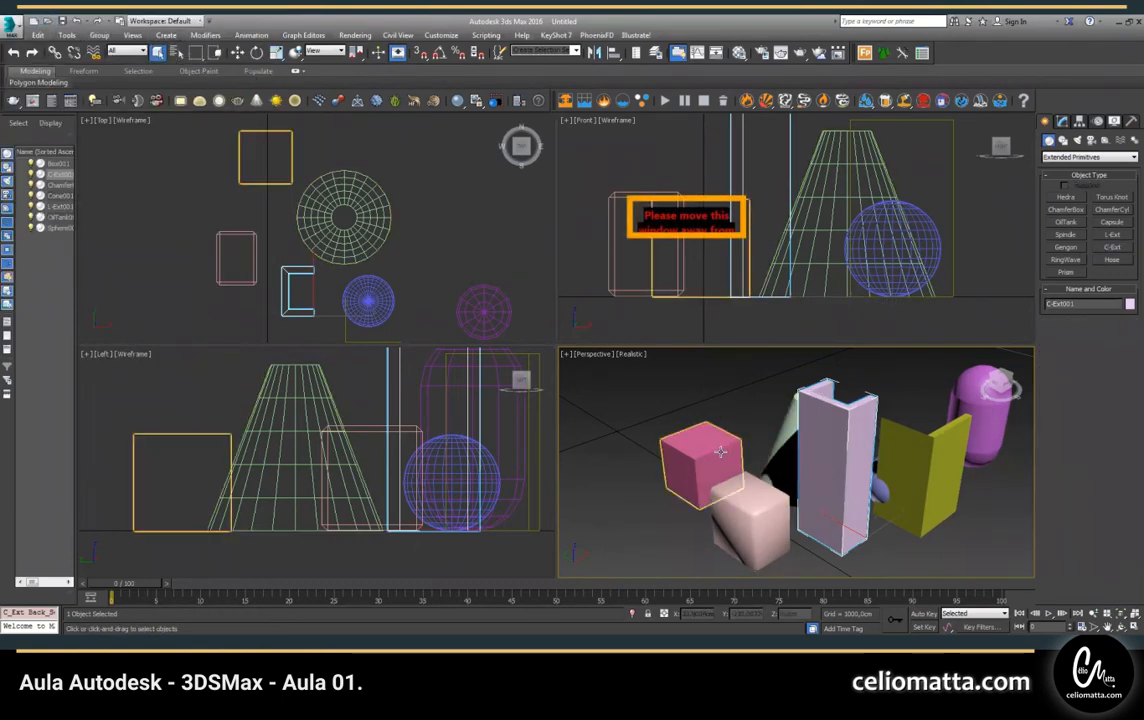
{"action": "left_click", "coordinate": [720, 450]}
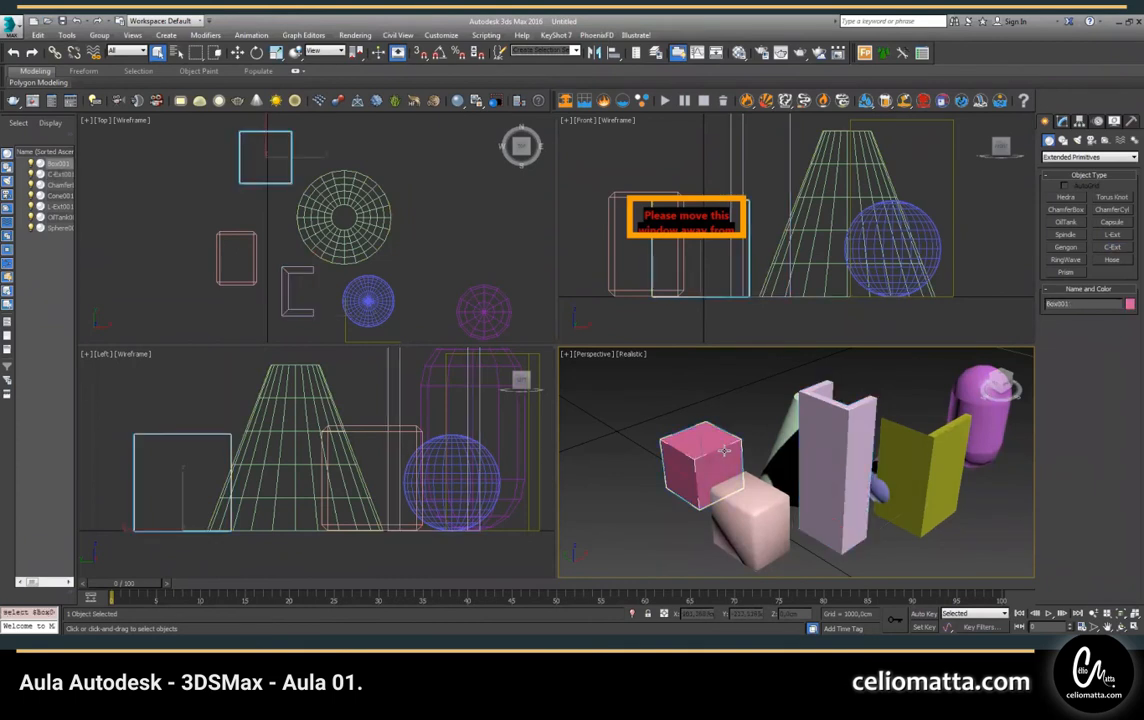
- Delete the box, ChamferBox, L-Ext, OilTank, sphere, cone and C-Ext to empty the scene
{"action": "key", "text": "Delete"}
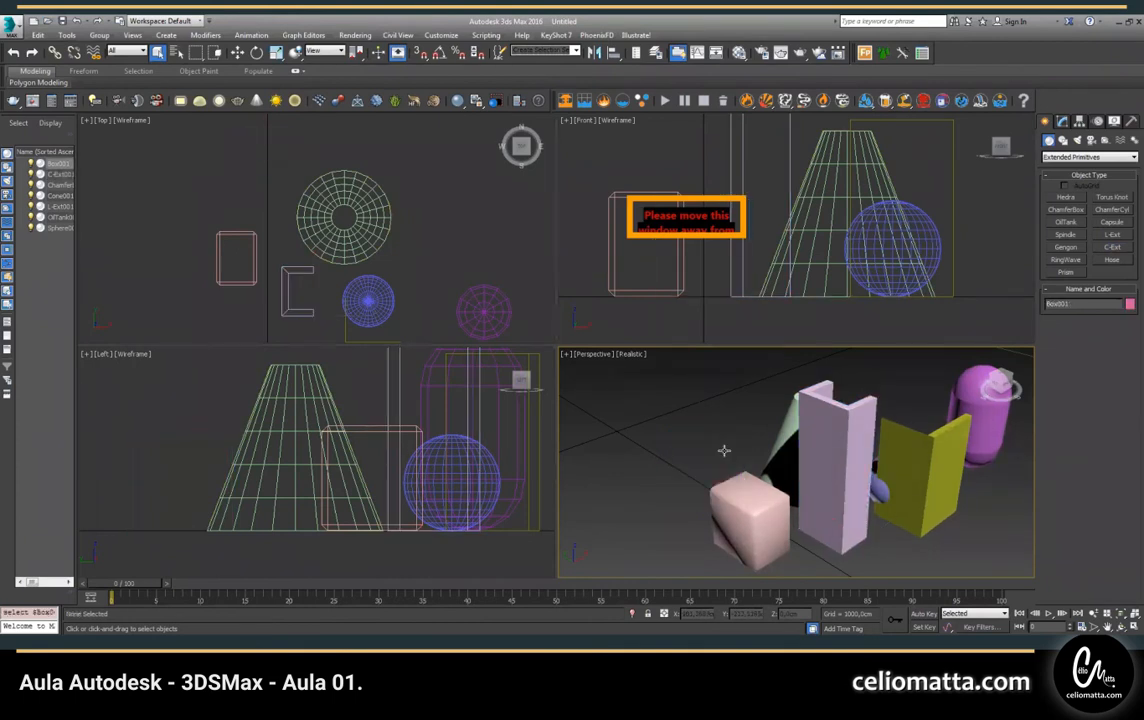
{"action": "left_click", "coordinate": [748, 515]}
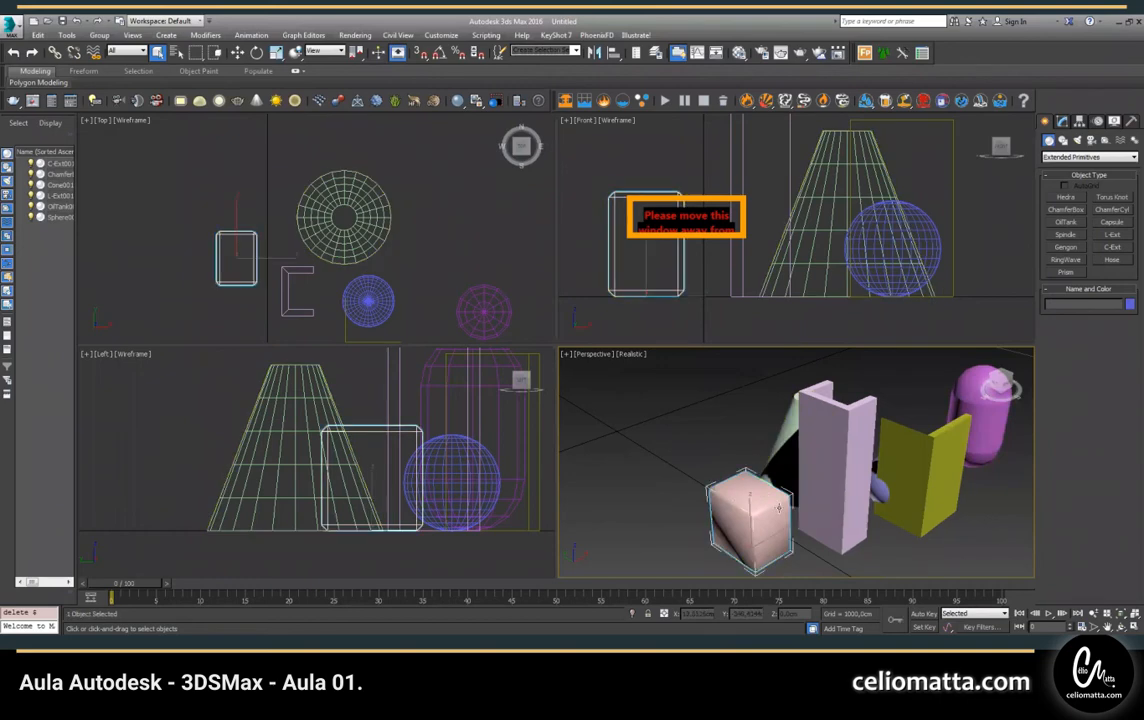
{"action": "key", "text": "Delete"}
{"action": "left_click", "coordinate": [931, 450]}
{"action": "key", "text": "Delete"}
{"action": "left_click", "coordinate": [985, 414]}
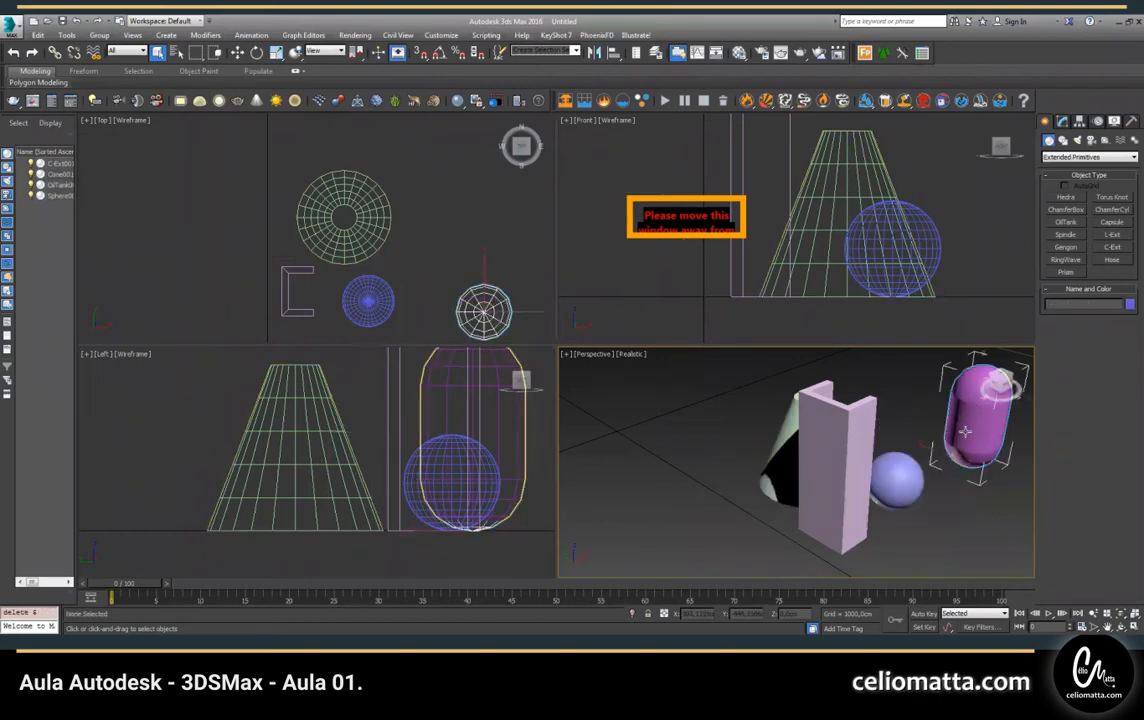
{"action": "key", "text": "Delete"}
{"action": "left_click", "coordinate": [895, 480]}
{"action": "key", "text": "Delete"}
{"action": "key", "text": "Delete"}
{"action": "left_click", "coordinate": [815, 440]}
{"action": "key", "text": "Delete"}
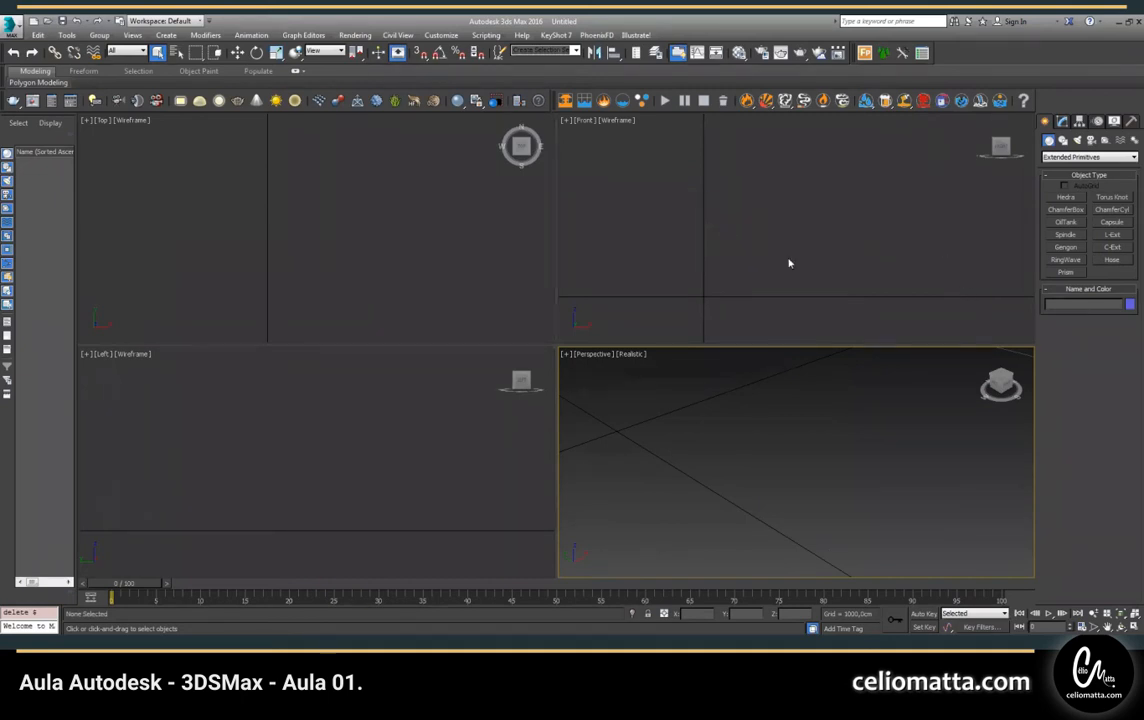
- Create a standard Box about 377 by 301 cm and 327 cm high around the grid centre in the Perspective viewport
{"action": "middle_click_drag", "start_coordinate": [700, 437], "coordinate": [855, 442]}
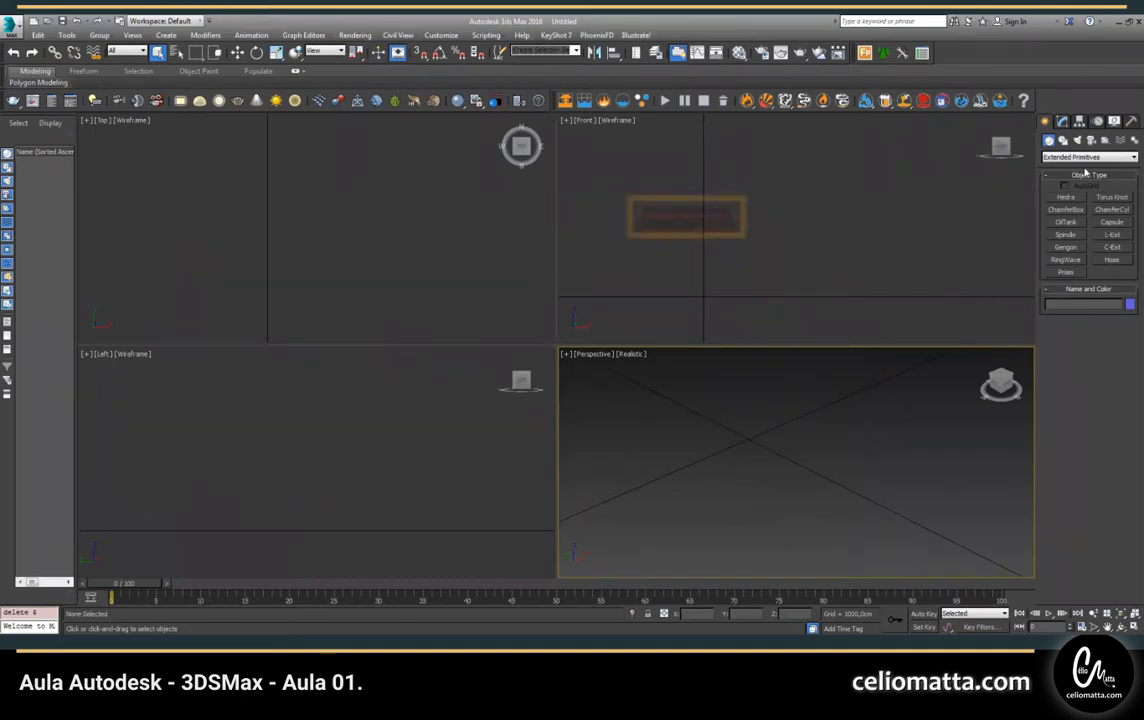
{"action": "left_click", "coordinate": [1052, 157]}
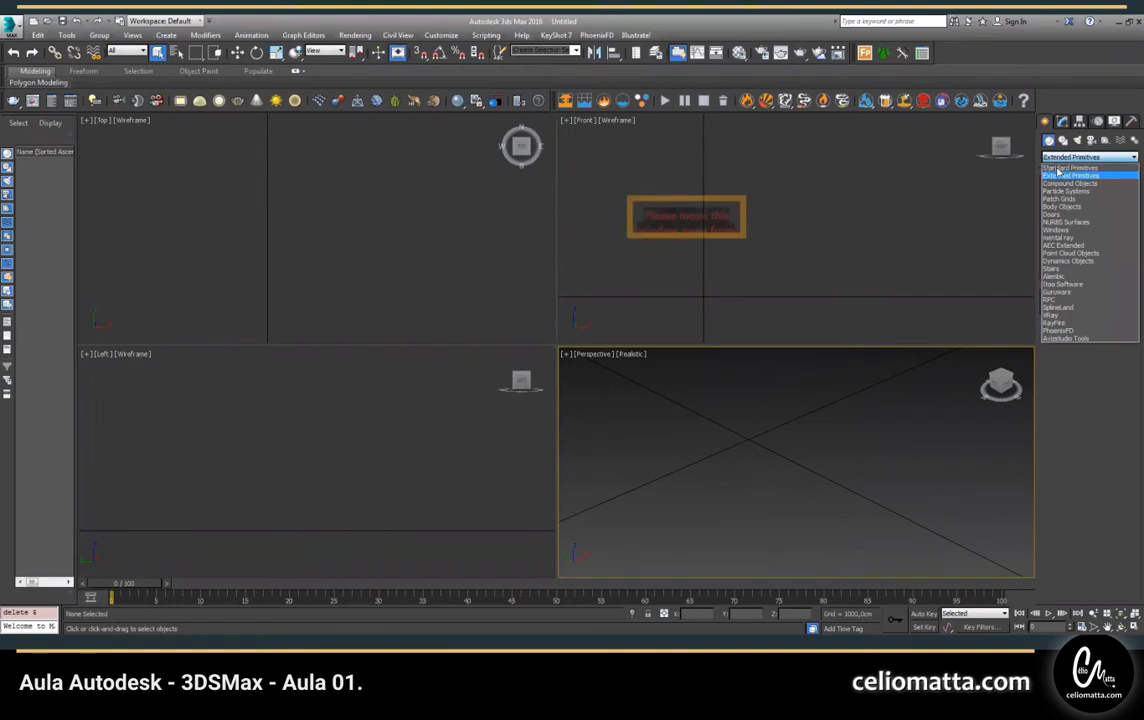
{"action": "left_click", "coordinate": [1061, 168]}
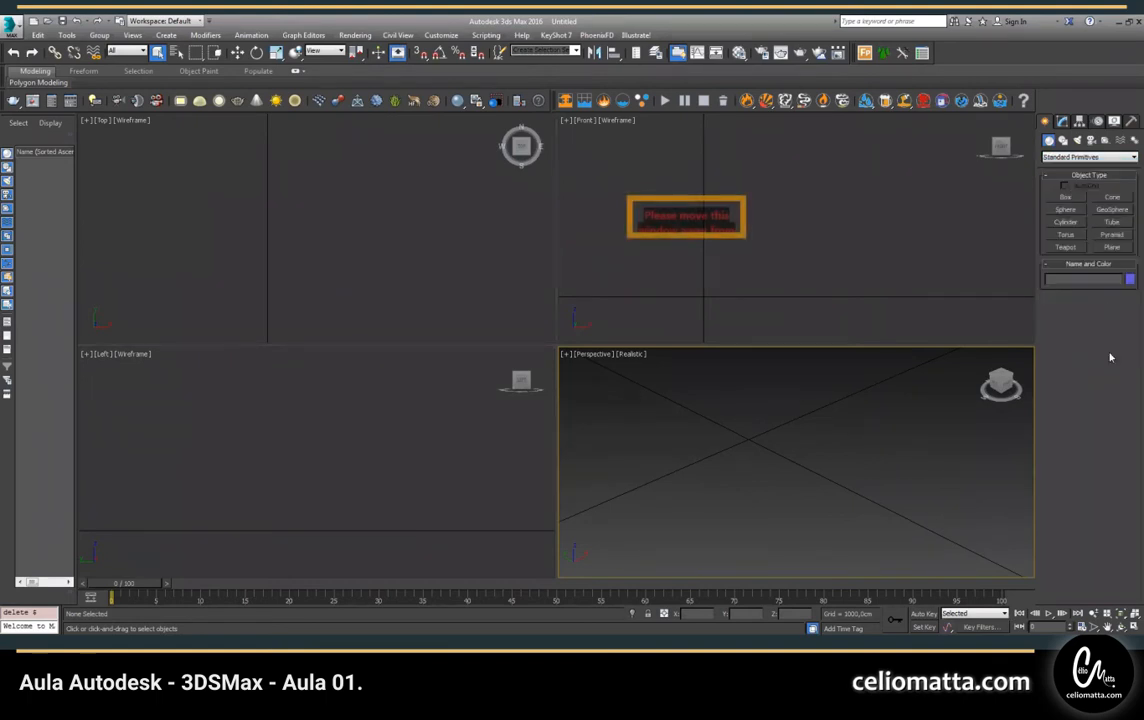
{"action": "left_click", "coordinate": [1065, 197]}
{"action": "left_click_drag", "start_coordinate": [659, 432], "coordinate": [894, 447]}
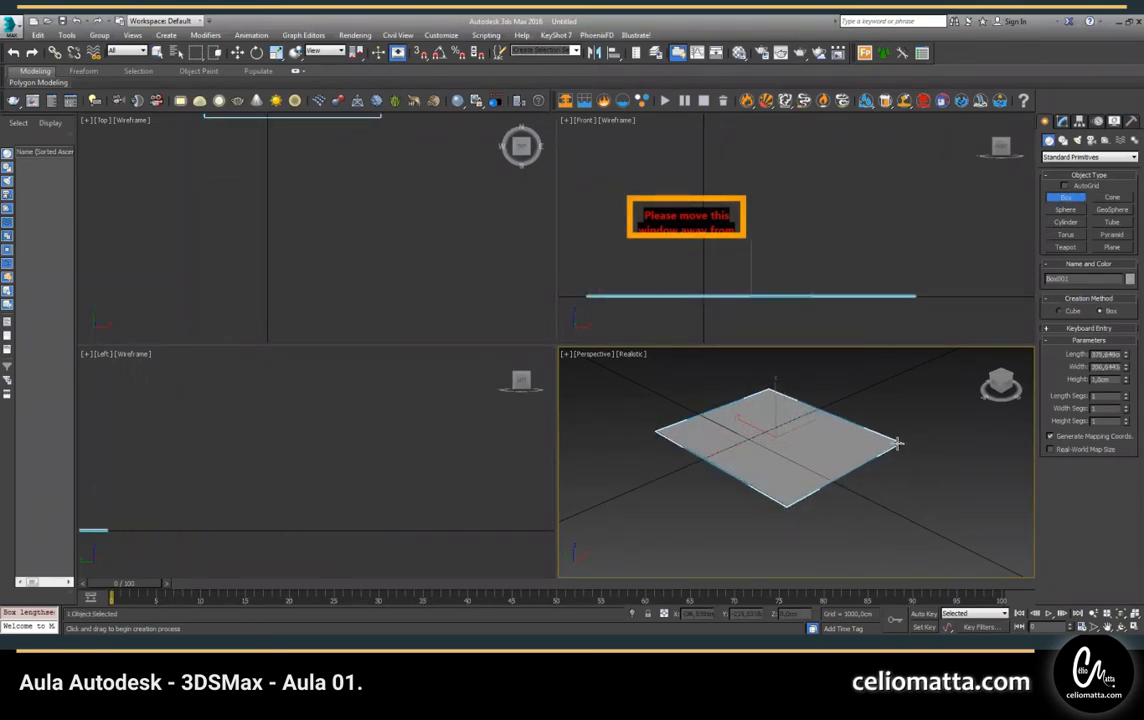
{"action": "left_click", "coordinate": [868, 287]}
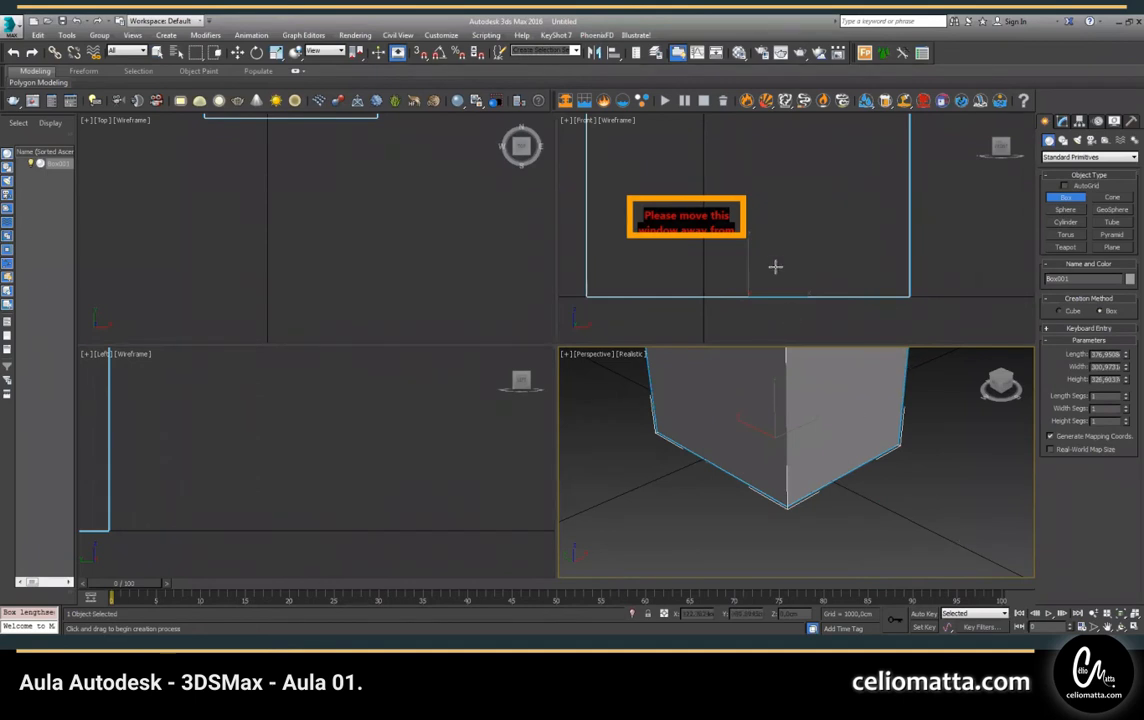
- Set the box's length, width and height to 90 cm each
{"action": "double_click", "coordinate": [1105, 355]}
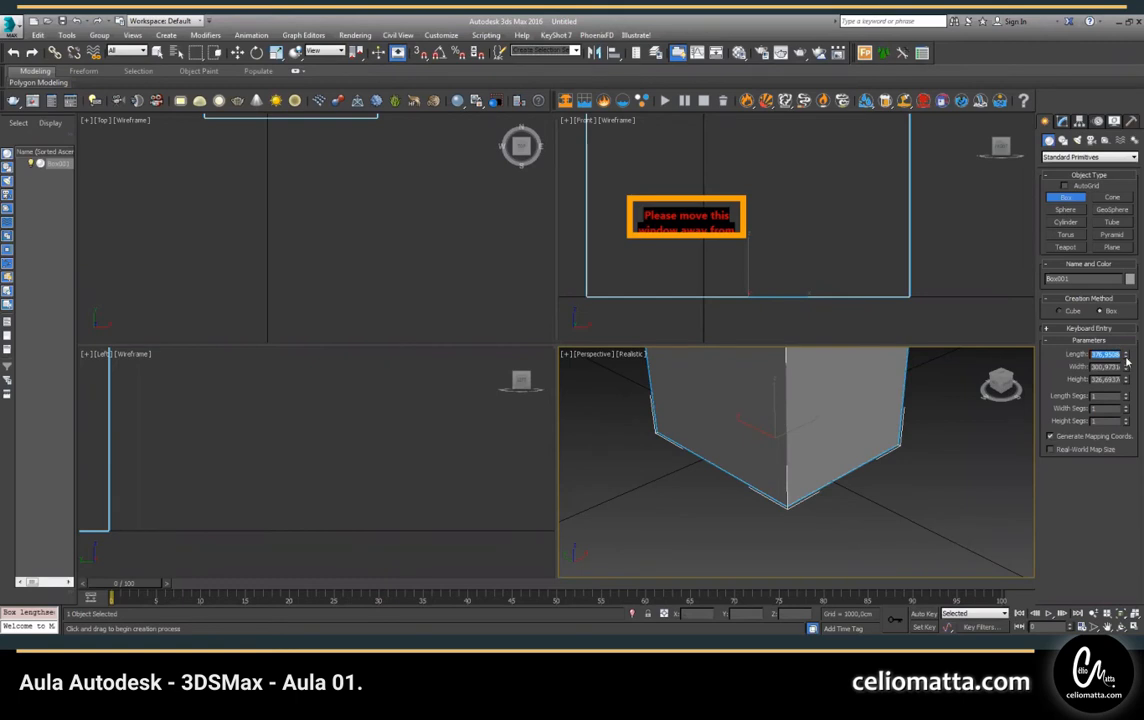
{"action": "type", "text": "80"}
{"action": "key", "text": "Tab"}
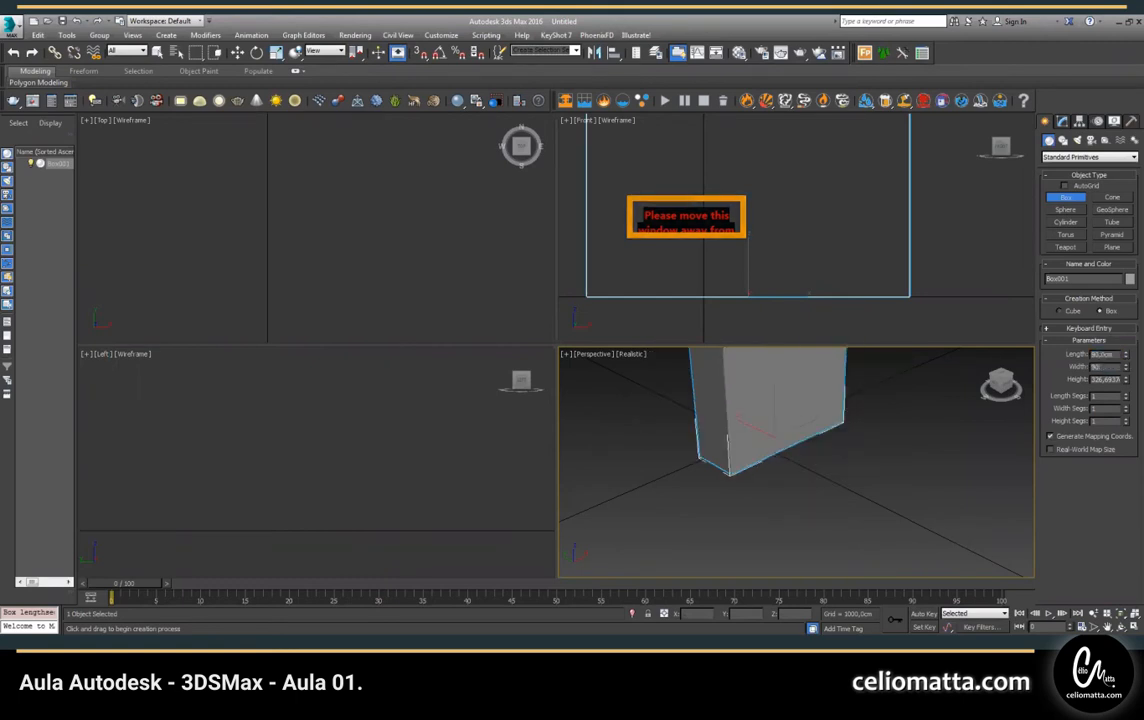
{"action": "type", "text": "80"}
{"action": "key", "text": "Tab"}
{"action": "type", "text": "80"}
{"action": "key", "text": "Return"}
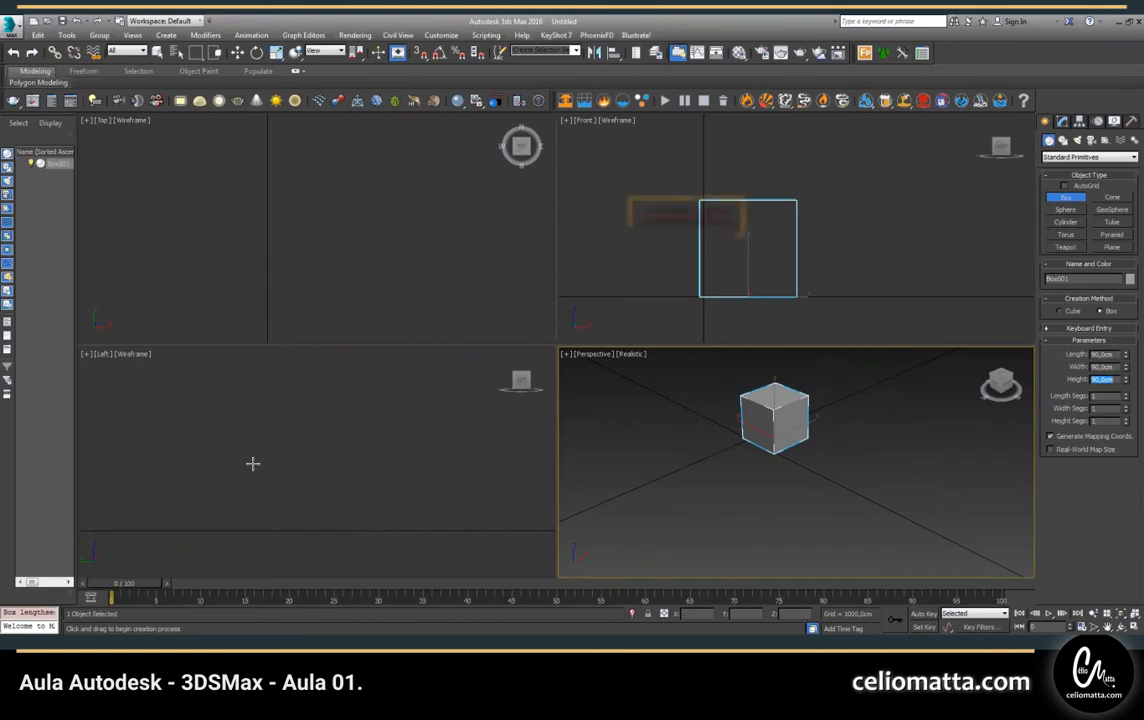
- Move the box to about X -28.6 cm and Y -8 cm, near the origin
{"action": "left_click", "coordinate": [763, 297]}
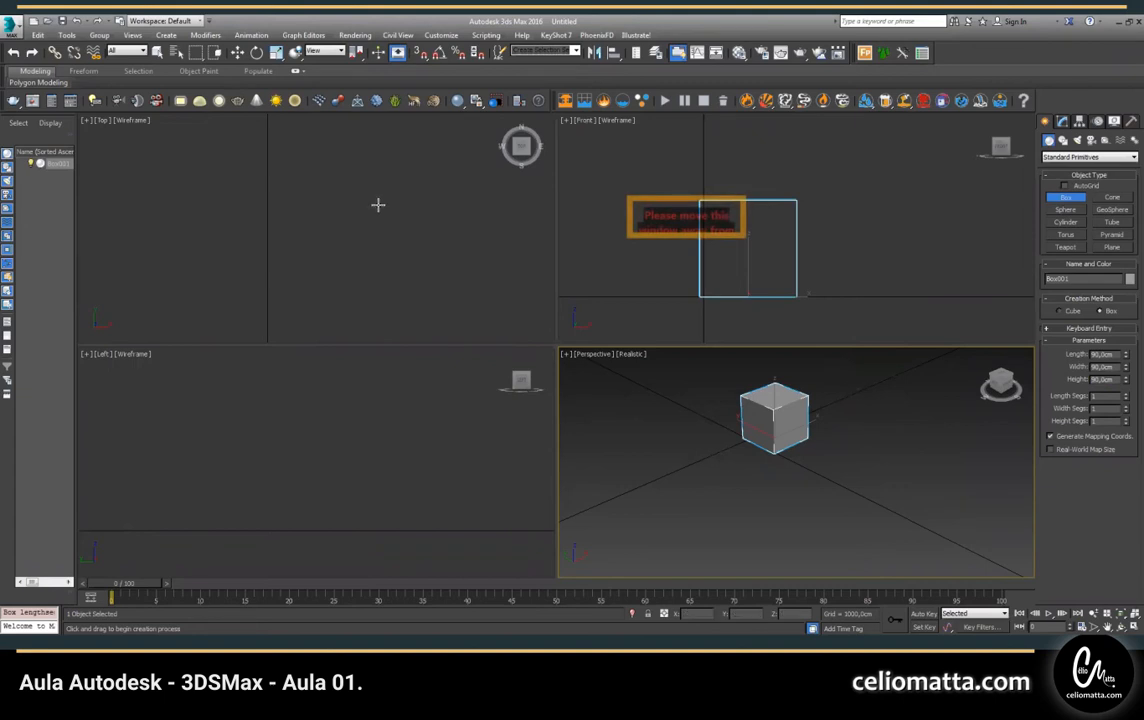
{"action": "left_click", "coordinate": [238, 52]}
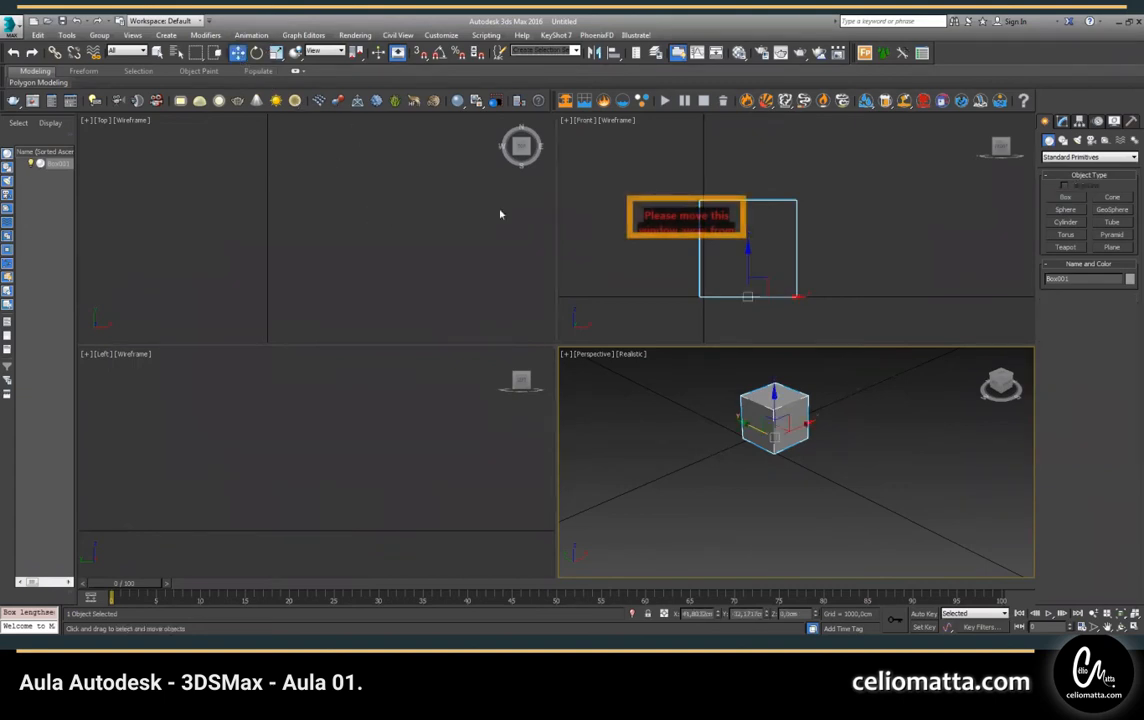
{"action": "left_click_drag", "start_coordinate": [803, 436], "coordinate": [728, 442]}
- Frame the box in all viewports, maximize the Perspective viewport and deselect the box
{"action": "left_click", "coordinate": [1122, 619]}
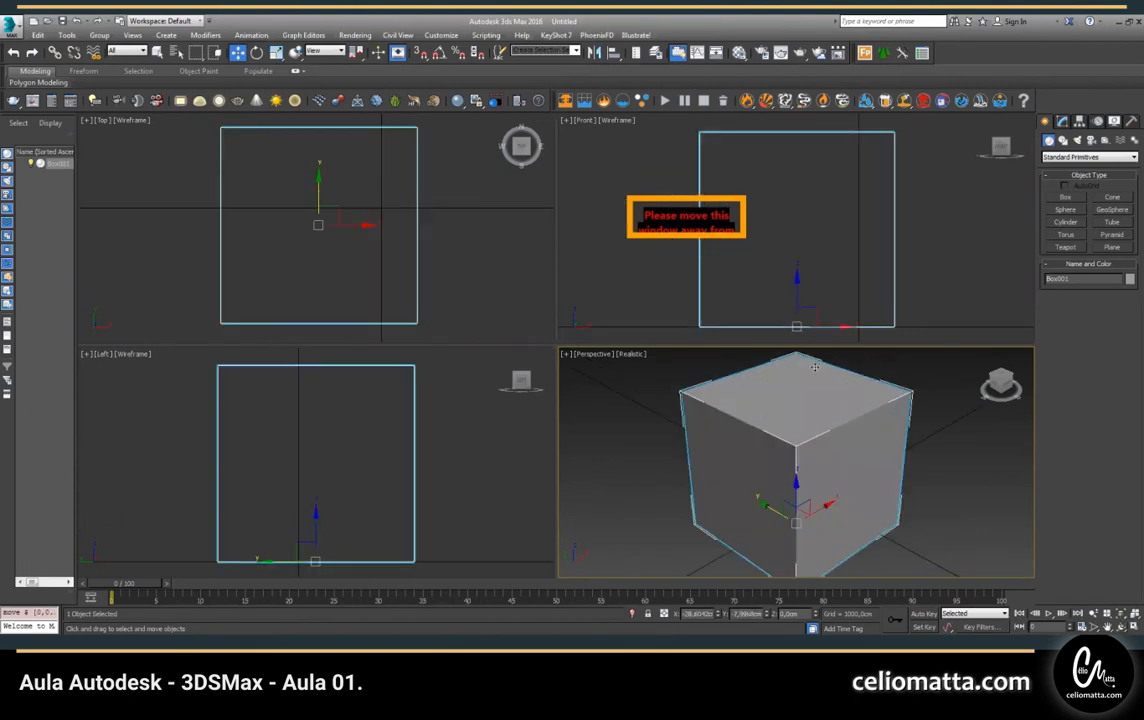
{"action": "left_click", "coordinate": [1132, 624]}
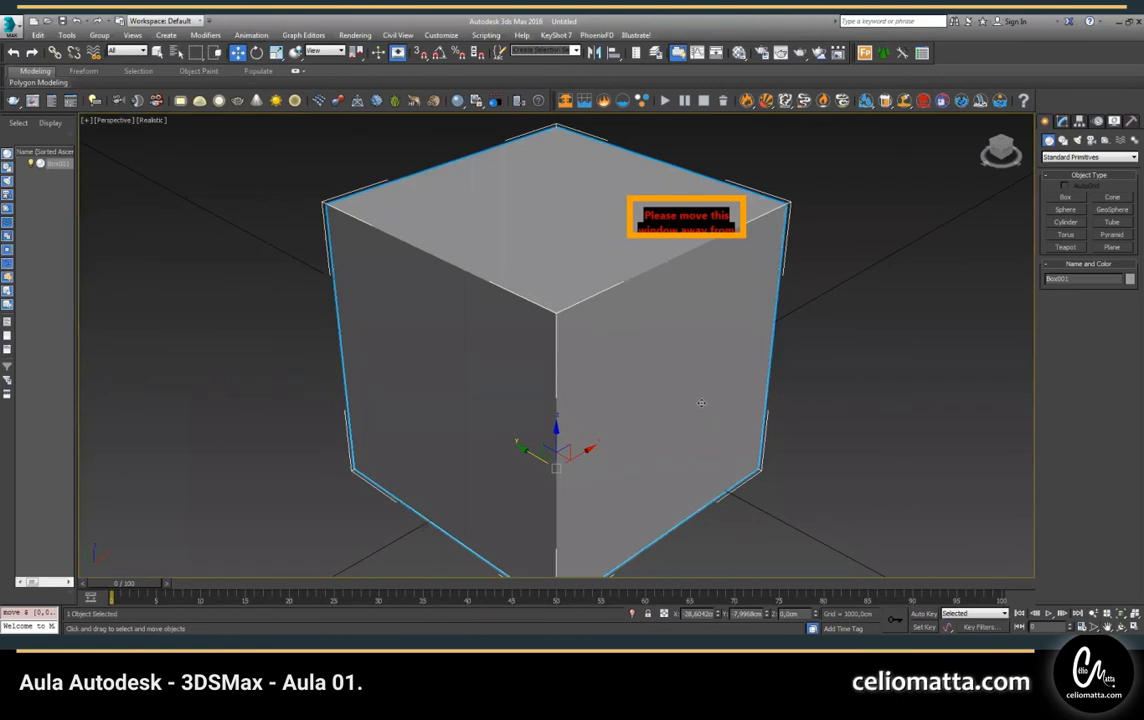
{"action": "left_click", "coordinate": [820, 404]}
{"action": "scroll", "coordinate": [819, 404], "scroll_direction": "down", "scroll_amount": 4}
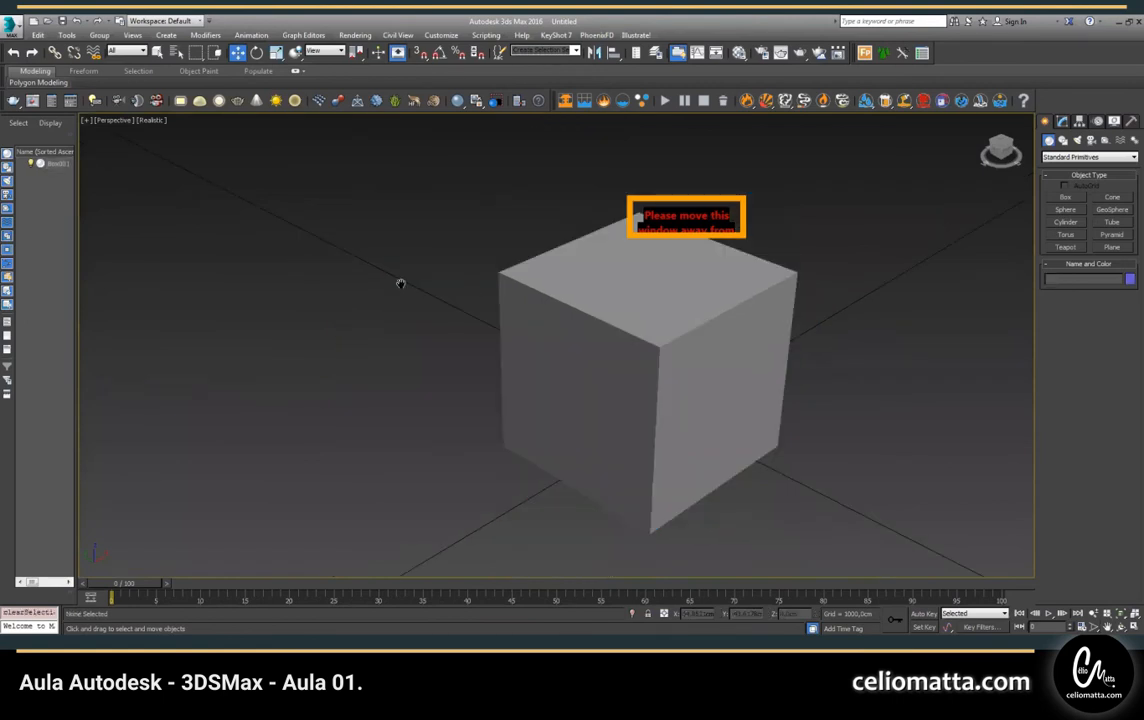
{"action": "middle_click_drag", "start_coordinate": [400, 284], "coordinate": [304, 255]}
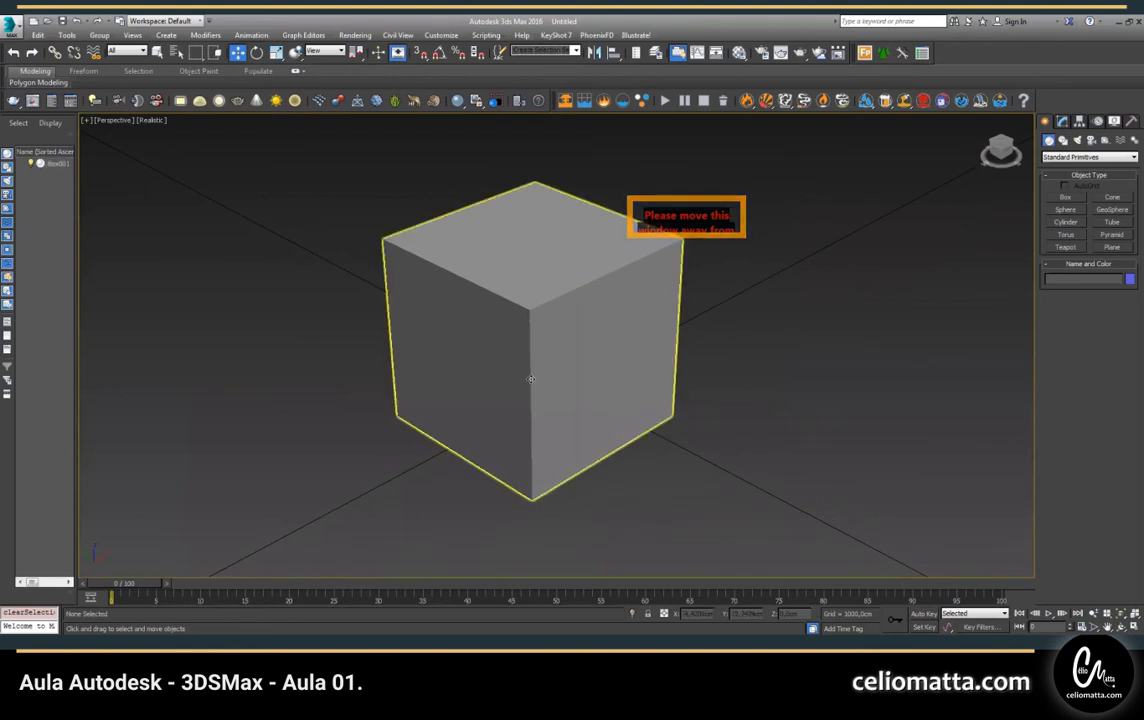
- Select the box and move it back and forth along the Y axis, leaving it at about Y -23 cm
{"action": "left_click", "coordinate": [471, 335]}
{"action": "left_click_drag", "start_coordinate": [504, 399], "coordinate": [400, 313]}
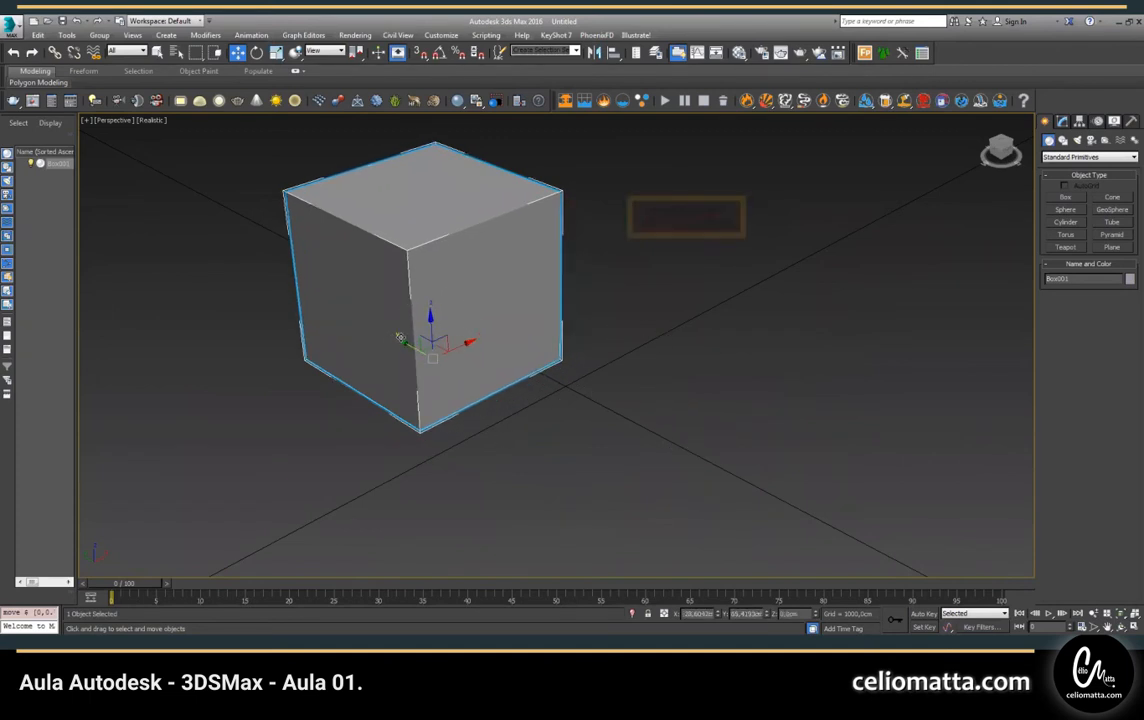
{"action": "left_click_drag", "start_coordinate": [402, 341], "coordinate": [511, 397]}
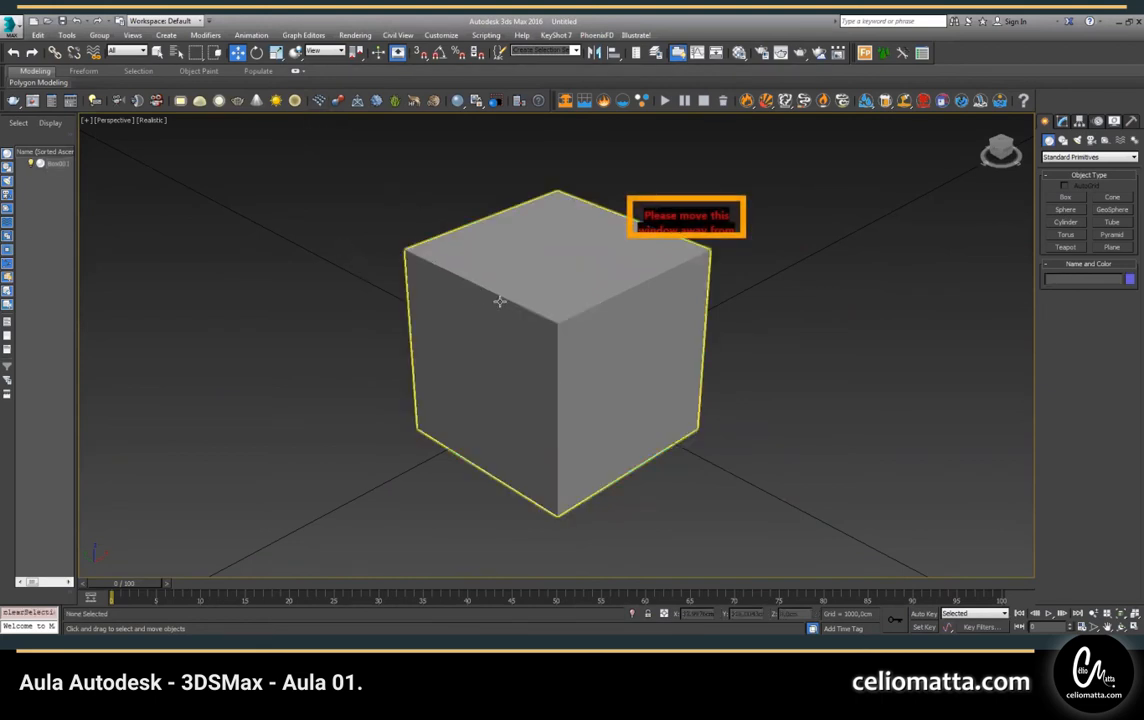
- With the box selected, switch the Perspective viewport's shading to Wireframe, then Facets, and back to Realistic
{"action": "left_click", "coordinate": [526, 324]}
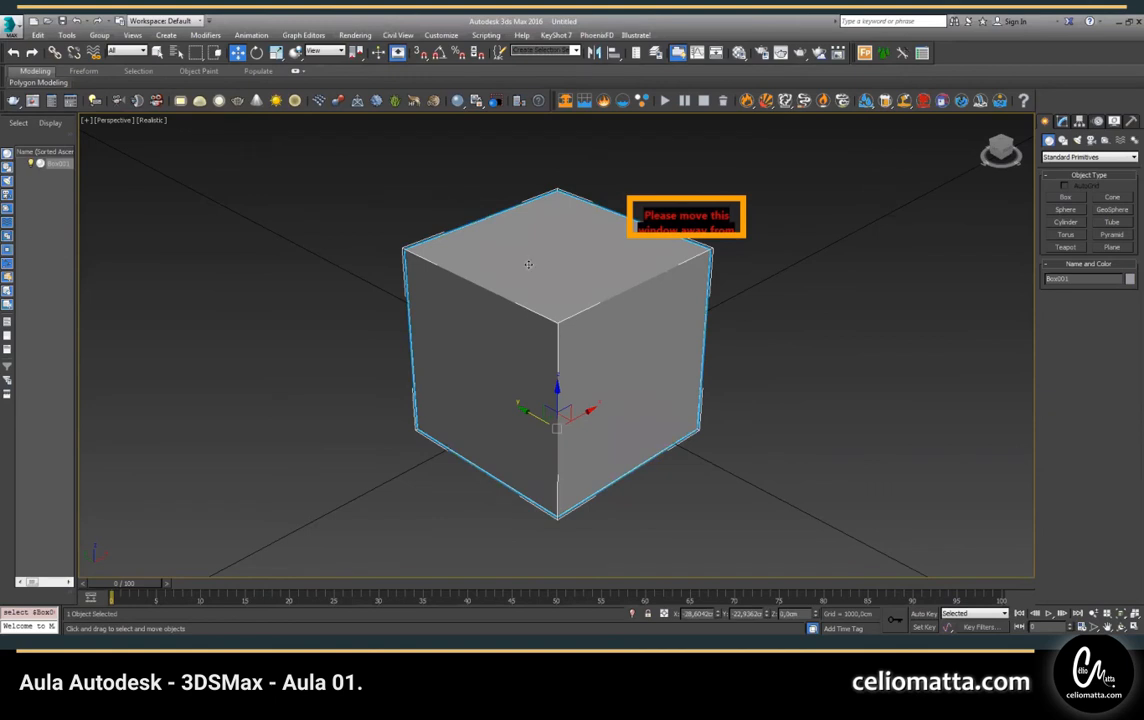
{"action": "left_click", "coordinate": [158, 121]}
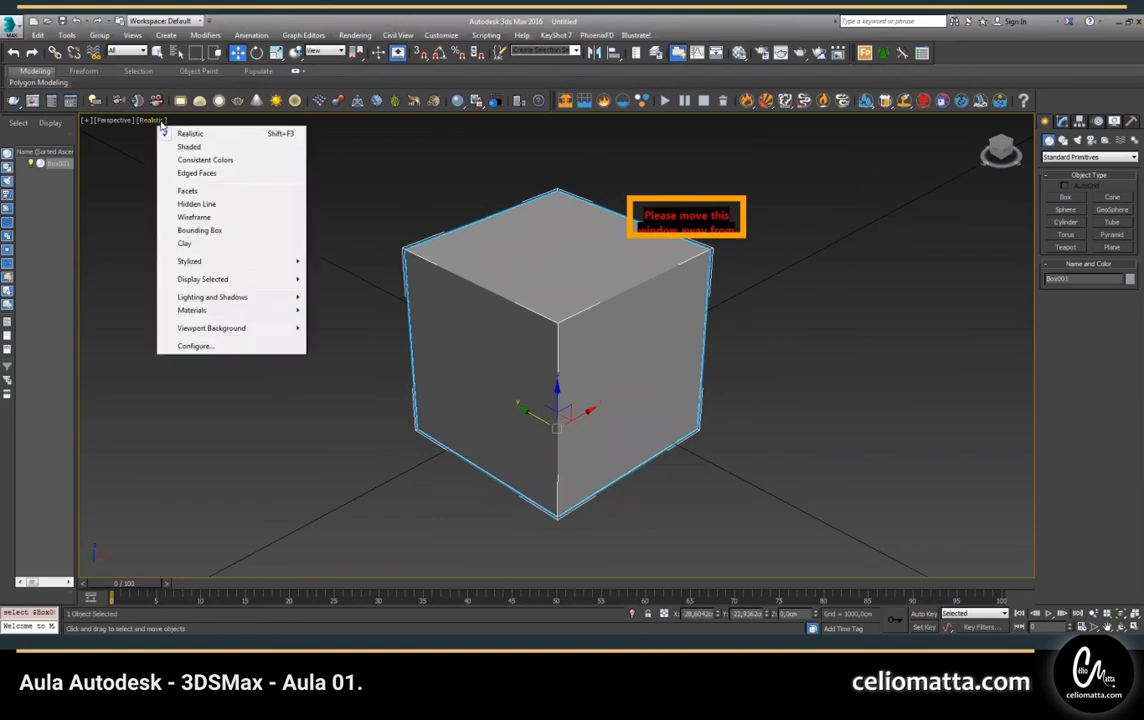
{"action": "left_click", "coordinate": [195, 217]}
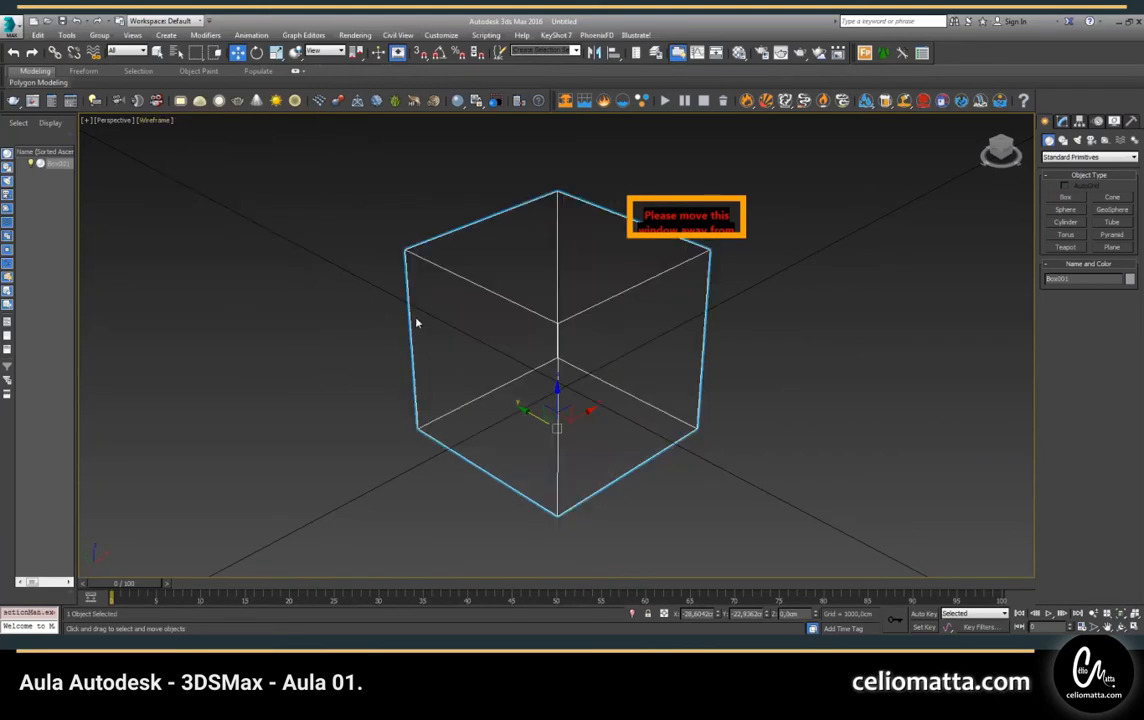
{"action": "left_click", "coordinate": [154, 120]}
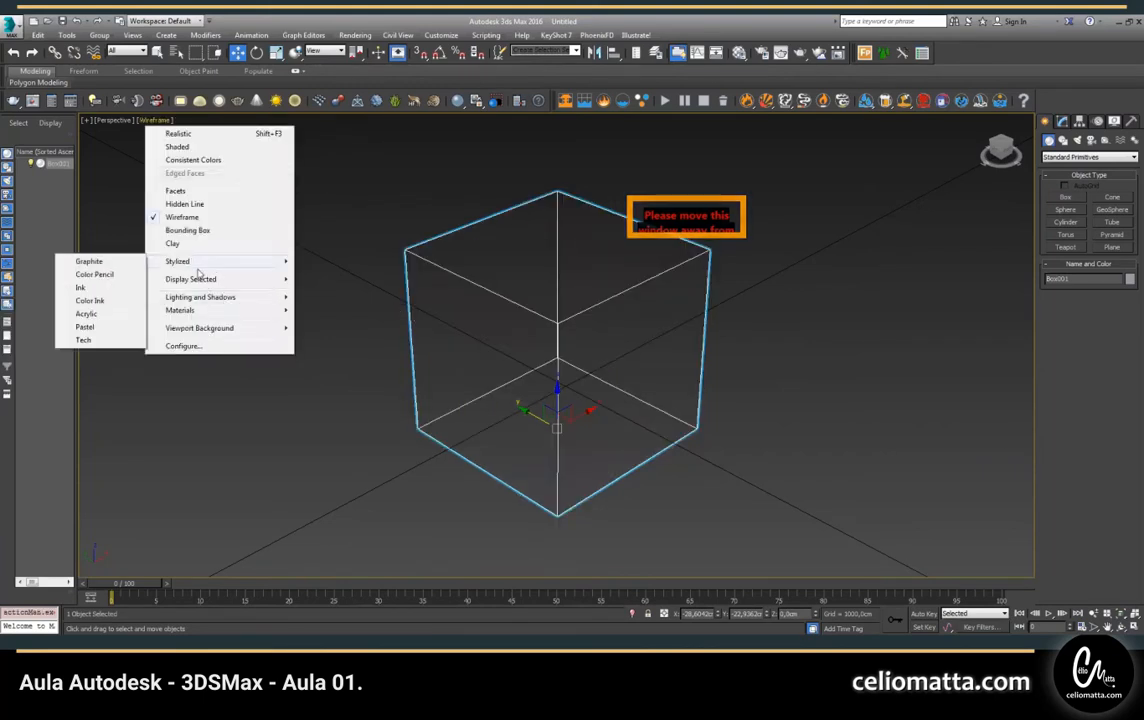
{"action": "left_click", "coordinate": [175, 191]}
{"action": "left_click", "coordinate": [148, 120]}
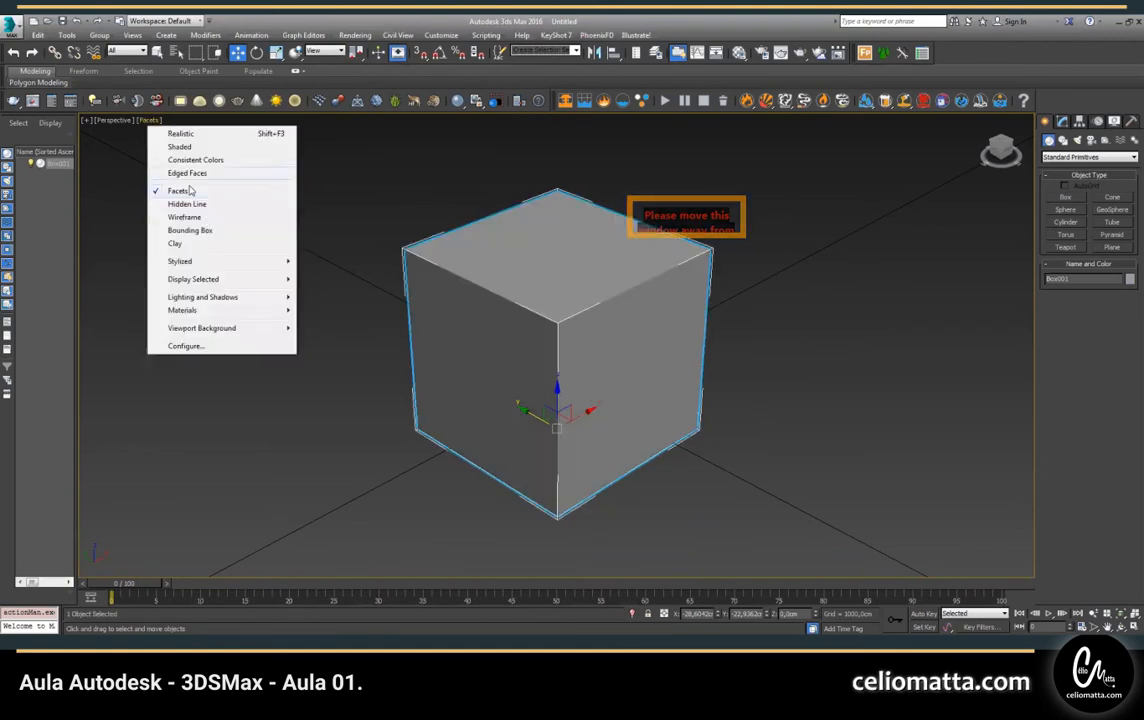
{"action": "left_click", "coordinate": [181, 134]}
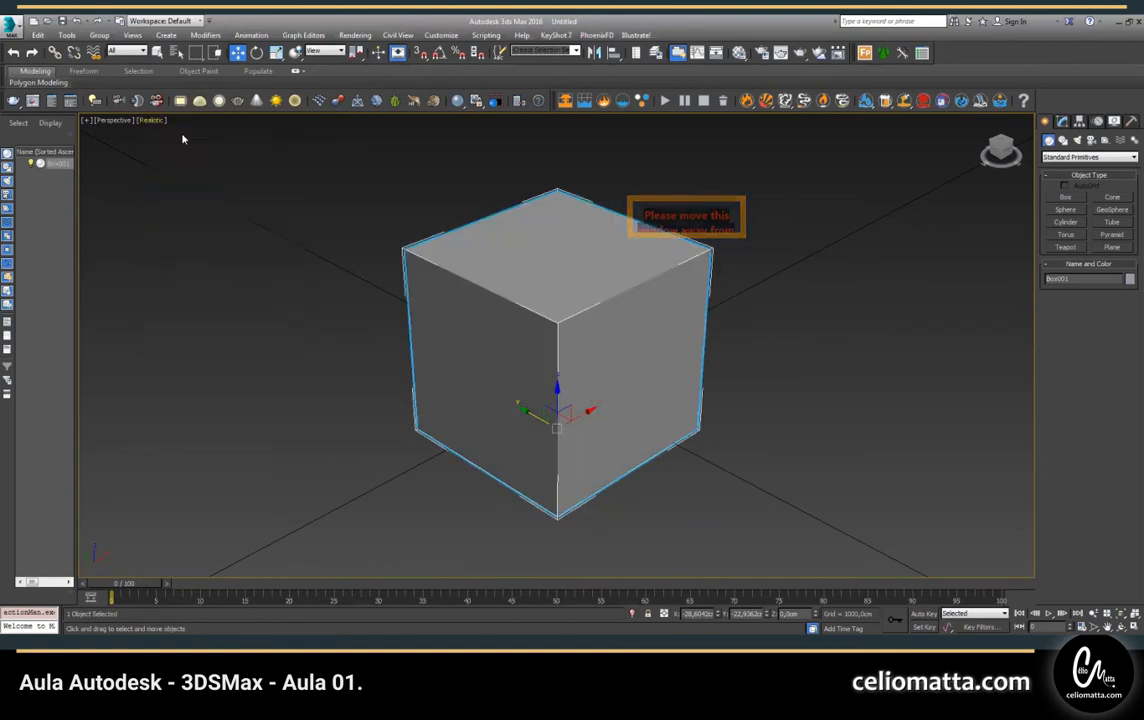
- Deselect the box and toggle the Perspective viewport repeatedly between Wireframe and Realistic shading
{"action": "left_click", "coordinate": [356, 215]}
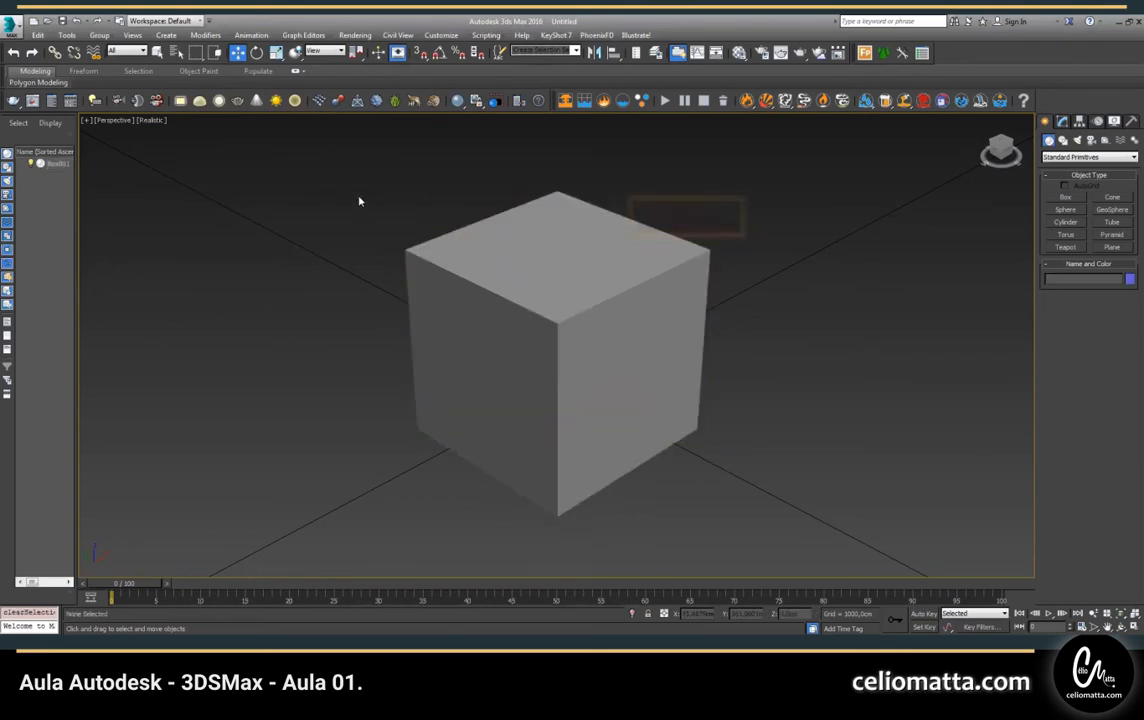
{"action": "key", "text": "F3"}
{"action": "key", "text": "F3"}
{"action": "key", "text": "F3"}
{"action": "key", "text": "F3"}
{"action": "key", "text": "F3"}
{"action": "key", "text": "F3"}
{"action": "key", "text": "F3"}
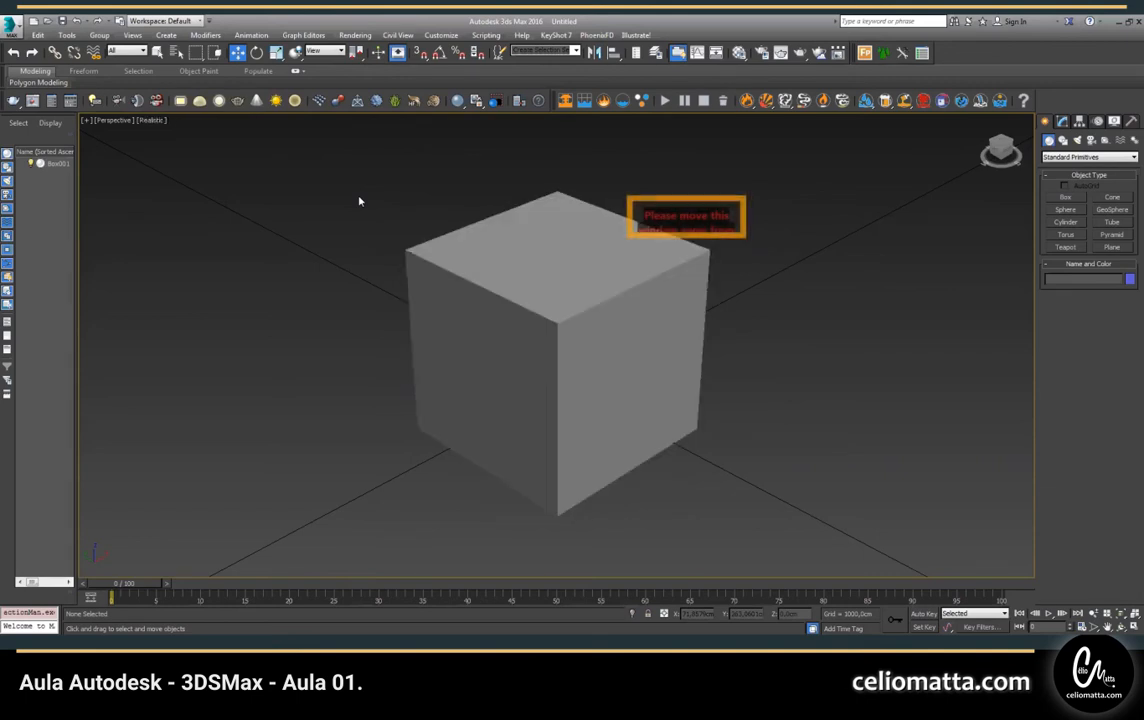
{"action": "left_click", "coordinate": [641, 311]}
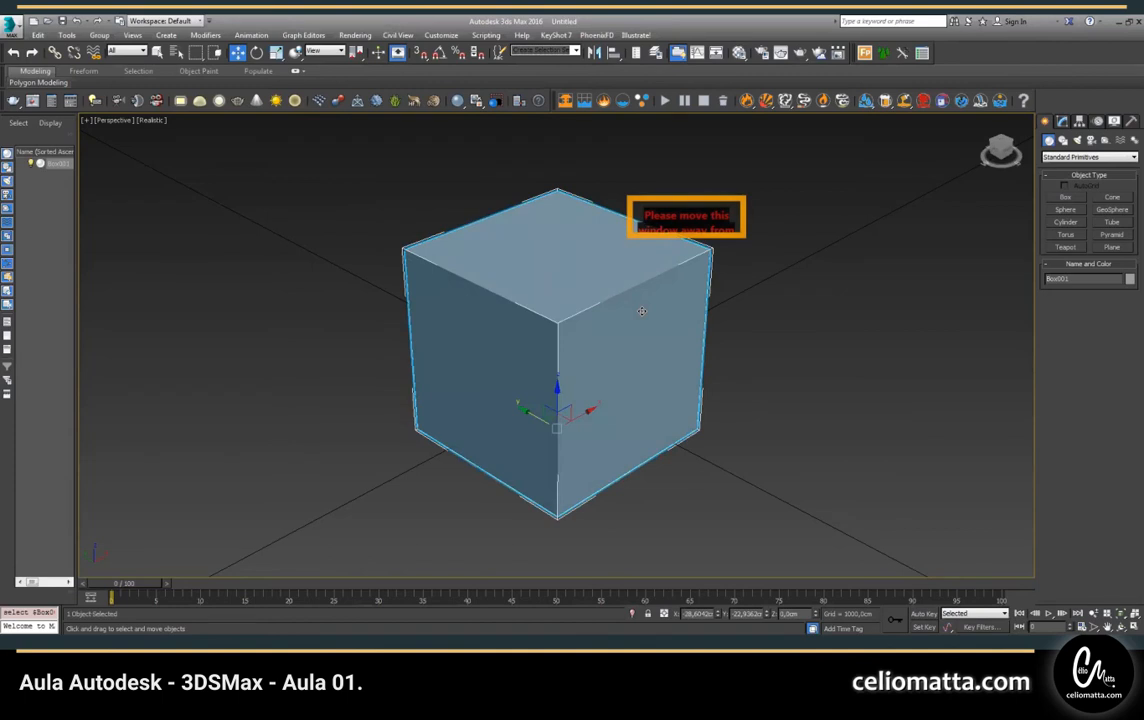
{"action": "left_click", "coordinate": [285, 398]}
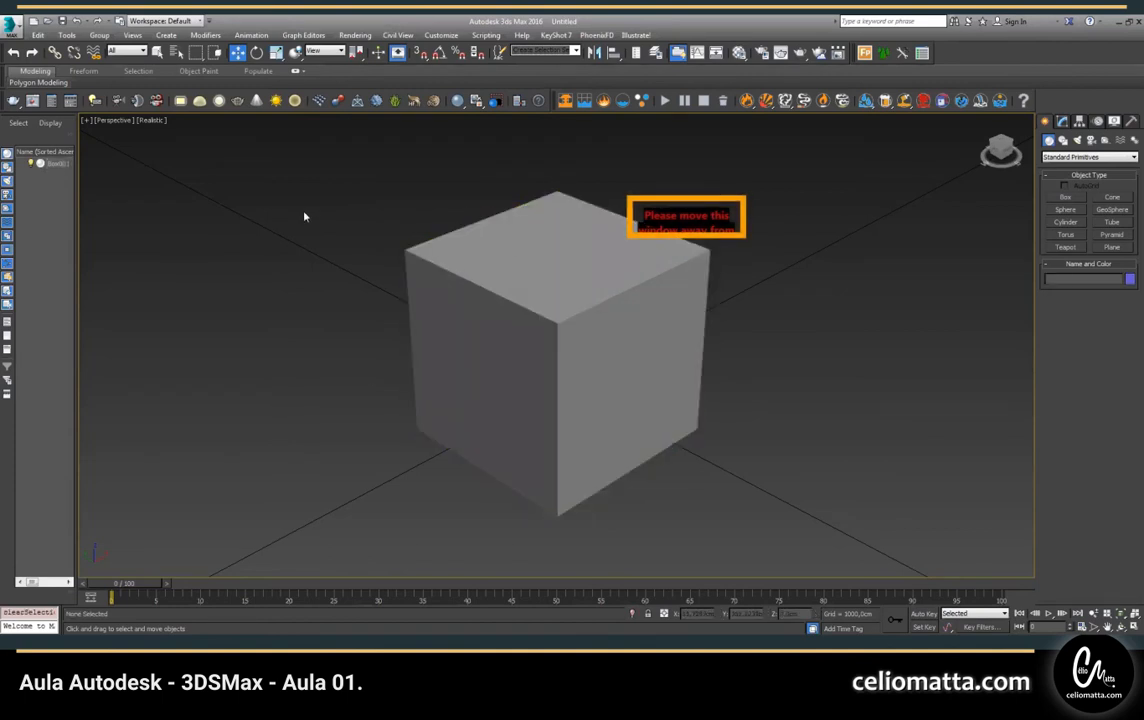
{"action": "key", "text": "F3"}
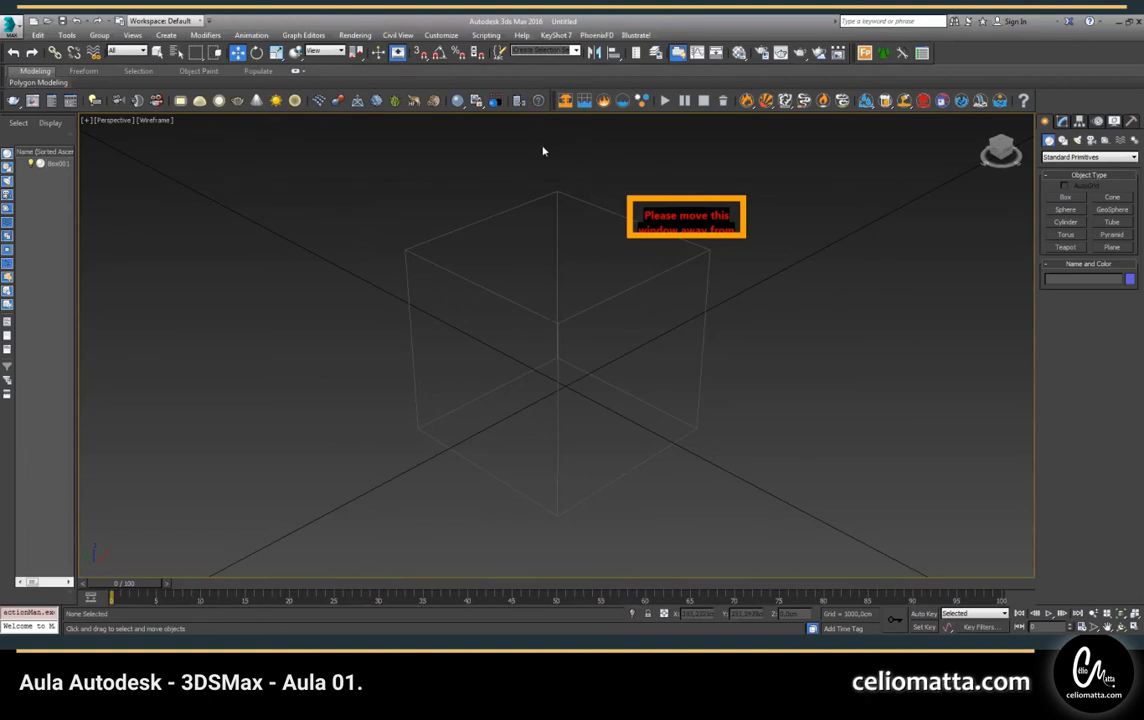
{"action": "key", "text": "F3"}
- Change the box's object colour to mustard yellow and show the deselected box in Wireframe shading
{"action": "left_click", "coordinate": [565, 253]}
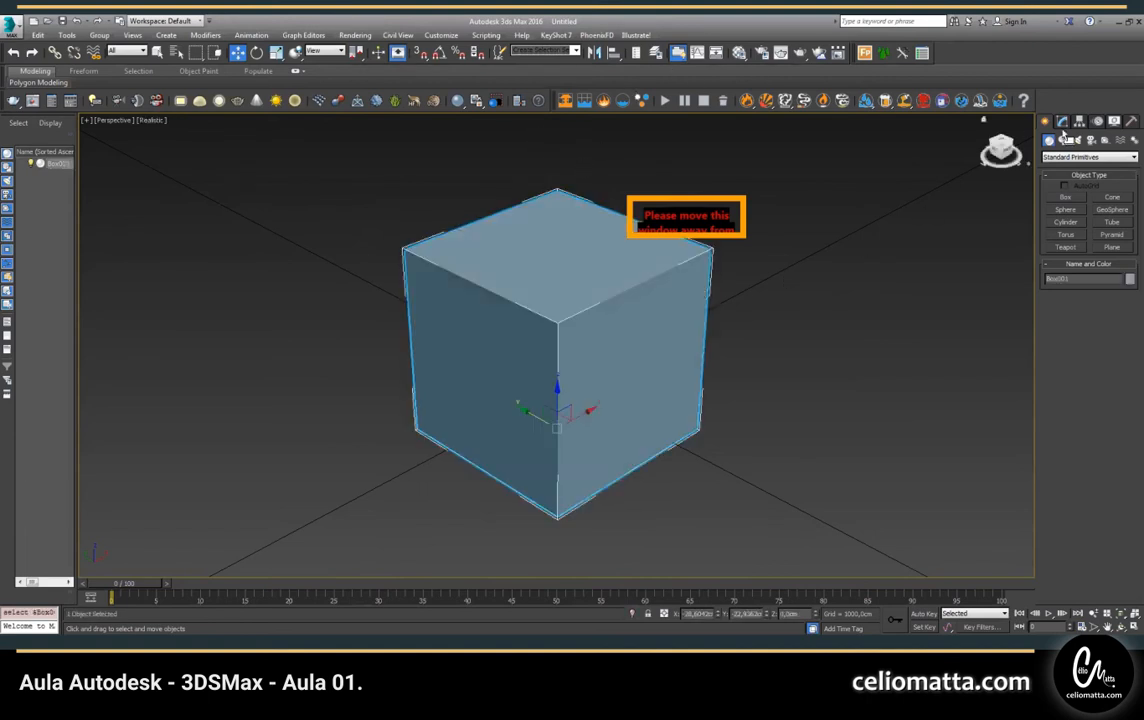
{"action": "left_click", "coordinate": [1131, 120]}
{"action": "left_click", "coordinate": [1045, 120]}
{"action": "left_click", "coordinate": [1062, 120]}
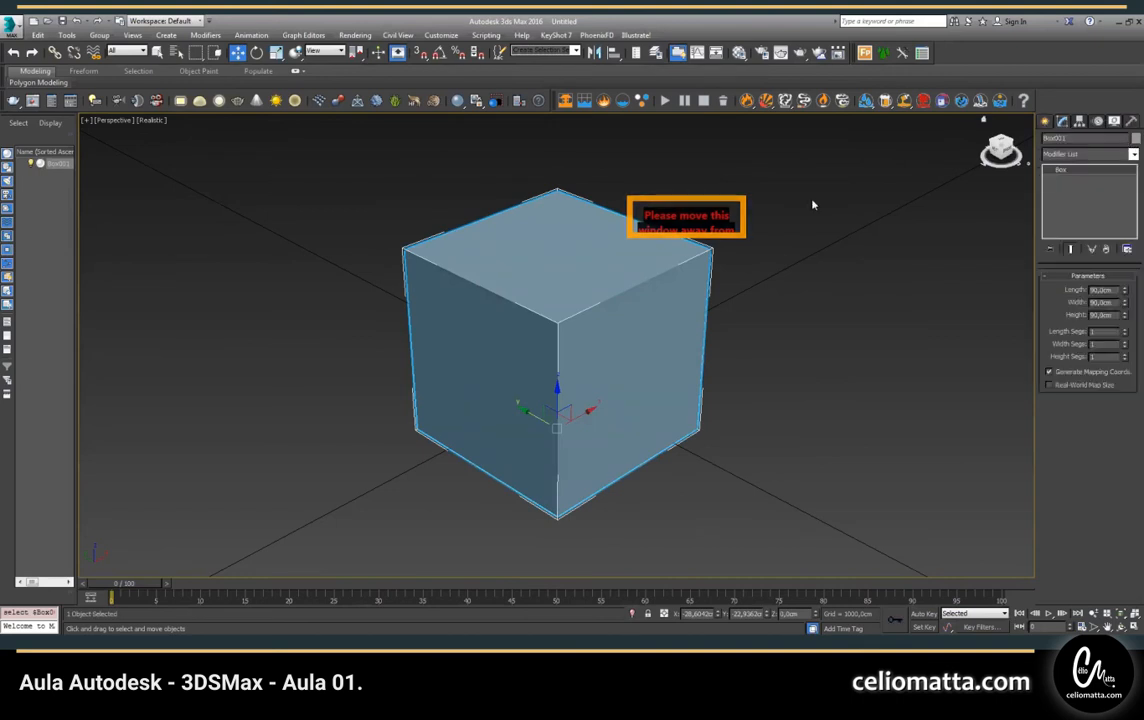
{"action": "left_click", "coordinate": [1135, 138]}
{"action": "left_click", "coordinate": [316, 228]}
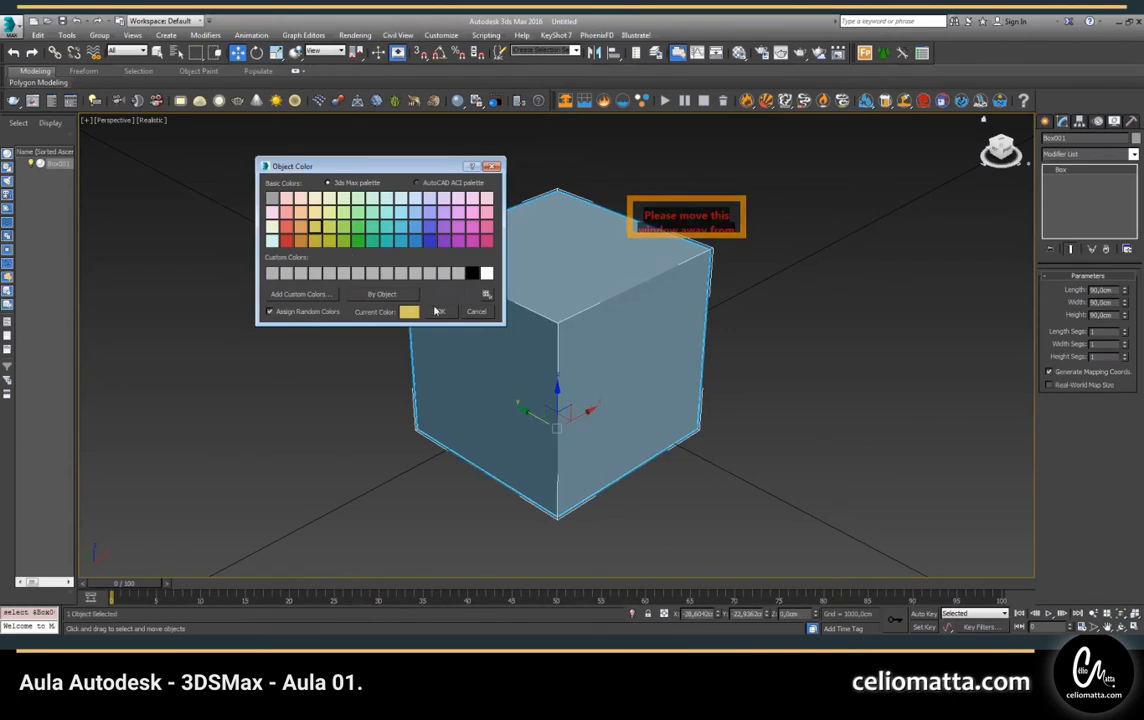
{"action": "left_click", "coordinate": [436, 310]}
{"action": "left_click", "coordinate": [309, 266]}
{"action": "key", "text": "F3"}
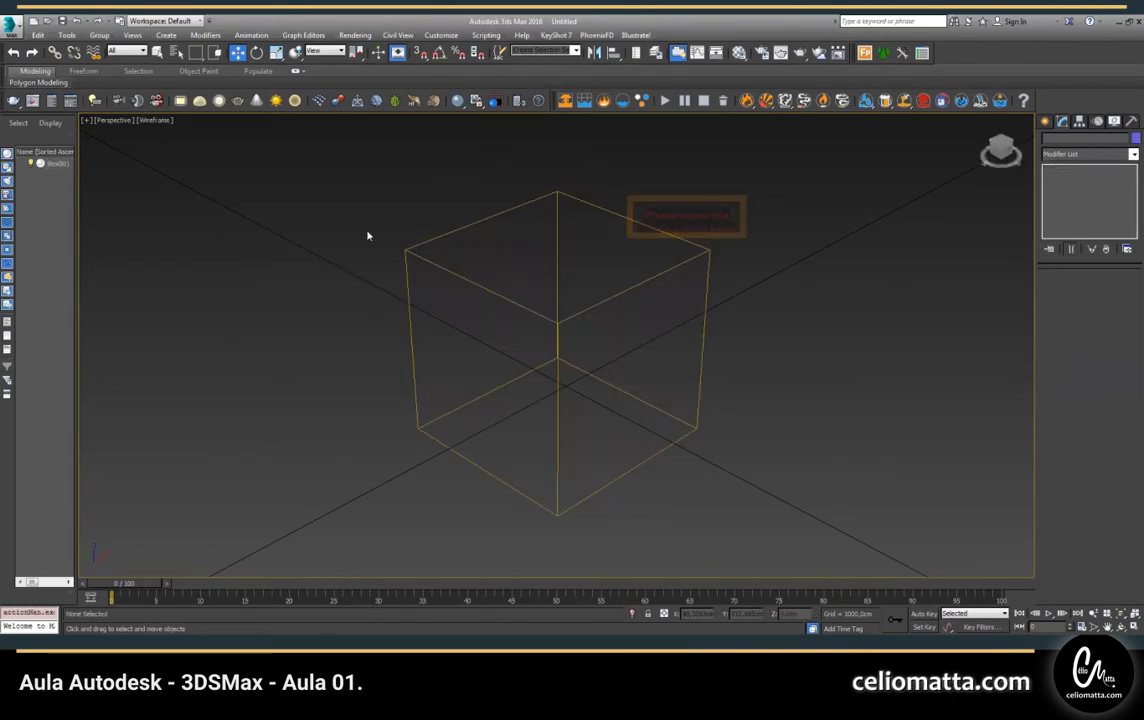
- Orbit slightly around the box and switch the Perspective viewport's shading from Wireframe to Realistic with Edged Faces
{"action": "key", "text": "F3"}
{"action": "key", "text": "F3"}
{"action": "key", "text": "F3"}
{"action": "key", "text": "F3"}
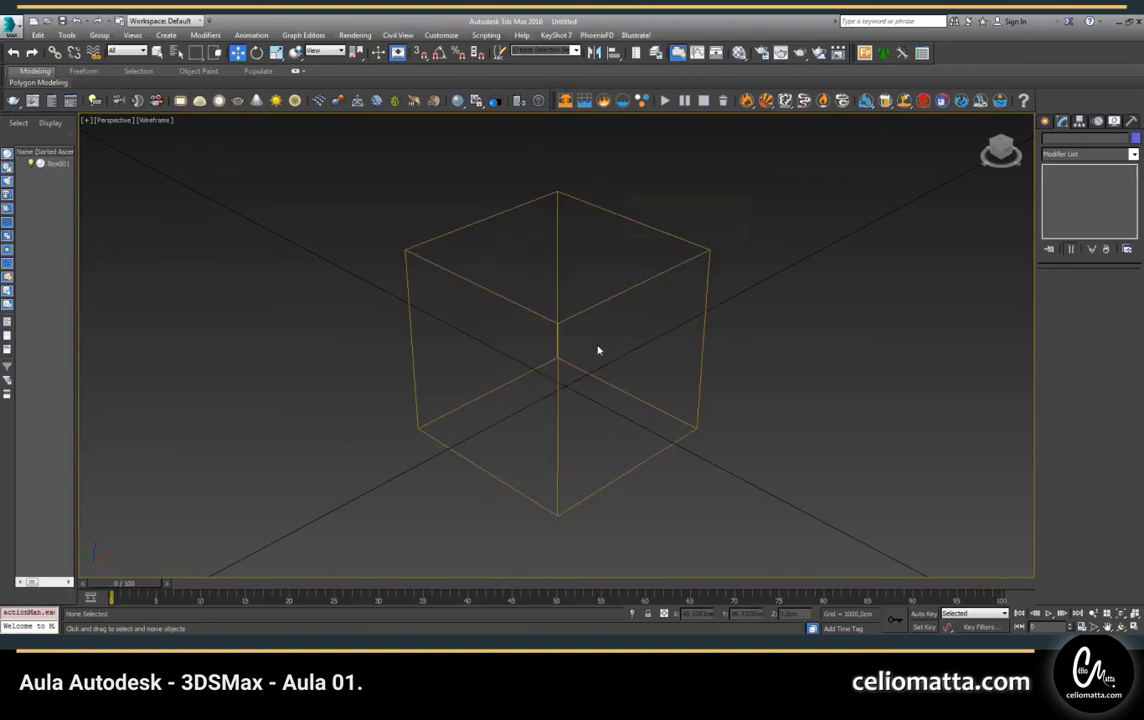
{"action": "left_click", "coordinate": [1119, 622]}
{"action": "left_click_drag", "start_coordinate": [603, 401], "coordinate": [582, 398]}
{"action": "key", "text": "F3"}
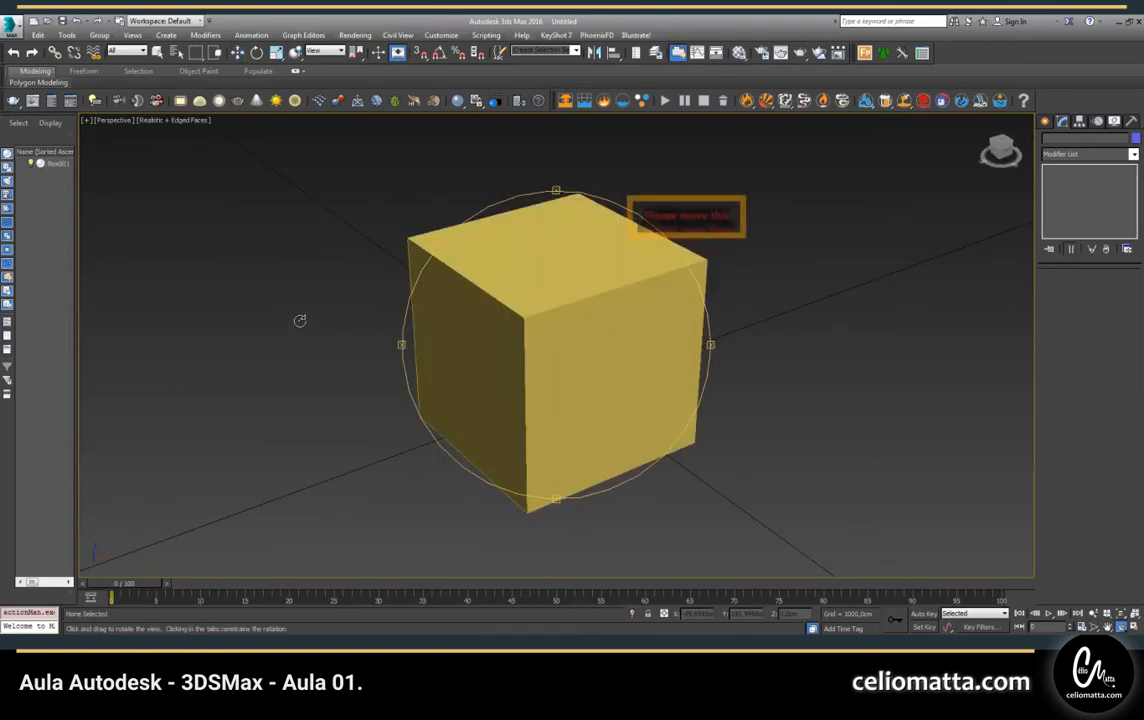
{"action": "key", "text": "F4"}
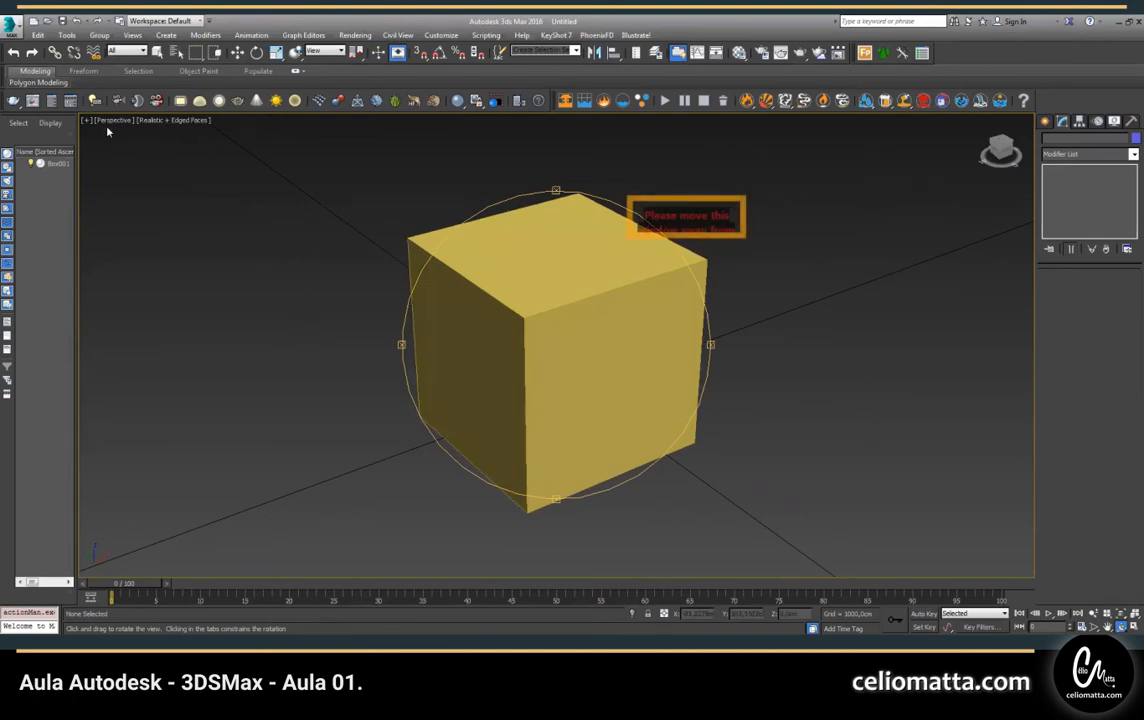
- Turn Edged Faces off and on repeatedly in the Realistic Perspective viewport, leaving the edges displayed
{"action": "left_click", "coordinate": [157, 55]}
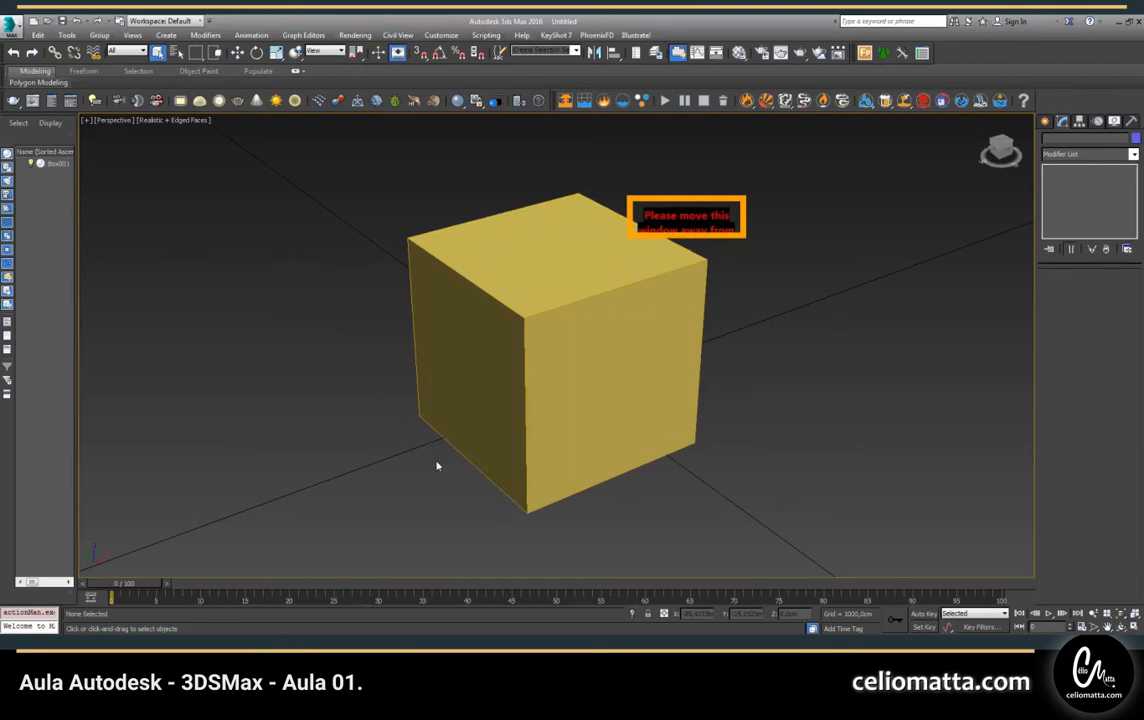
{"action": "key", "text": "F4"}
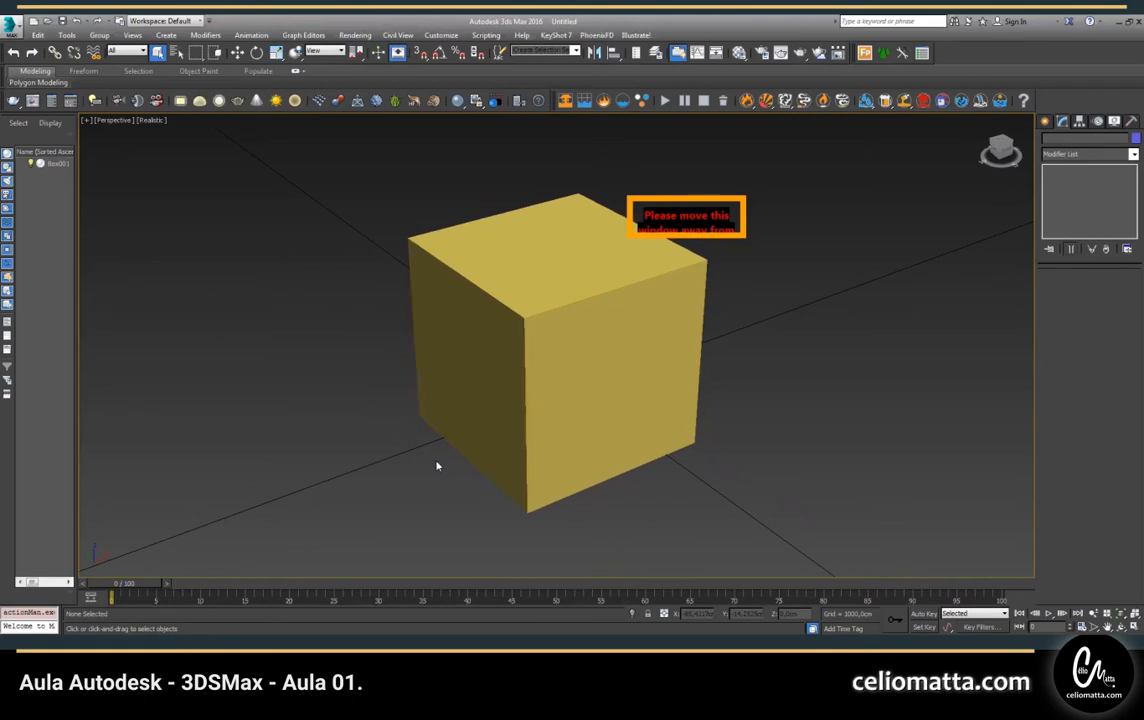
{"action": "key", "text": "F4"}
{"action": "key", "text": "F4"}
{"action": "key", "text": "F4"}
{"action": "key", "text": "F4"}
{"action": "key", "text": "F4"}
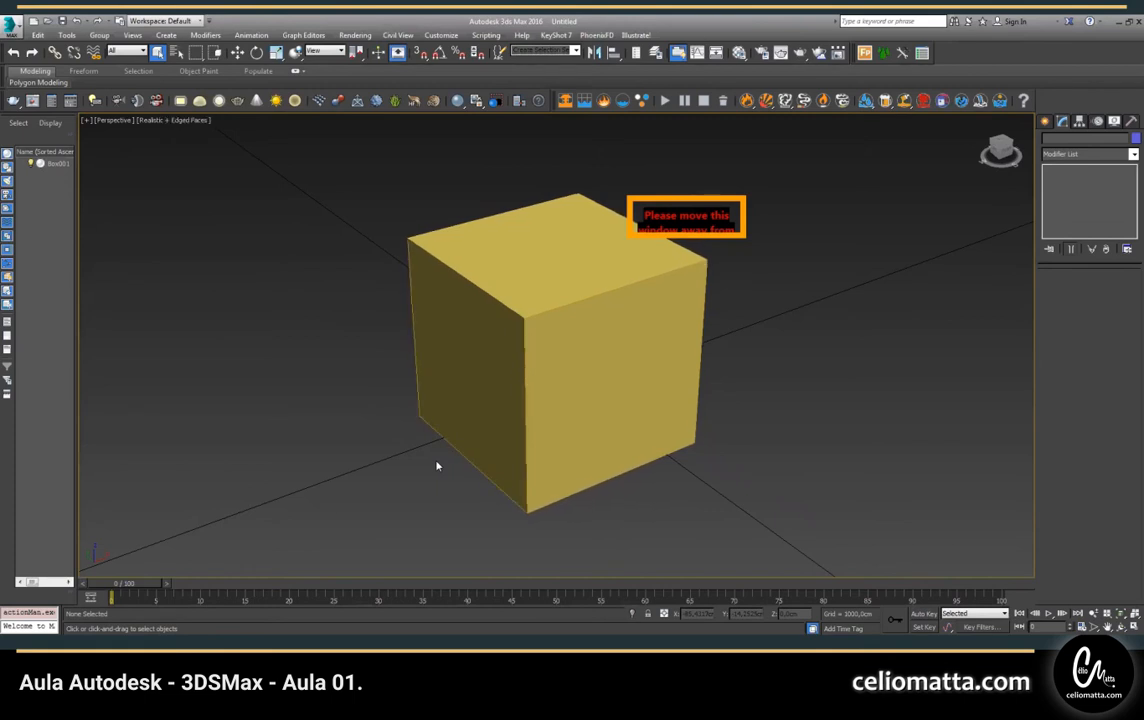
{"action": "key", "text": "F4"}
{"action": "key", "text": "F4"}
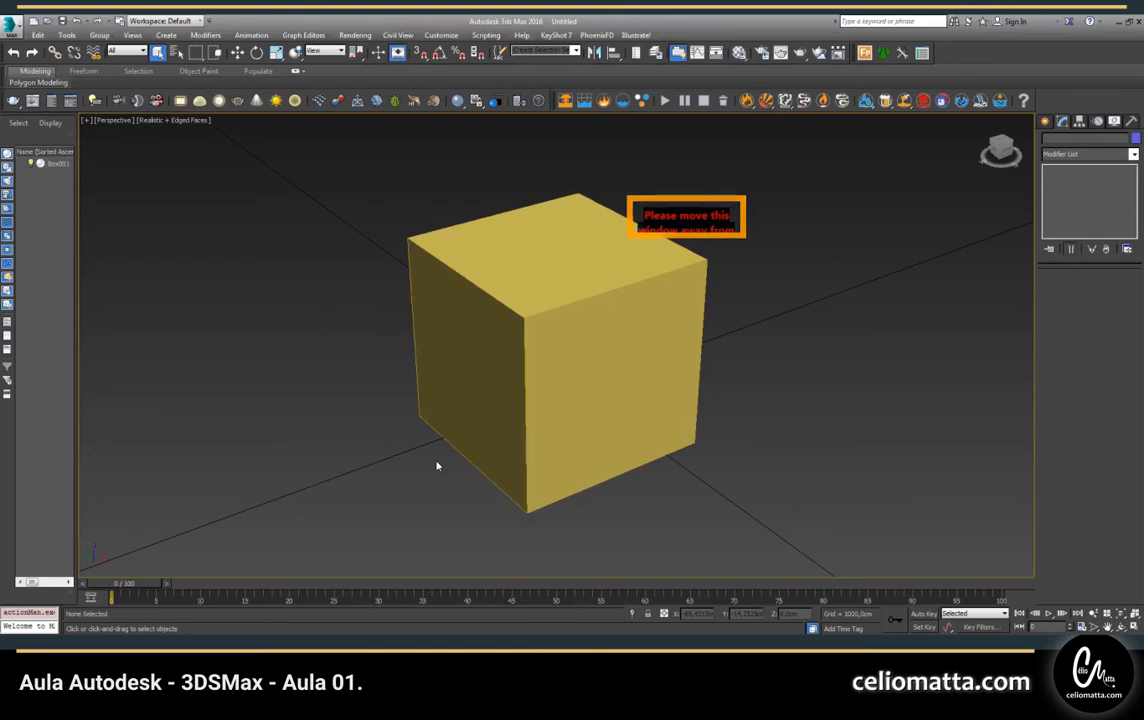
- Toggle the Perspective viewport repeatedly between Wireframe and Realistic with Edged Faces, finishing in Wireframe
{"action": "key", "text": "F3"}
{"action": "key", "text": "F3"}
{"action": "key", "text": "F3"}
{"action": "key", "text": "F3"}
{"action": "key", "text": "F3"}
{"action": "key", "text": "F3"}
{"action": "key", "text": "F3"}
{"action": "key", "text": "F3"}
{"action": "key", "text": "F3"}
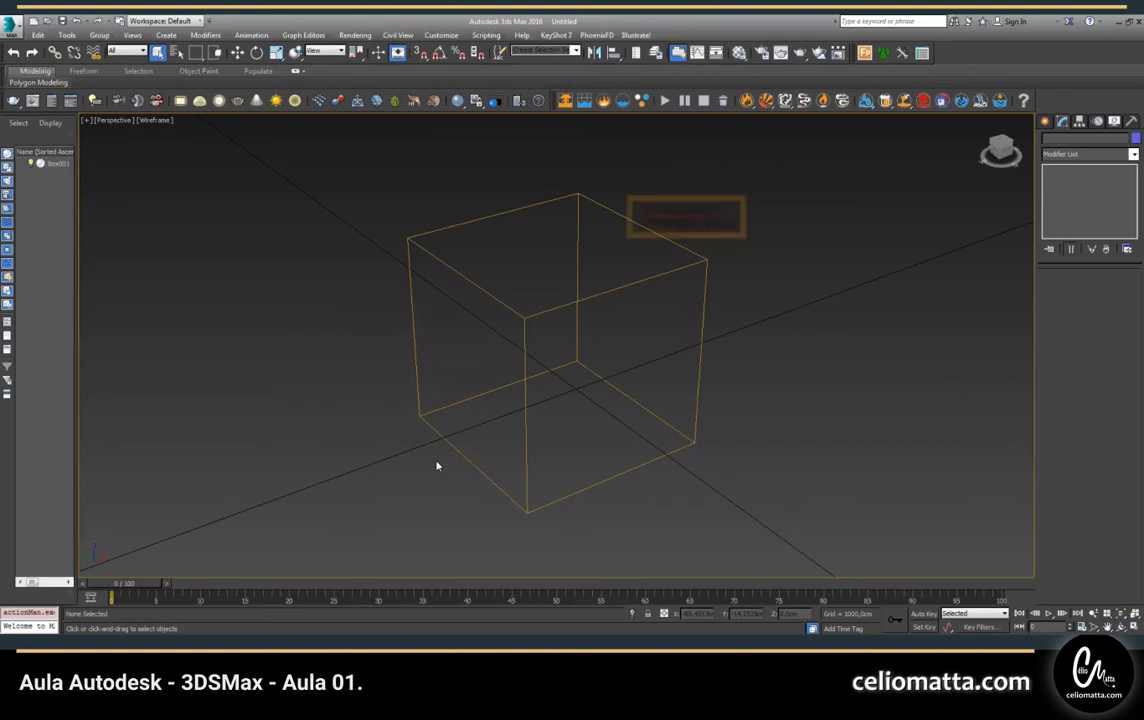
{"action": "key", "text": "F3"}
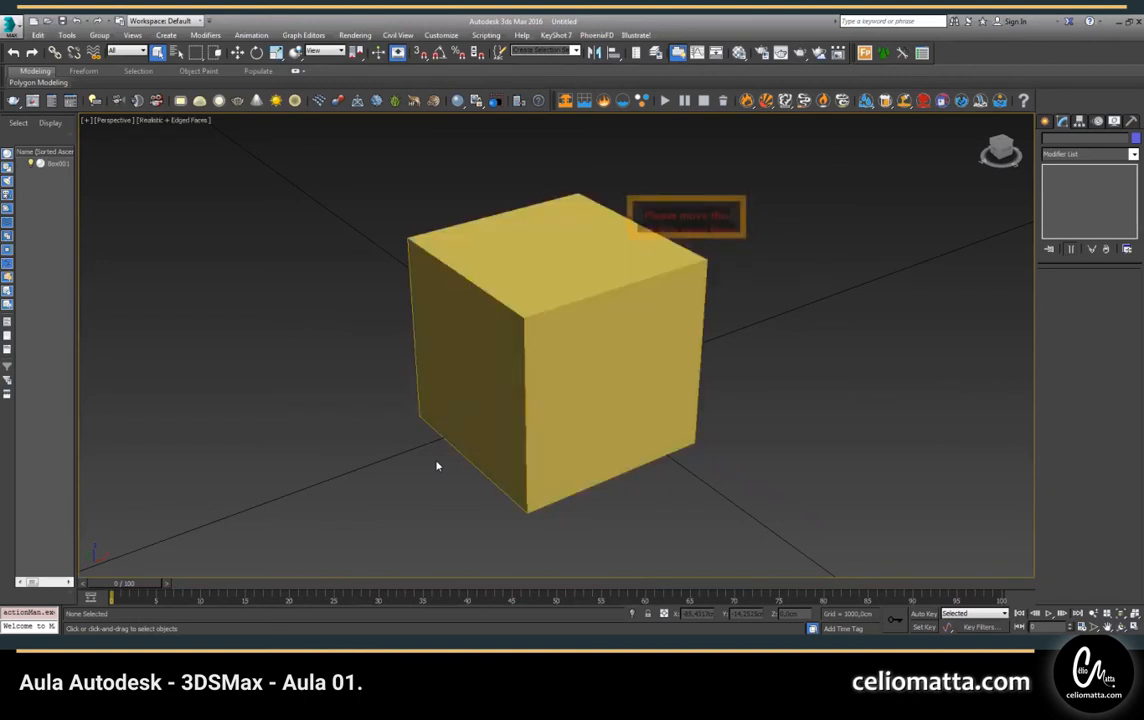
{"action": "key", "text": "F3"}
{"action": "key", "text": "F3"}
{"action": "key", "text": "F3"}
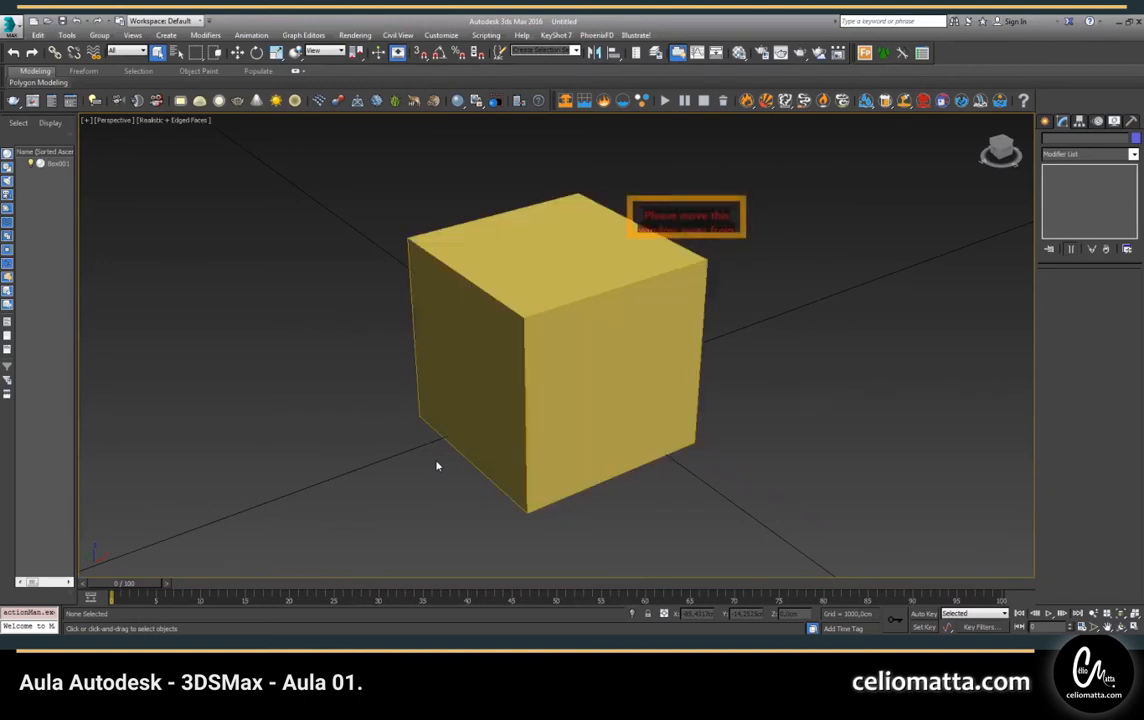
{"action": "key", "text": "F3"}
{"action": "key", "text": "F3"}
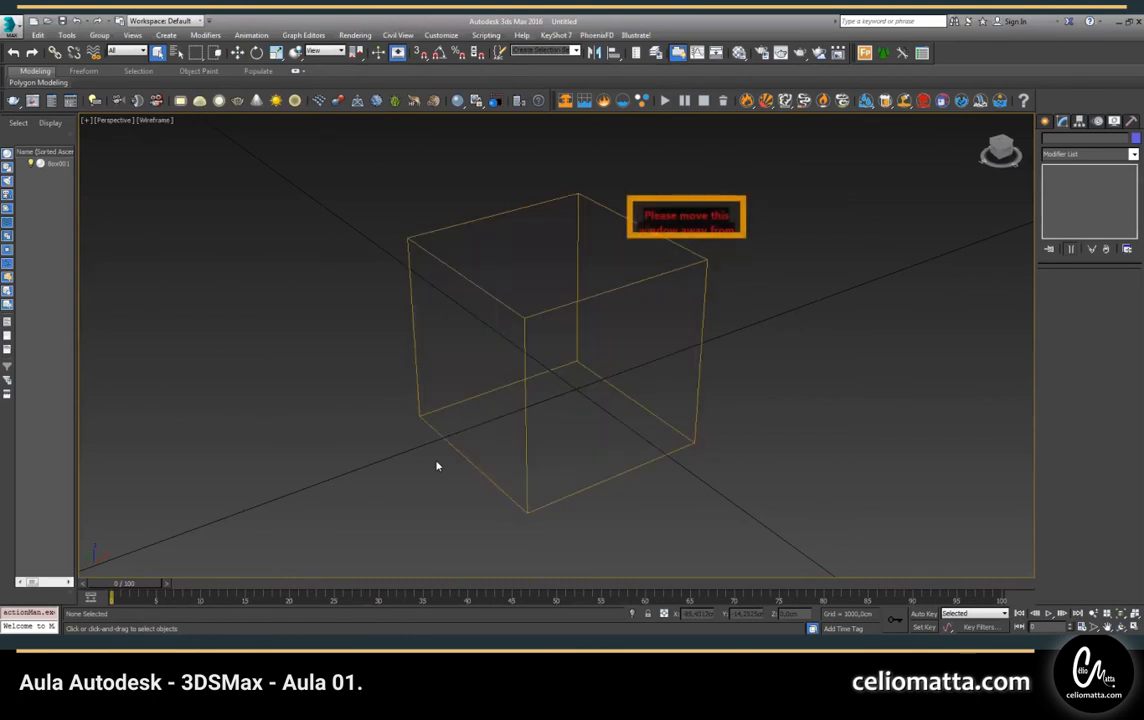
- Create a sphere with a radius of about 50 cm beside the box
{"action": "left_click", "coordinate": [1045, 122]}
{"action": "left_click", "coordinate": [1061, 211]}
{"action": "left_click_drag", "start_coordinate": [784, 375], "coordinate": [869, 440]}
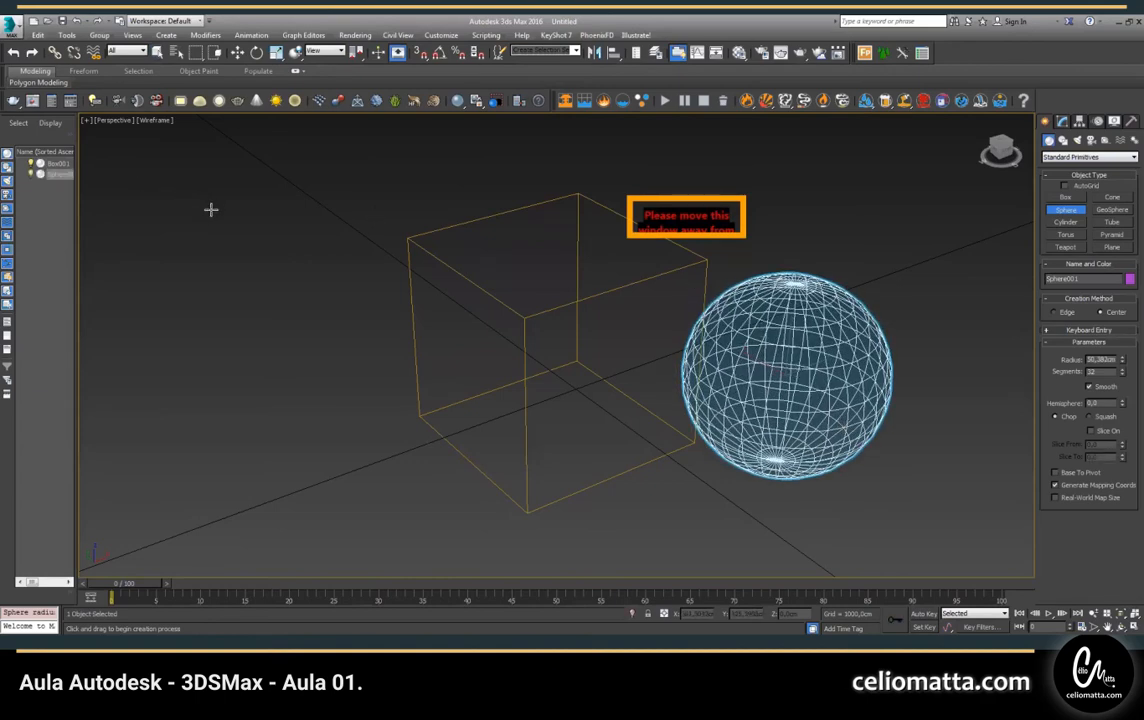
- Compare the sphere in Realistic, Realistic with Edged Faces and Wireframe shading, finishing in Wireframe
{"action": "key", "text": "F3"}
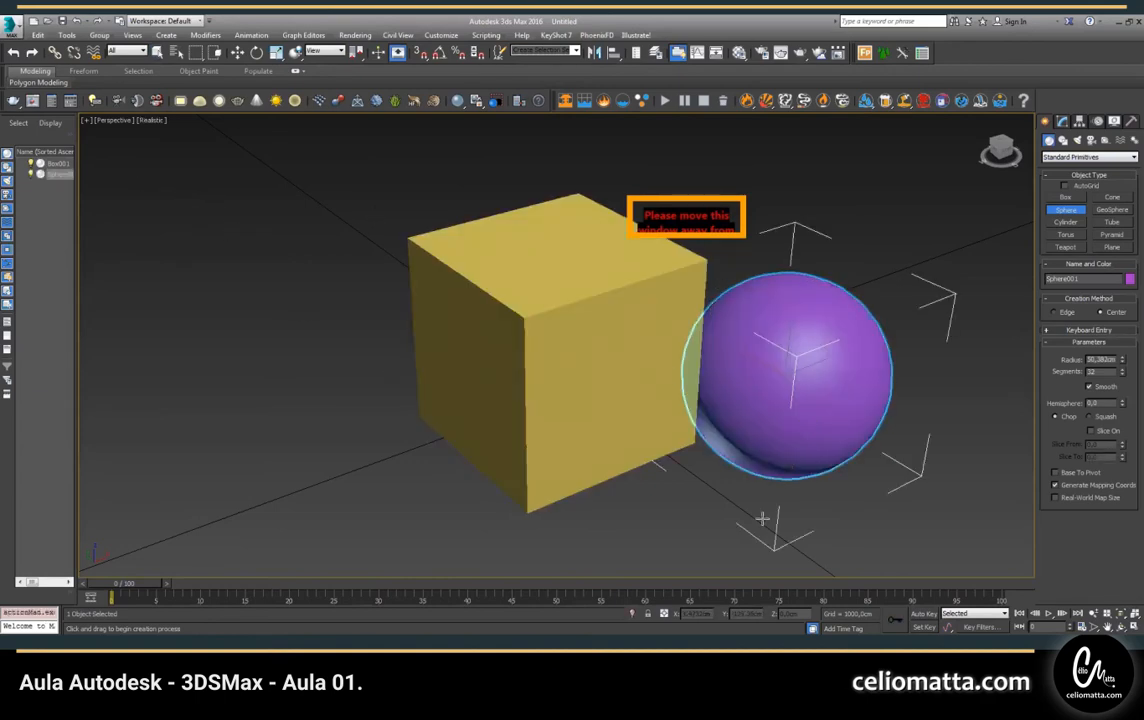
{"action": "key", "text": "F4"}
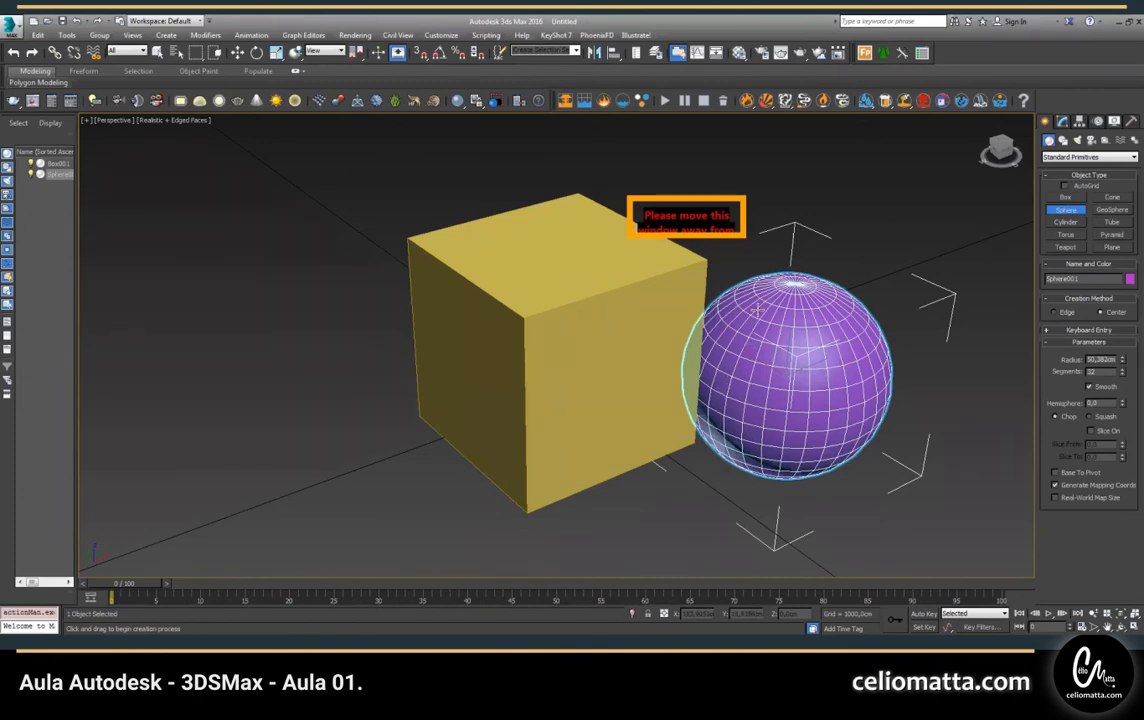
{"action": "key", "text": "F4"}
{"action": "key", "text": "F4"}
{"action": "key", "text": "F3"}
{"action": "key", "text": "F3"}
{"action": "key", "text": "F4"}
{"action": "key", "text": "F4"}
{"action": "key", "text": "F3"}
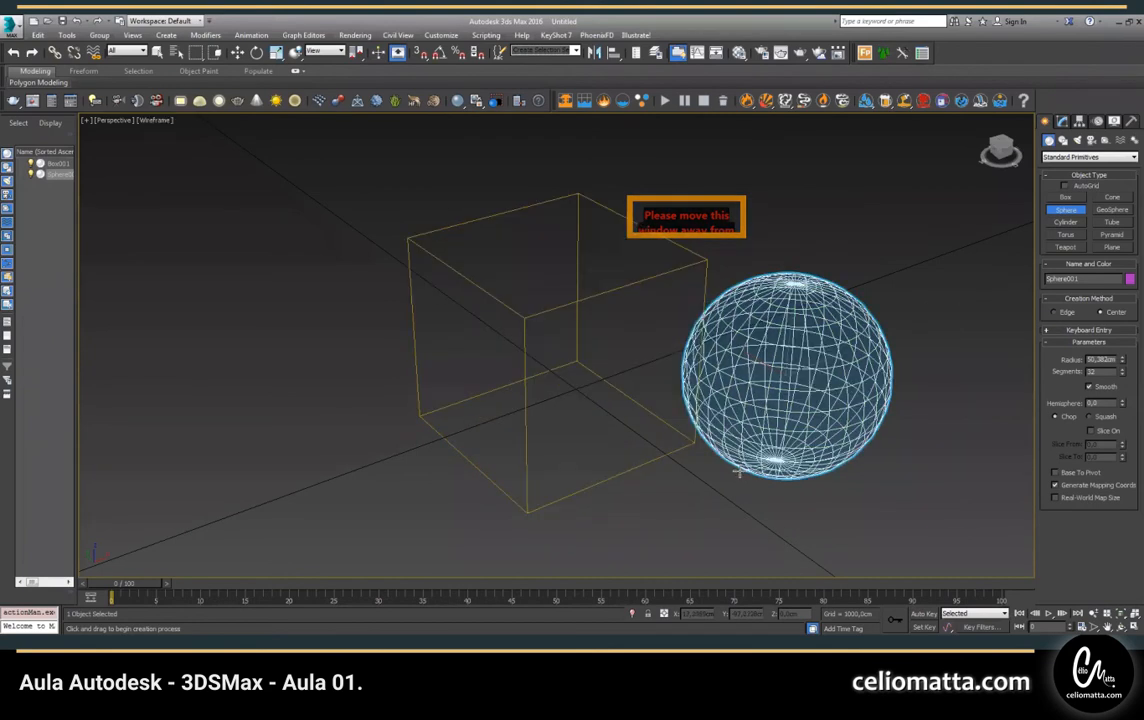
- Delete the sphere, and select and deselect the wireframe box
{"action": "left_click", "coordinate": [158, 53]}
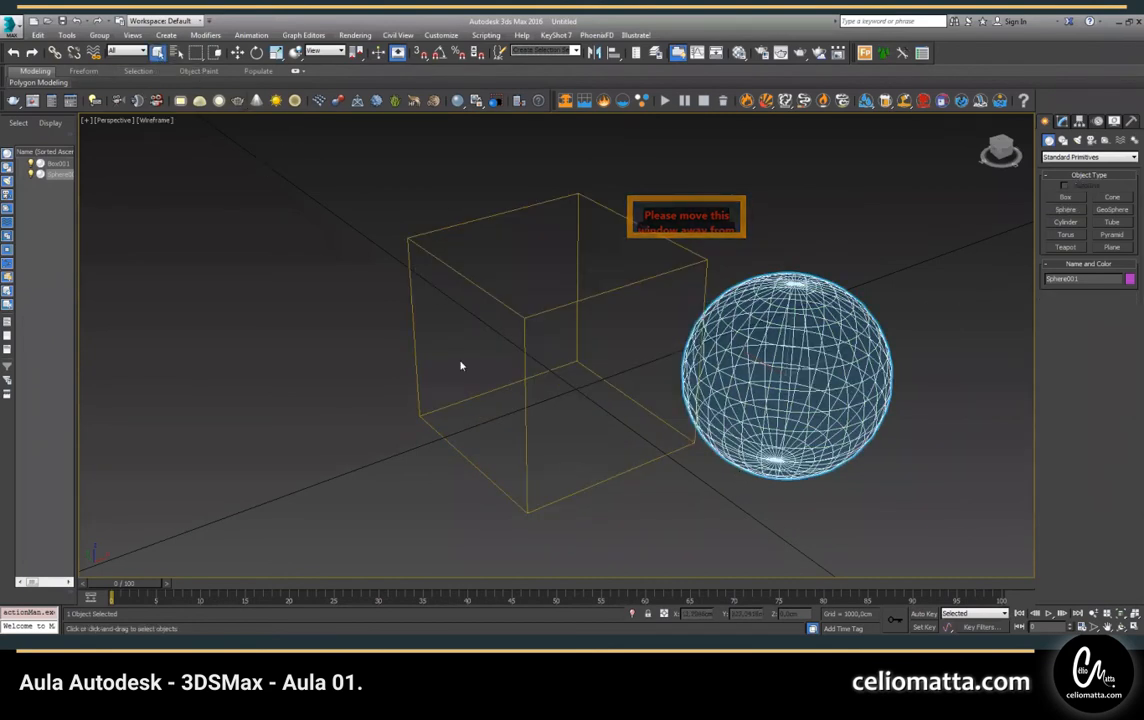
{"action": "key", "text": "Delete"}
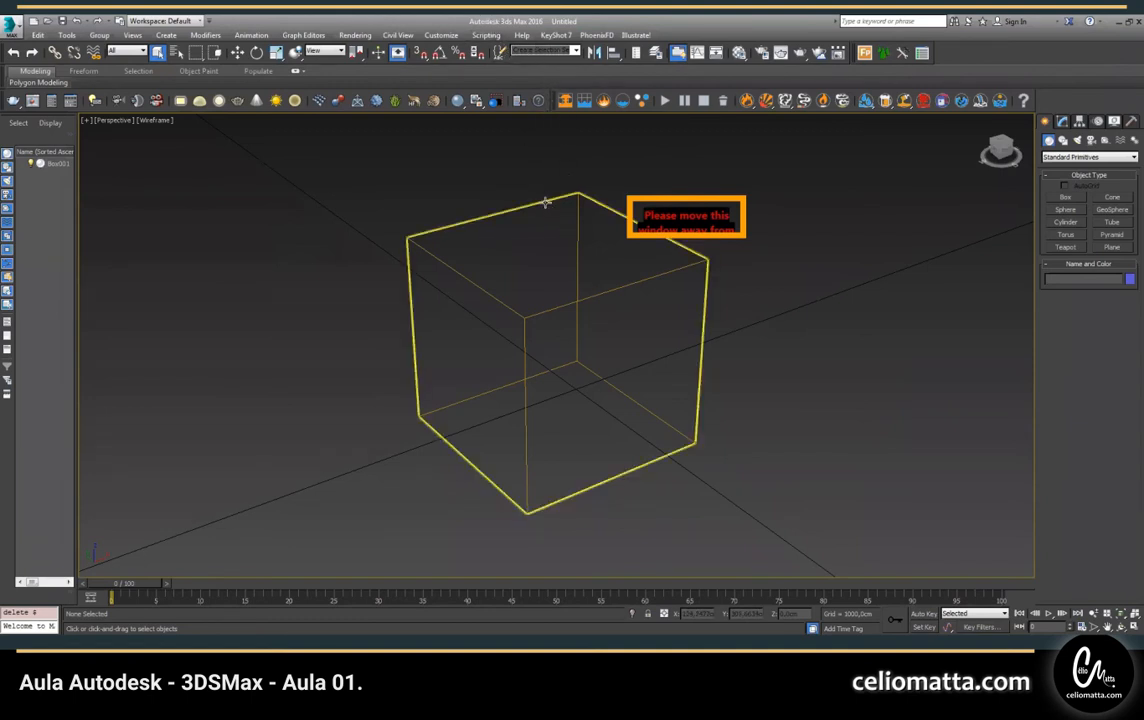
{"action": "left_click", "coordinate": [604, 243]}
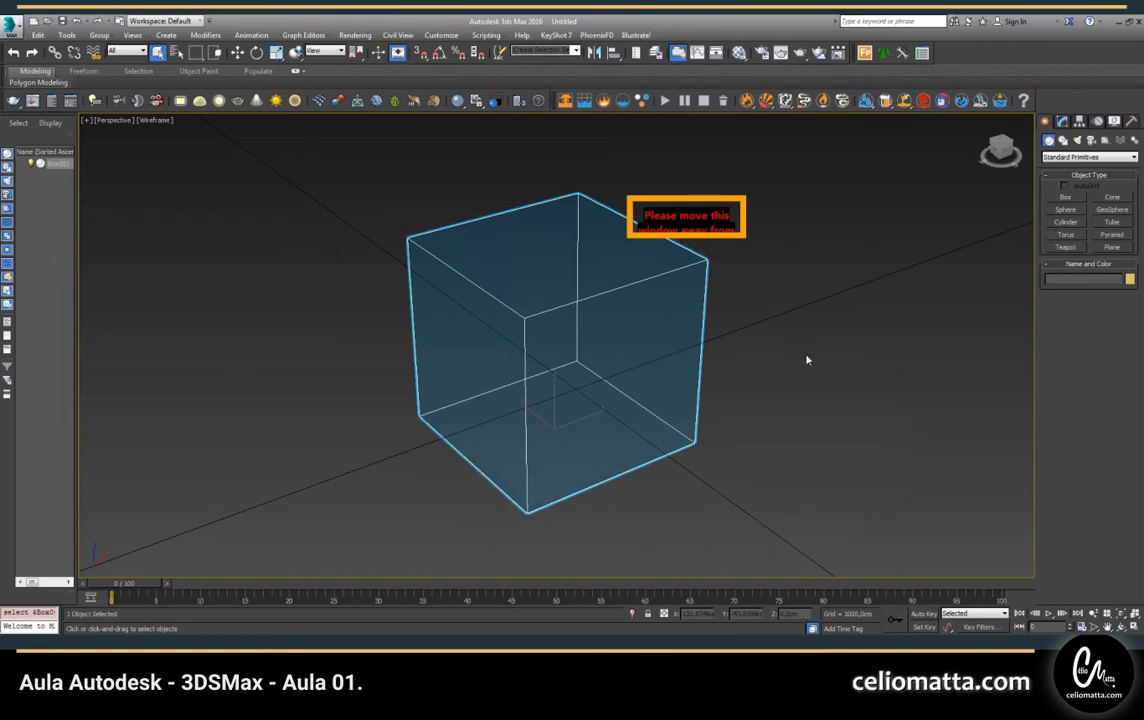
{"action": "left_click", "coordinate": [807, 360]}
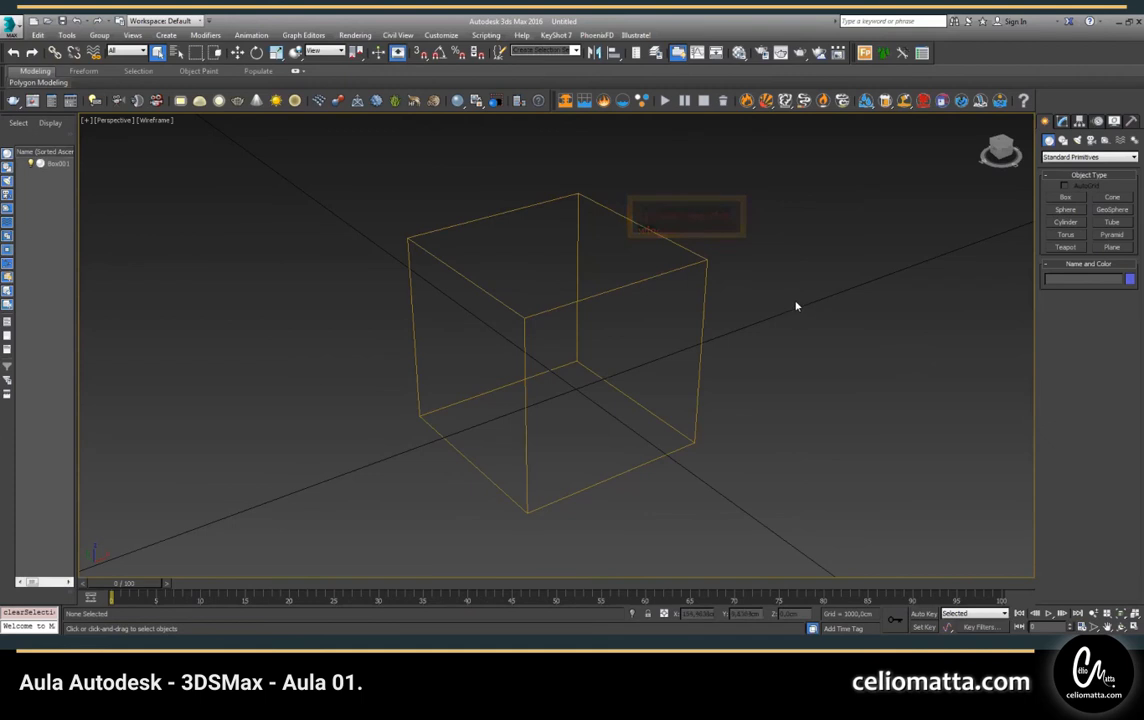
- Select the box and move it up along the Z axis to about Z 33 cm
{"action": "left_click", "coordinate": [498, 213]}
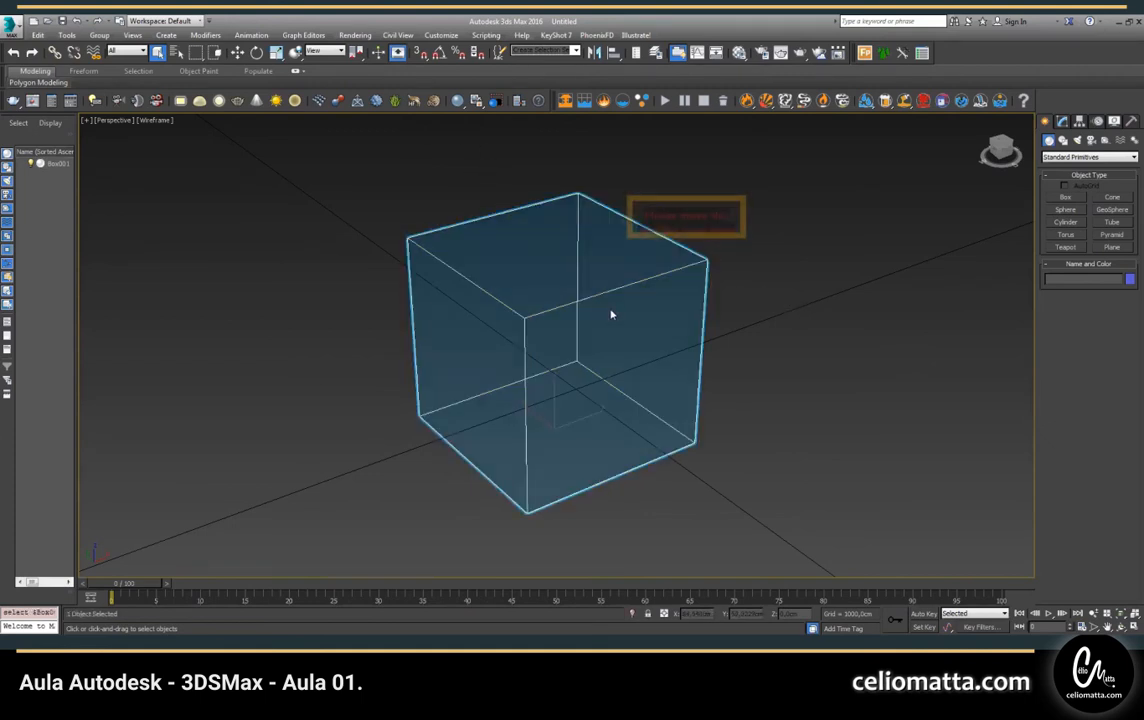
{"action": "left_click", "coordinate": [237, 53]}
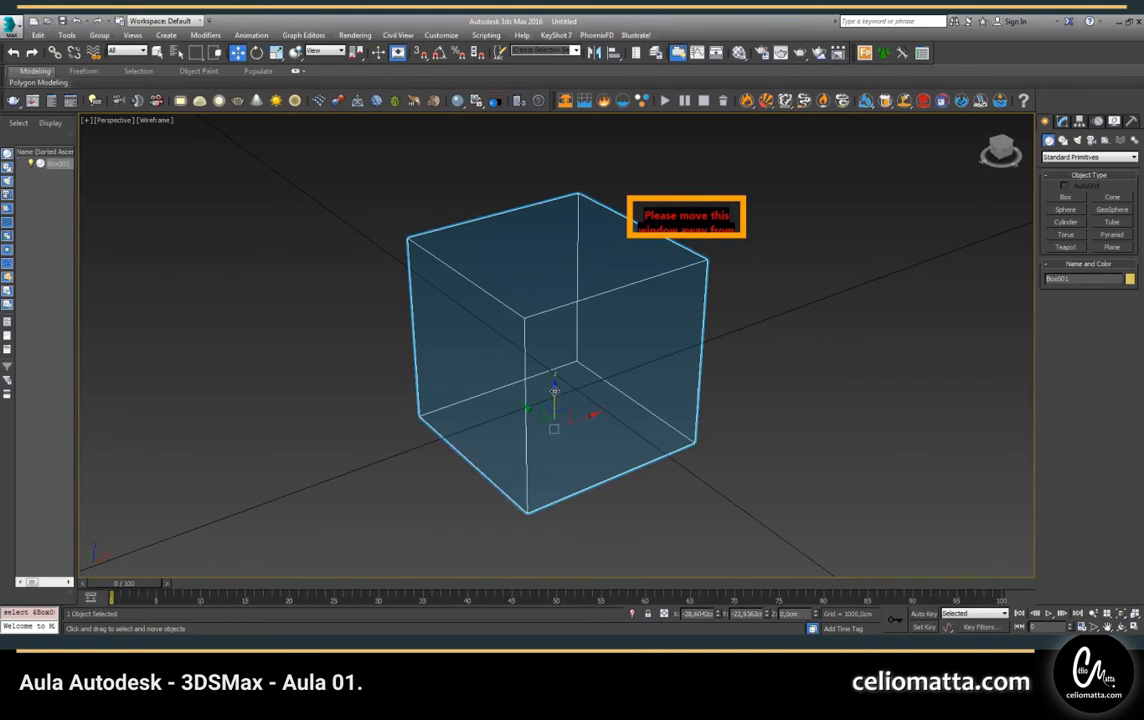
{"action": "left_click_drag", "start_coordinate": [553, 388], "coordinate": [554, 322]}
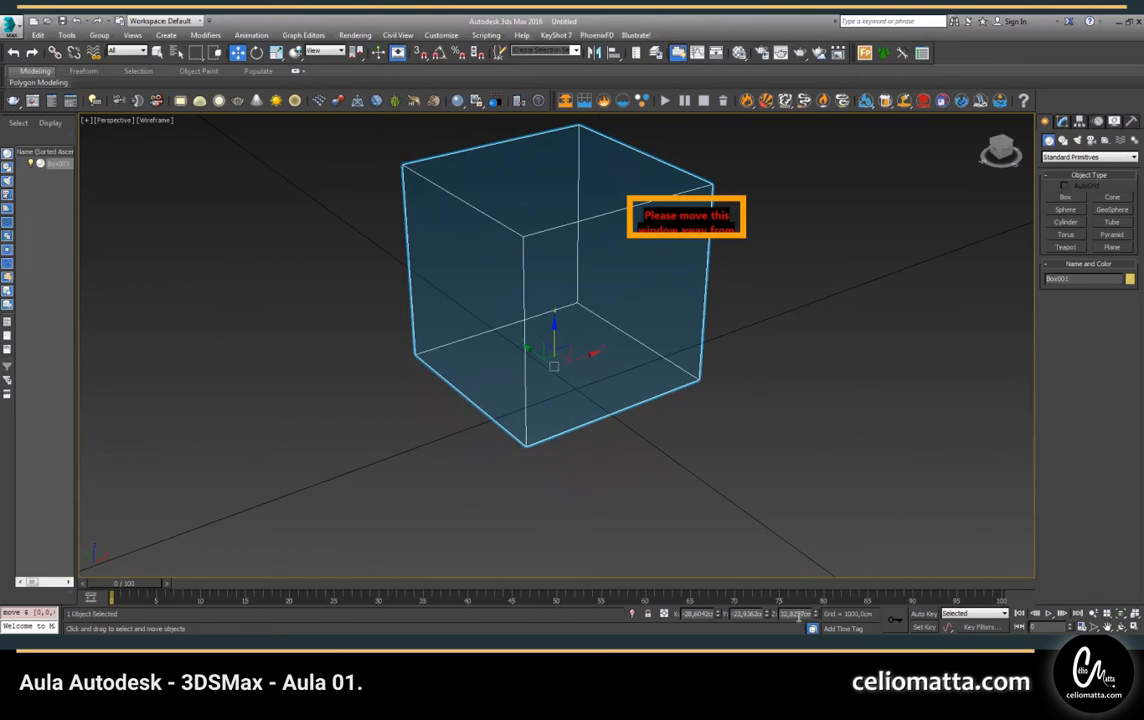
- Set the box's X, Y and Z position coordinates to 0 and deselect it
{"action": "double_click", "coordinate": [805, 614]}
{"action": "type", "text": "0"}
{"action": "key", "text": "Return"}
{"action": "double_click", "coordinate": [748, 614]}
{"action": "type", "text": "0"}
{"action": "key", "text": "Return"}
{"action": "double_click", "coordinate": [702, 614]}
{"action": "type", "text": "0"}
{"action": "key", "text": "Return"}
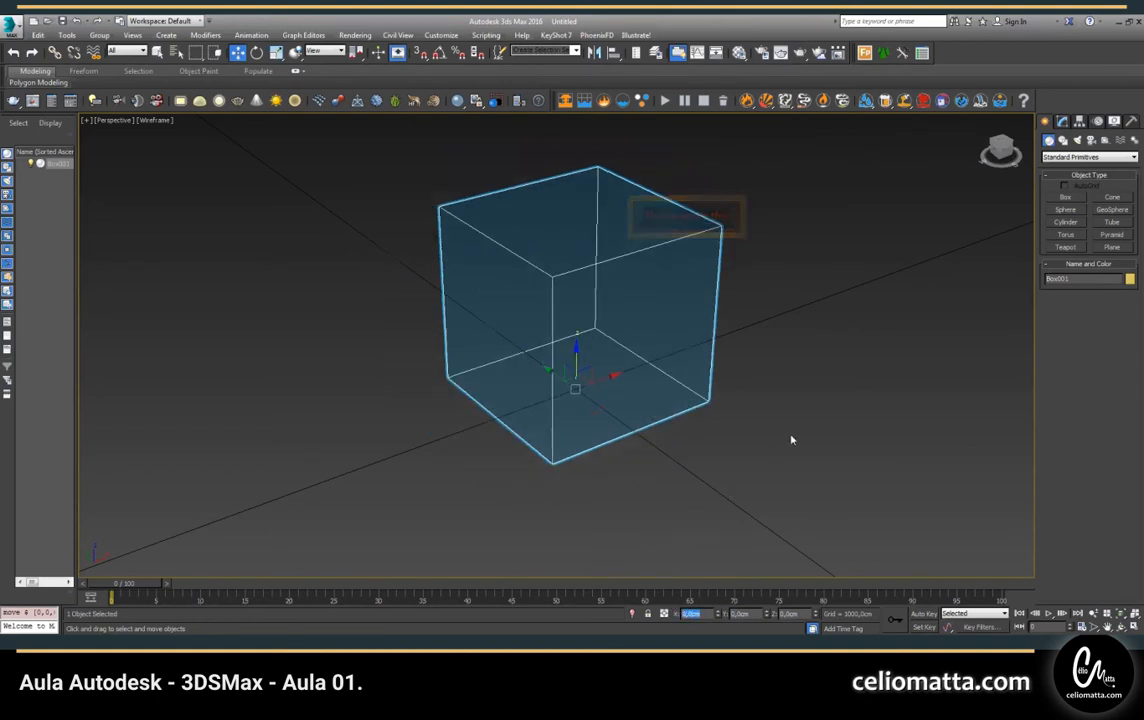
{"action": "left_click", "coordinate": [805, 450]}
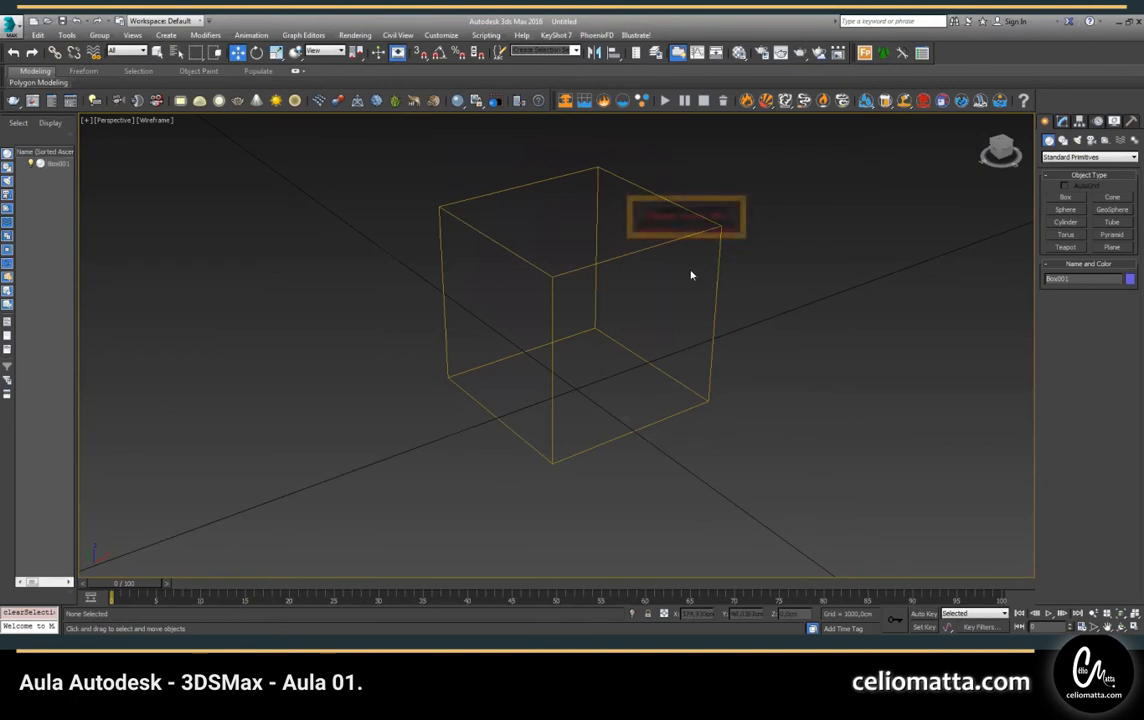
- Select the box, orbit and pan the Perspective view slightly around it, and deselect the box
{"action": "left_click", "coordinate": [618, 257]}
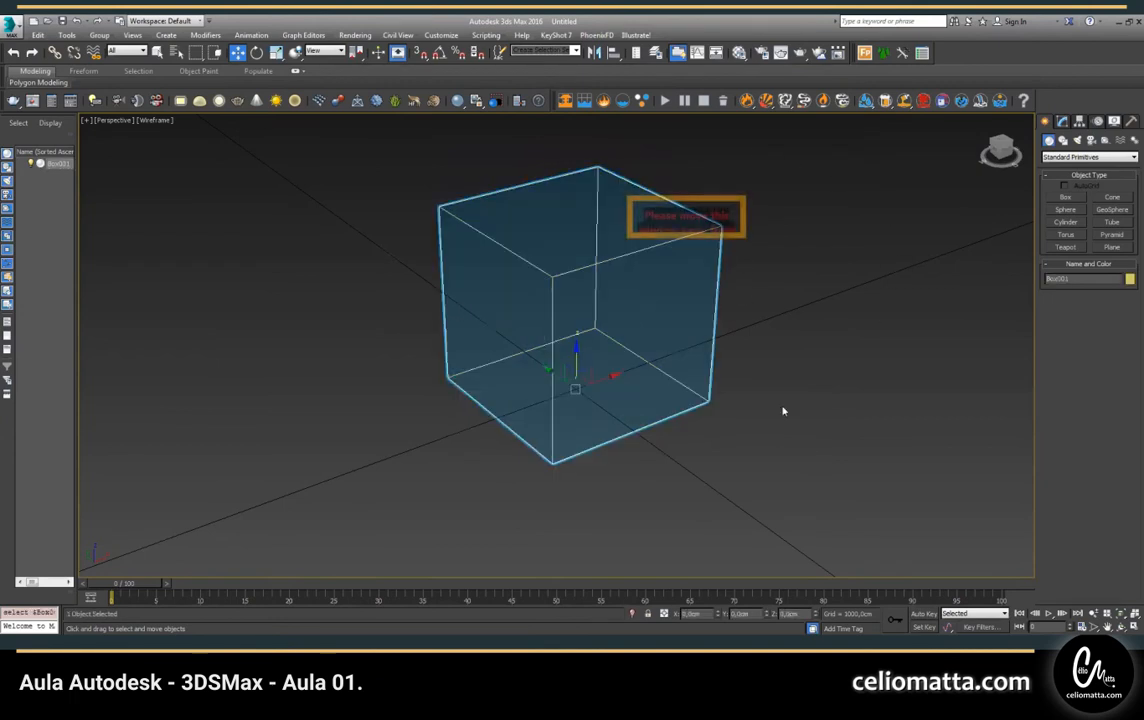
{"action": "key", "text": "ctrl+r"}
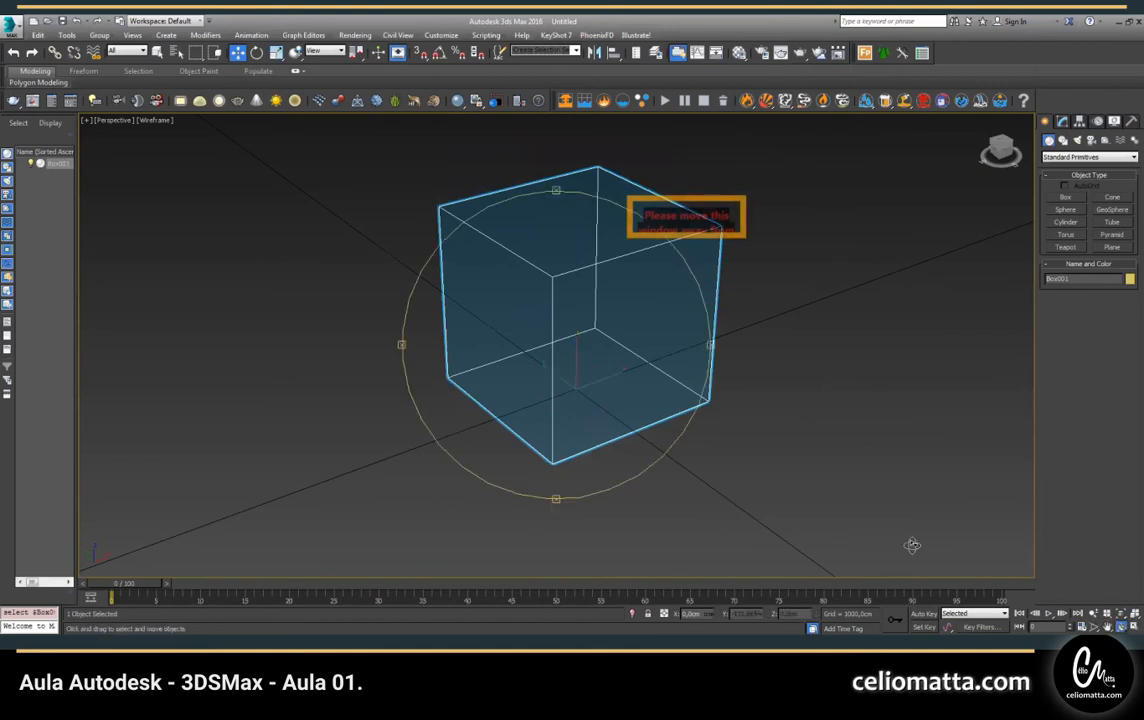
{"action": "mouse_move", "coordinate": [540, 373]}
{"action": "left_mouse_down"}
{"action": "mouse_move", "coordinate": [543, 430]}
{"action": "mouse_move", "coordinate": [541, 372]}
{"action": "left_mouse_up"}
{"action": "left_click", "coordinate": [160, 53]}
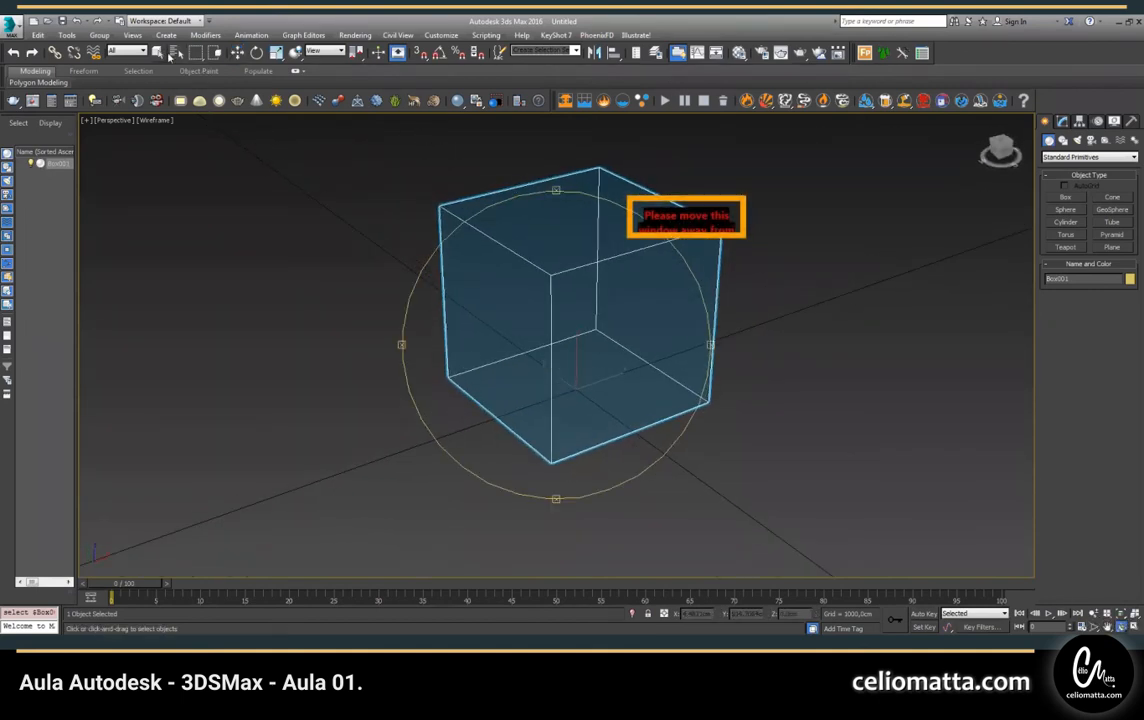
{"action": "middle_click_drag", "start_coordinate": [445, 395], "coordinate": [405, 403]}
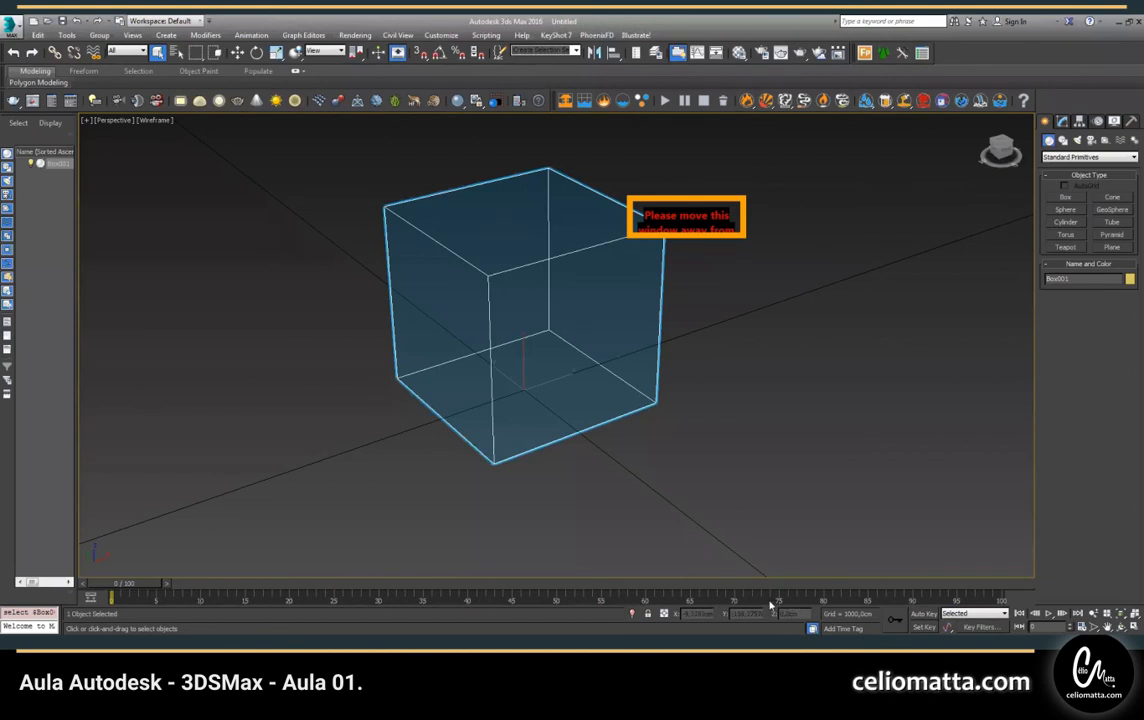
{"action": "left_click", "coordinate": [730, 302]}
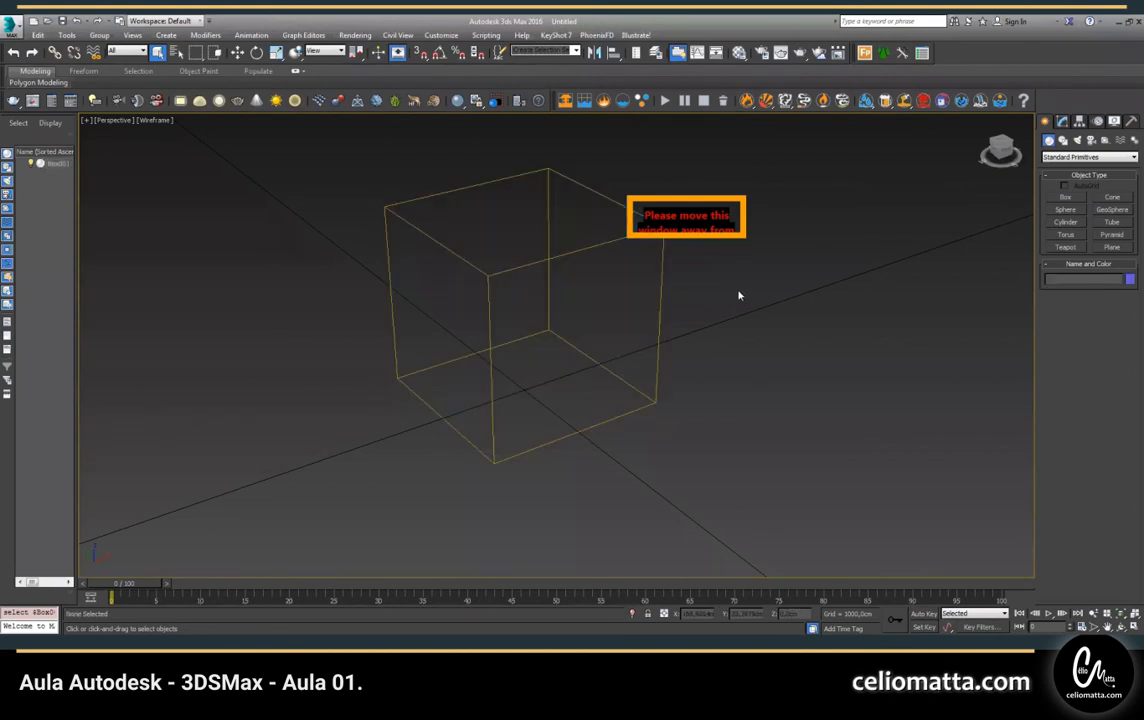
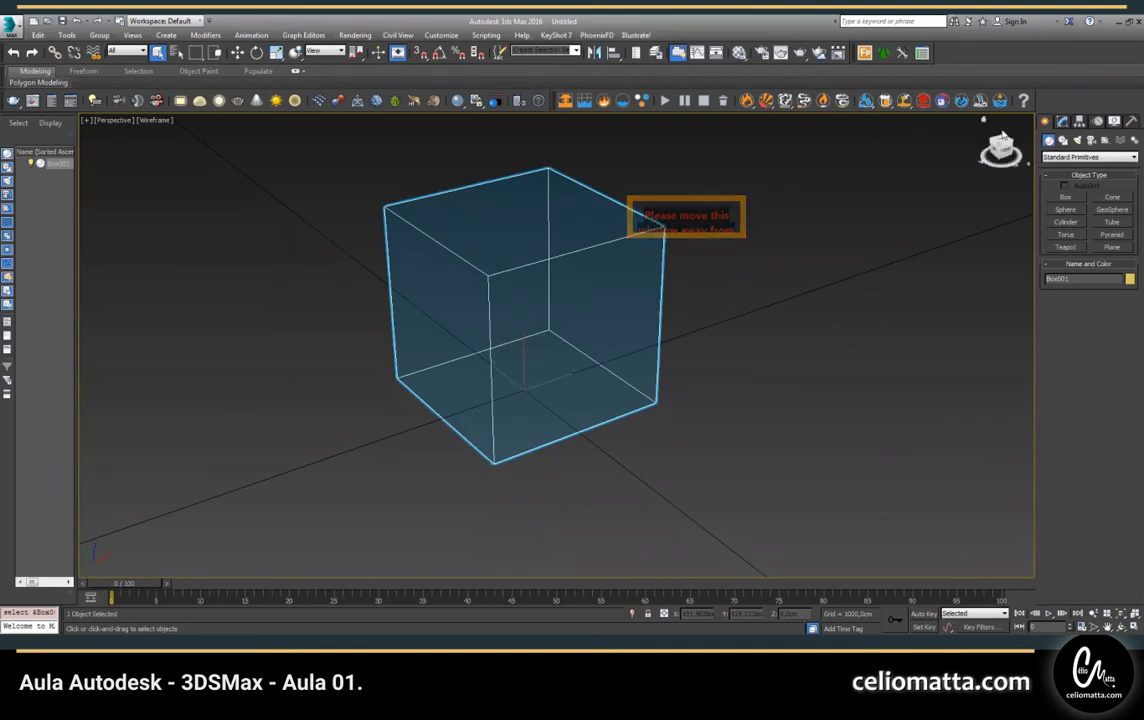
- Display the box's pivot with Affect Pivot Only, switch that mode off again and deselect the box
{"action": "left_click", "coordinate": [1080, 121]}
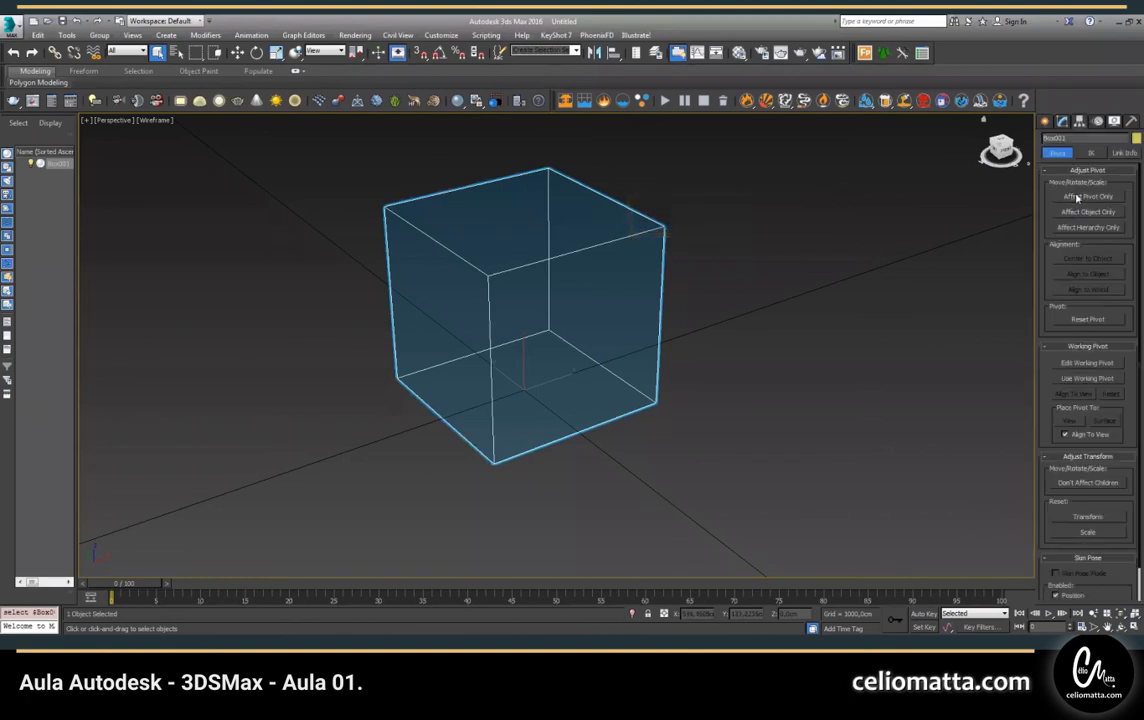
{"action": "left_click", "coordinate": [1076, 197]}
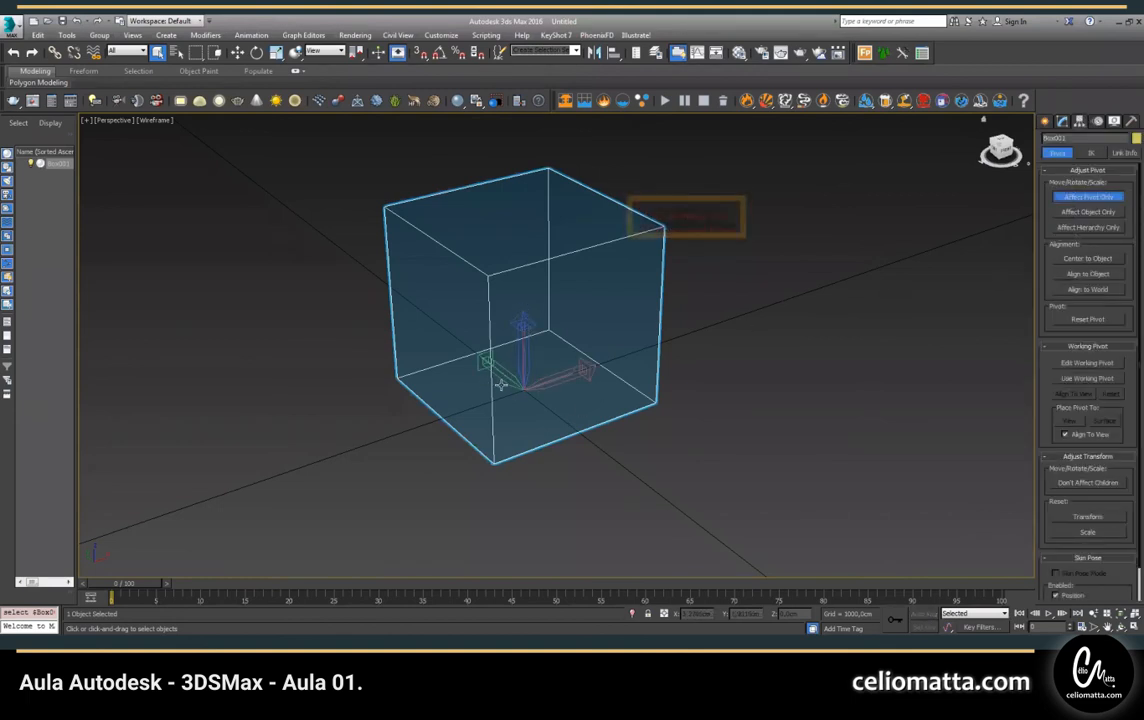
{"action": "left_click", "coordinate": [1087, 196]}
{"action": "left_click", "coordinate": [898, 222]}
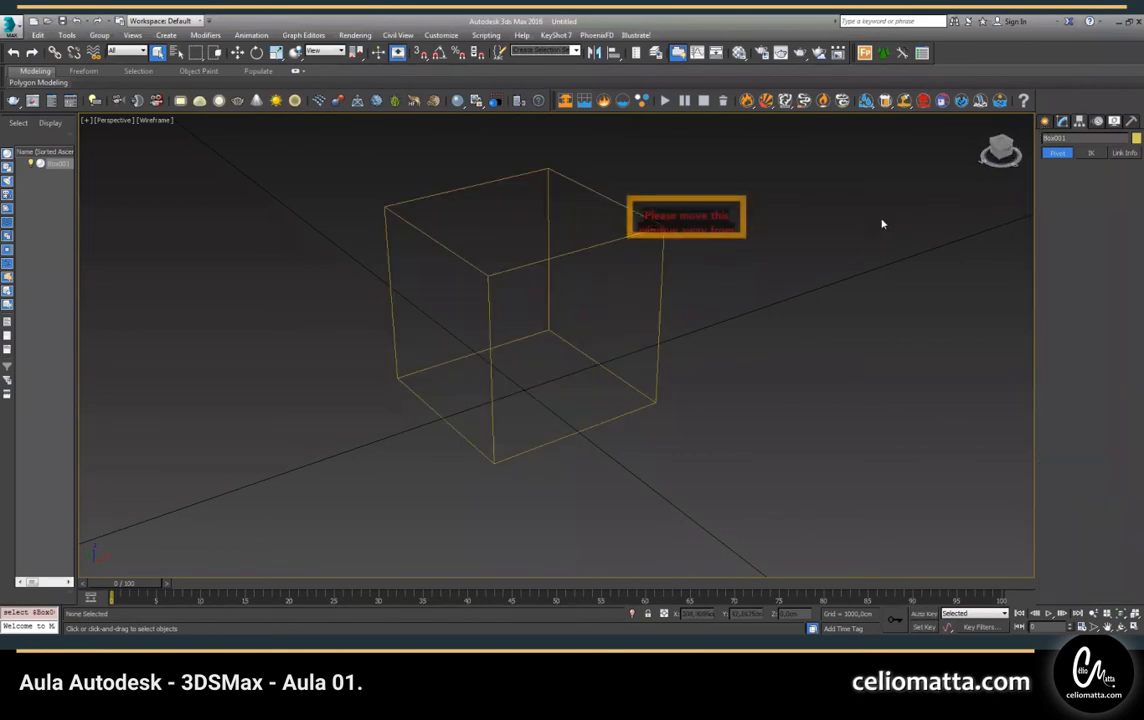
- Create a sphere with a radius of about 42 cm next to the box
{"action": "left_click", "coordinate": [1044, 121]}
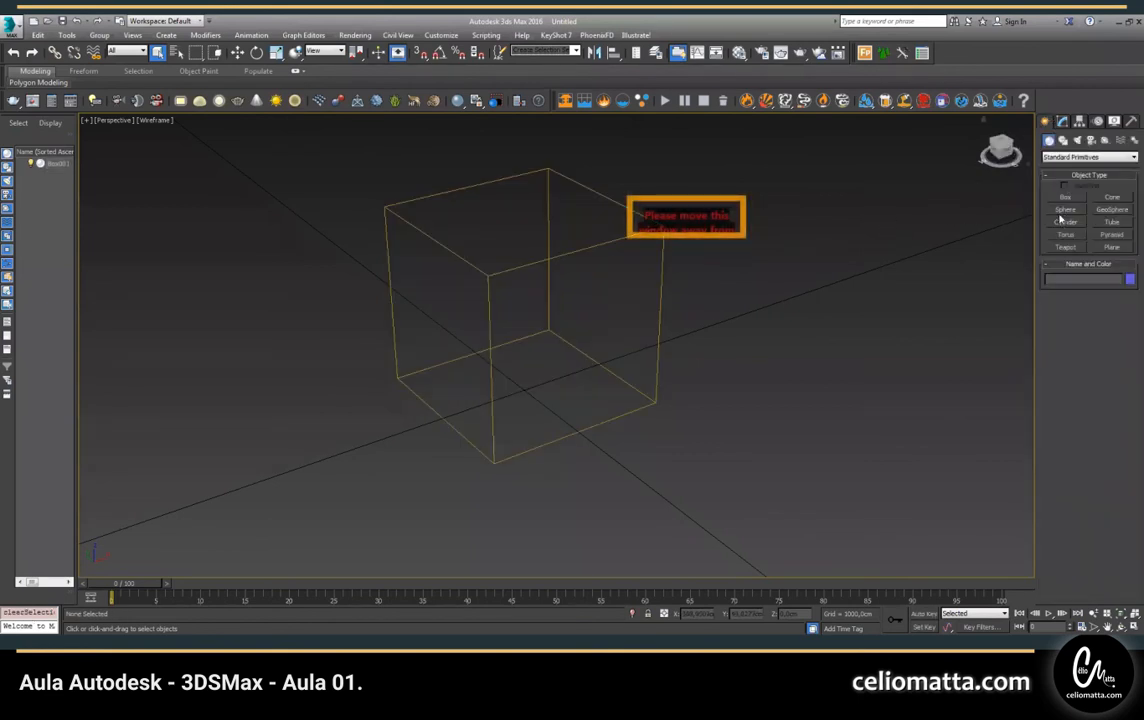
{"action": "left_click_drag", "start_coordinate": [730, 331], "coordinate": [776, 364]}
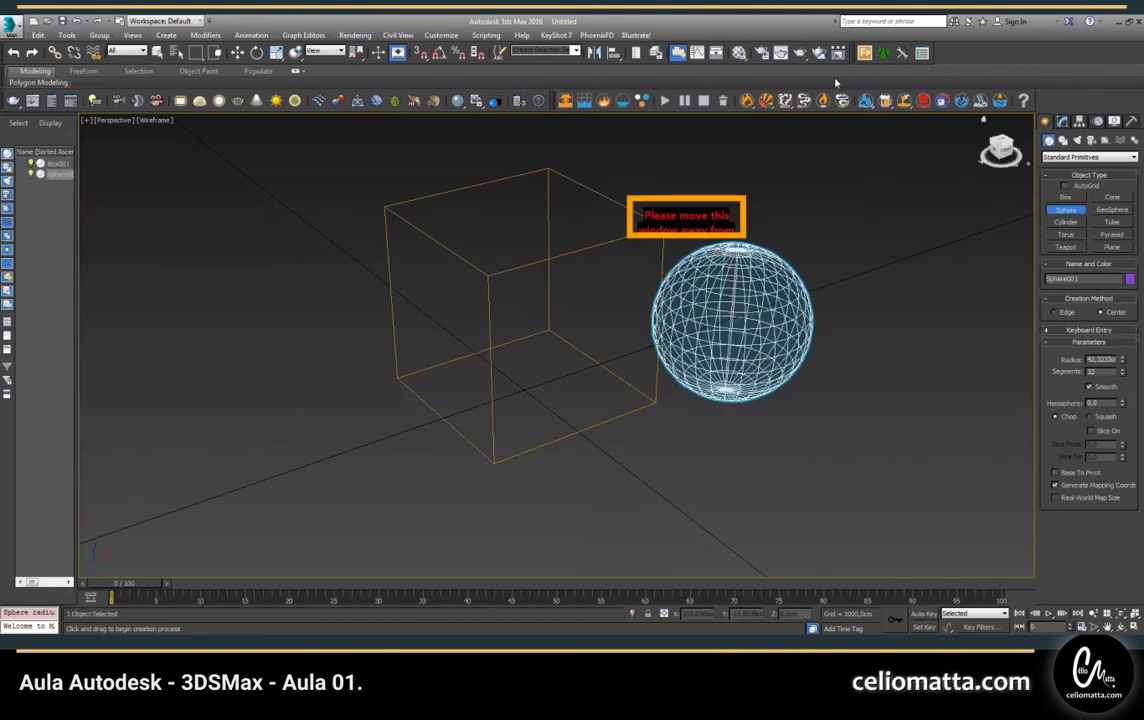
- Move the sphere to the origin by setting its X, Y and Z position coordinates to 0
{"action": "left_click", "coordinate": [237, 52]}
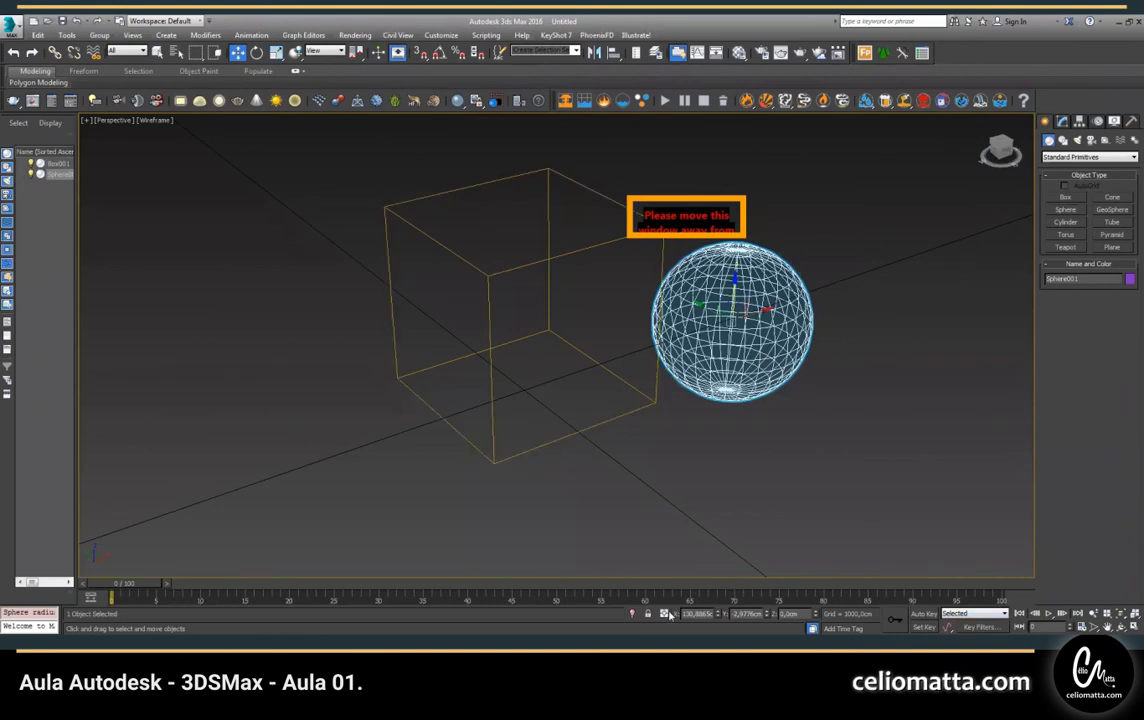
{"action": "double_click", "coordinate": [706, 614]}
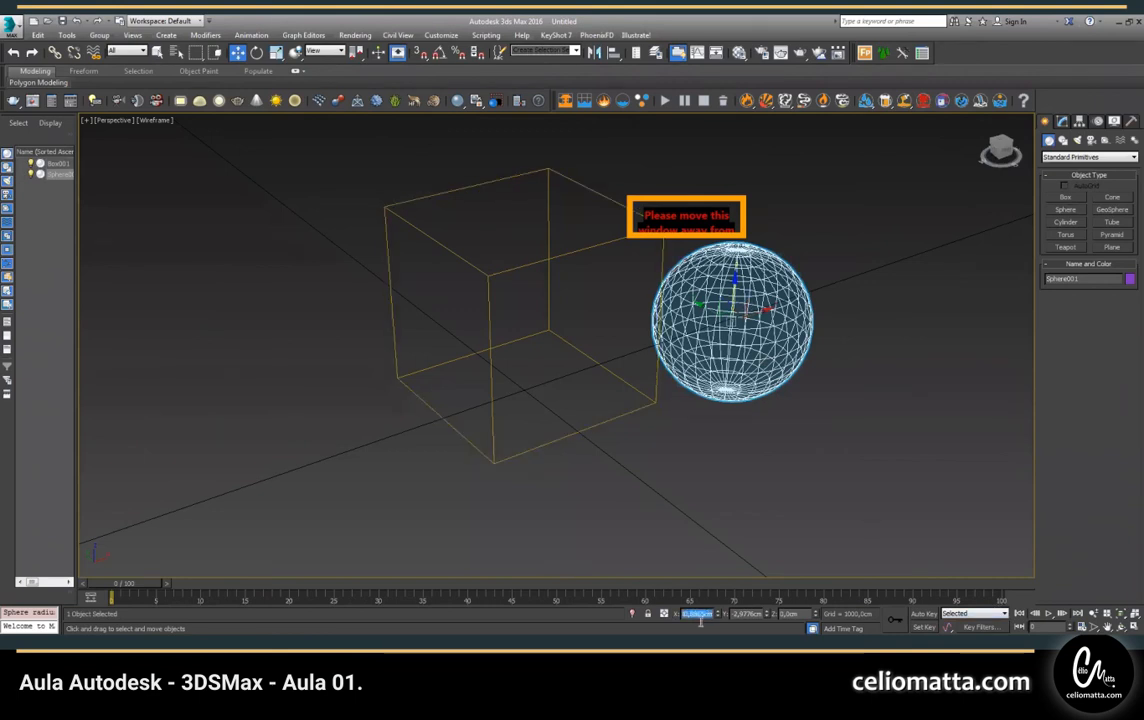
{"action": "type", "text": "0"}
{"action": "key", "text": "Tab"}
{"action": "type", "text": "0"}
{"action": "key", "text": "Tab"}
{"action": "type", "text": "0"}
{"action": "key", "text": "Tab"}
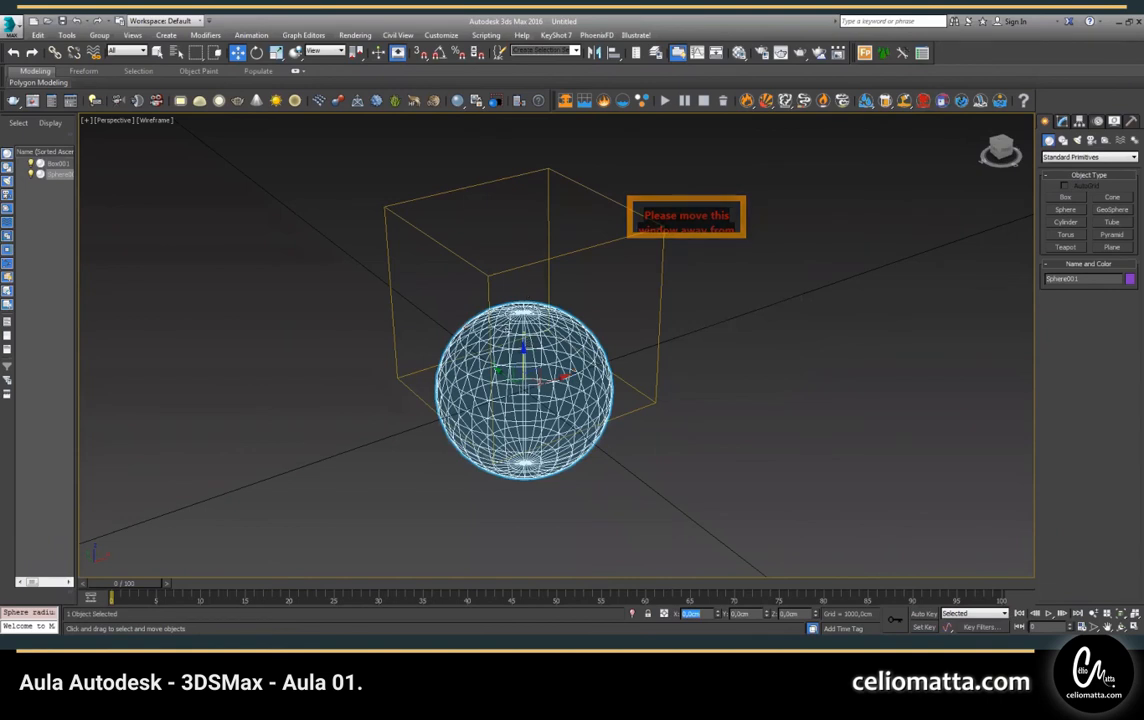
- Set the sphere's Hemisphere parameter to 0.55 and delete the sphere
{"action": "left_click", "coordinate": [1064, 122]}
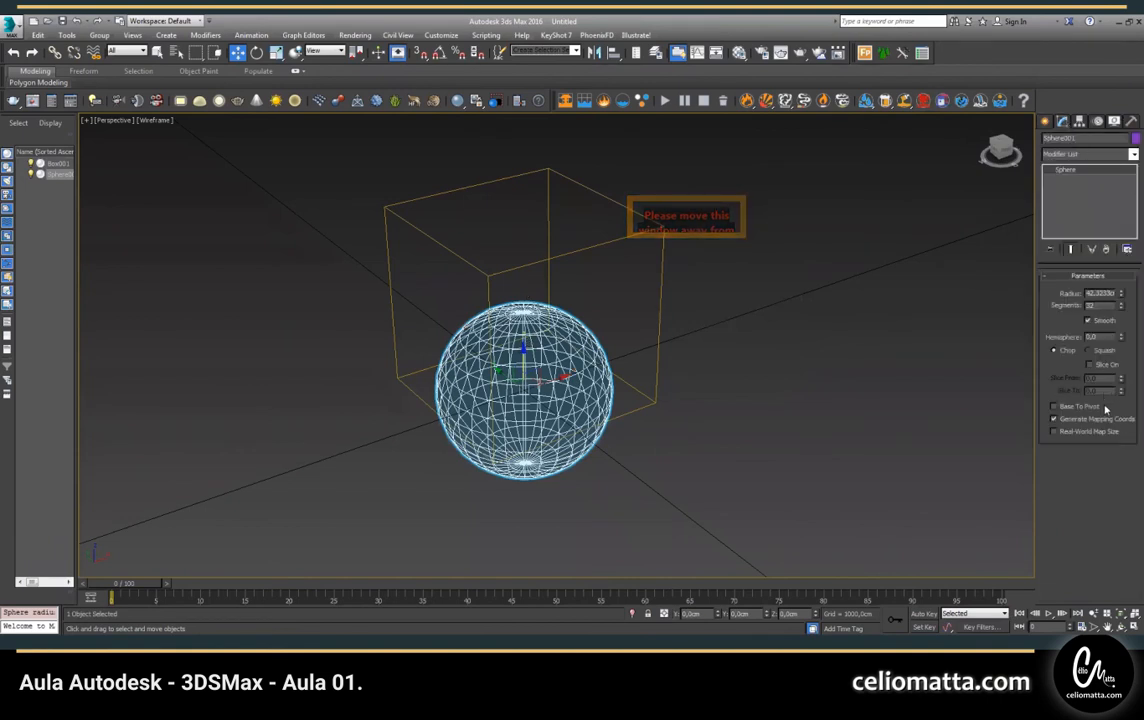
{"action": "left_click_drag", "start_coordinate": [1121, 337], "coordinate": [1129, 274]}
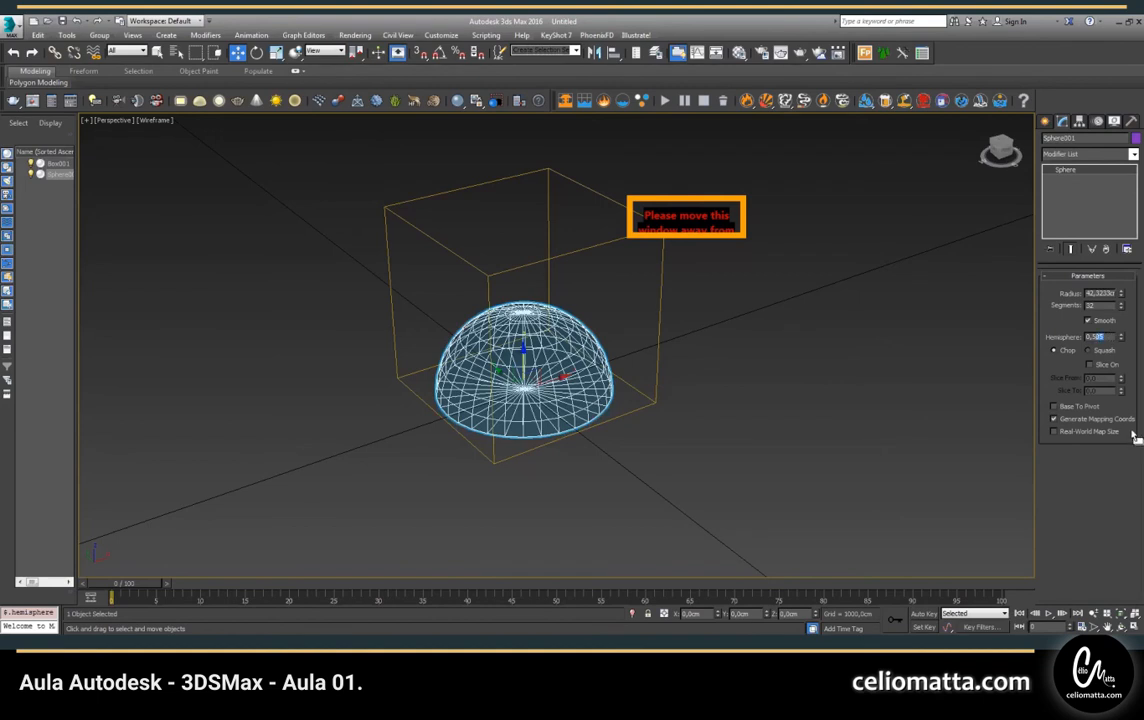
{"action": "key", "text": "Return"}
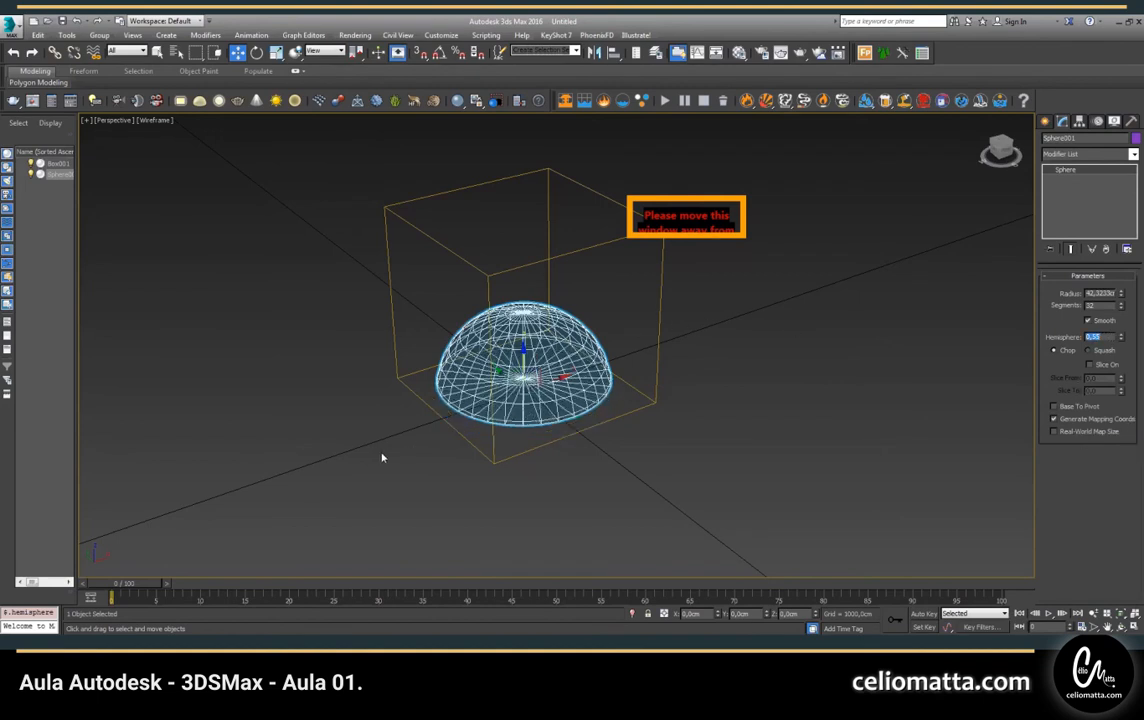
{"action": "left_click", "coordinate": [340, 408]}
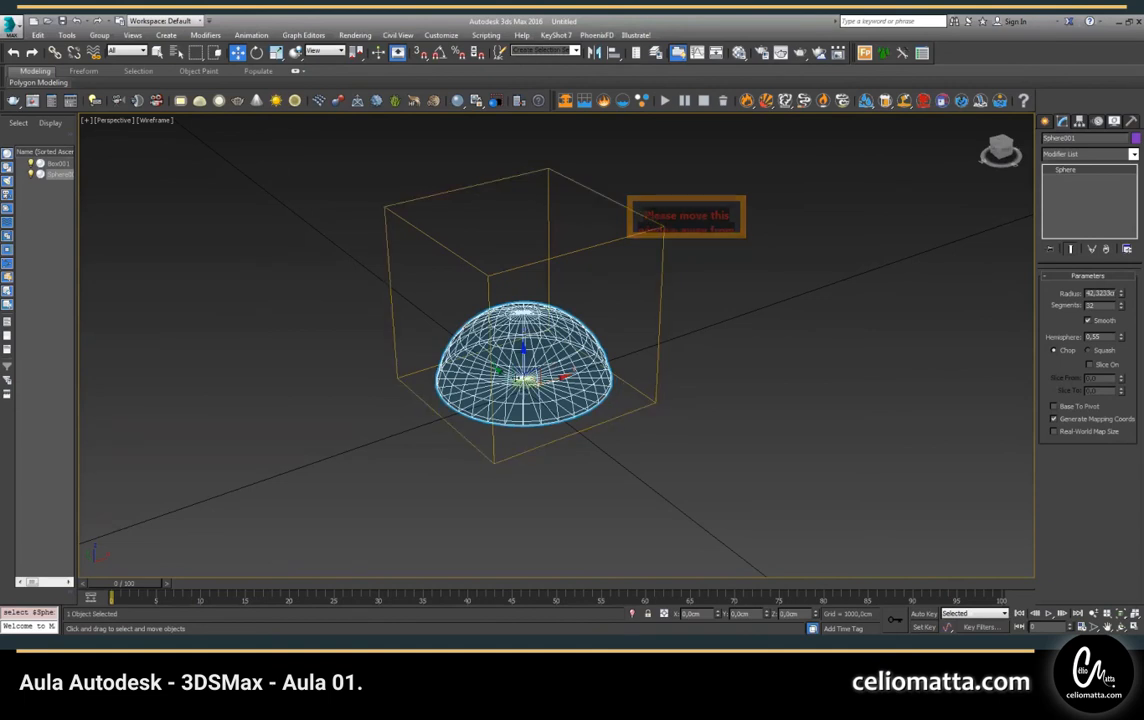
{"action": "key", "text": "Delete"}
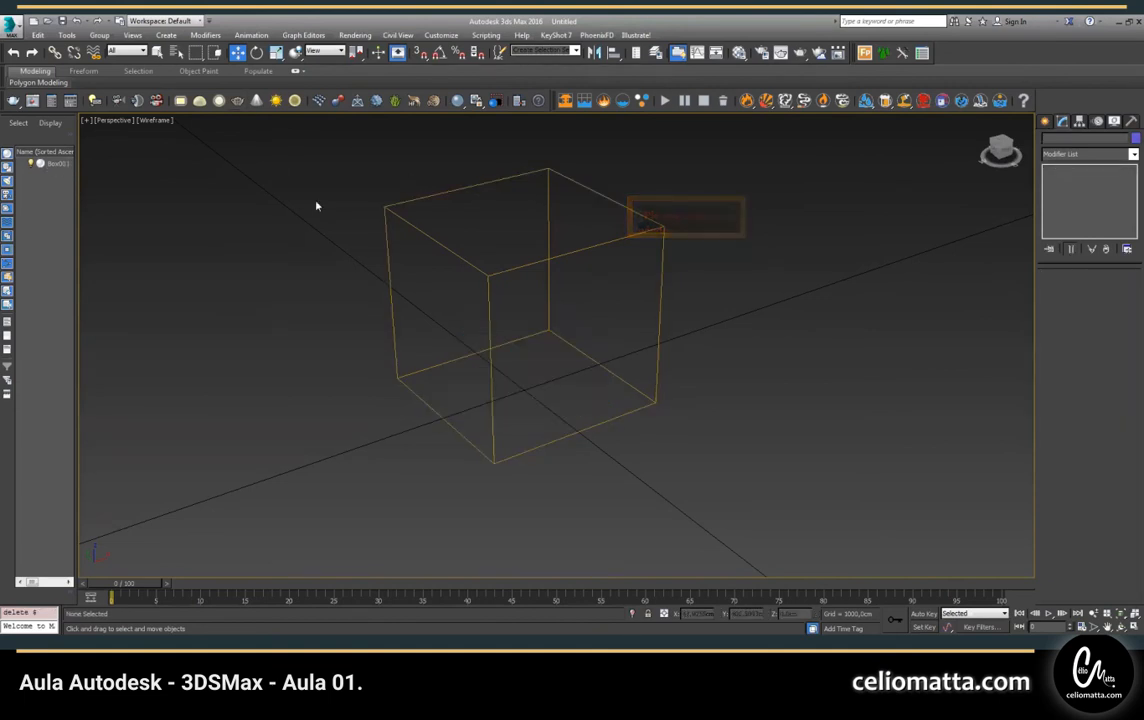
- Restore the four-viewport layout and create a small box in the Front view, about 27 cm wide and 39 cm high, within the large box's outline
{"action": "left_click", "coordinate": [1129, 623]}
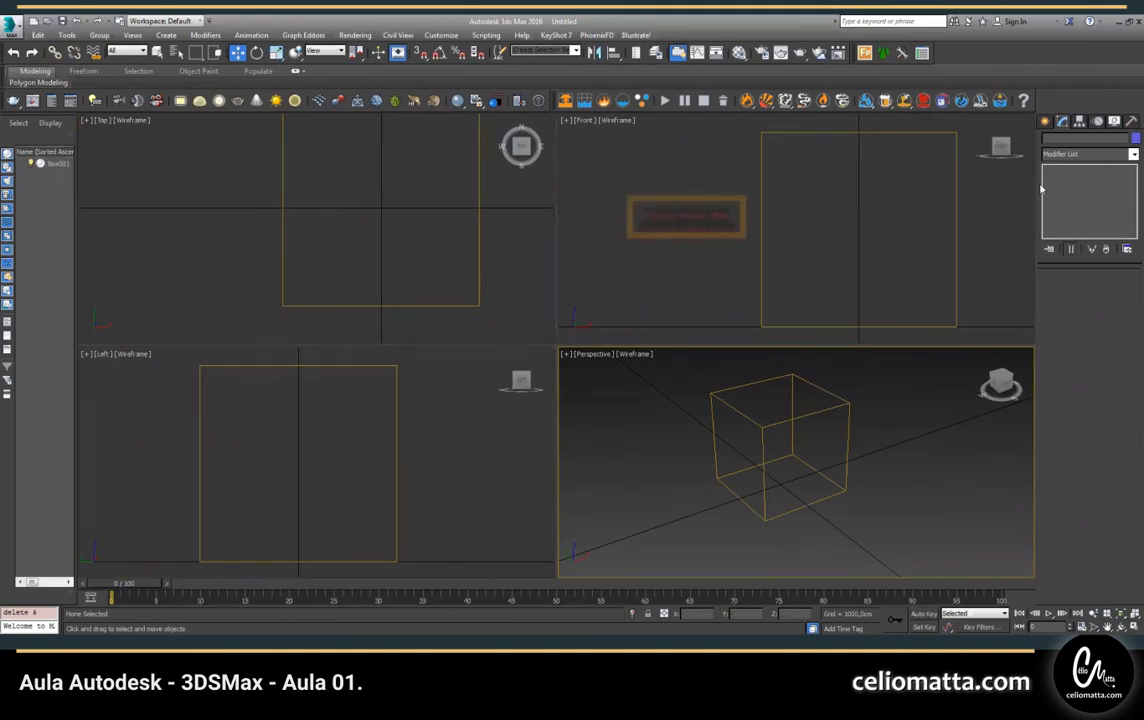
{"action": "left_click", "coordinate": [1045, 122]}
{"action": "left_click", "coordinate": [1064, 197]}
{"action": "left_click_drag", "start_coordinate": [802, 211], "coordinate": [862, 253]}
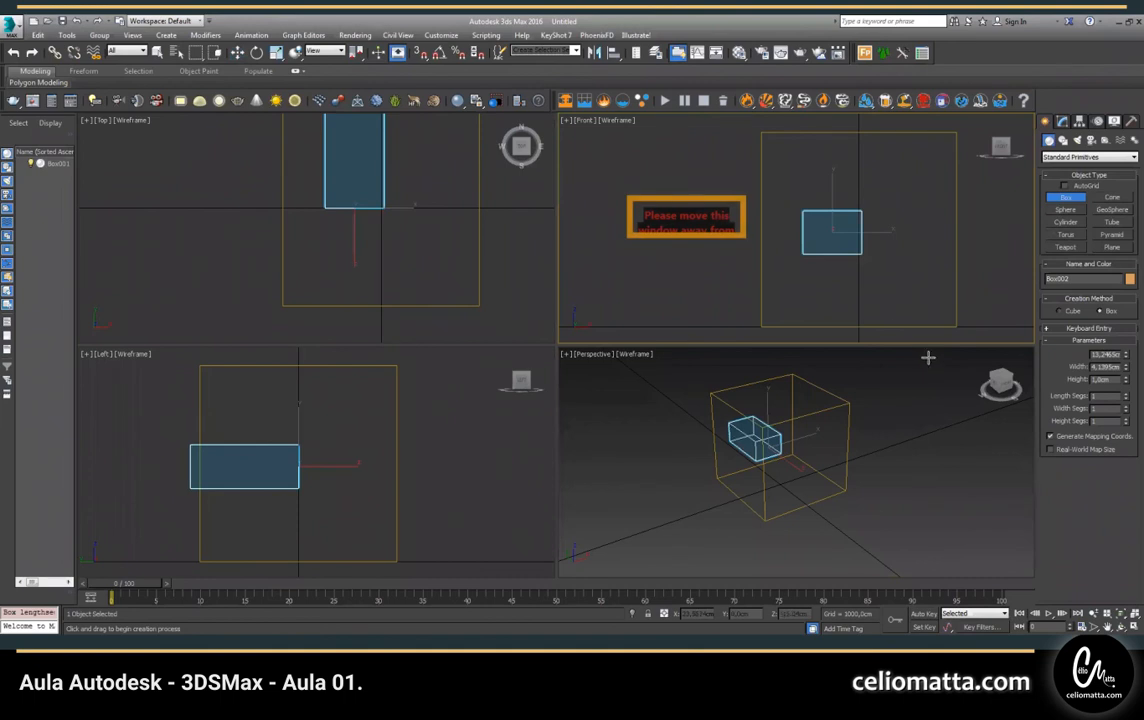
{"action": "left_click", "coordinate": [797, 184]}
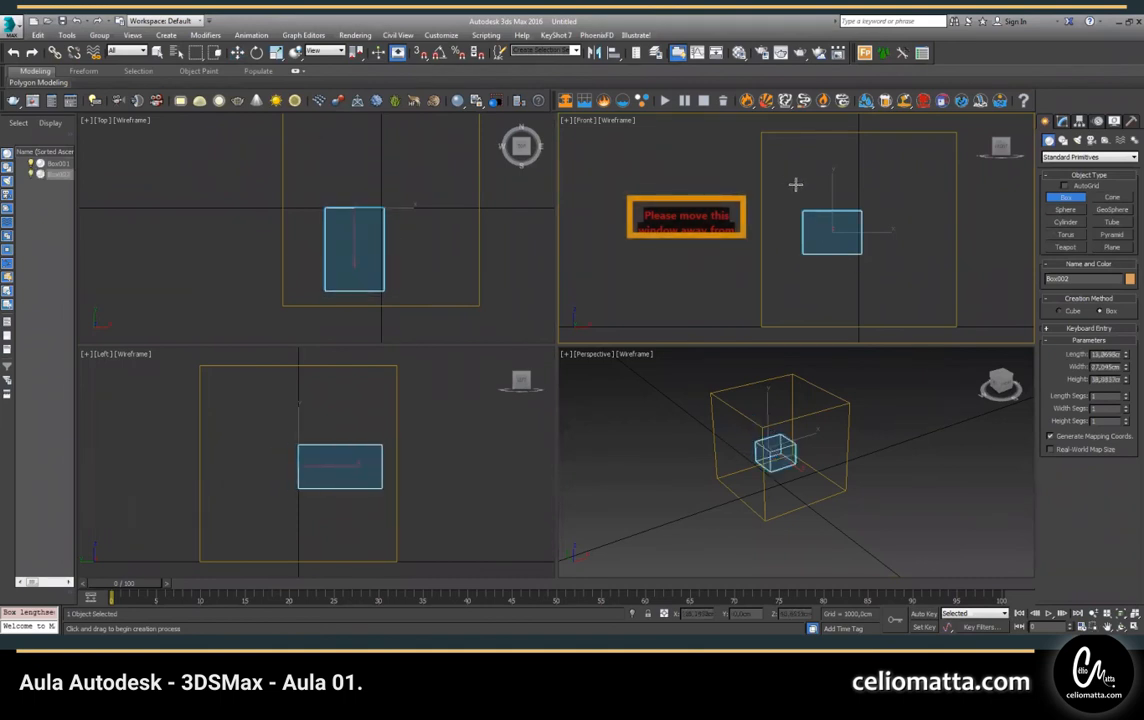
- Select the small box in the Perspective view and move it along Y out of the large box, to about -153 cm
{"action": "left_click", "coordinate": [237, 53]}
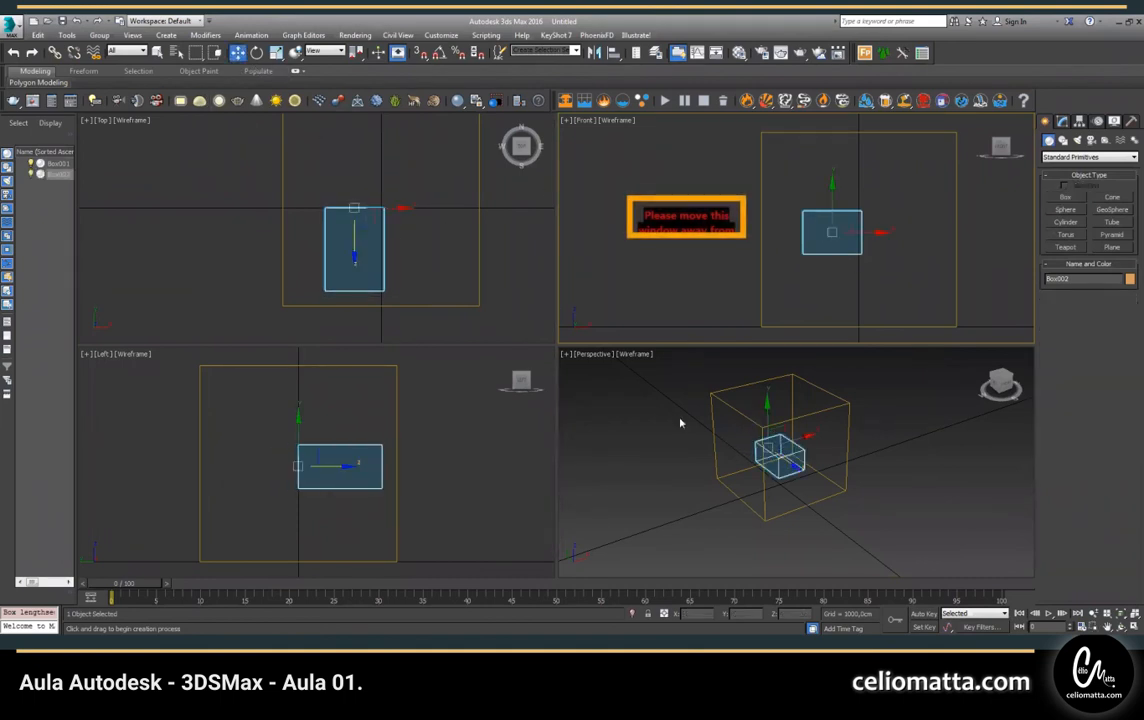
{"action": "left_click", "coordinate": [797, 470]}
{"action": "left_click", "coordinate": [786, 462]}
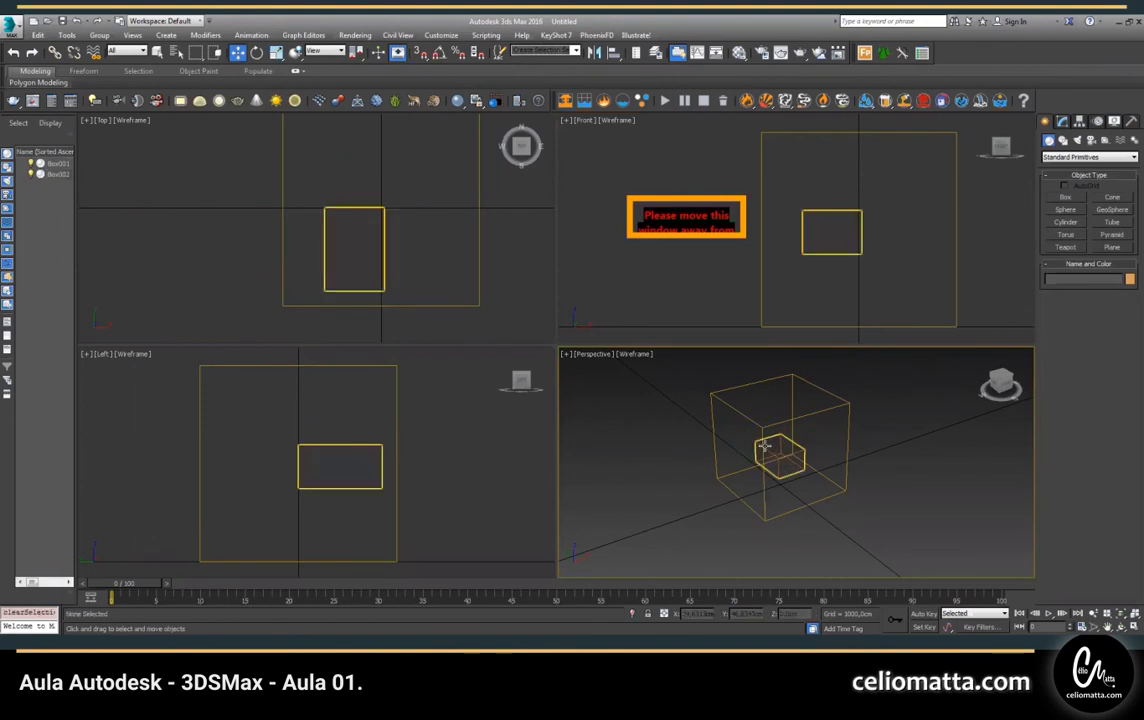
{"action": "left_click", "coordinate": [769, 451]}
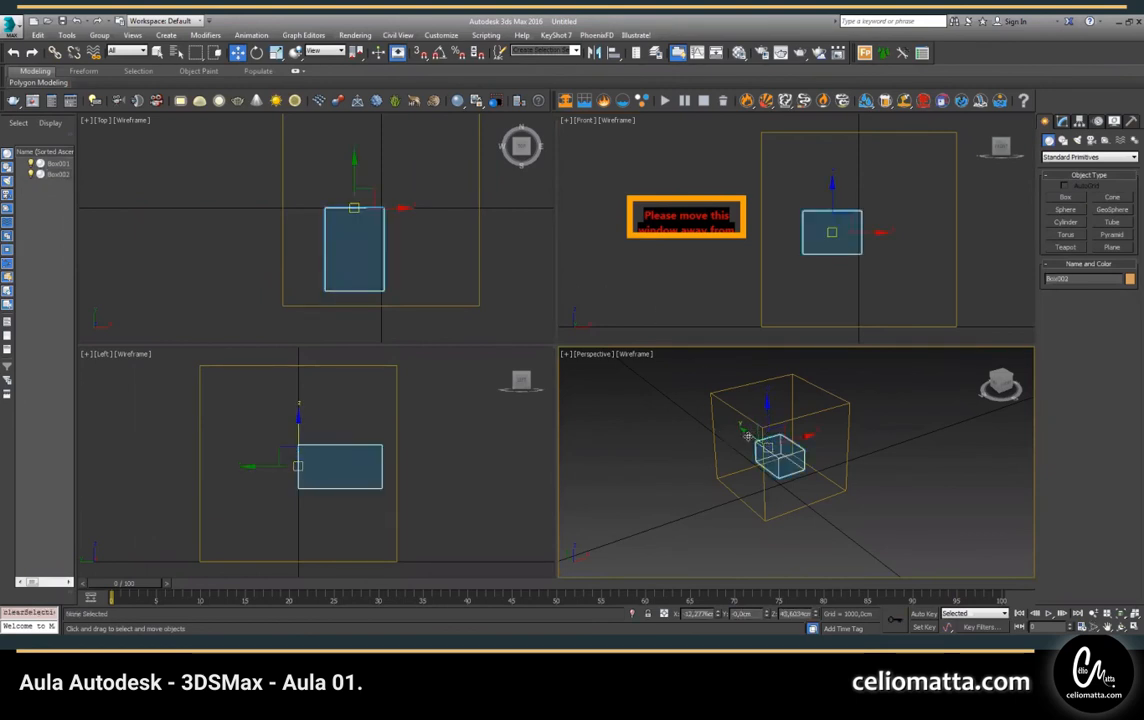
{"action": "left_click", "coordinate": [772, 455]}
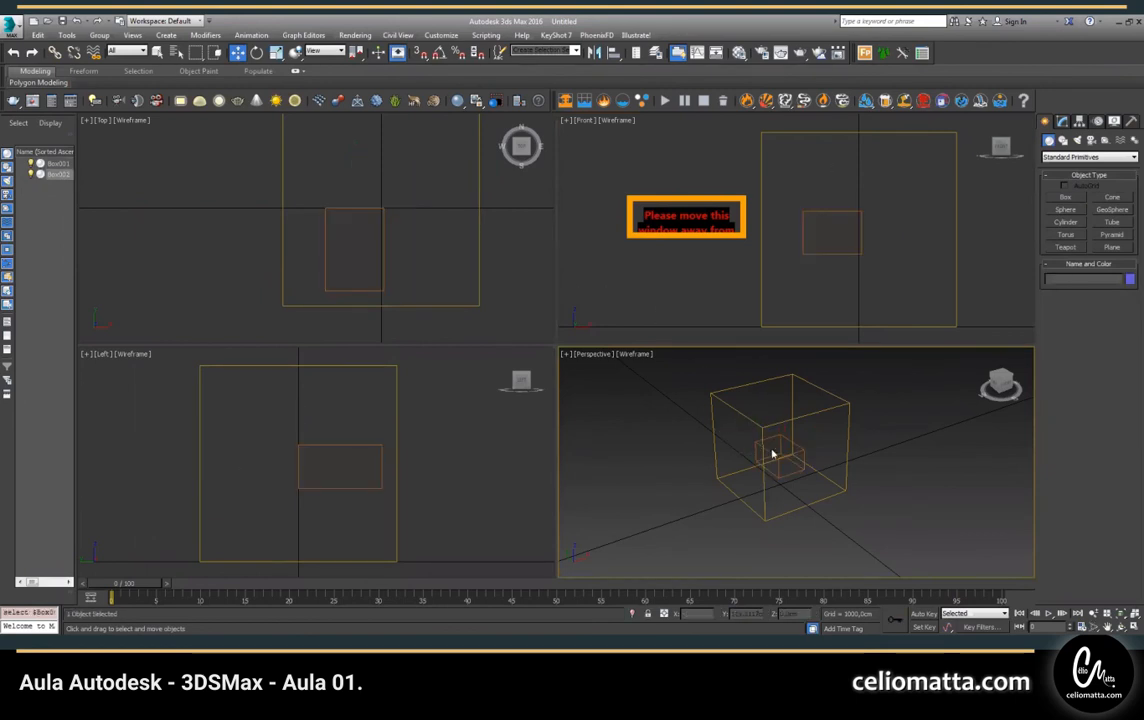
{"action": "left_click", "coordinate": [772, 441]}
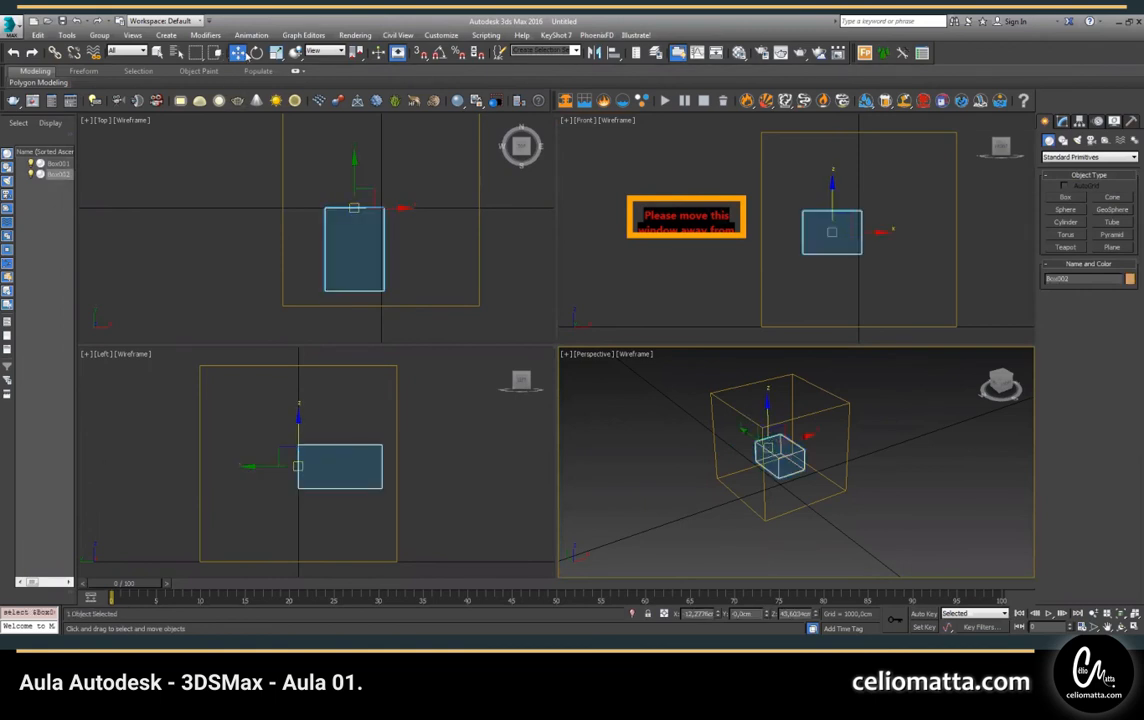
{"action": "left_click_drag", "start_coordinate": [744, 432], "coordinate": [867, 540]}
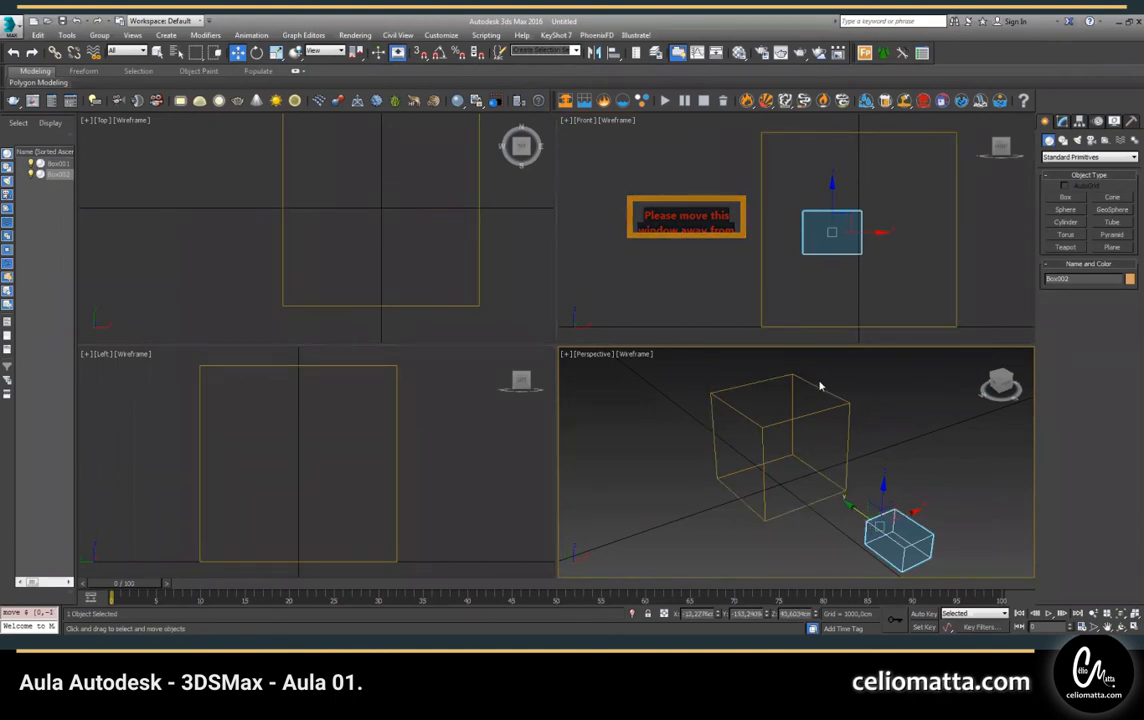
- Delete the small box and maximize the Perspective view
{"action": "key", "text": "Delete"}
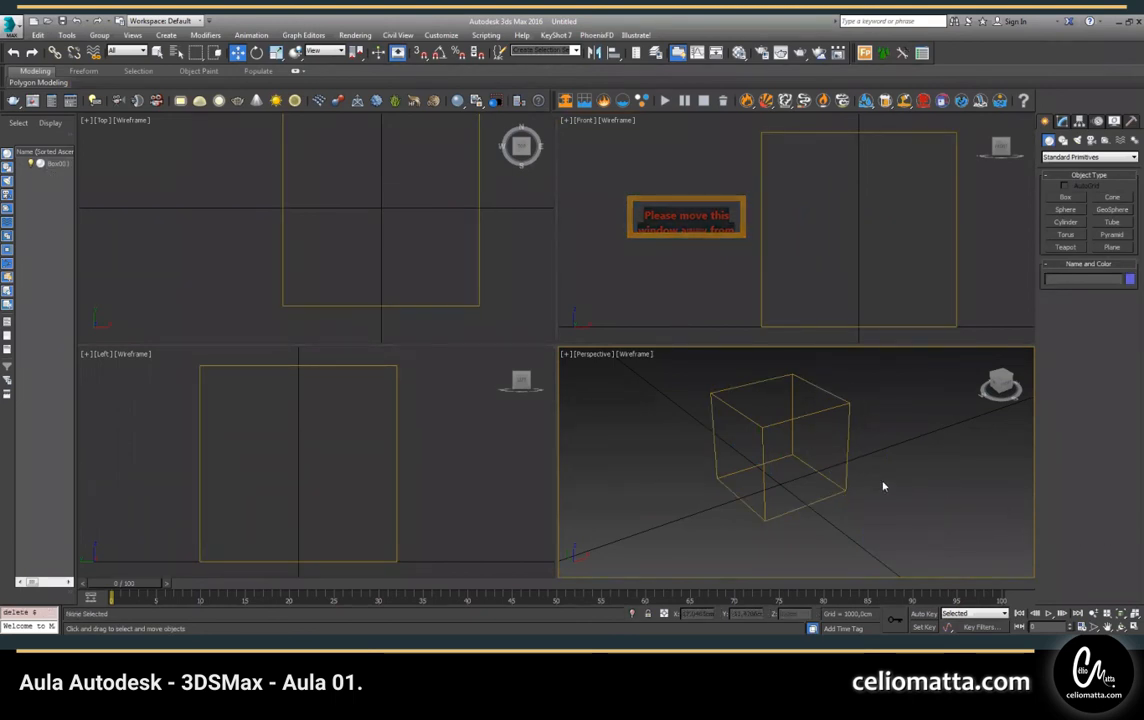
{"action": "key", "text": "alt+w"}
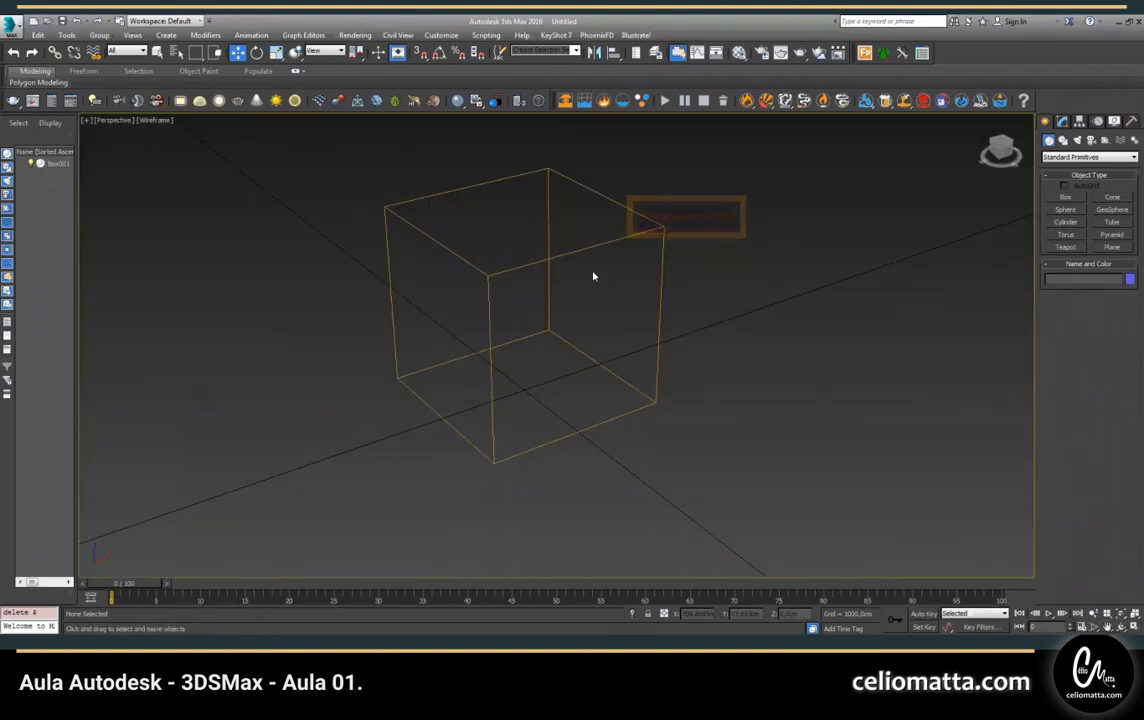
- Practise selecting the wireframe box by its edges and corners, try its empty interior, and deselect it
{"action": "left_click", "coordinate": [391, 212]}
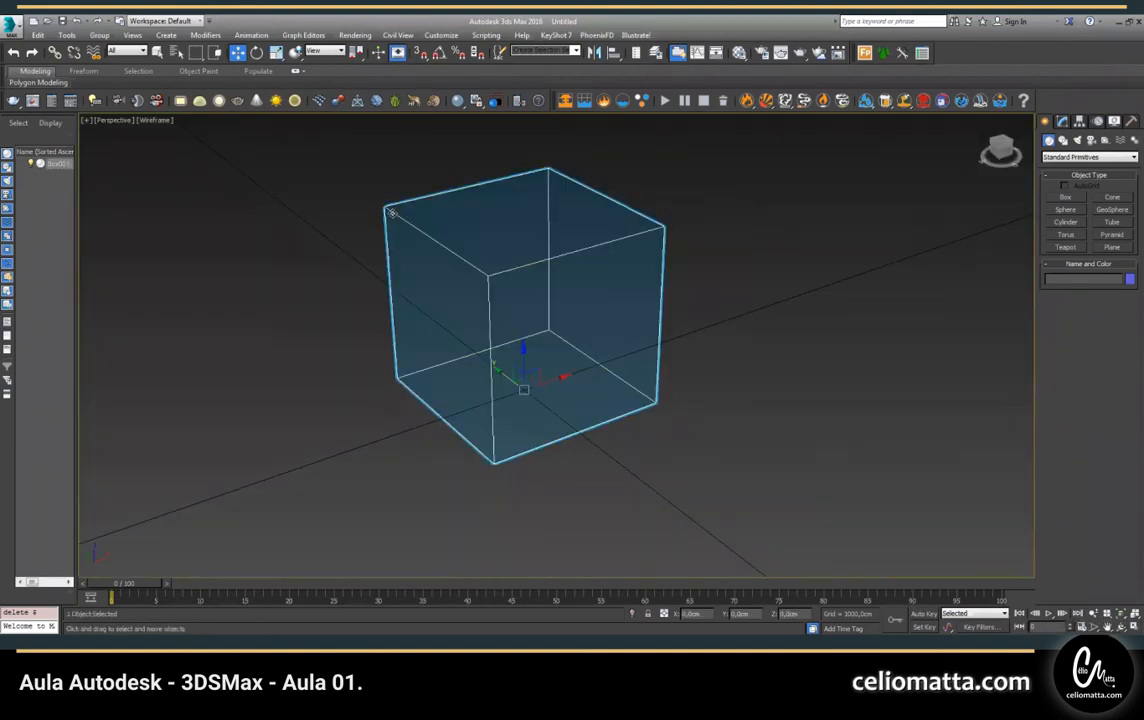
{"action": "left_click", "coordinate": [712, 257]}
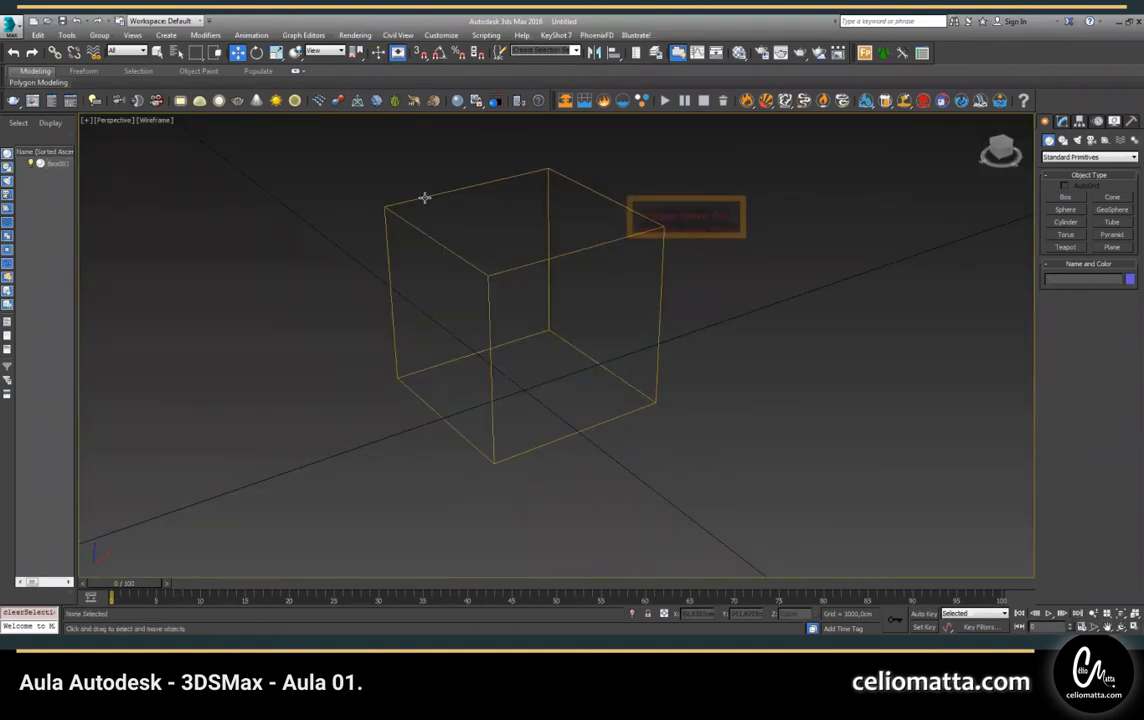
{"action": "left_click", "coordinate": [424, 201]}
{"action": "left_click", "coordinate": [575, 304]}
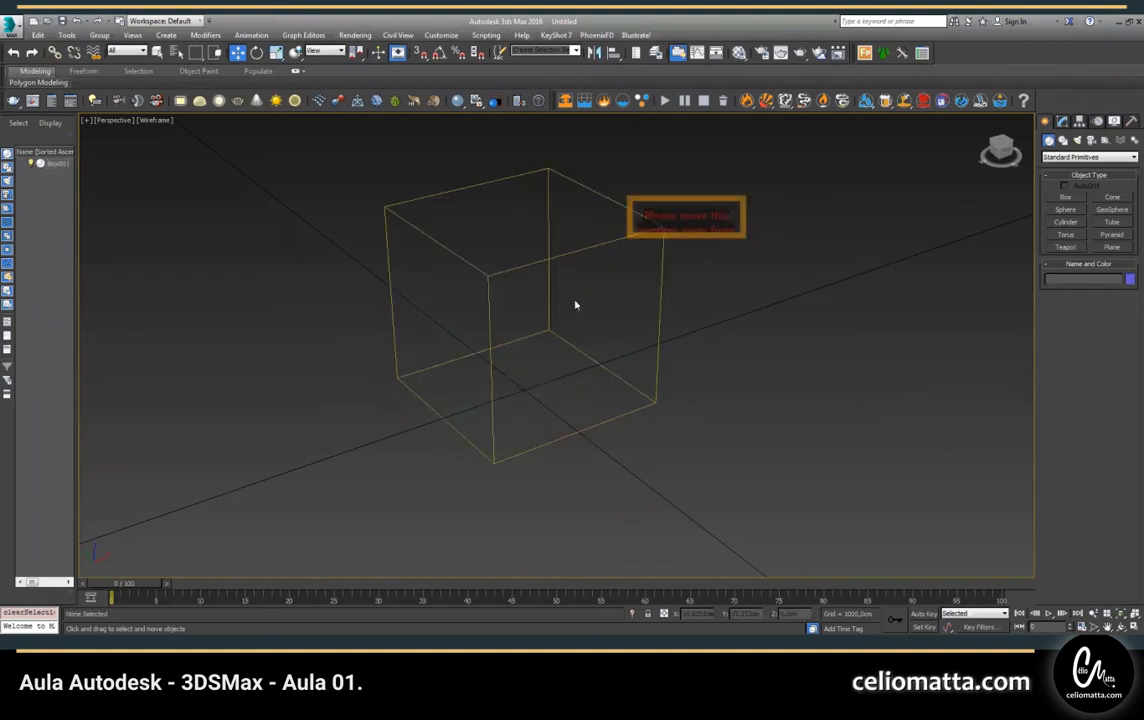
{"action": "left_click", "coordinate": [513, 266]}
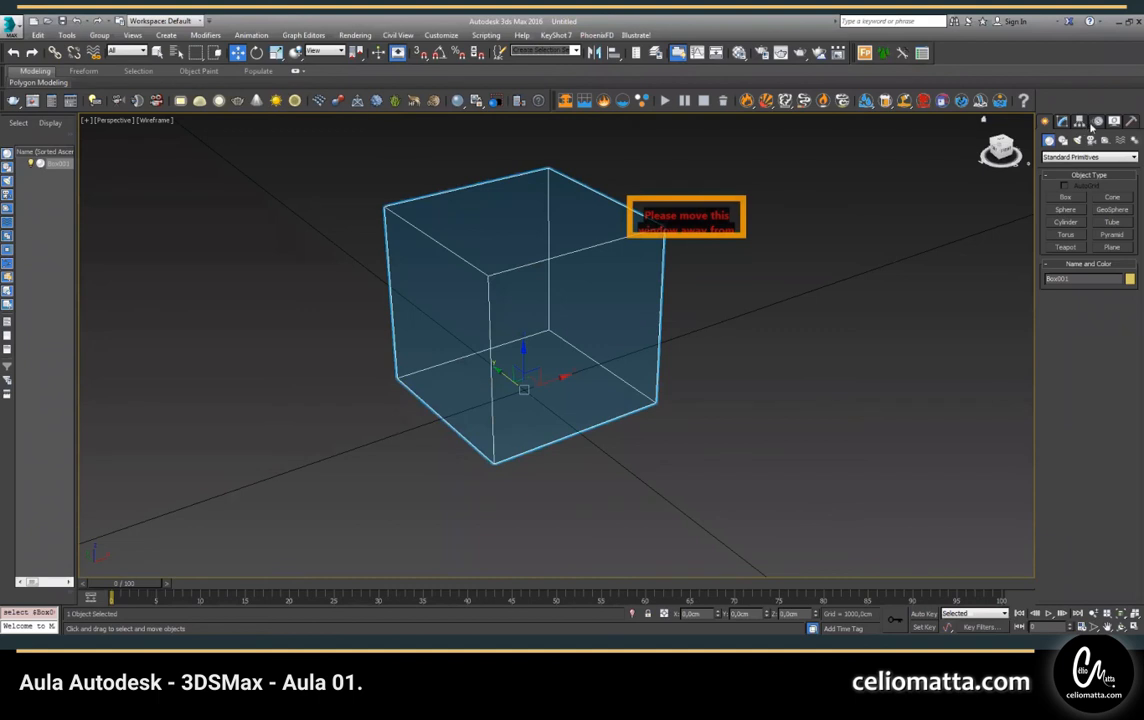
{"action": "left_click", "coordinate": [765, 256]}
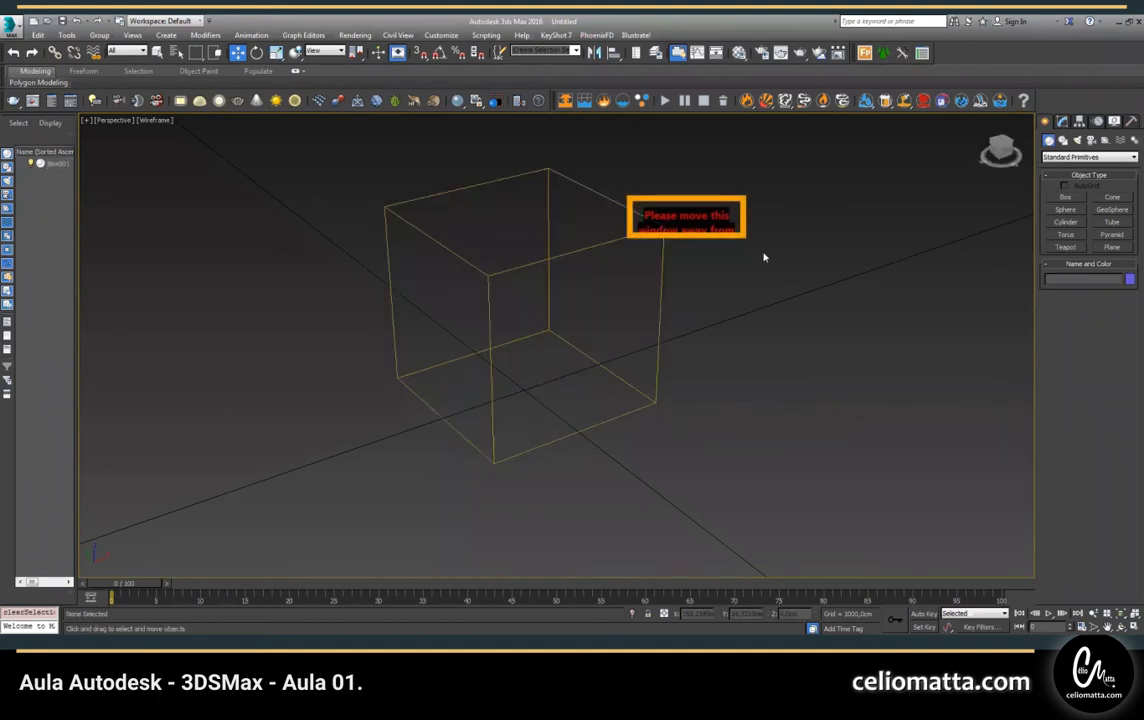
{"action": "left_click", "coordinate": [491, 272]}
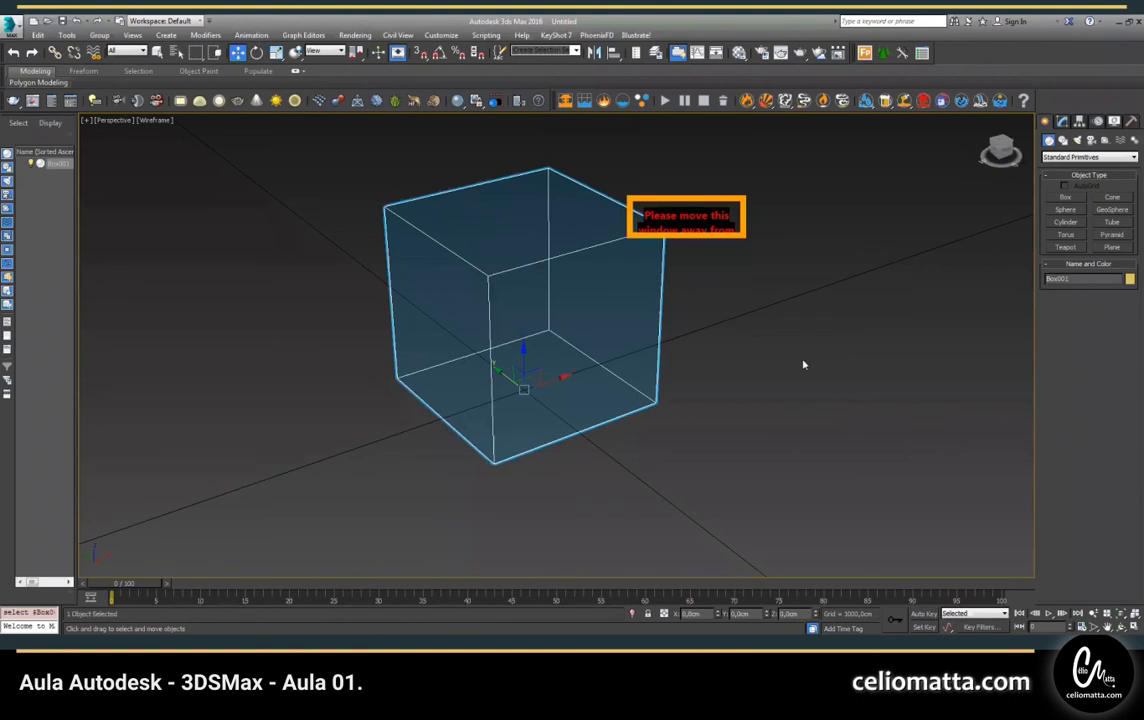
{"action": "left_click", "coordinate": [826, 290]}
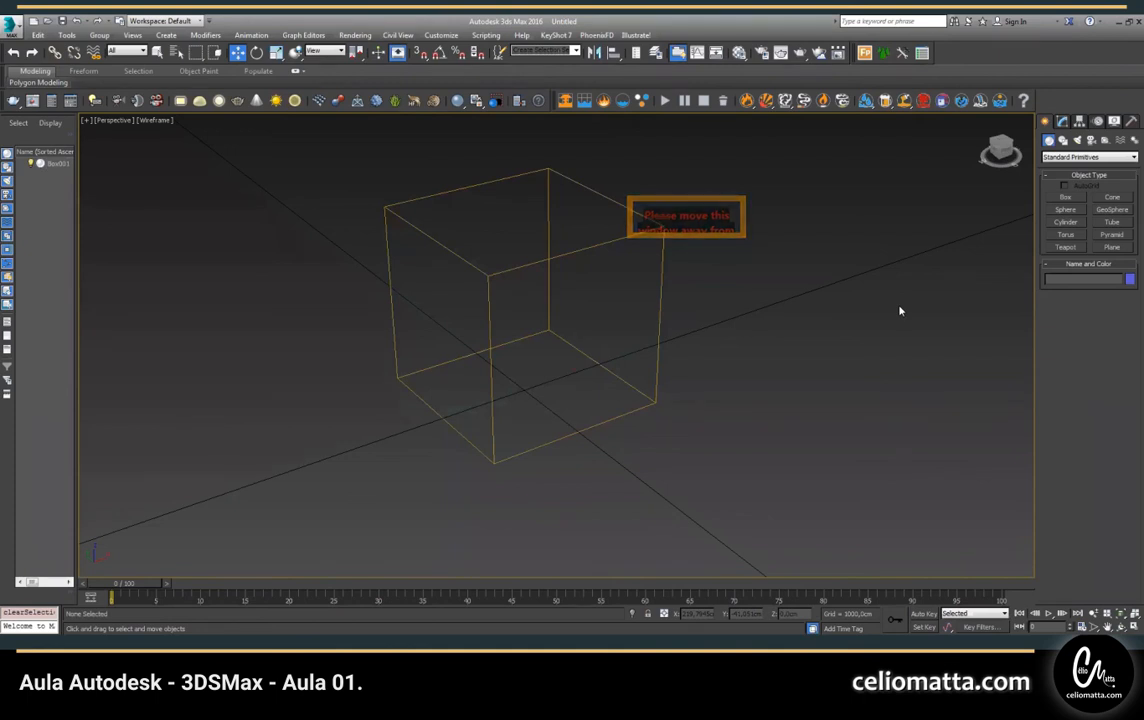
- Pan and orbit the Perspective view slightly around the box
{"action": "middle_click_drag", "start_coordinate": [518, 236], "coordinate": [552, 263]}
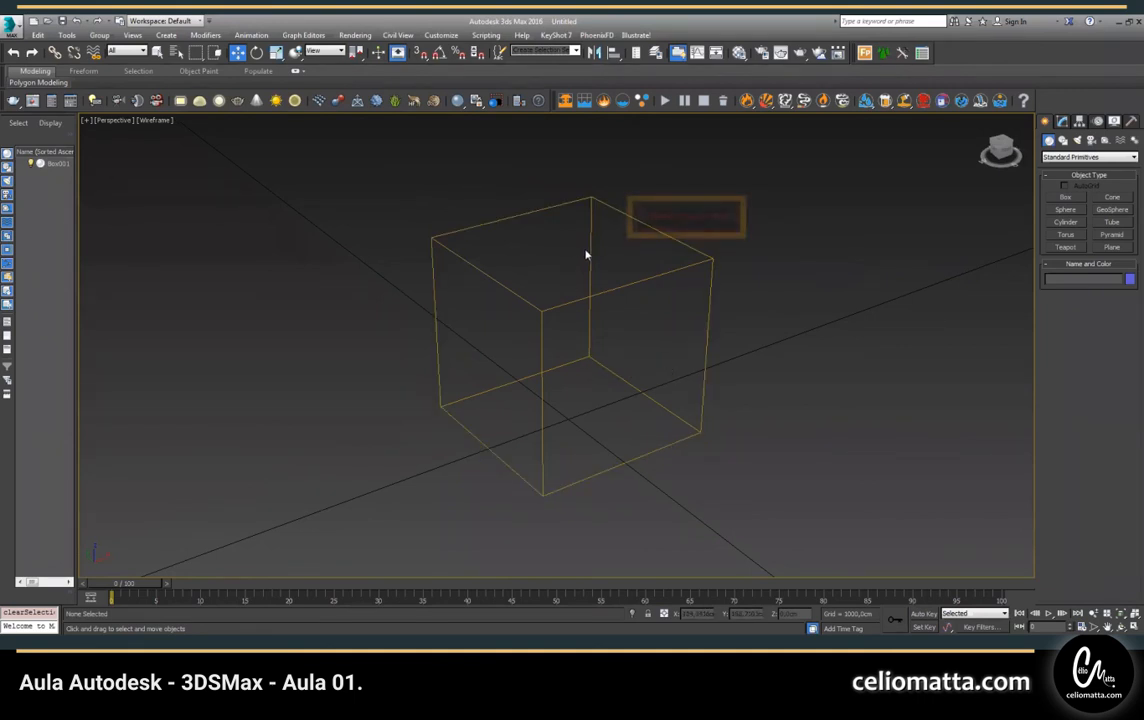
{"action": "left_click", "coordinate": [1123, 621]}
{"action": "mouse_move", "coordinate": [585, 383]}
{"action": "left_mouse_down"}
{"action": "mouse_move", "coordinate": [581, 363]}
{"action": "mouse_move", "coordinate": [594, 369]}
{"action": "mouse_move", "coordinate": [585, 385]}
{"action": "left_mouse_up"}
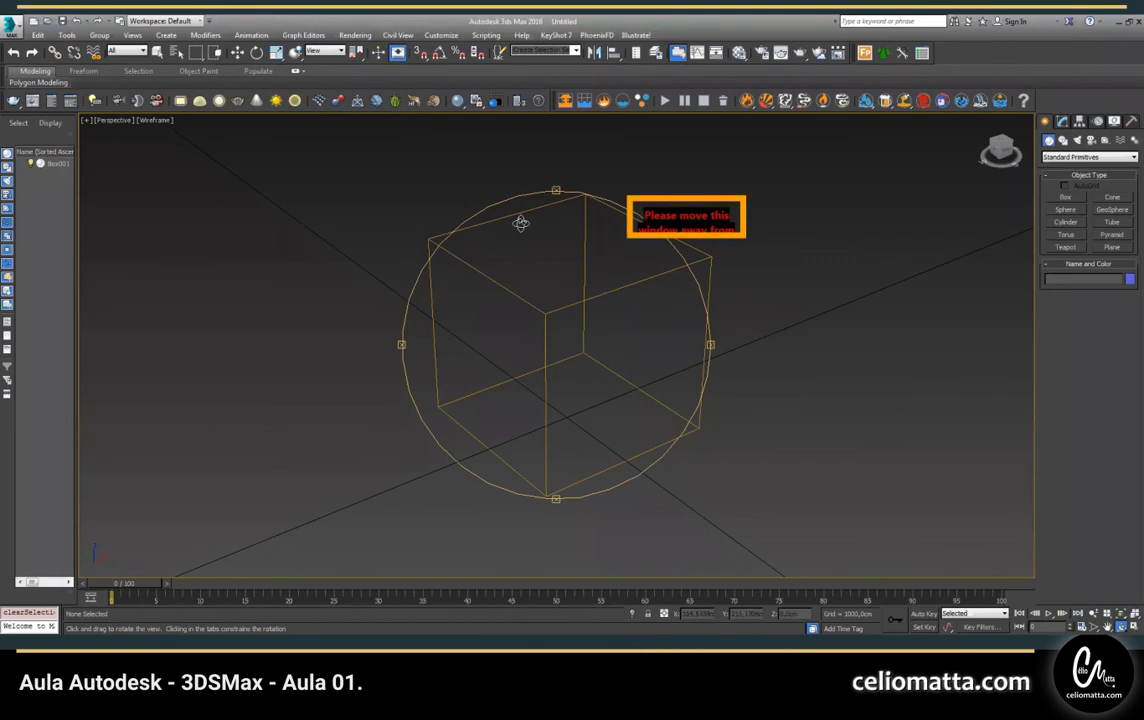
{"action": "mouse_move", "coordinate": [580, 286]}
{"action": "left_mouse_down"}
{"action": "mouse_move", "coordinate": [562, 262]}
{"action": "mouse_move", "coordinate": [579, 281]}
{"action": "left_mouse_up"}
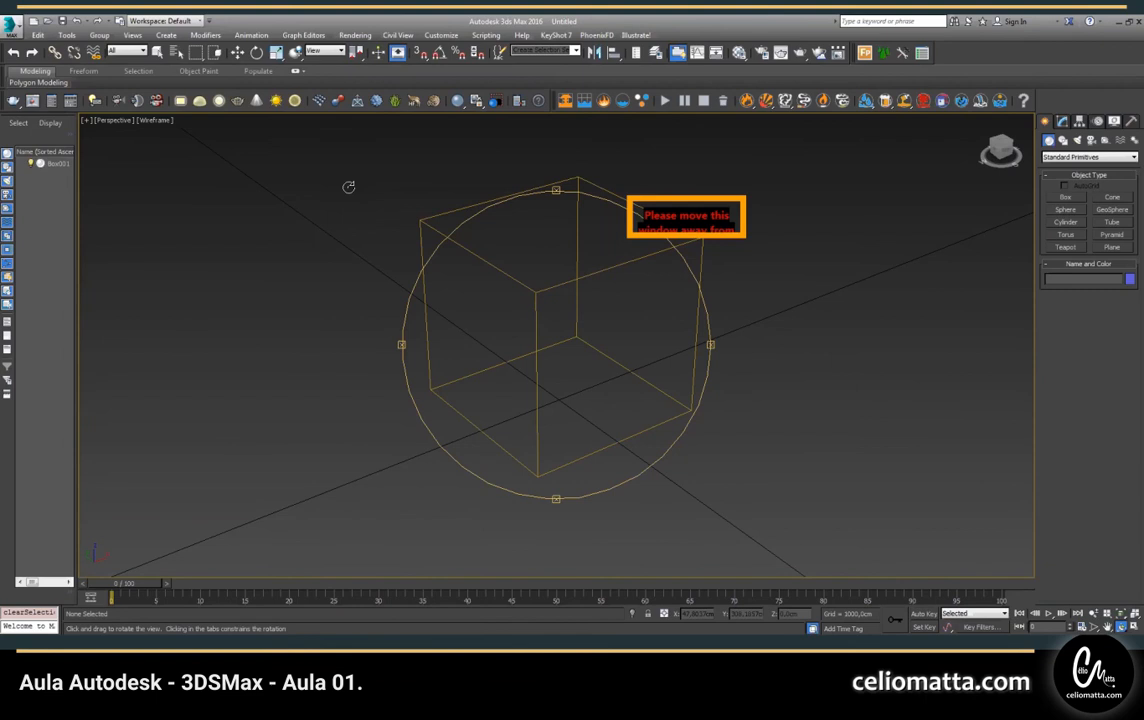
- Switch to the Select Object tool and practise selecting and deselecting the box by its edges, leaving it selected
{"action": "left_click", "coordinate": [157, 52]}
{"action": "left_click", "coordinate": [458, 215]}
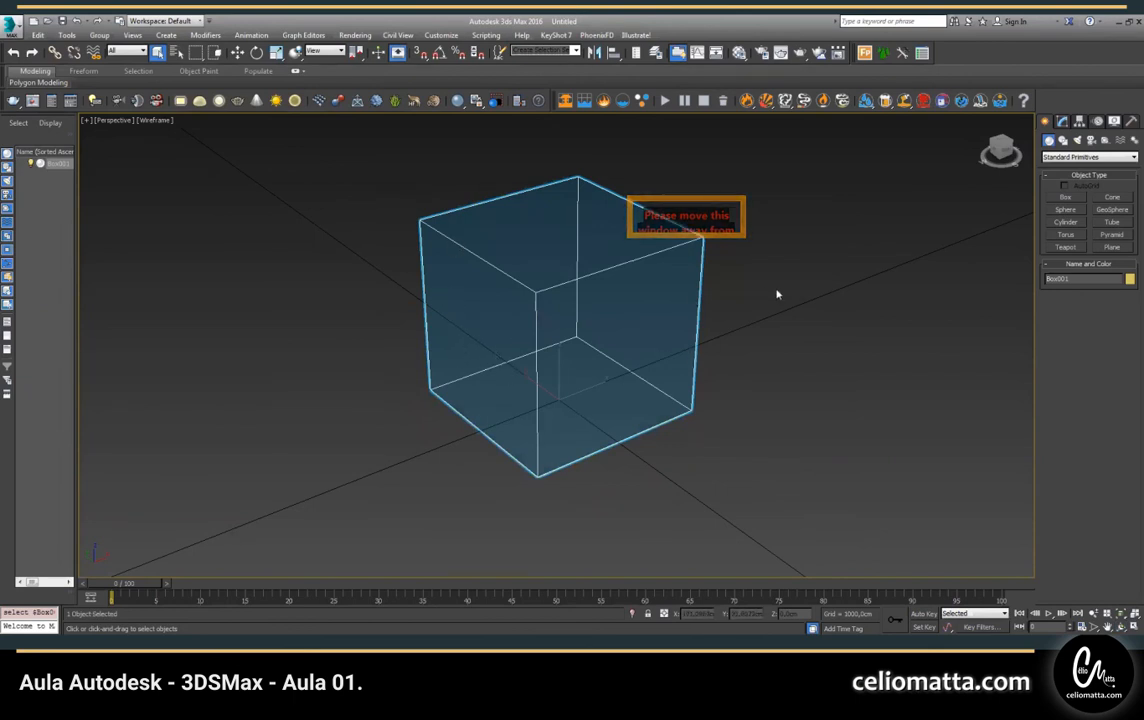
{"action": "left_click", "coordinate": [628, 191]}
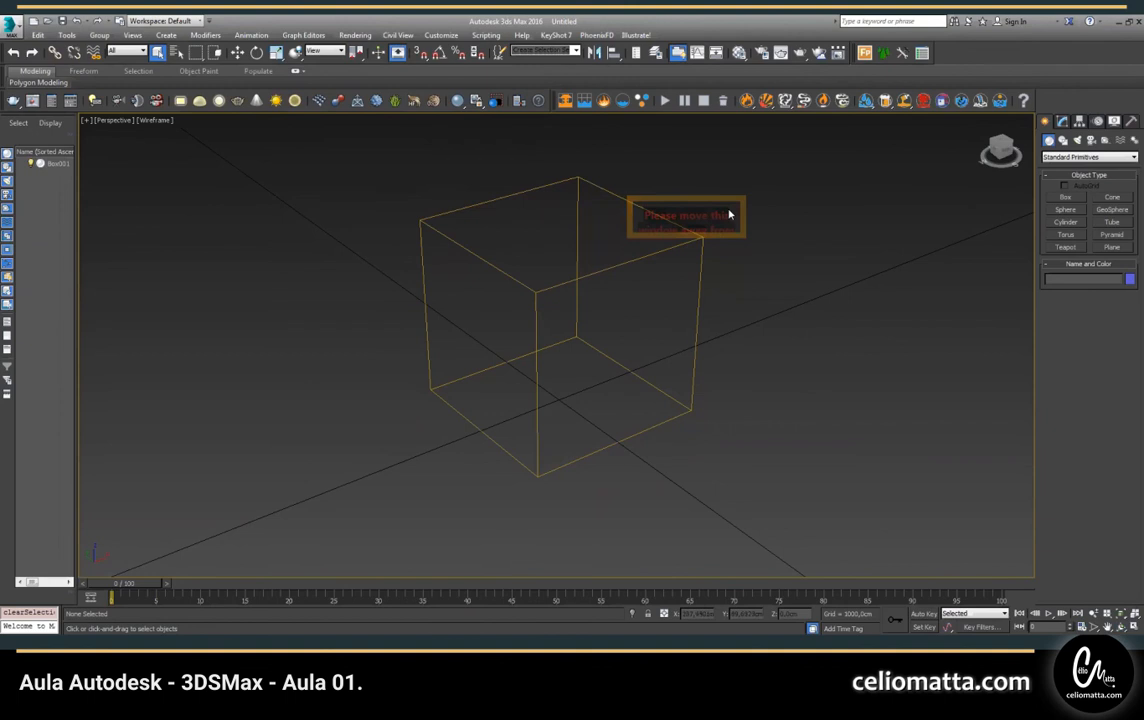
{"action": "left_click", "coordinate": [449, 211]}
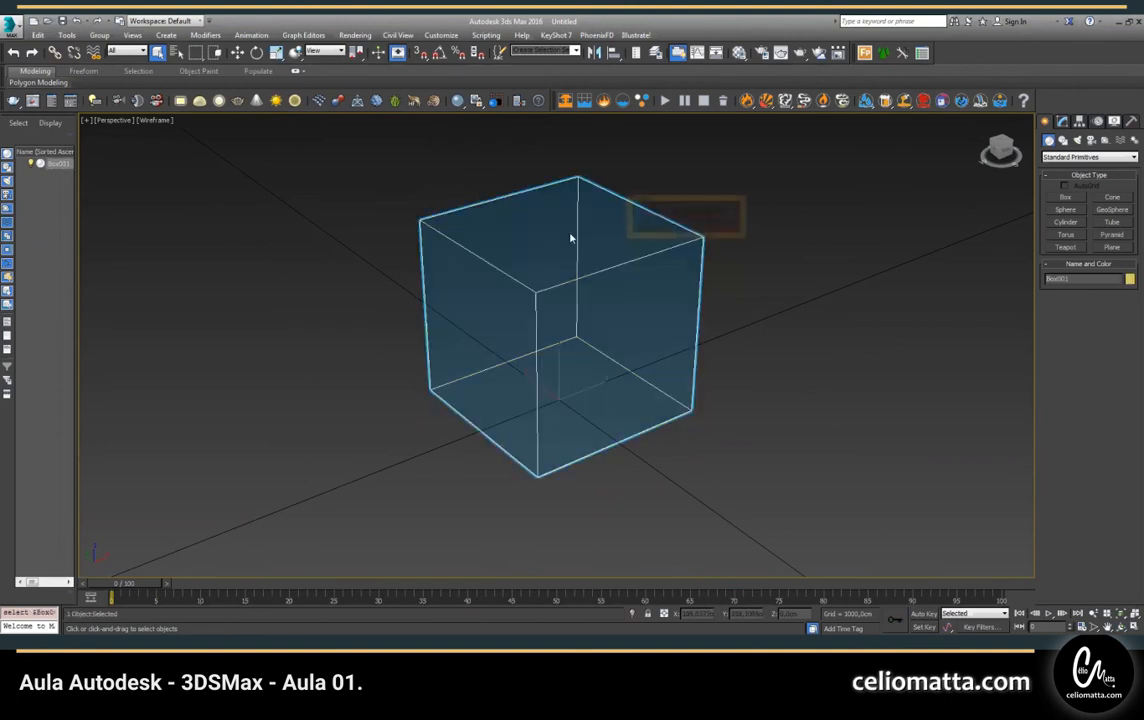
{"action": "left_click", "coordinate": [782, 280]}
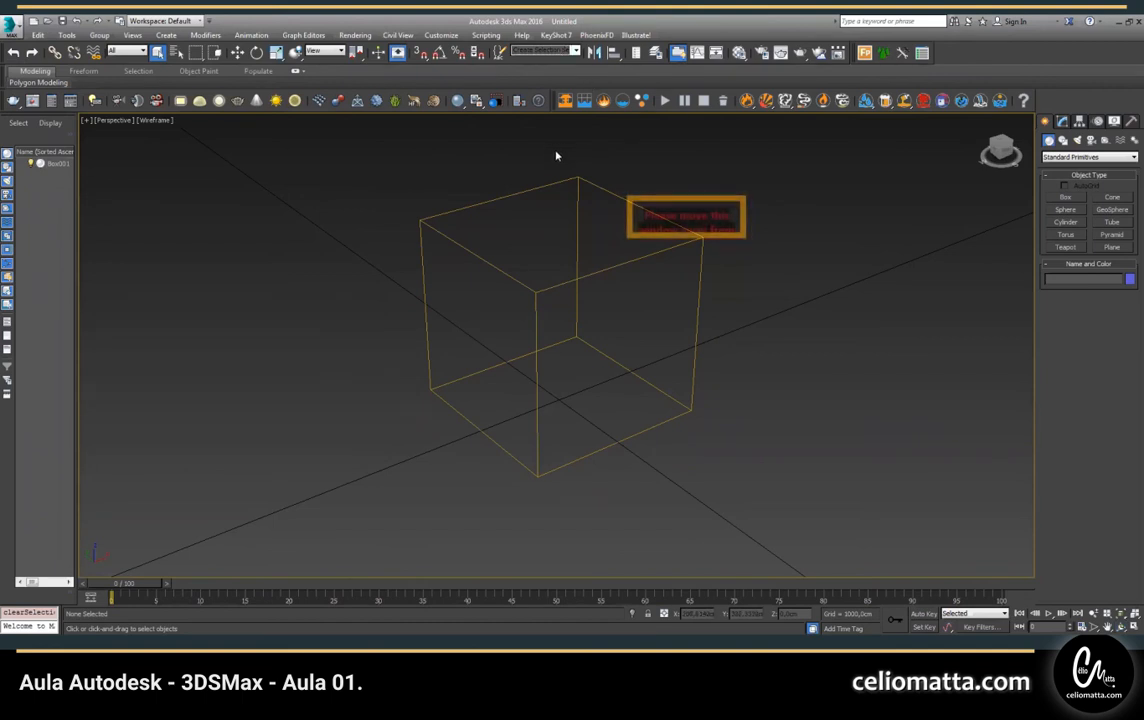
{"action": "left_click", "coordinate": [577, 177]}
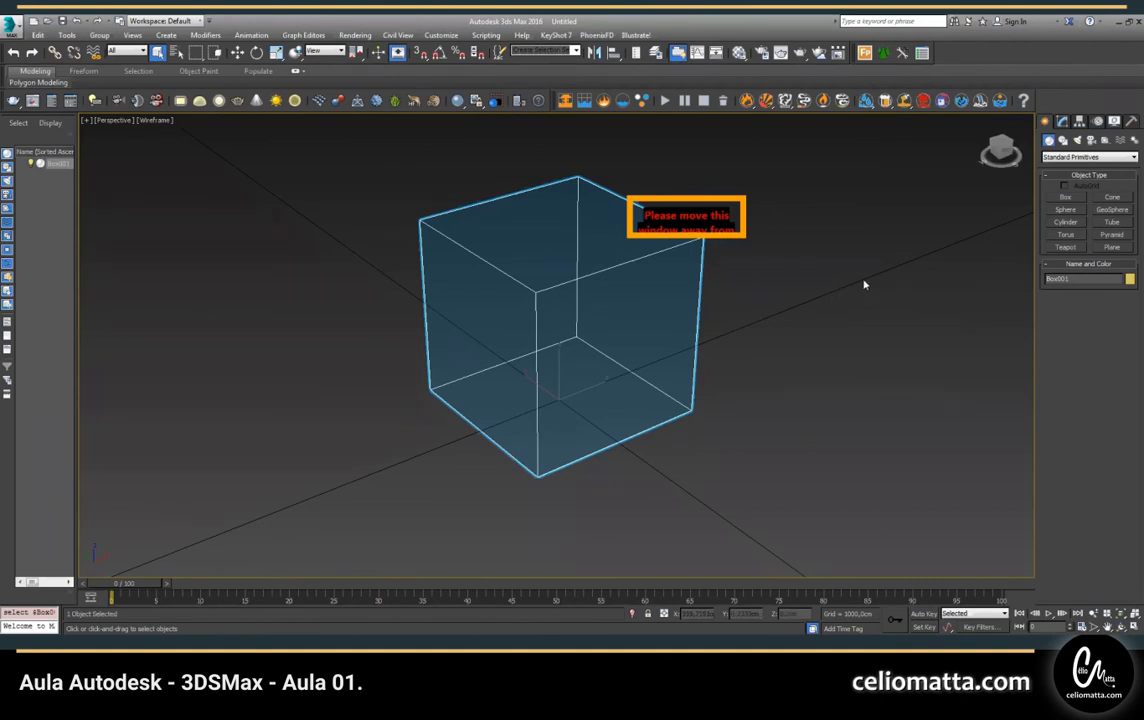
- Create a second box behind the existing one with length, width and height of 90 cm each, and finish box creation
{"action": "left_click", "coordinate": [1064, 198]}
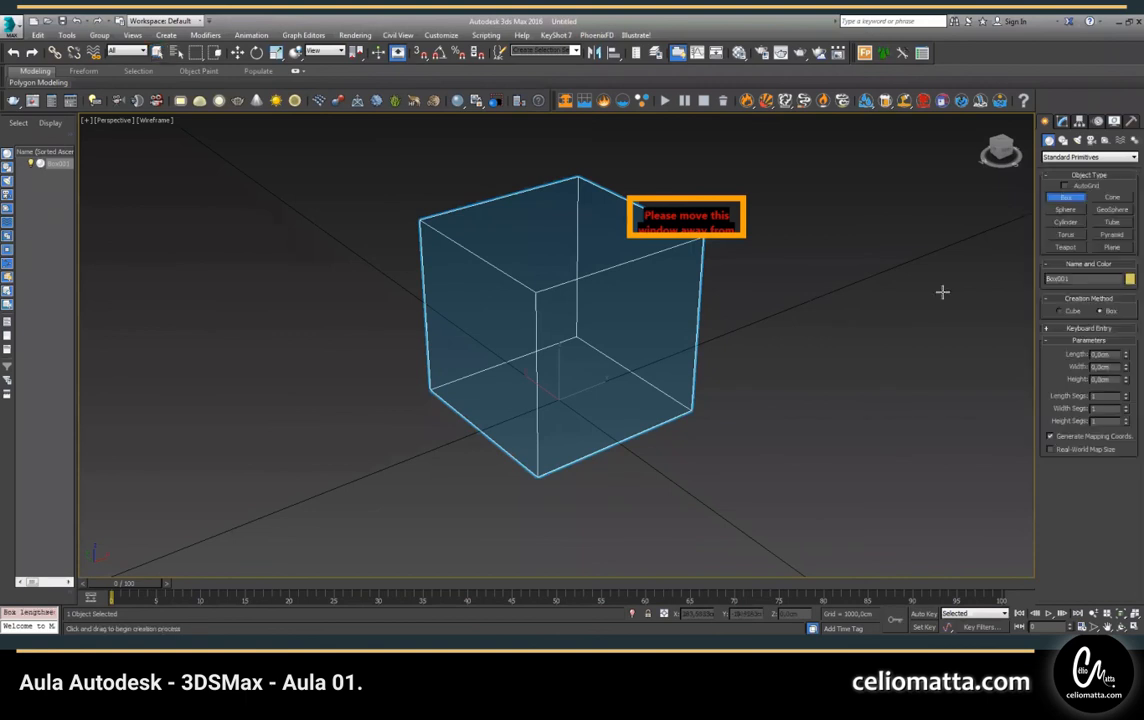
{"action": "left_click_drag", "start_coordinate": [745, 390], "coordinate": [741, 275]}
{"action": "left_click", "coordinate": [688, 127]}
{"action": "type", "text": "90"}
{"action": "key", "text": "Tab"}
{"action": "type", "text": "90"}
{"action": "key", "text": "Tab"}
{"action": "type", "text": "90"}
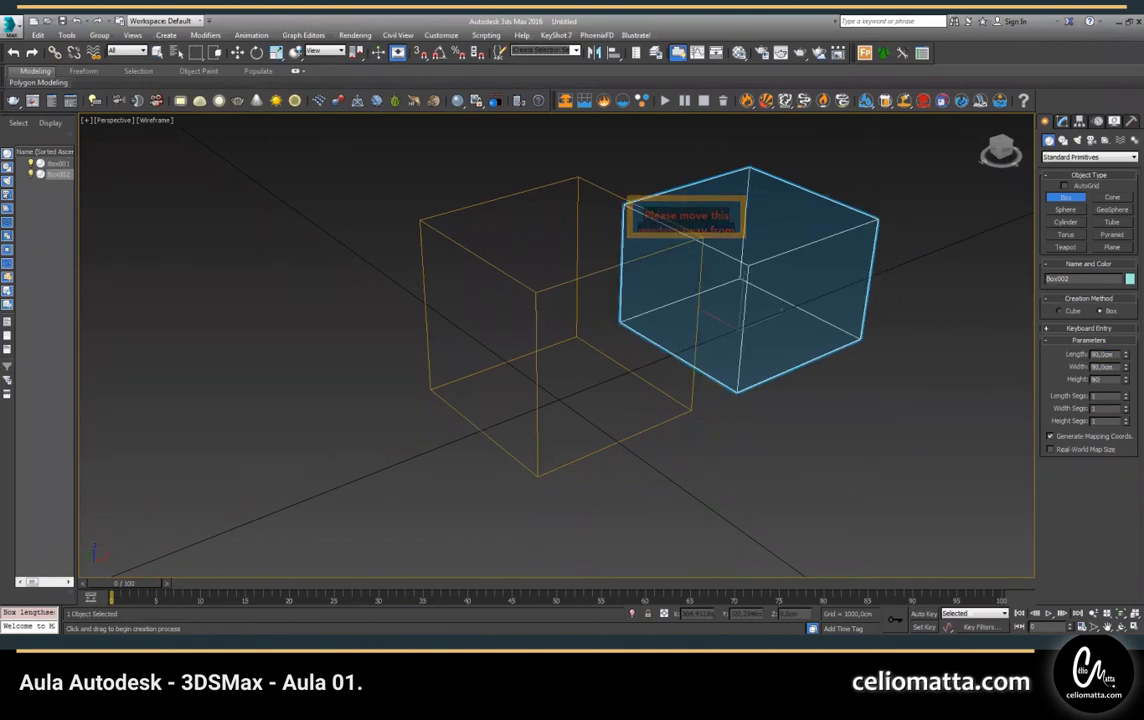
{"action": "key", "text": "Return"}
{"action": "right_click", "coordinate": [324, 221]}
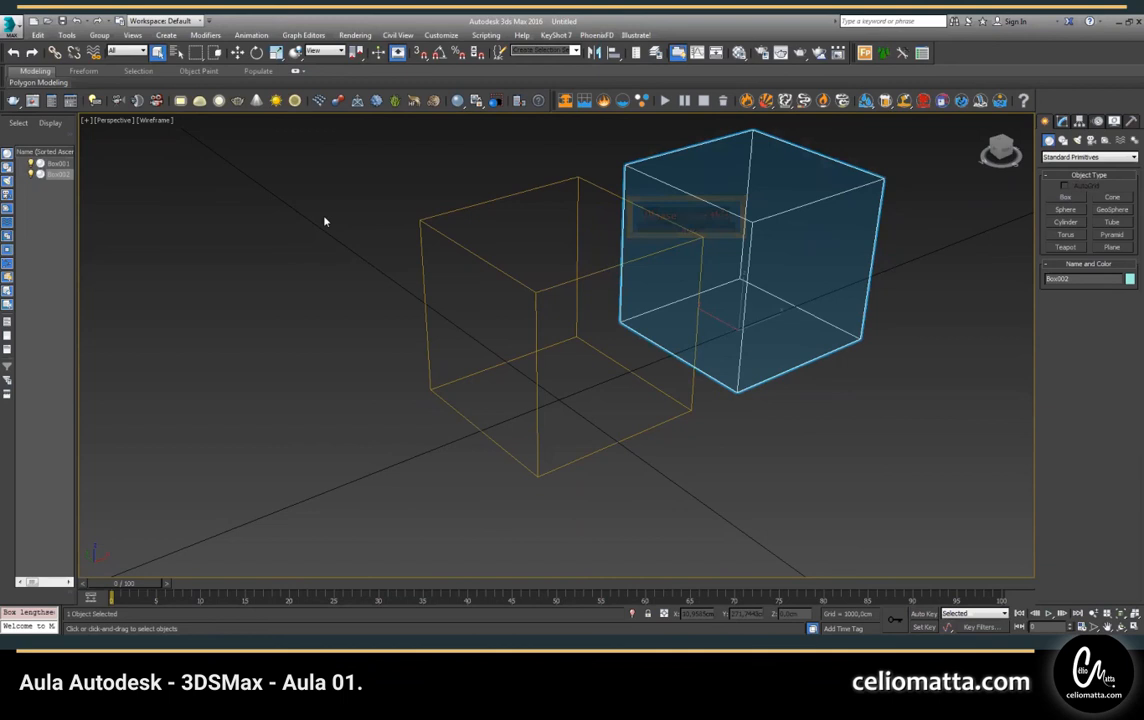
- Practise deselecting and reselecting the new wireframe box by its edges, leaving it selected
{"action": "left_click", "coordinate": [735, 240]}
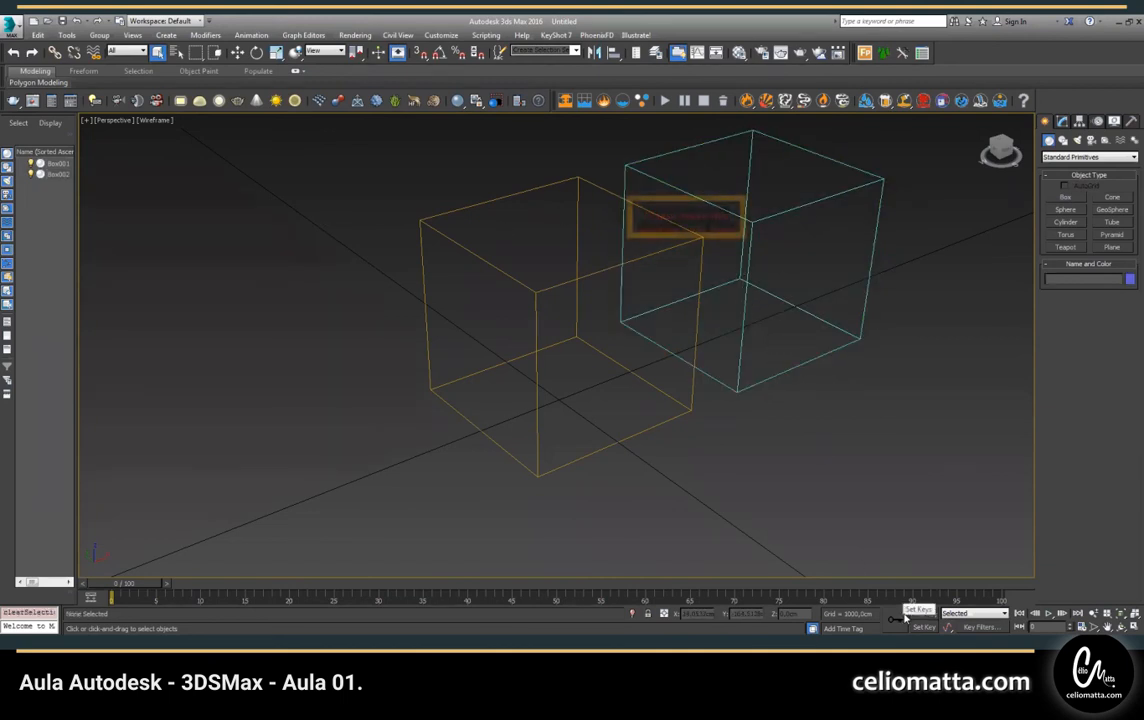
{"action": "left_click", "coordinate": [700, 205]}
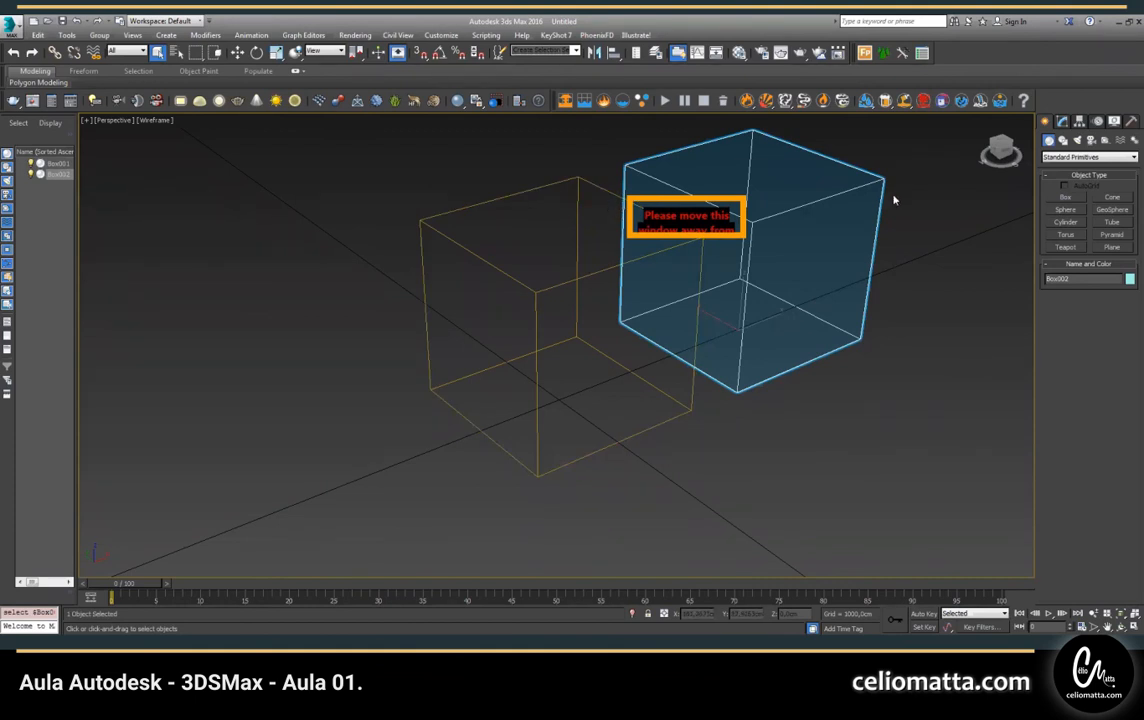
{"action": "left_click", "coordinate": [944, 332]}
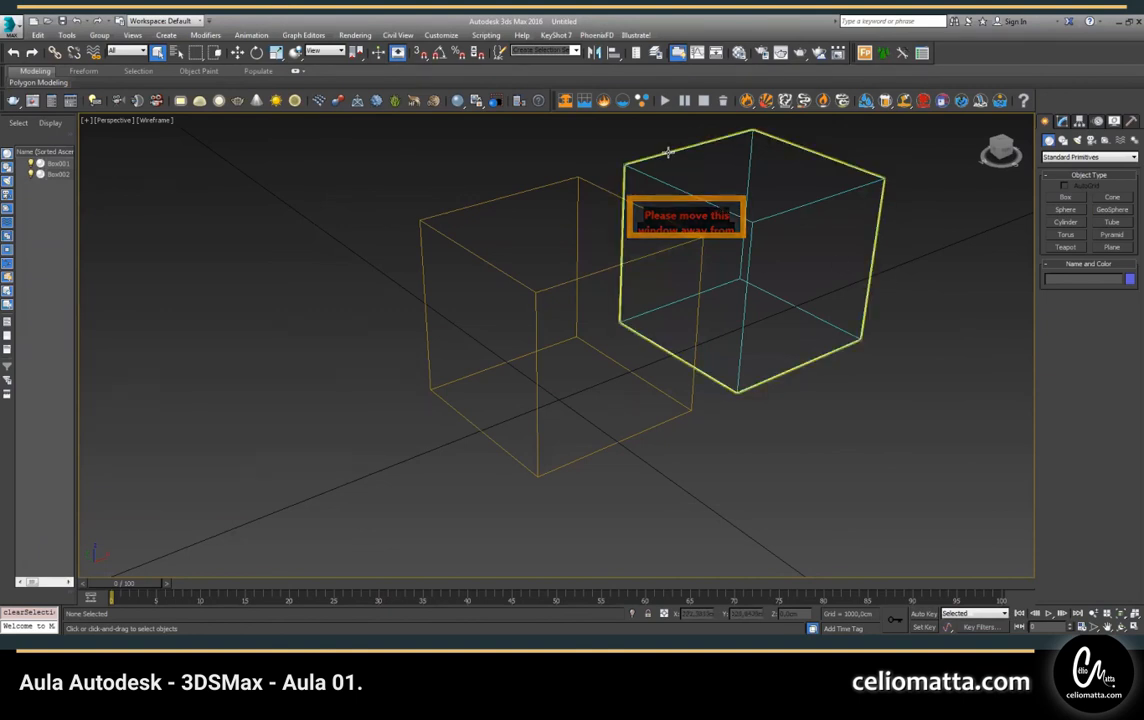
{"action": "left_click", "coordinate": [736, 188]}
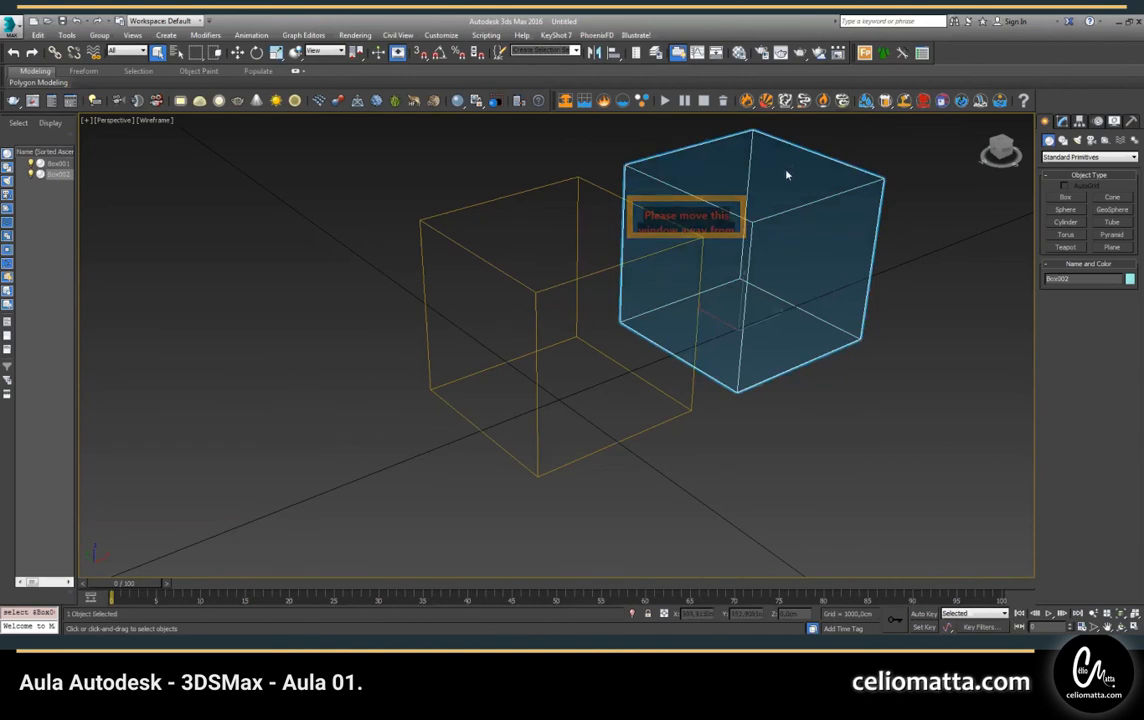
- Inspect the modify parameters of the new box and the original box, compare with the creation options, and clear the selection
{"action": "left_click", "coordinate": [1062, 122]}
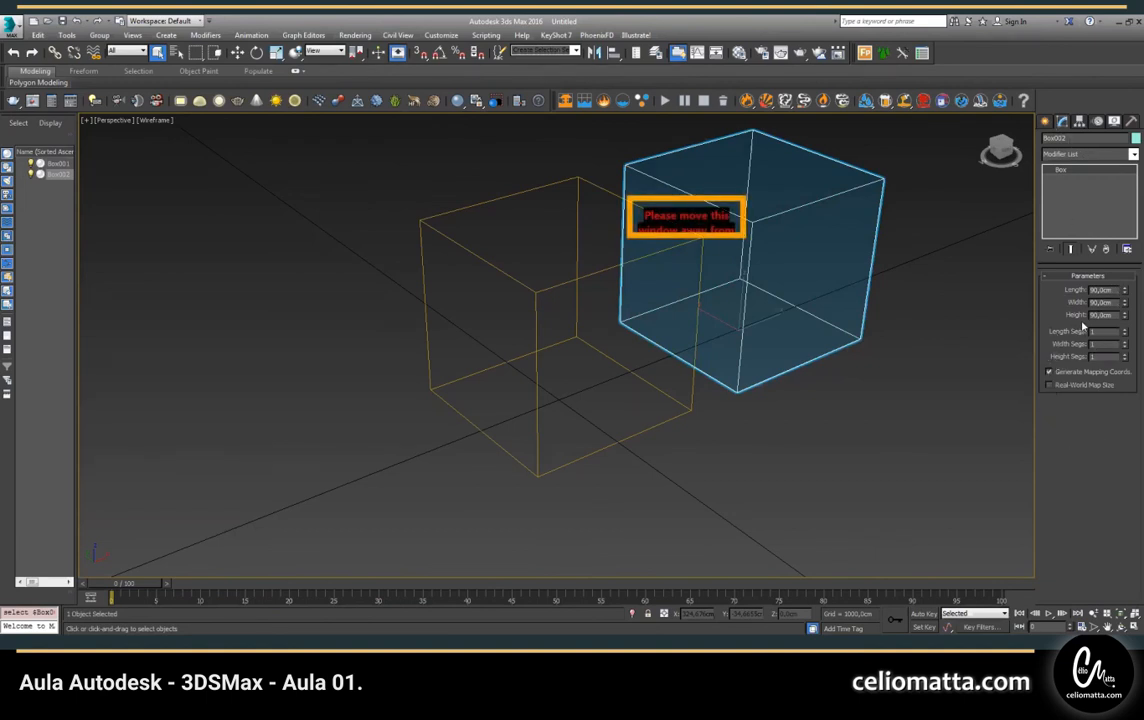
{"action": "left_click", "coordinate": [511, 275]}
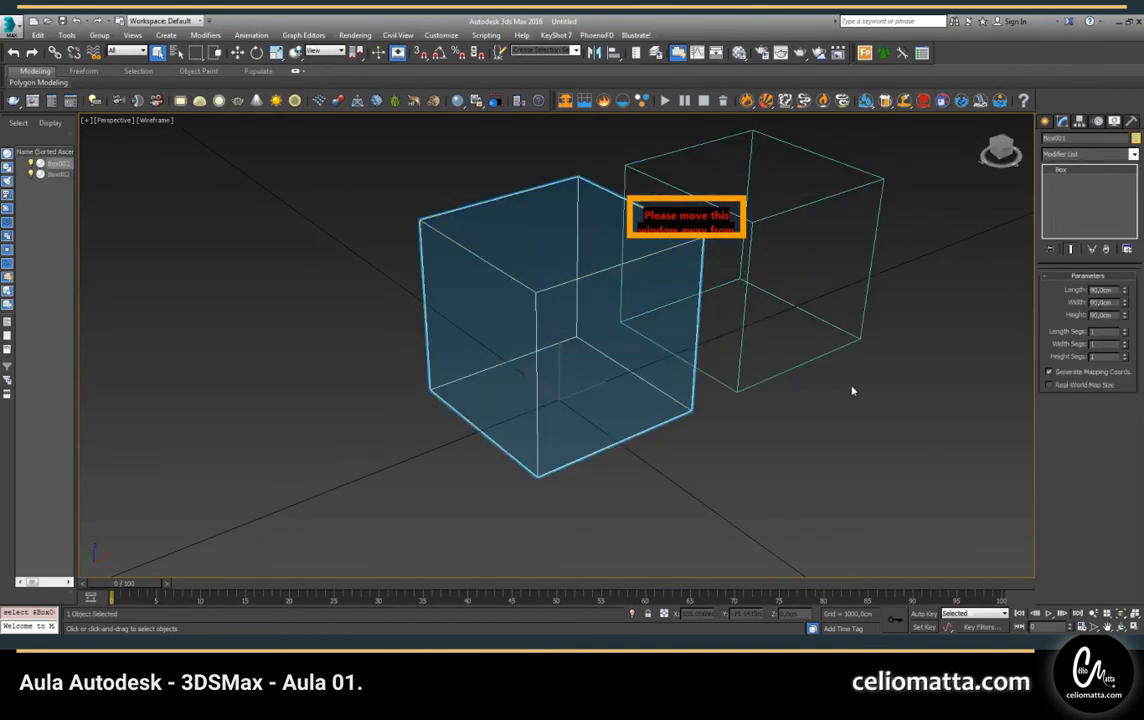
{"action": "left_click", "coordinate": [1045, 121]}
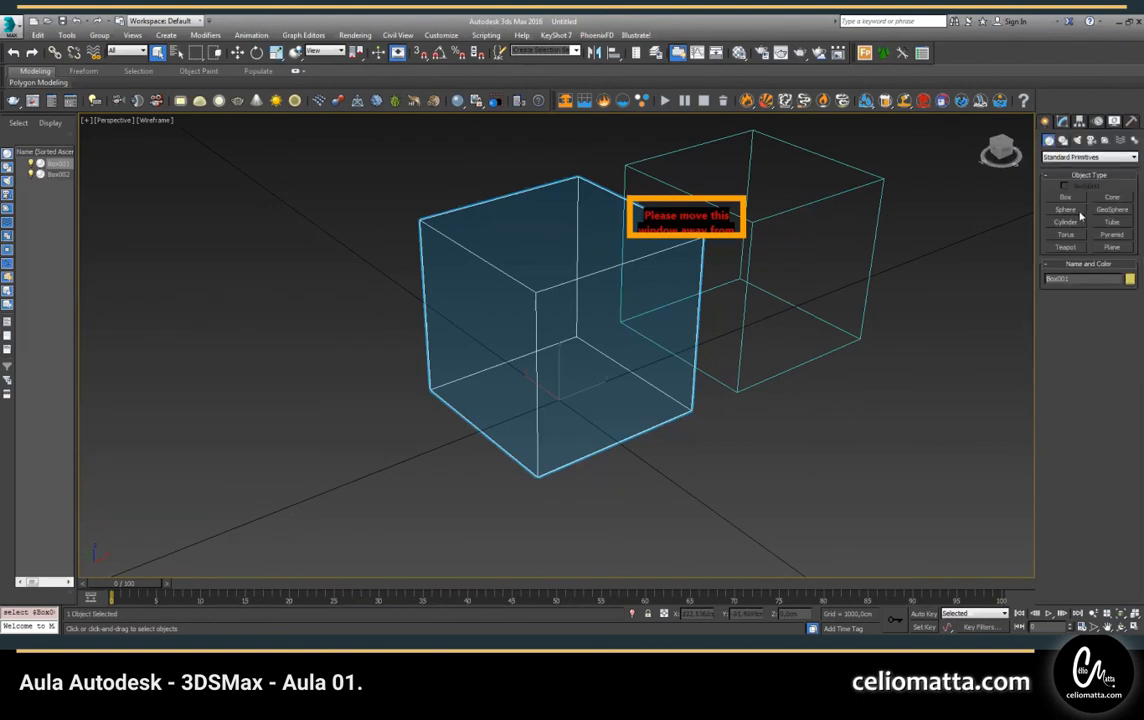
{"action": "left_click", "coordinate": [1060, 120]}
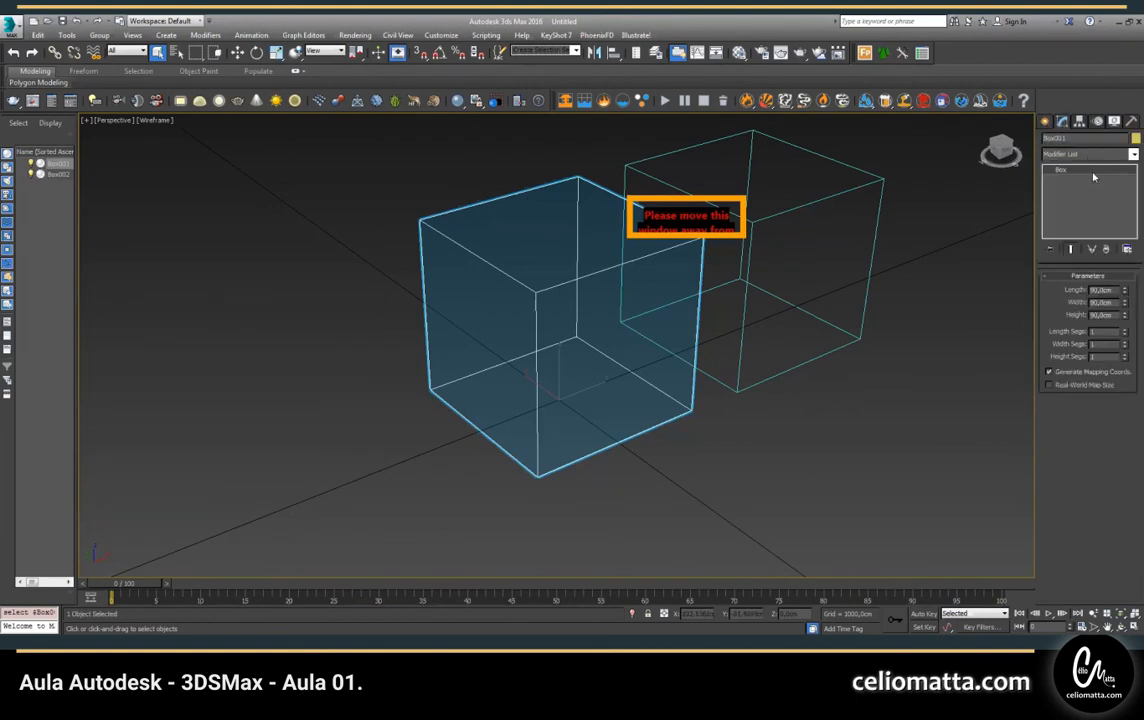
{"action": "left_click", "coordinate": [881, 318]}
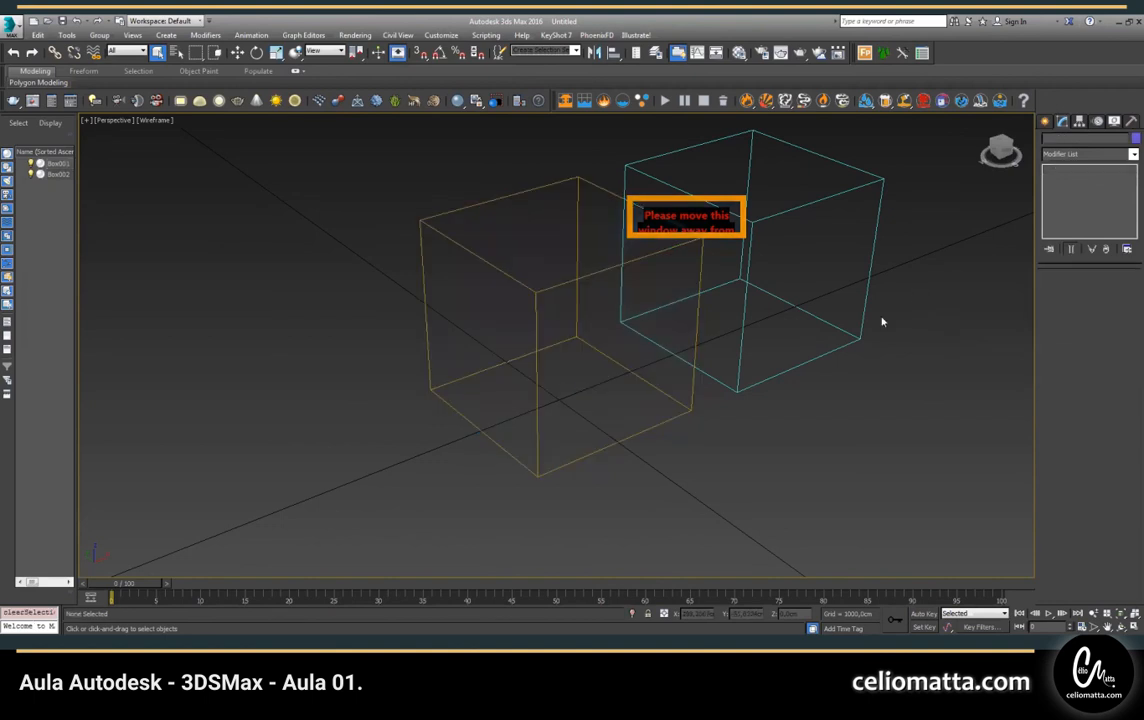
- Set the original yellow box's length, width and height segments to 3 each
{"action": "left_click", "coordinate": [483, 201]}
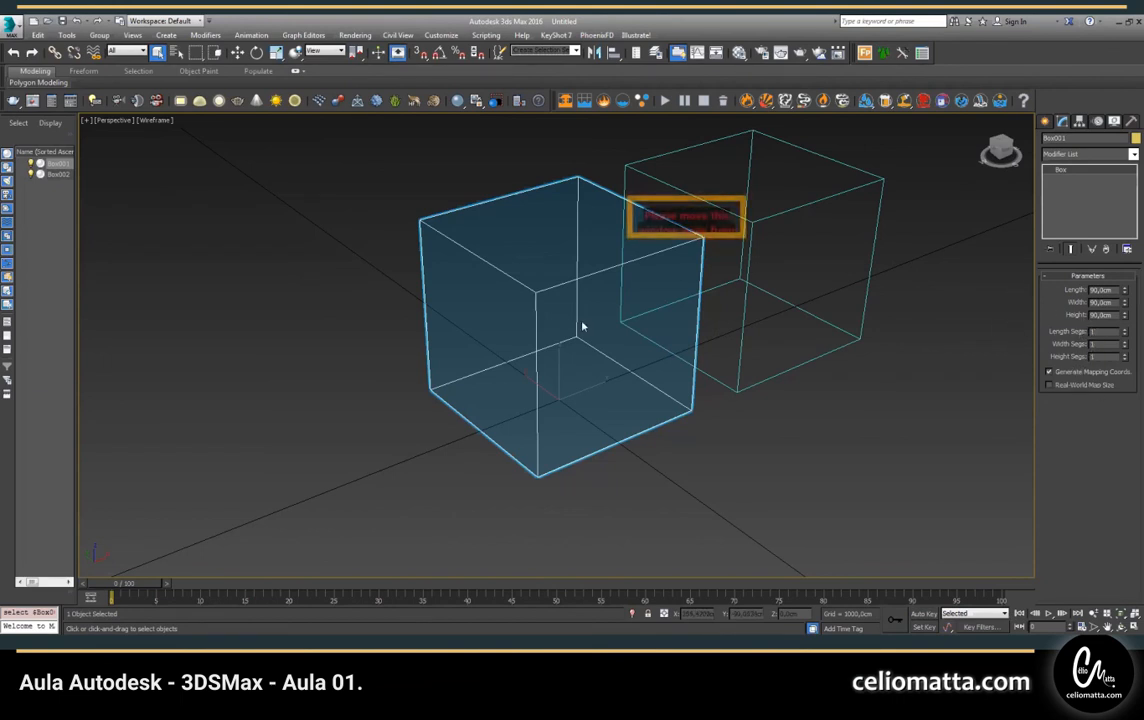
{"action": "double_click", "coordinate": [1100, 331]}
{"action": "type", "text": "3"}
{"action": "key", "text": "Tab"}
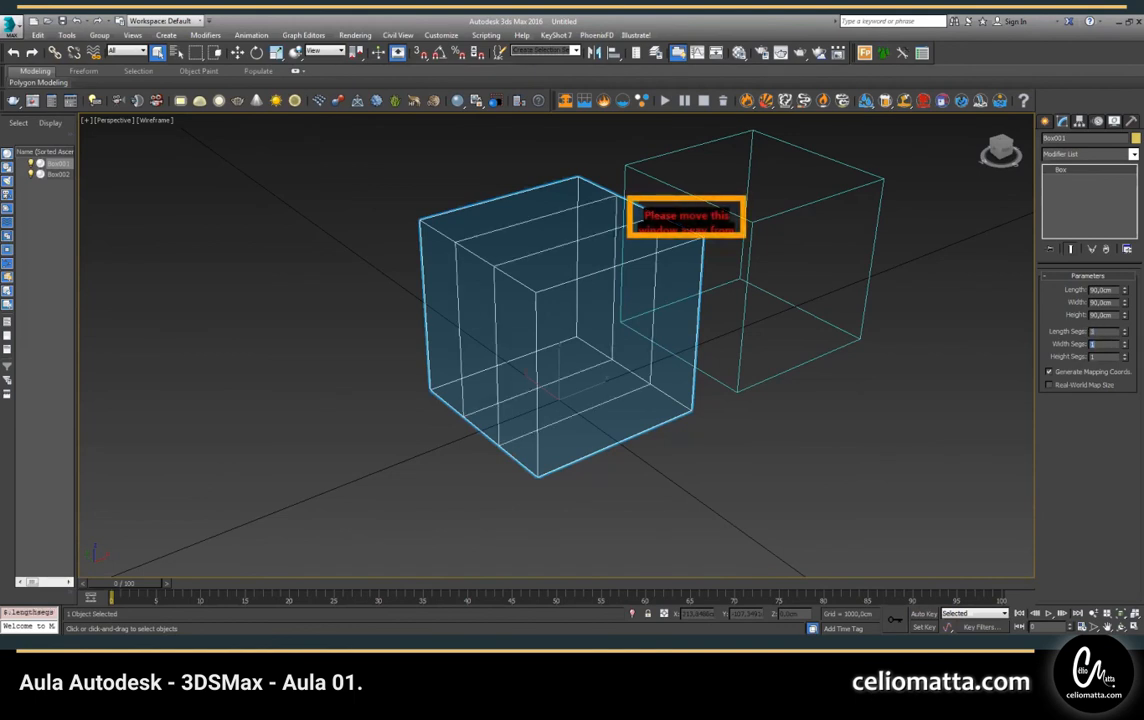
{"action": "type", "text": "3"}
{"action": "key", "text": "Tab"}
{"action": "type", "text": "3"}
{"action": "key", "text": "Return"}
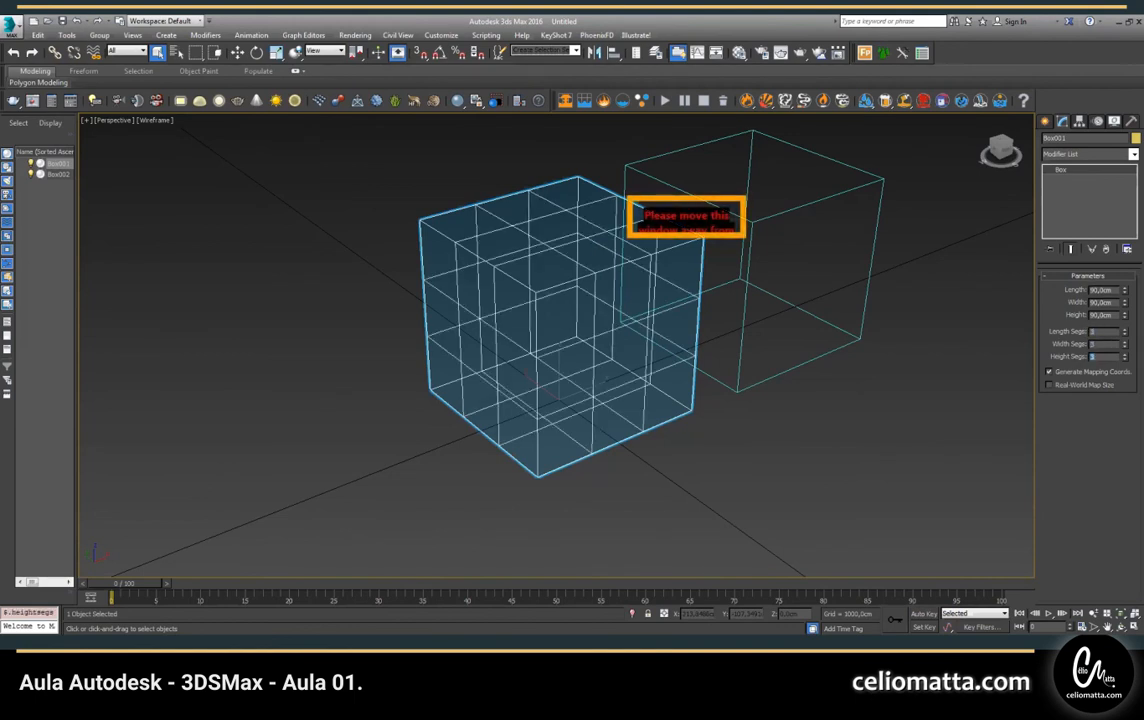
- Select the second, cyan box and set its length, width and height segments to 3 each
{"action": "left_click", "coordinate": [965, 267]}
{"action": "left_click", "coordinate": [857, 320]}
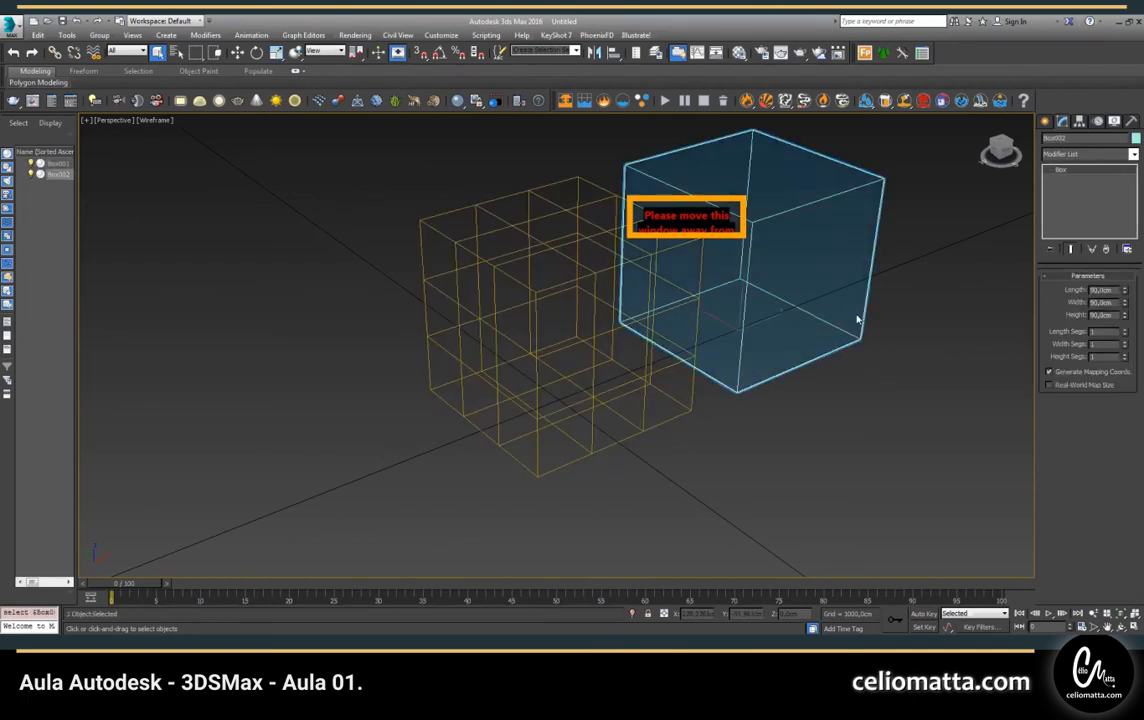
{"action": "double_click", "coordinate": [1092, 332]}
{"action": "type", "text": "3"}
{"action": "key", "text": "Tab"}
{"action": "type", "text": "3"}
{"action": "key", "text": "Tab"}
{"action": "type", "text": "3"}
{"action": "key", "text": "Return"}
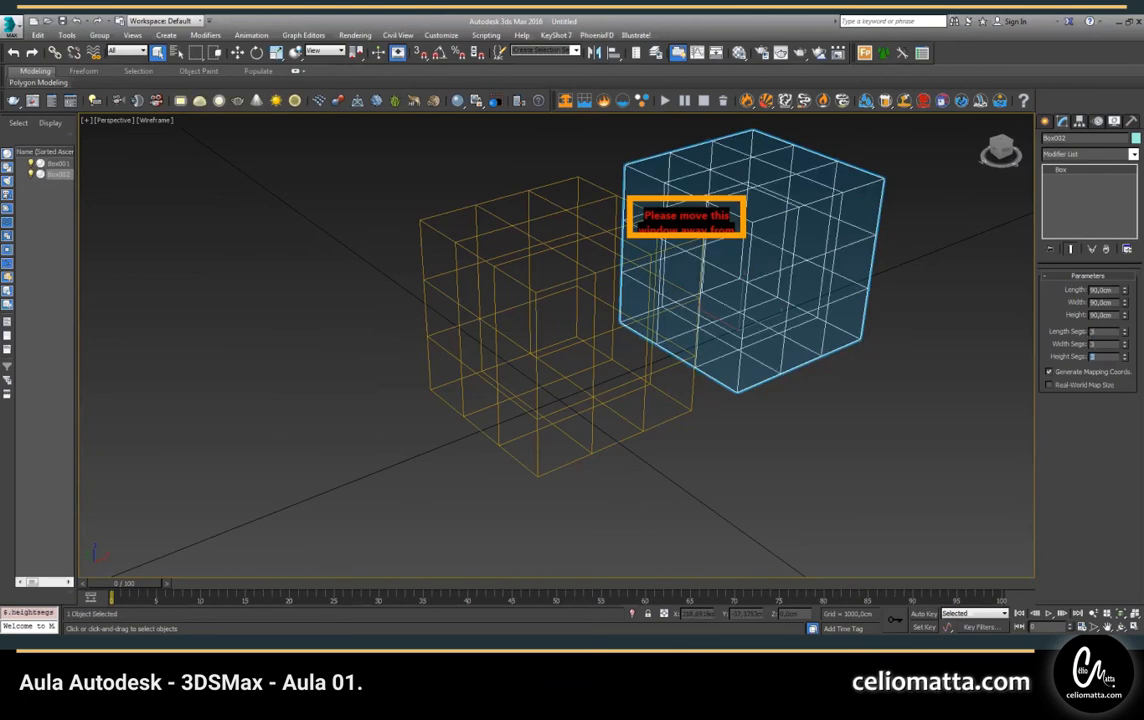
- Deselect the boxes and display the Perspective view in Realistic shading with Edged Faces
{"action": "left_click", "coordinate": [449, 202]}
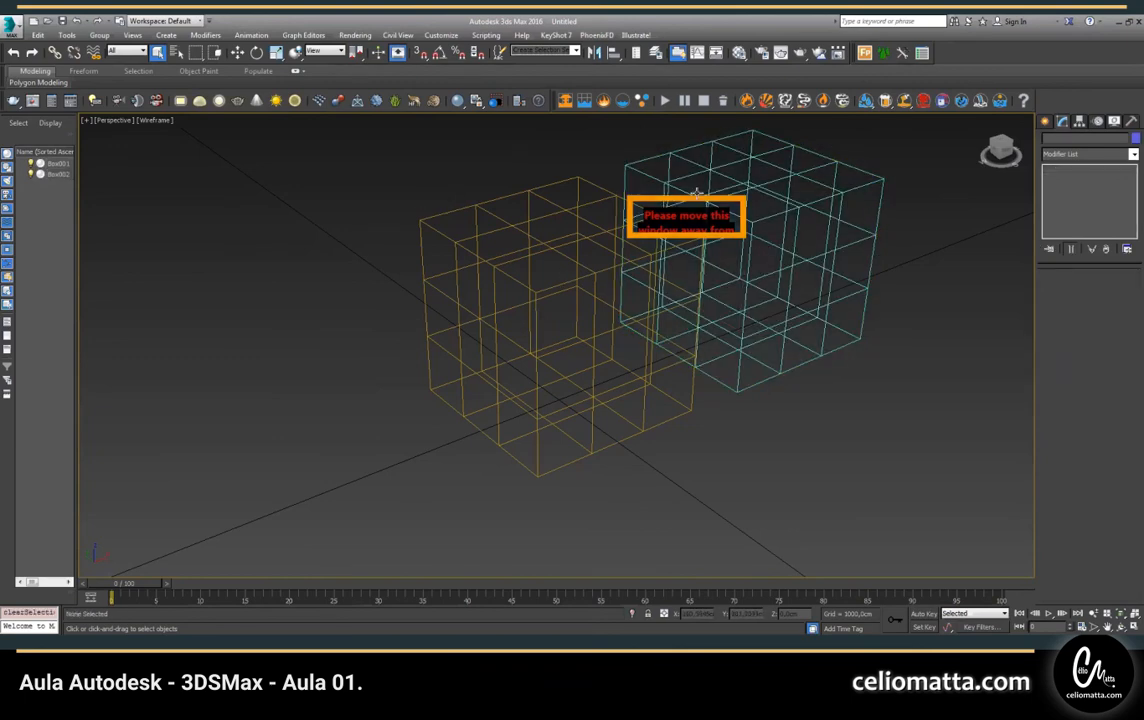
{"action": "middle_click_drag", "start_coordinate": [623, 333], "coordinate": [362, 190], "text": "alt"}
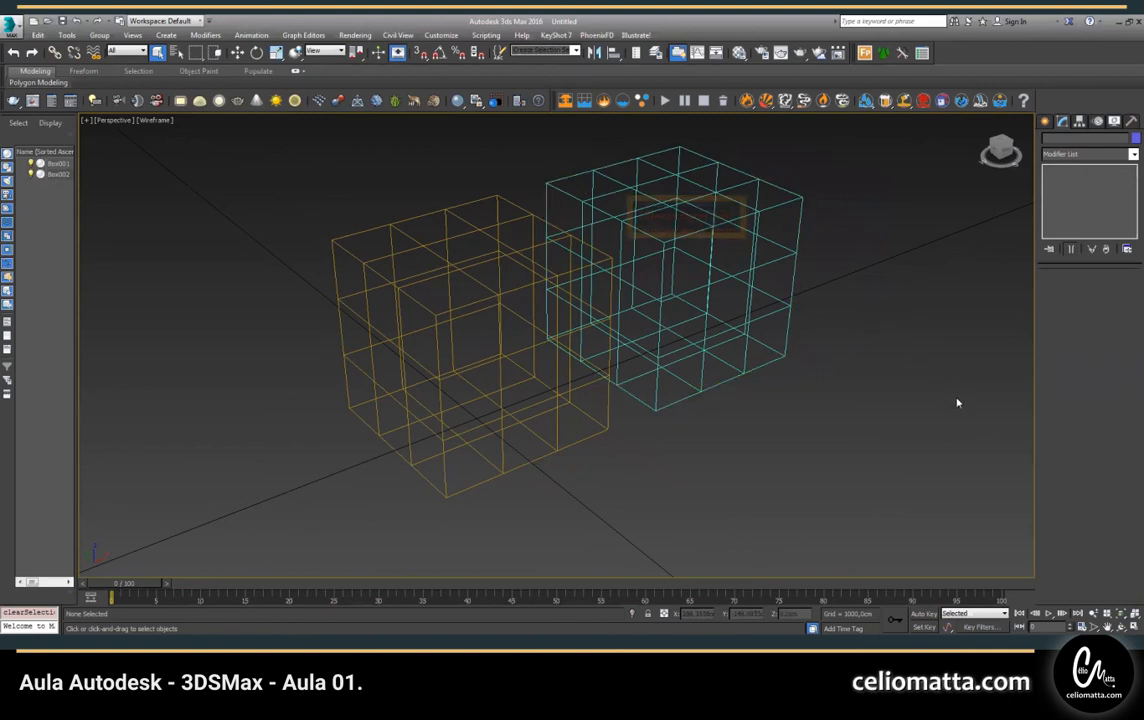
{"action": "key", "text": "F3"}
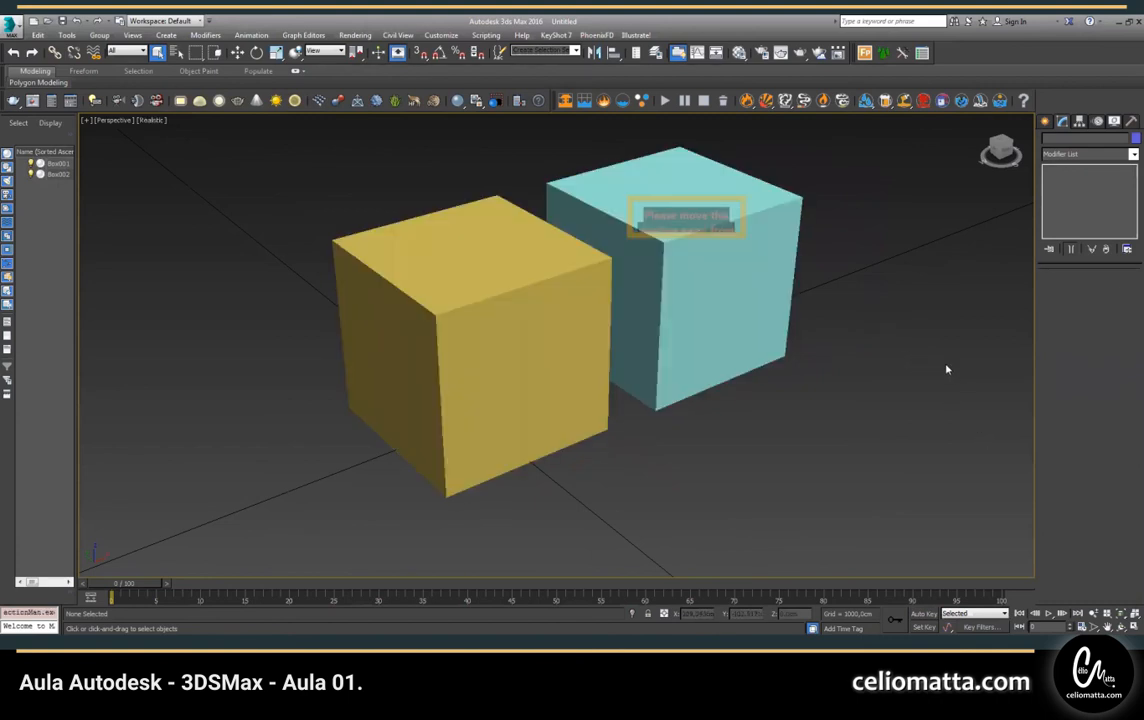
{"action": "key", "text": "F4"}
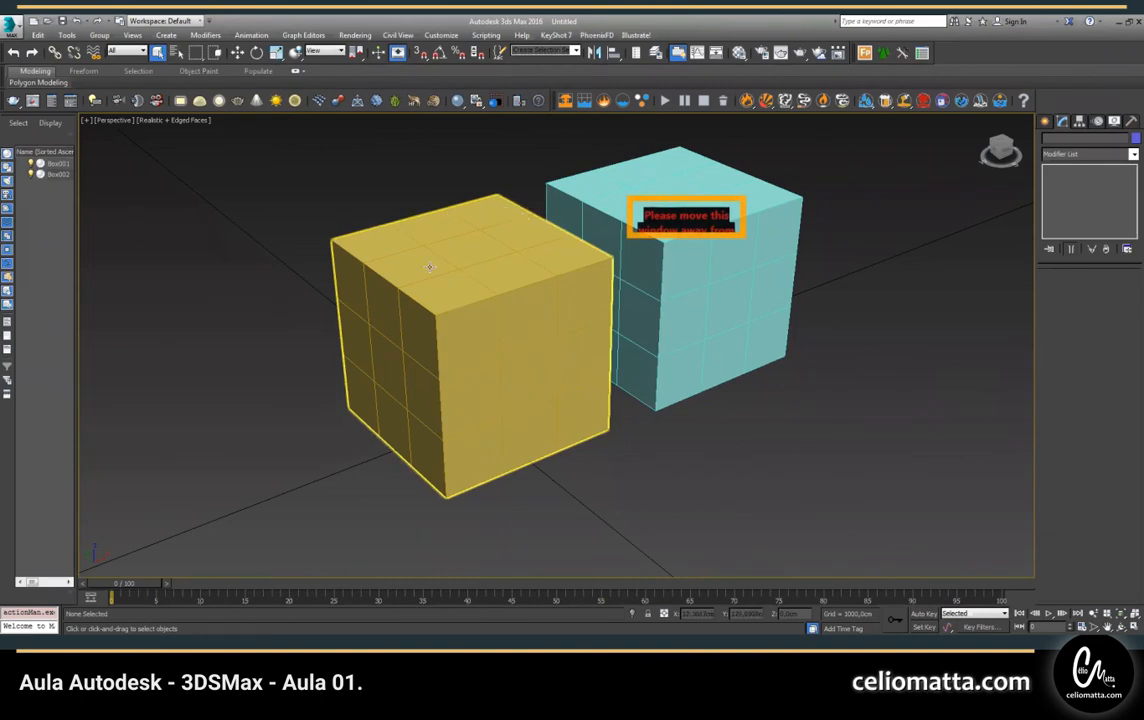
- Toggle Edged Faces off and on, and switch between Realistic and Wireframe display, ending in Wireframe
{"action": "key", "text": "F4"}
{"action": "key", "text": "F4"}
{"action": "key", "text": "F4"}
{"action": "key", "text": "F3"}
{"action": "key", "text": "F3"}
{"action": "key", "text": "F3"}
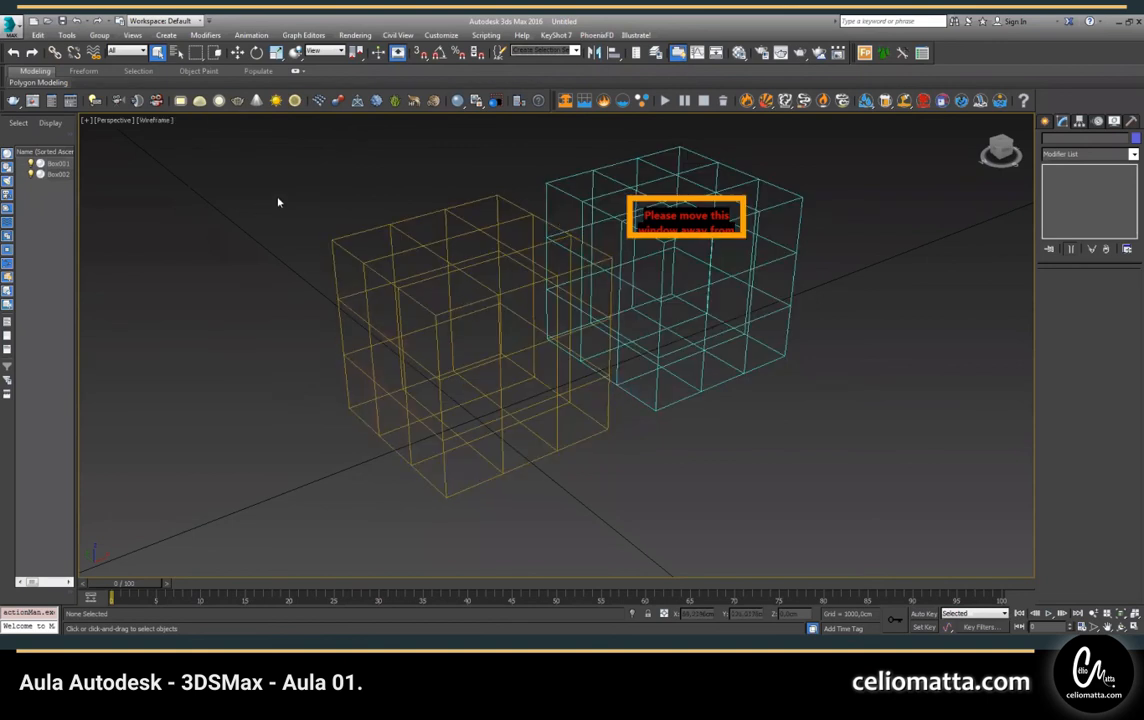